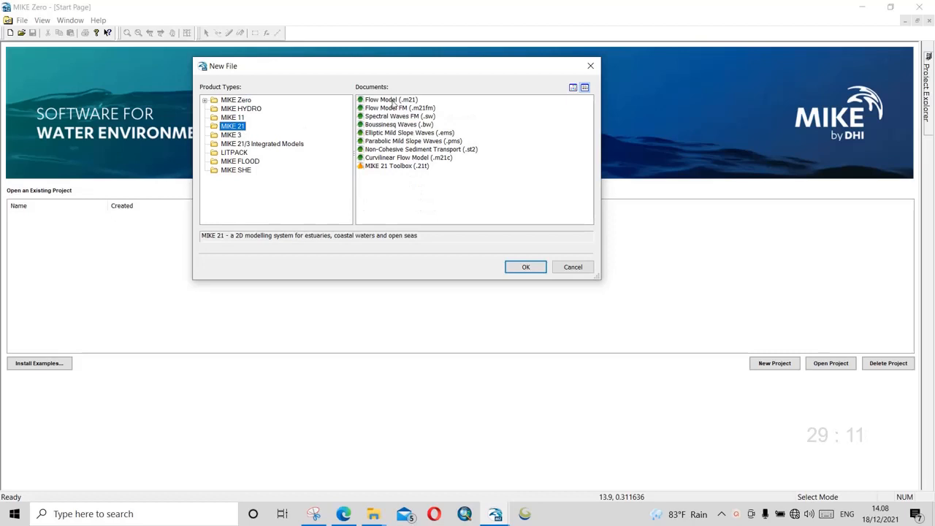
Step: Create a new MIKE 21 Flow Model (.m21) setup and expand its basic and hydrodynamic parameter groups
{"action": "left_click", "coordinate": [390, 99]}
{"action": "left_click", "coordinate": [523, 267]}
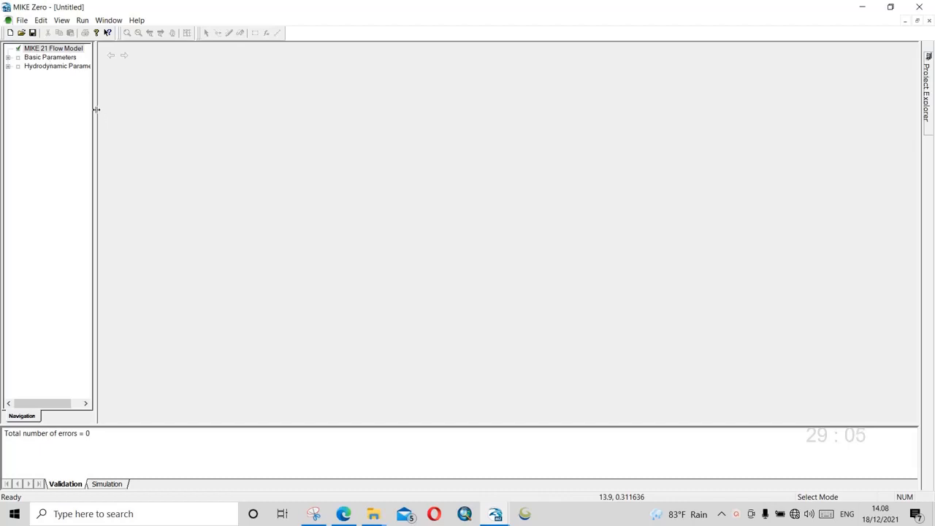
{"action": "left_click_drag", "start_coordinate": [96, 110], "coordinate": [129, 118]}
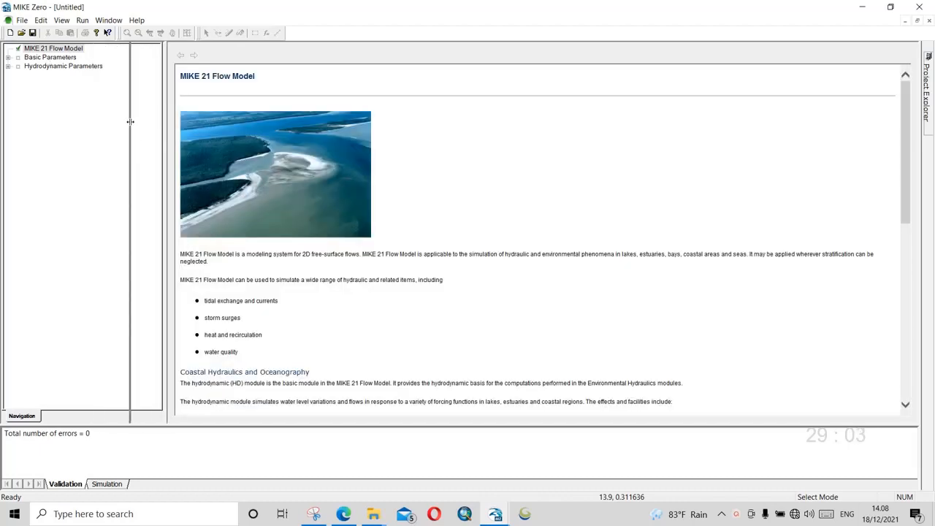
{"action": "left_click", "coordinate": [8, 58]}
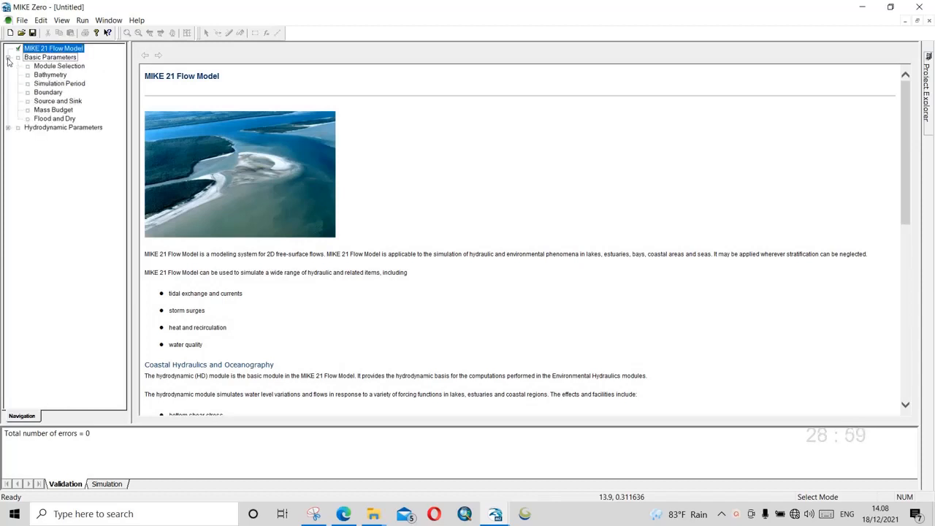
{"action": "left_click", "coordinate": [9, 127]}
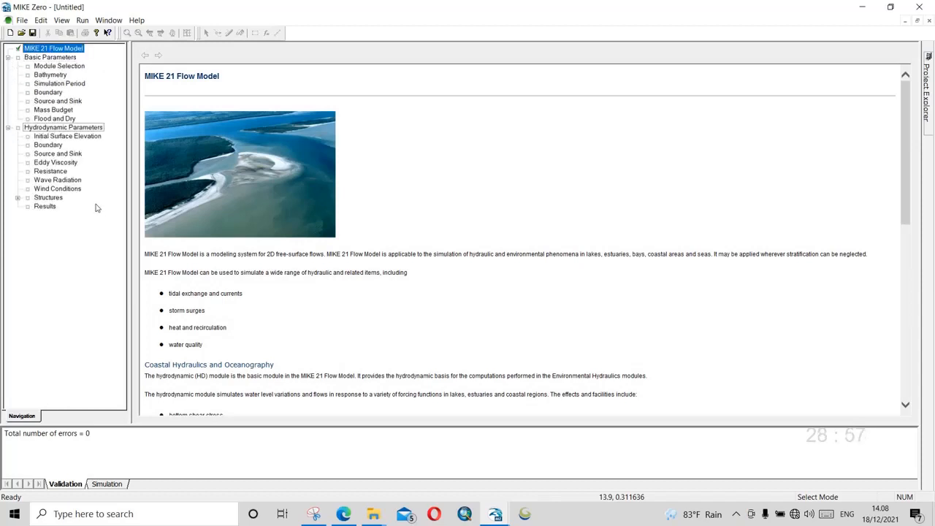
Step: Choose the Hydrodynamic only module for the flow model
{"action": "left_click", "coordinate": [60, 67]}
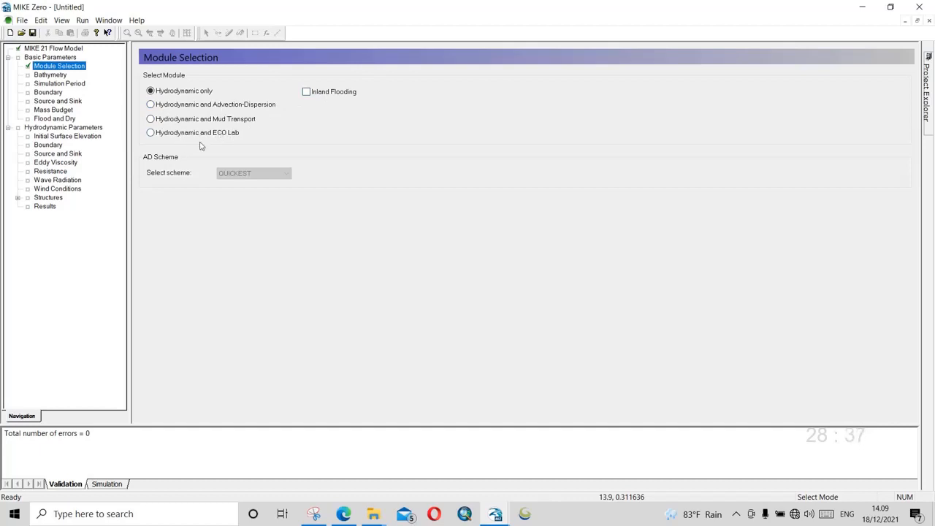
{"action": "left_click", "coordinate": [152, 106]}
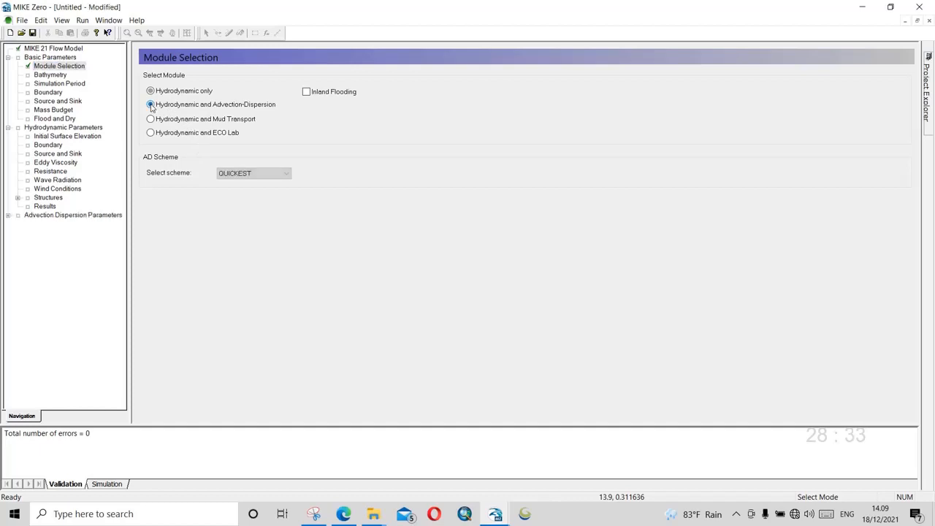
{"action": "left_click", "coordinate": [151, 91]}
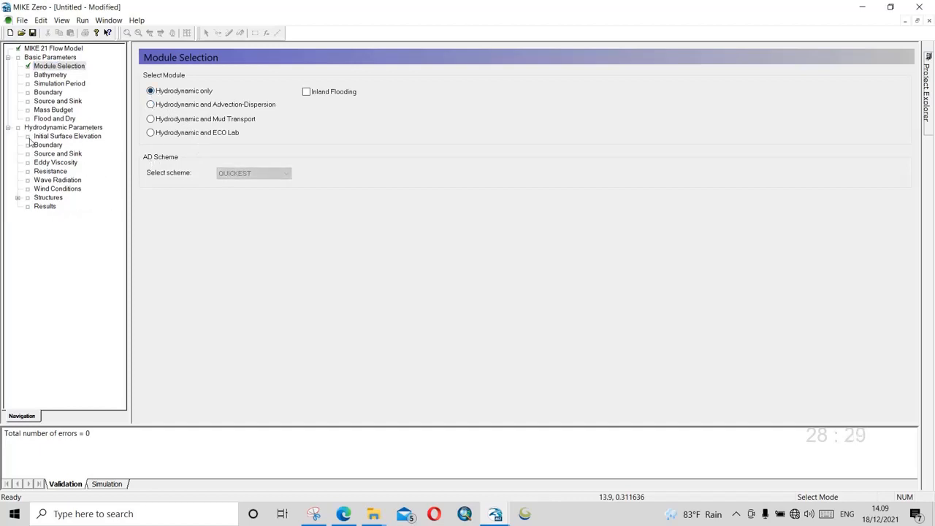
Step: Load Domain Latihan.dfs2 from the SAMBAS folder as the bathymetry for area 1
{"action": "left_click", "coordinate": [46, 76]}
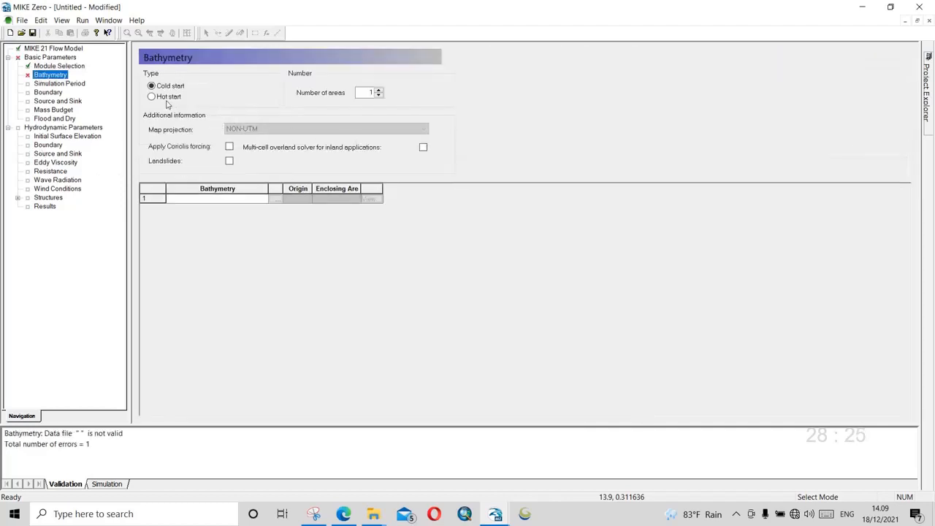
{"action": "left_click", "coordinate": [275, 199]}
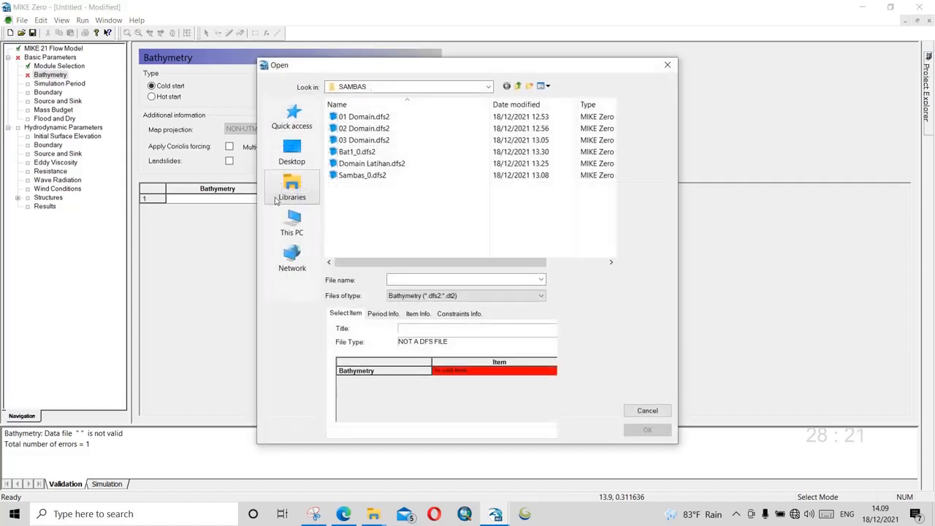
{"action": "left_click", "coordinate": [369, 163]}
{"action": "left_click", "coordinate": [647, 430]}
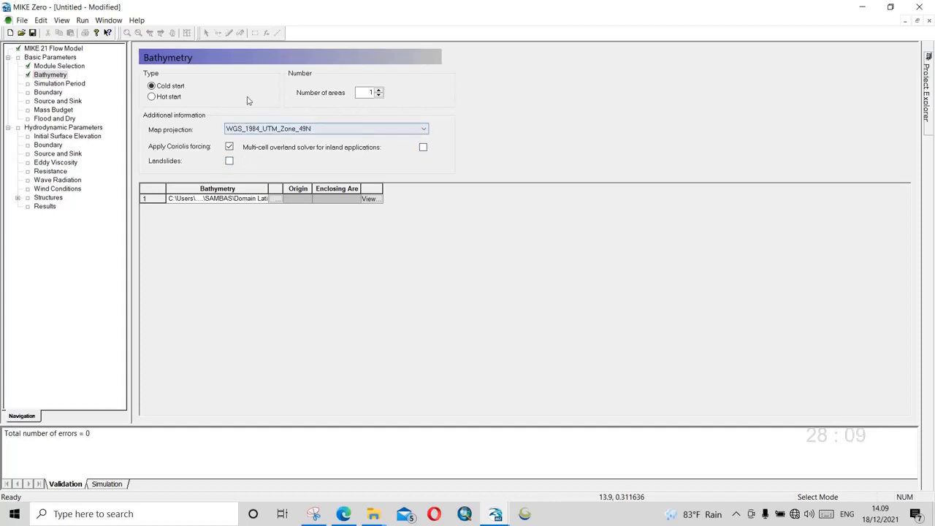
Step: Set the simulation start date to 01/01/2021 00.00.00
{"action": "left_click", "coordinate": [46, 85]}
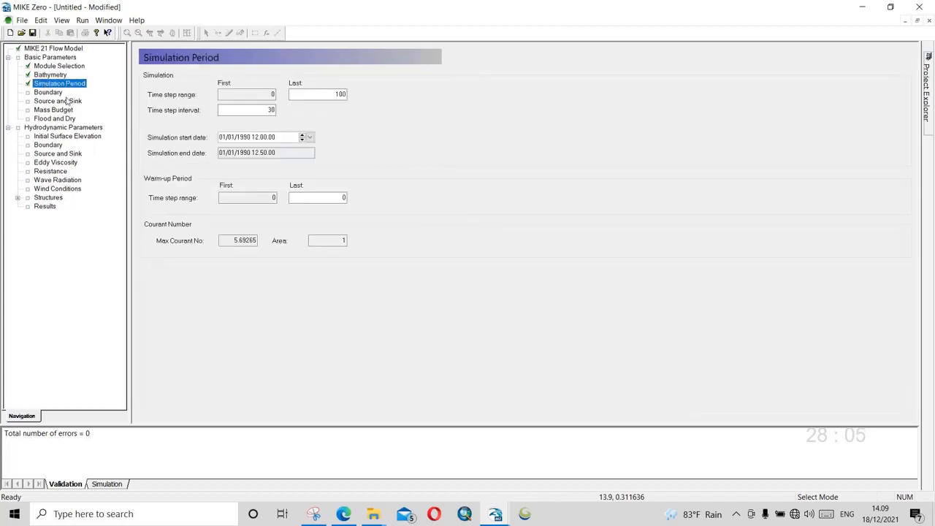
{"action": "left_click", "coordinate": [240, 138]}
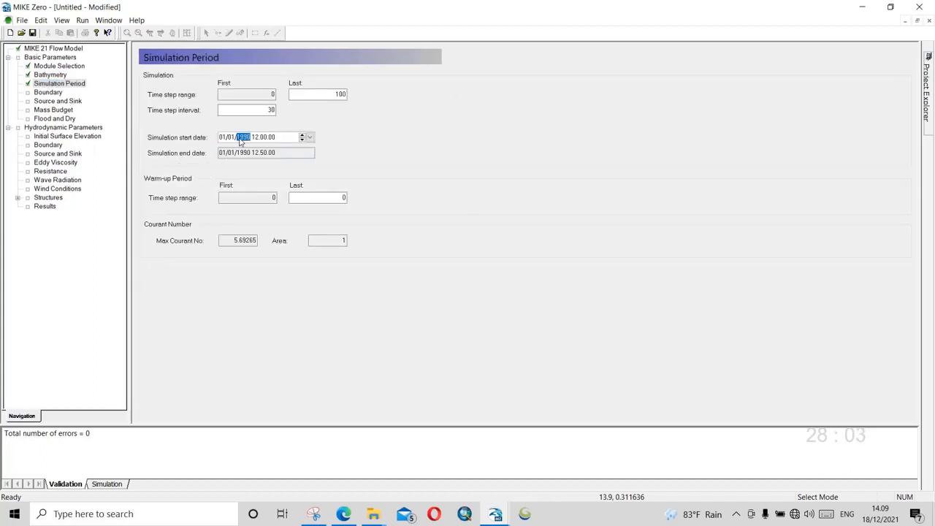
{"action": "type", "text": "2021"}
{"action": "left_click", "coordinate": [255, 138]}
Step: Set the simulation's time step interval to 3600 and its last time step to 120
{"action": "left_click", "coordinate": [264, 110]}
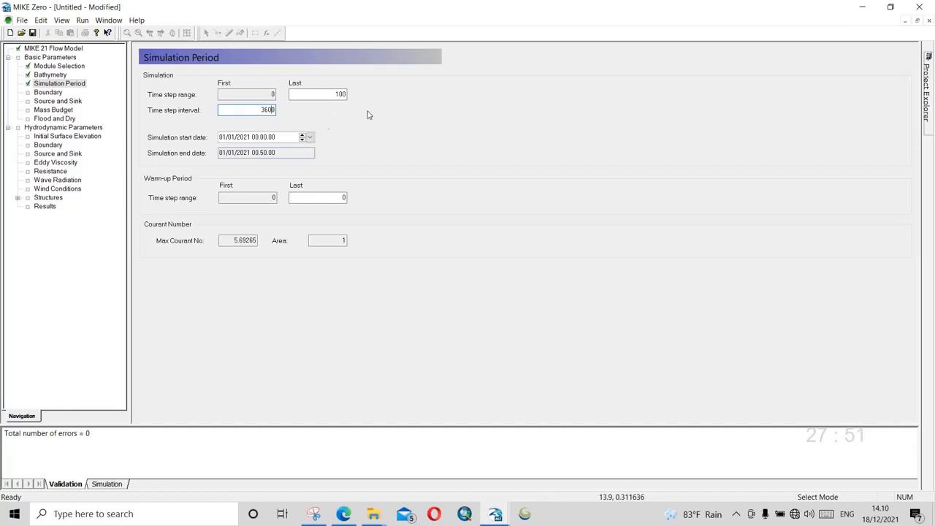
{"action": "double_click", "coordinate": [344, 95]}
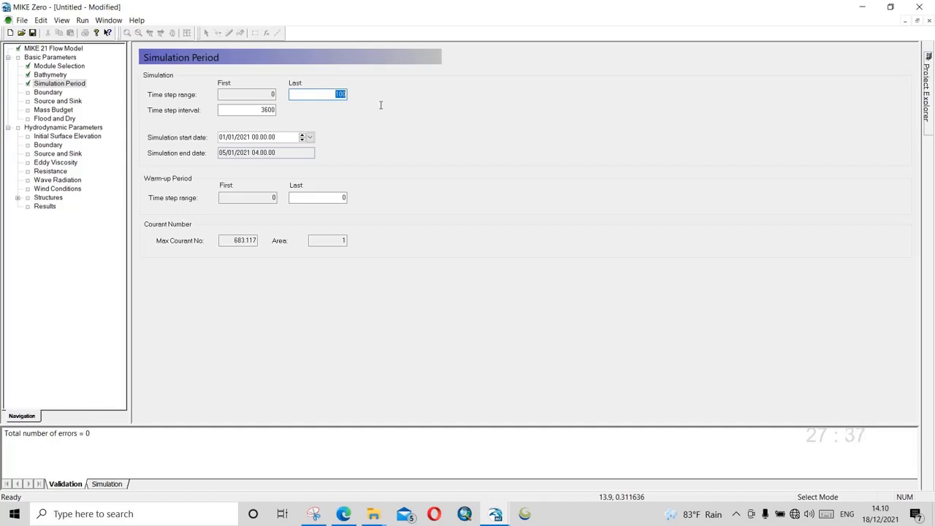
{"action": "type", "text": "12"}
{"action": "left_click", "coordinate": [265, 138]}
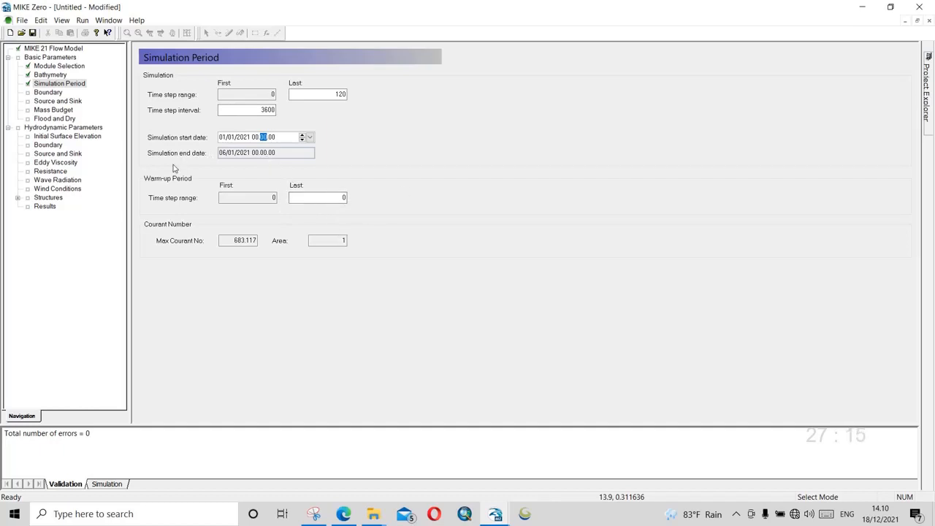
{"action": "left_click", "coordinate": [44, 92]}
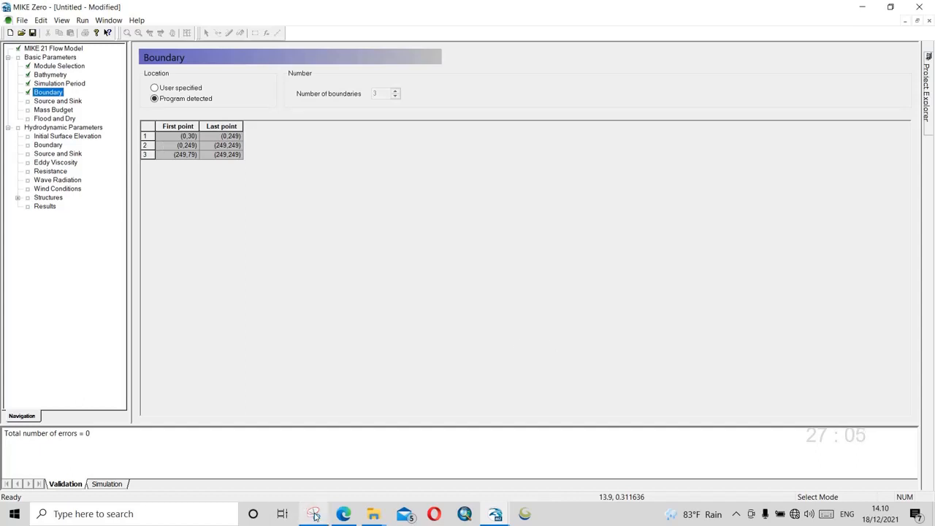
{"action": "mouse_move", "coordinate": [314, 517]}
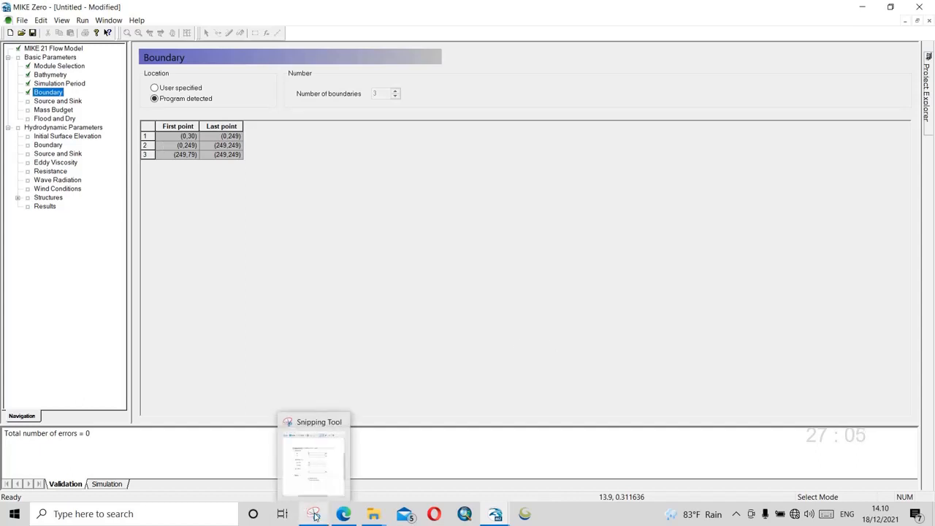
{"action": "left_click", "coordinate": [163, 514]}
{"action": "type", "text": "p"}
{"action": "key", "text": "BackSpace"}
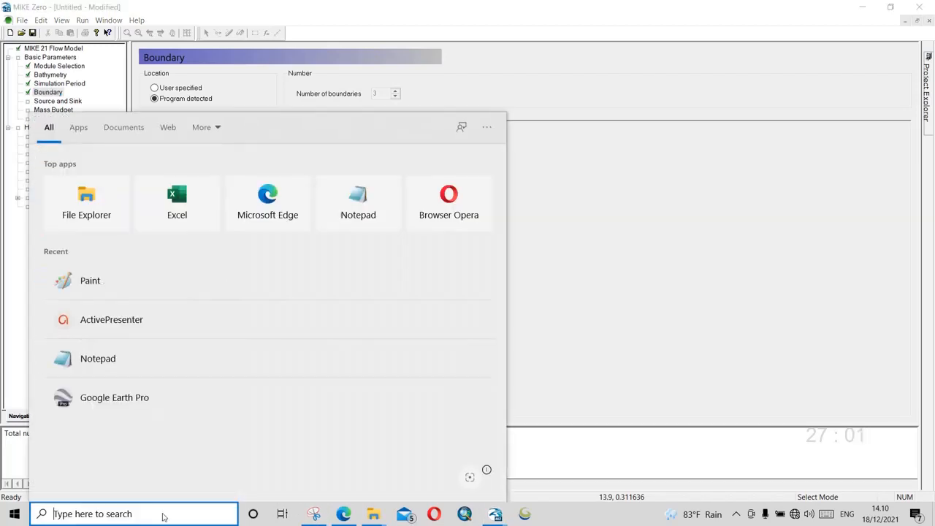
{"action": "left_click", "coordinate": [553, 411]}
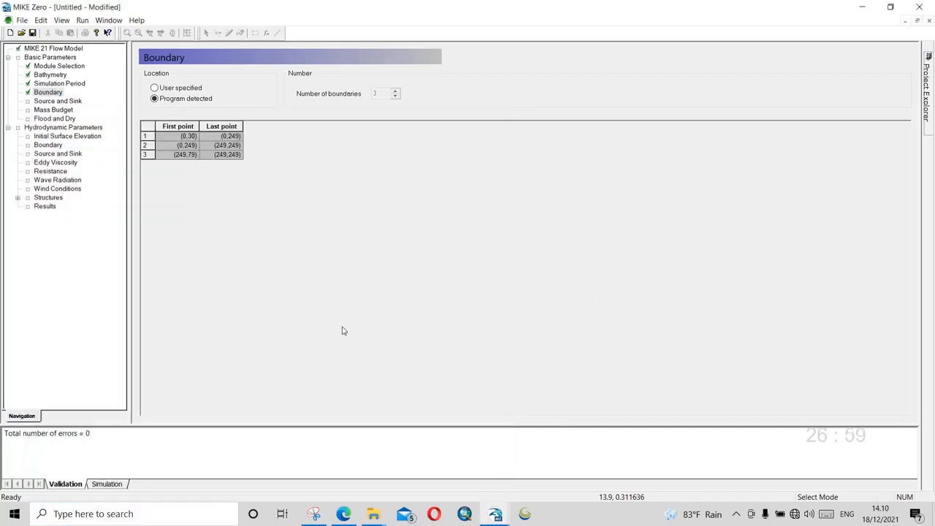
Step: View the loaded bathymetry grid and examine its edge cells from row 249 down to row 30, then close it
{"action": "left_click", "coordinate": [55, 67]}
{"action": "left_click", "coordinate": [48, 76]}
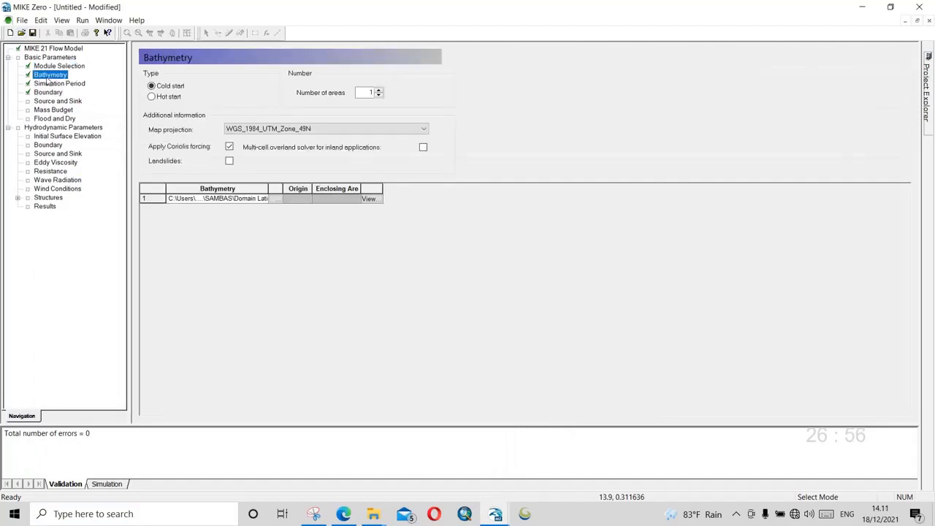
{"action": "left_click", "coordinate": [370, 199]}
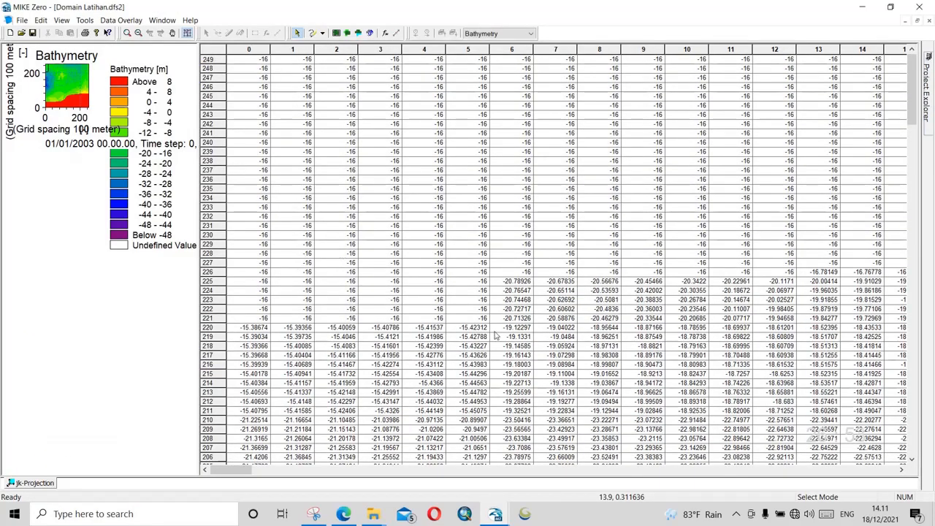
{"action": "mouse_move", "coordinate": [930, 152]}
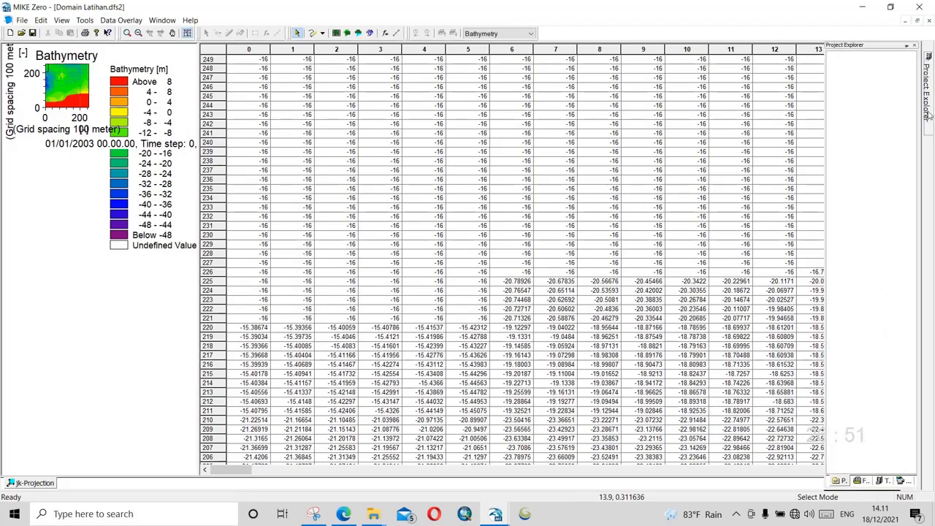
{"action": "left_click", "coordinate": [809, 128]}
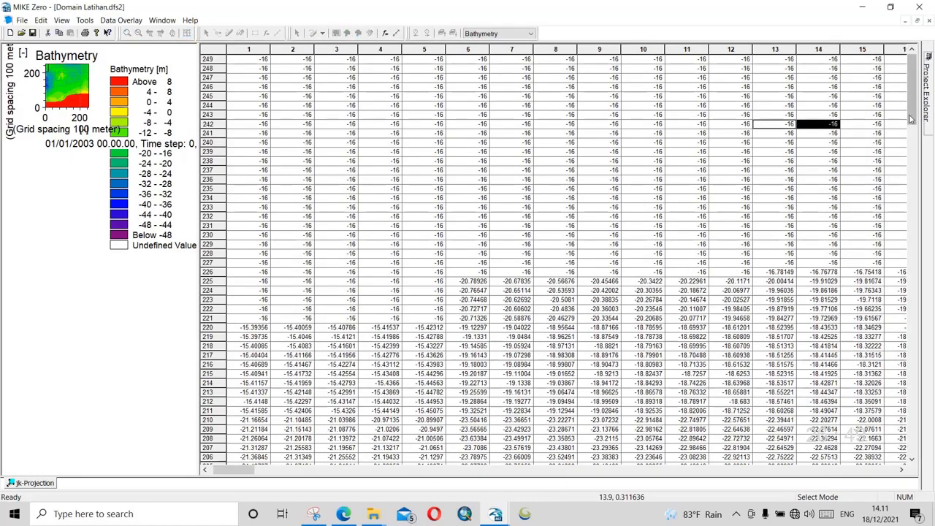
{"action": "left_click_drag", "start_coordinate": [912, 117], "coordinate": [912, 419]}
{"action": "left_click", "coordinate": [239, 313]}
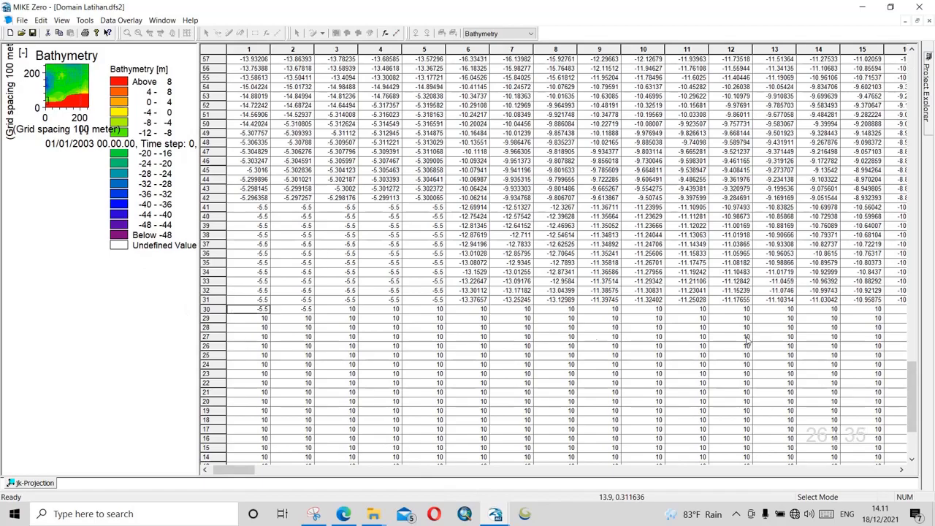
{"action": "left_click_drag", "start_coordinate": [908, 372], "coordinate": [913, 50]}
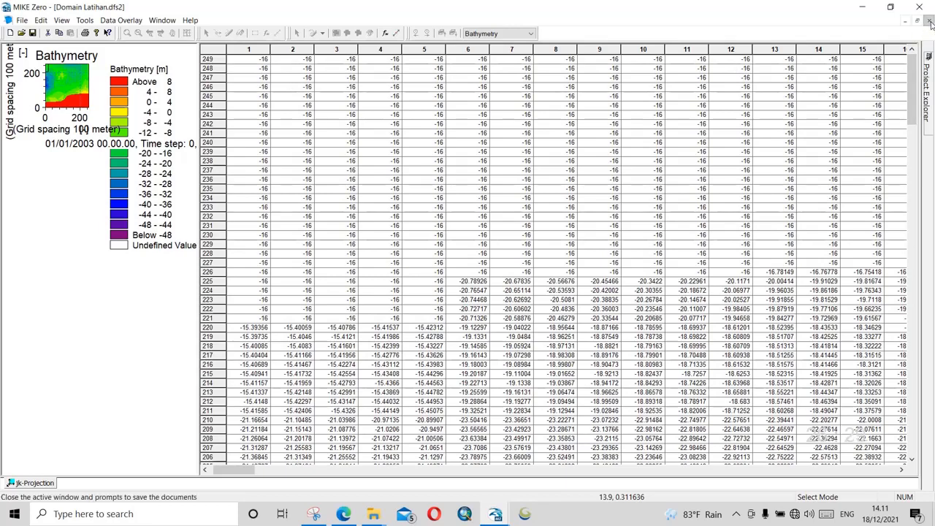
{"action": "left_click", "coordinate": [929, 22]}
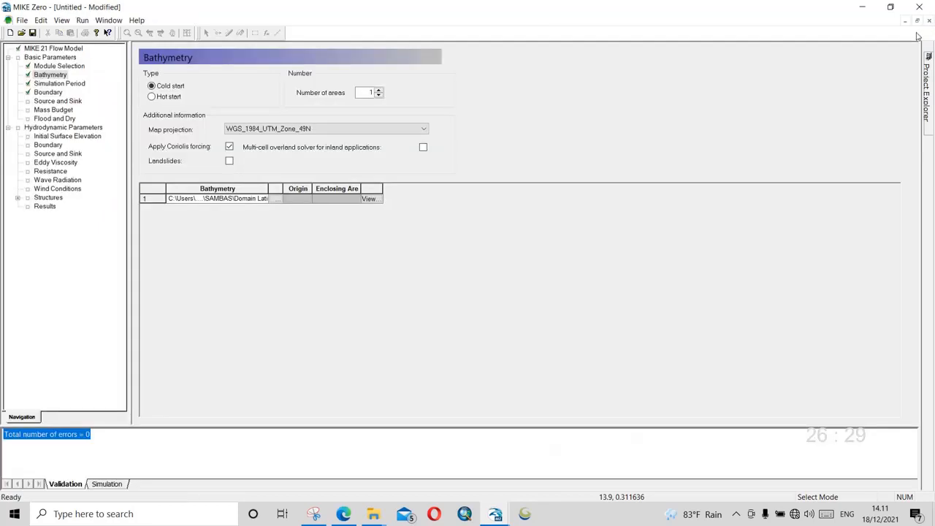
Step: Review the basic parameters for the boundary, source and sink, mass budget, and flood and dry settings
{"action": "left_click", "coordinate": [48, 93]}
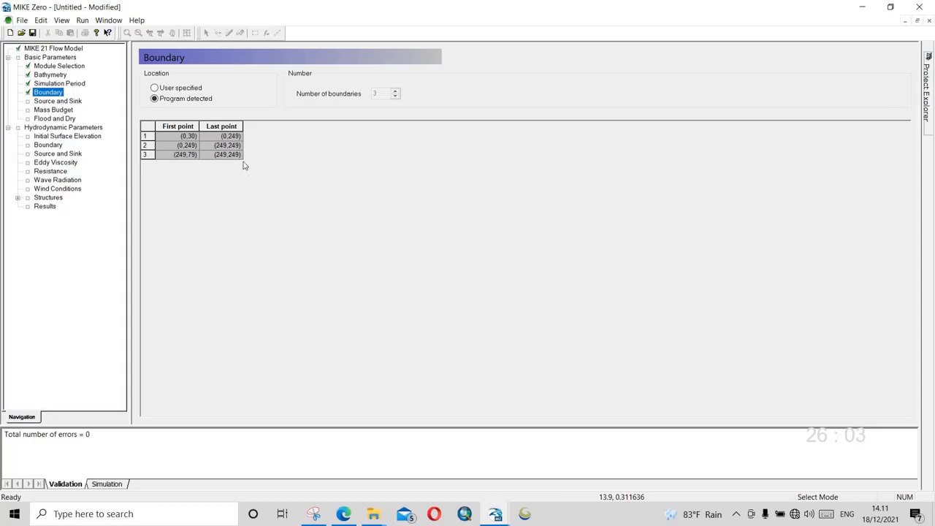
{"action": "left_click", "coordinate": [173, 140]}
{"action": "left_click", "coordinate": [53, 102]}
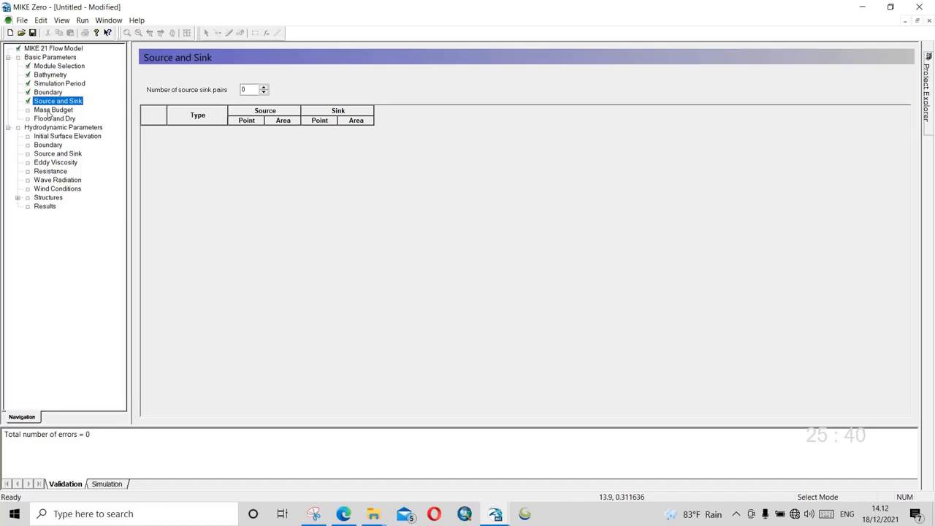
{"action": "left_click", "coordinate": [30, 111]}
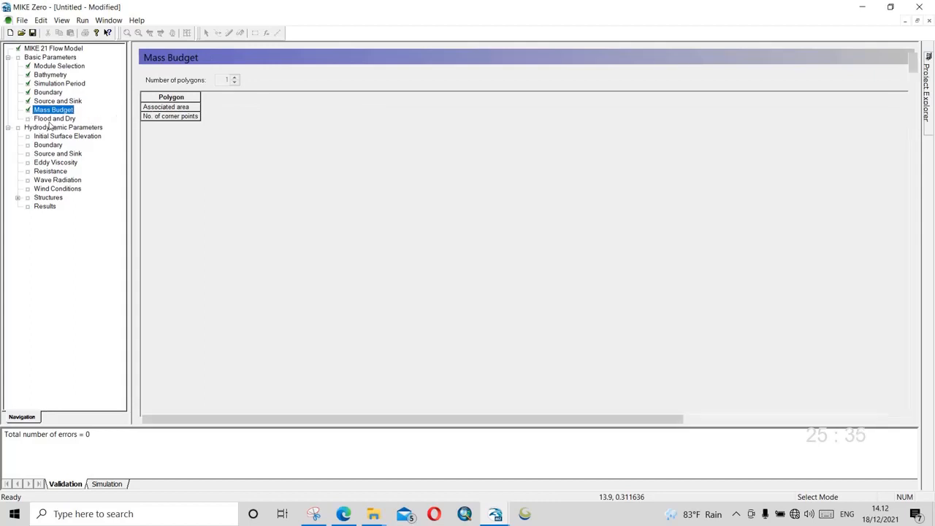
{"action": "left_click", "coordinate": [53, 120]}
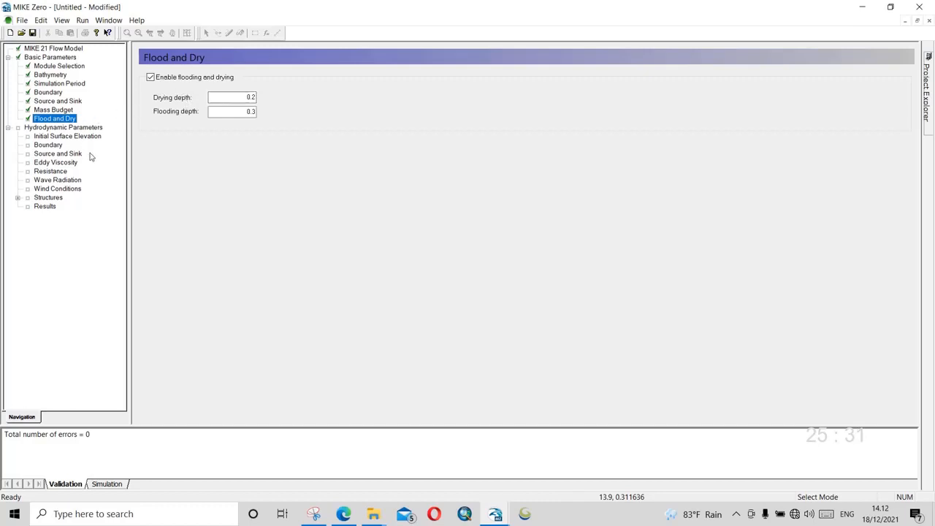
Step: Set the initial surface elevation to a constant value of 0.2
{"action": "left_click", "coordinate": [40, 137]}
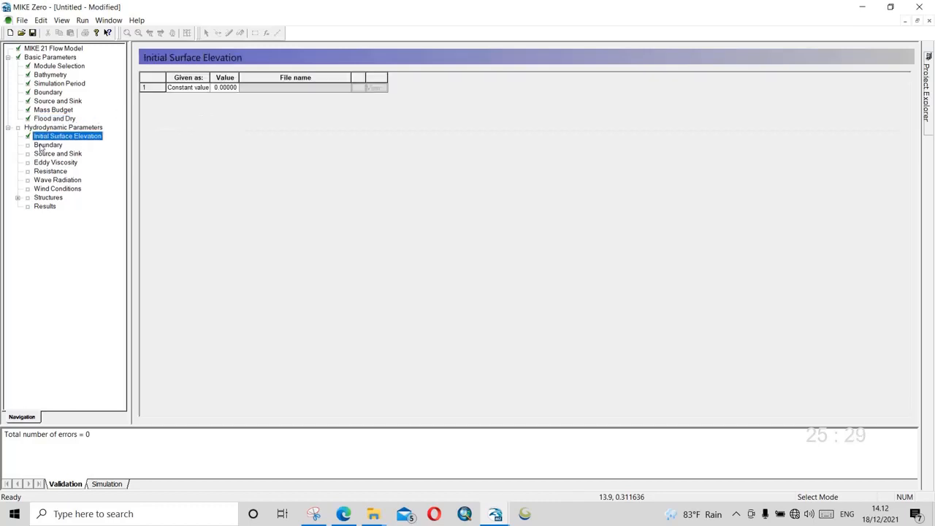
{"action": "left_click", "coordinate": [230, 91]}
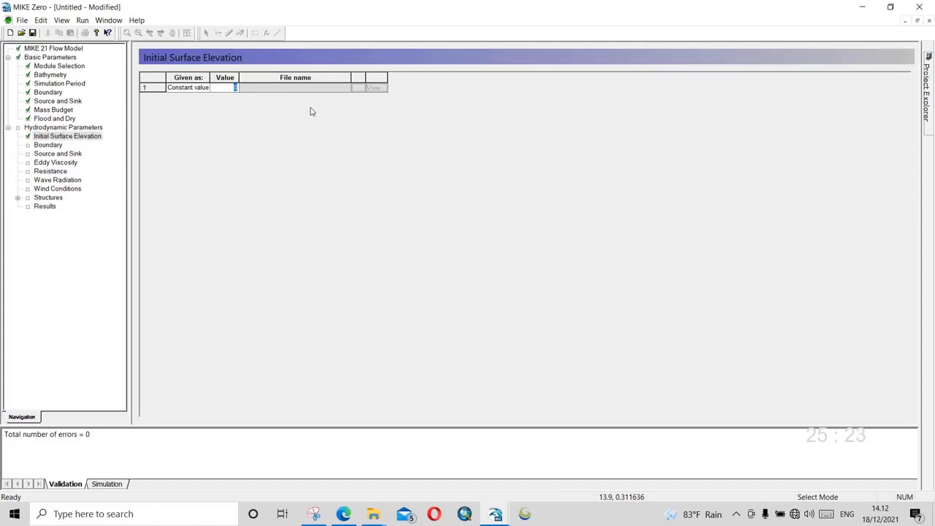
{"action": "type", "text": ".2"}
{"action": "key", "text": "Return"}
Step: Set Boundary 1 in the hydrodynamic parameters to a Type 1 data file and check which profile files are available in the SAMBAS folder
{"action": "left_click", "coordinate": [49, 147]}
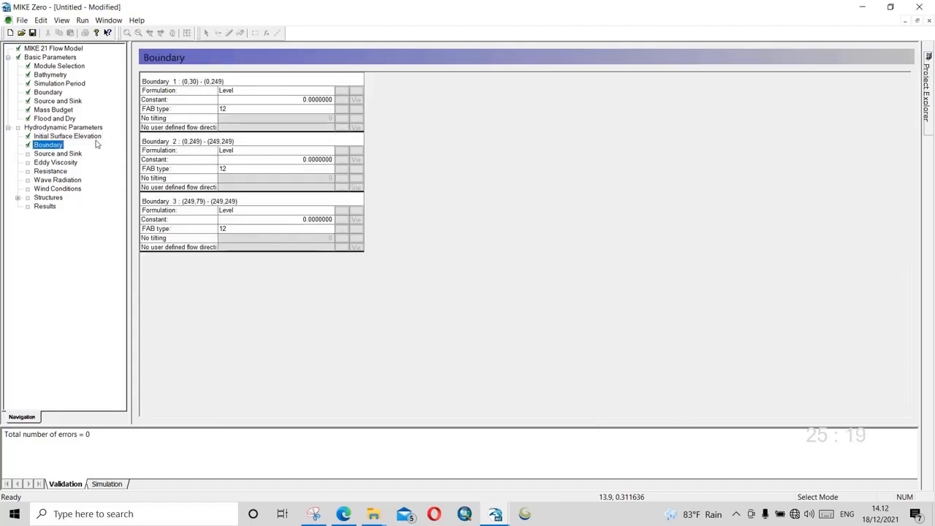
{"action": "left_click", "coordinate": [211, 100]}
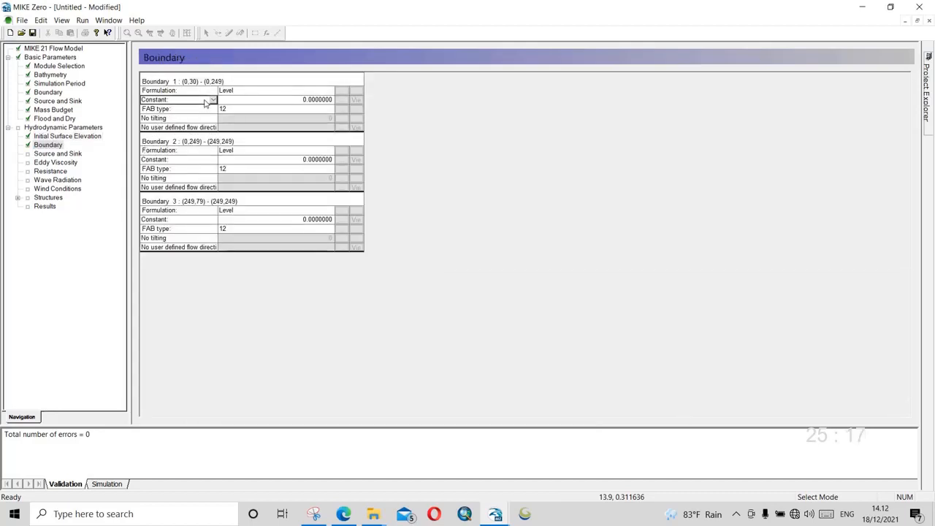
{"action": "left_click", "coordinate": [211, 100]}
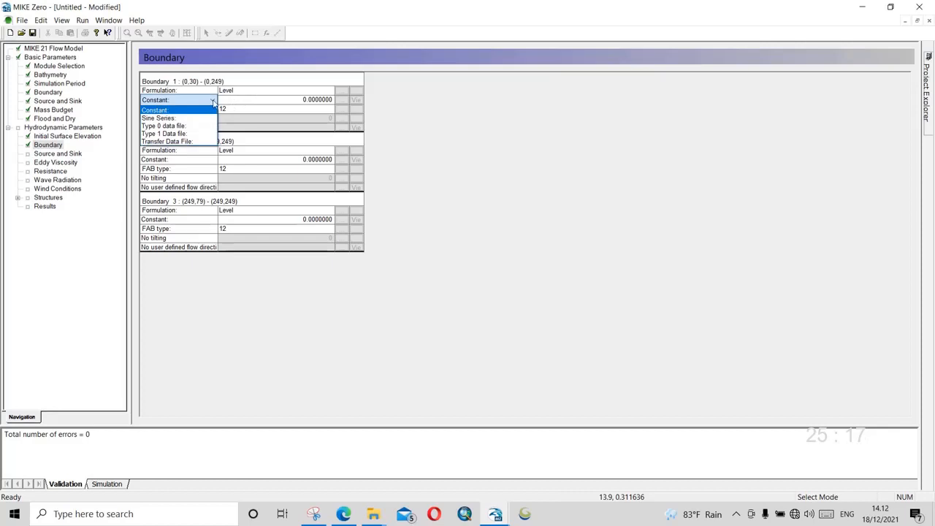
{"action": "left_click", "coordinate": [195, 136]}
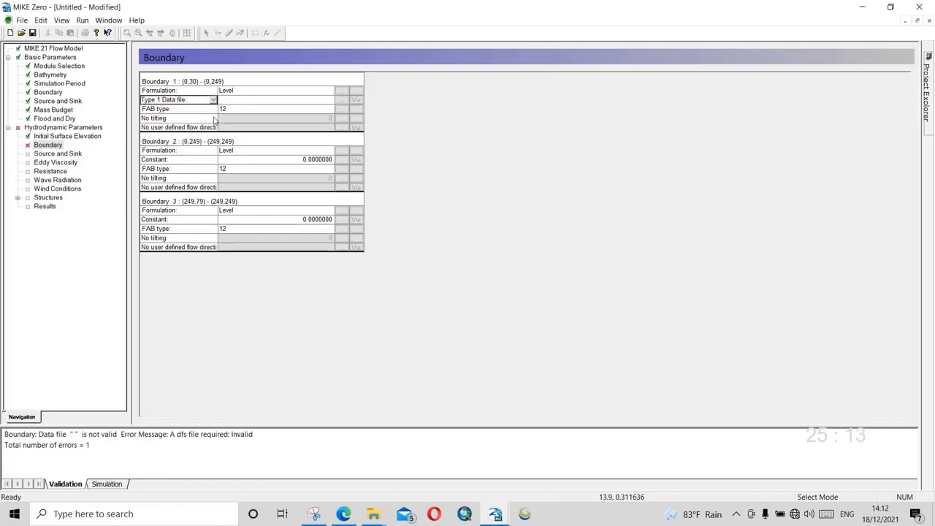
{"action": "left_click", "coordinate": [341, 99]}
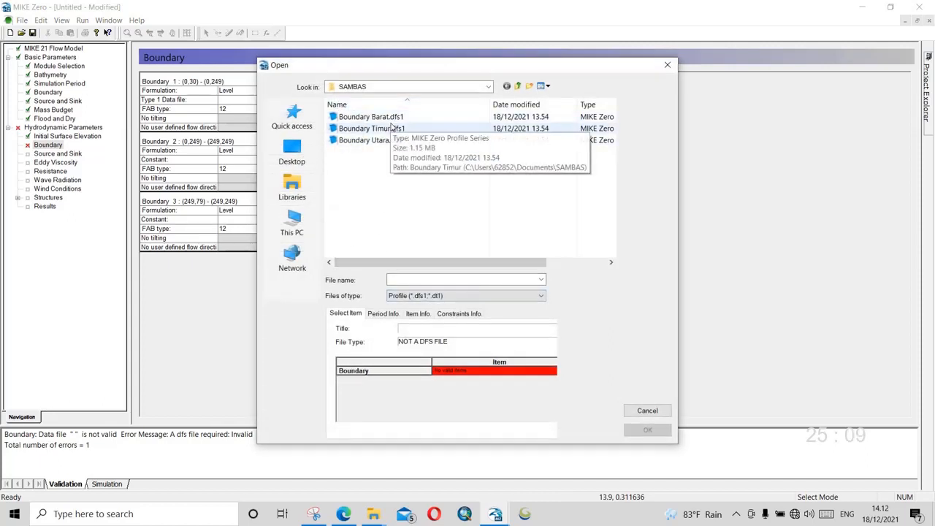
{"action": "left_click", "coordinate": [667, 65]}
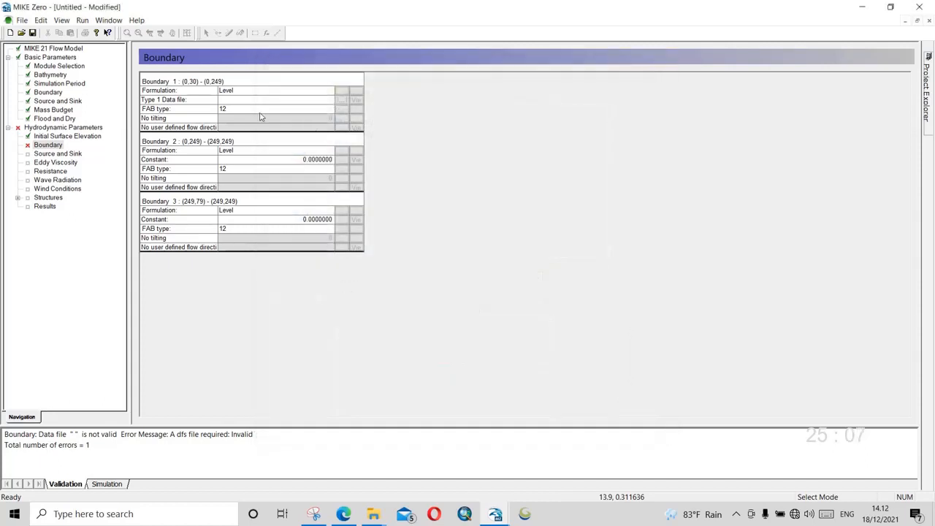
Step: Try the Type 0 data file option for Boundary 1, cancel its file selection and switch back to Type 1 data file
{"action": "left_click", "coordinate": [212, 101]}
{"action": "left_click", "coordinate": [213, 100]}
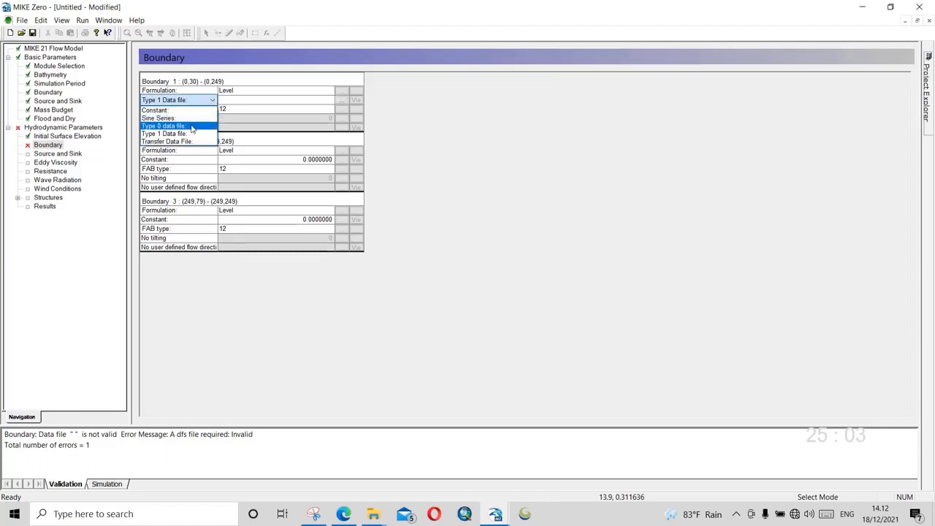
{"action": "left_click", "coordinate": [183, 121]}
{"action": "left_click", "coordinate": [346, 103]}
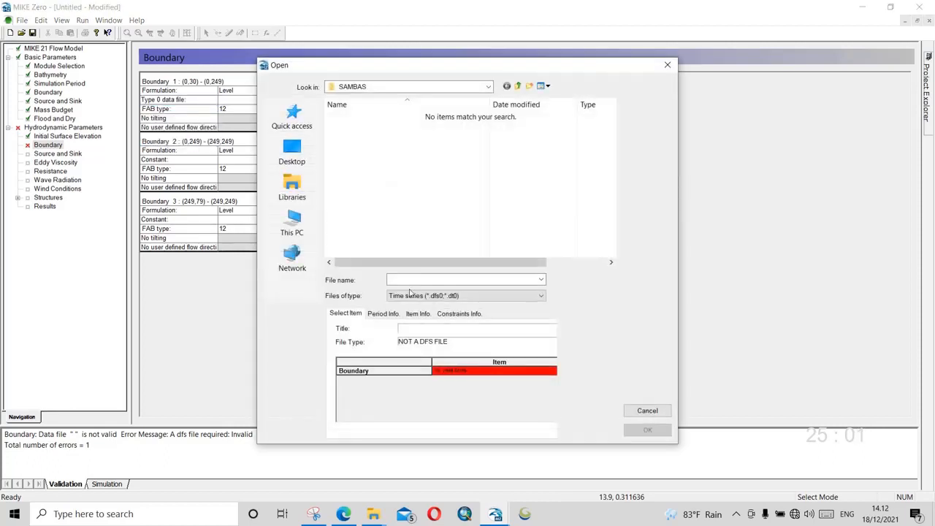
{"action": "left_click", "coordinate": [667, 65]}
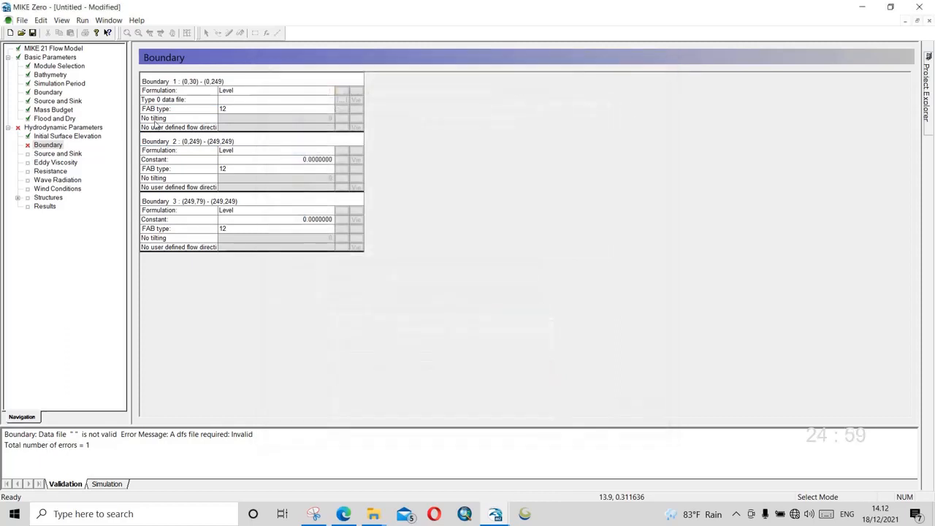
{"action": "left_click", "coordinate": [208, 100]}
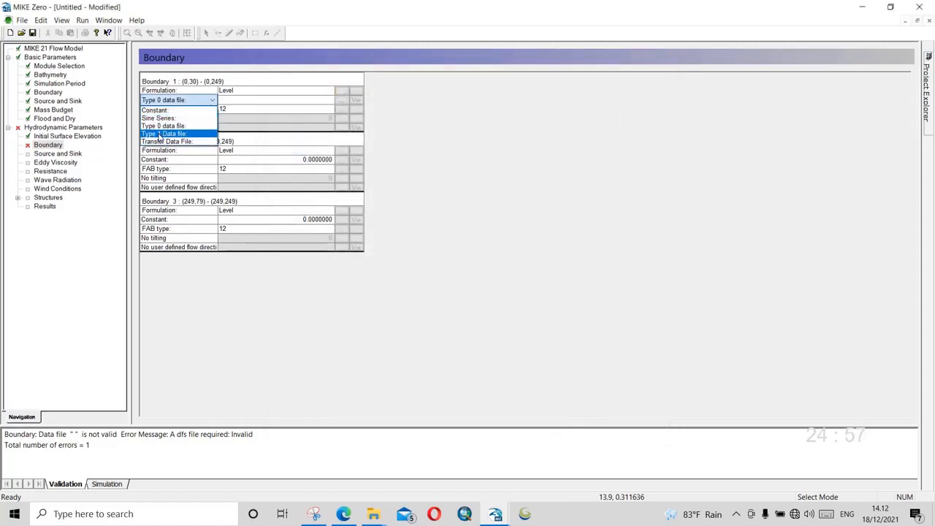
{"action": "left_click", "coordinate": [183, 128]}
Step: Check the period, item and constraints information of Boundary Barat.dfs1 as the source for Boundary 1, and cancel the file selection
{"action": "left_click", "coordinate": [341, 102]}
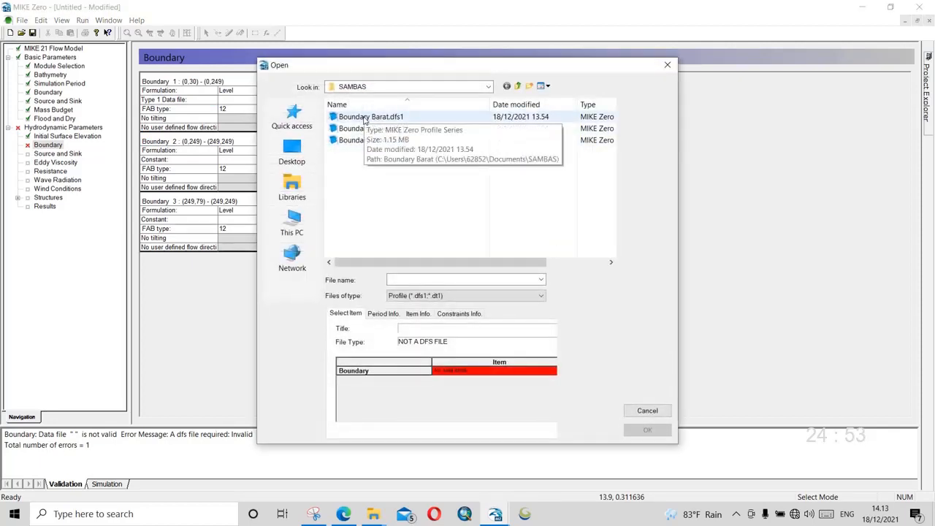
{"action": "left_click", "coordinate": [364, 119]}
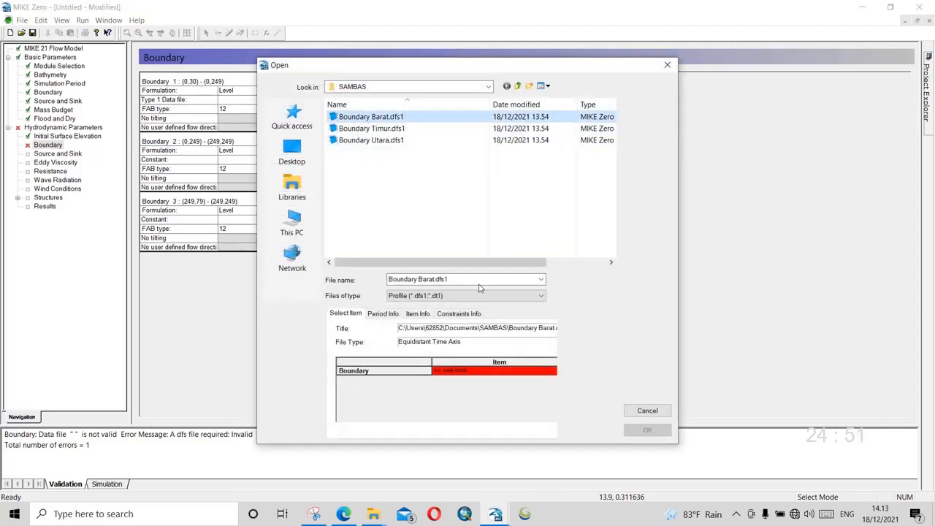
{"action": "left_click", "coordinate": [383, 314]}
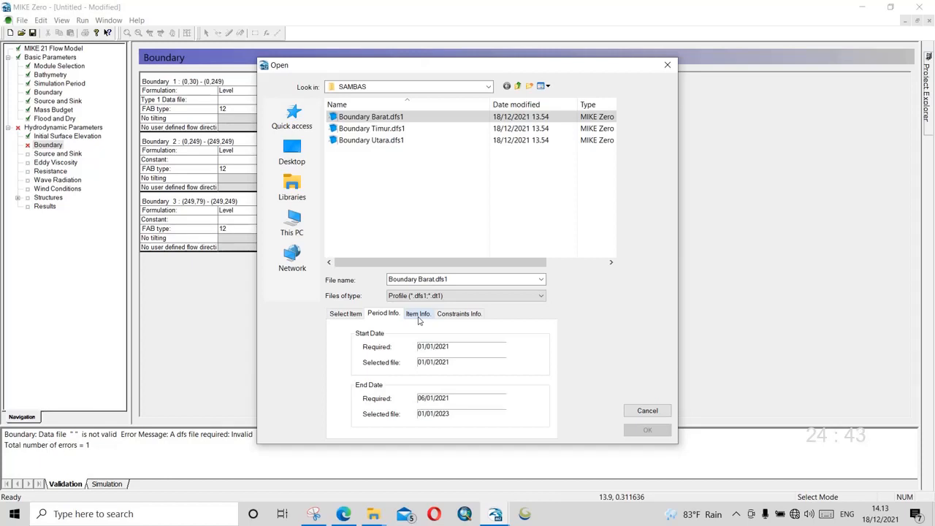
{"action": "left_click", "coordinate": [419, 319]}
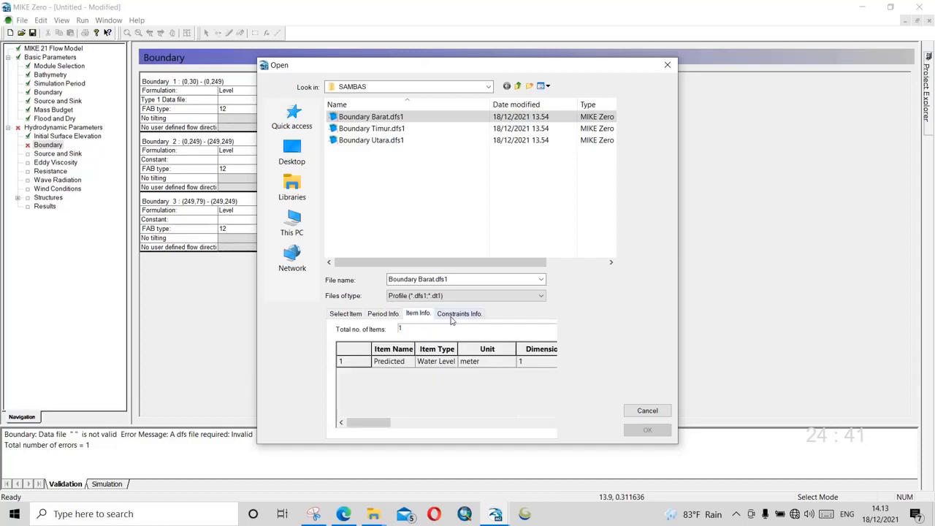
{"action": "left_click", "coordinate": [452, 319]}
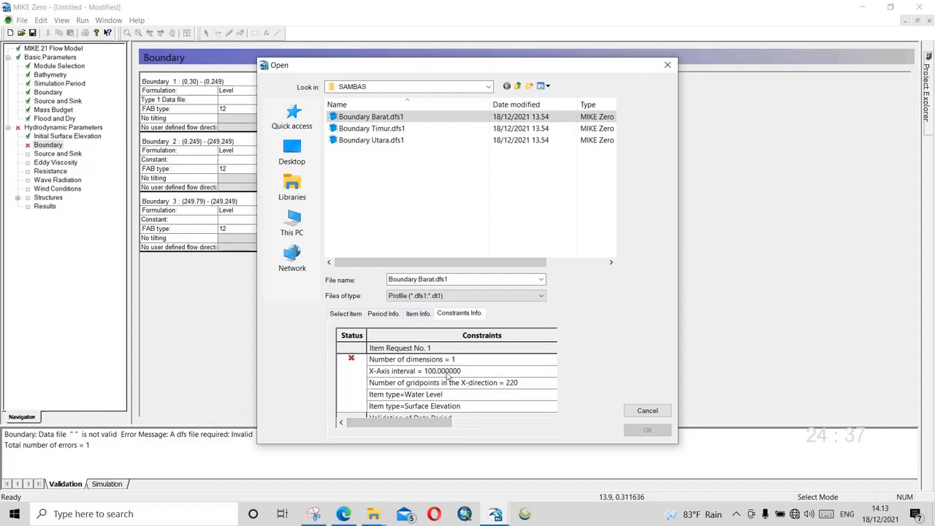
{"action": "left_click", "coordinate": [430, 318]}
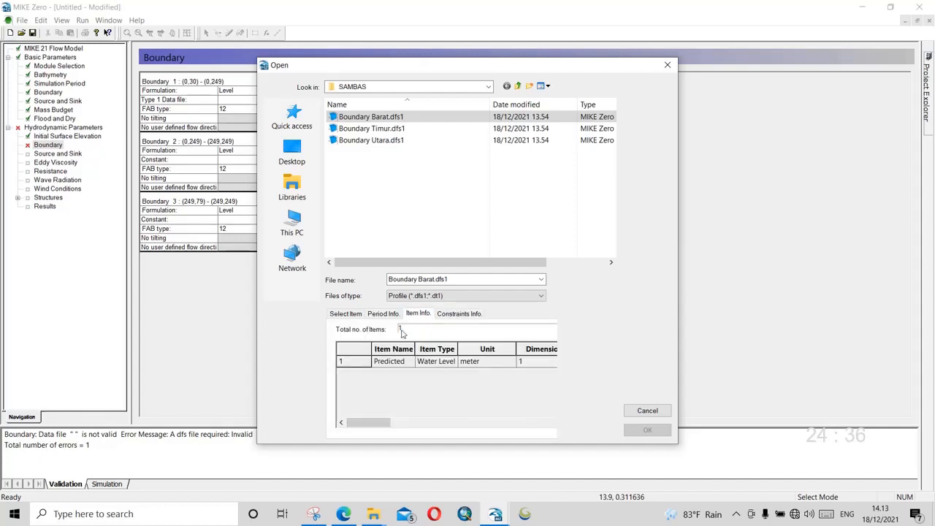
{"action": "left_click", "coordinate": [446, 319]}
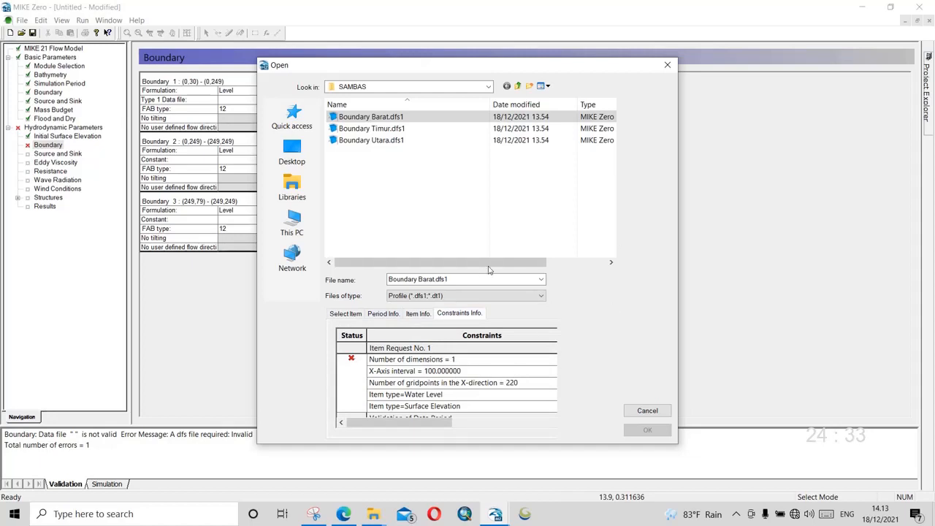
{"action": "left_click", "coordinate": [482, 374]}
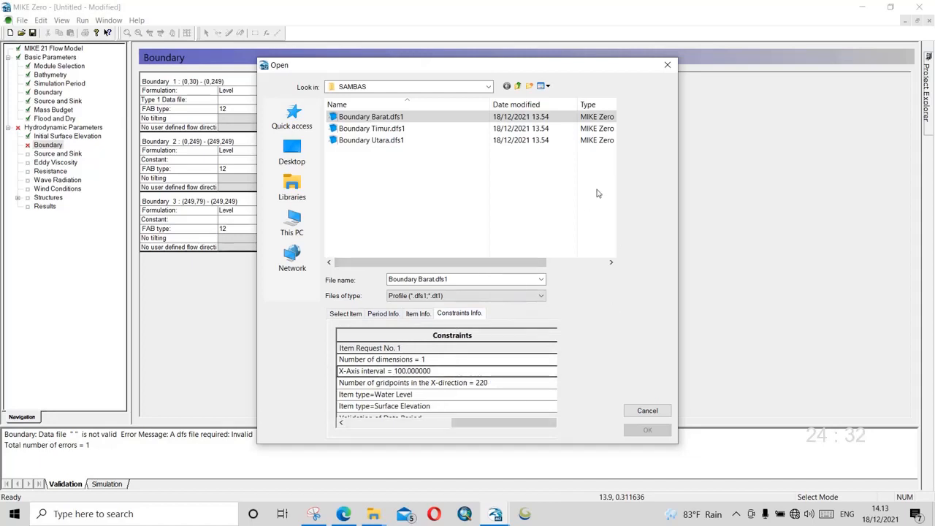
{"action": "left_click", "coordinate": [667, 65]}
Step: Open Boundary Barat.dfs1 from the SAMBAS folder in File Explorer, widen its time column to examine the time steps, and close it
{"action": "mouse_move", "coordinate": [373, 513]}
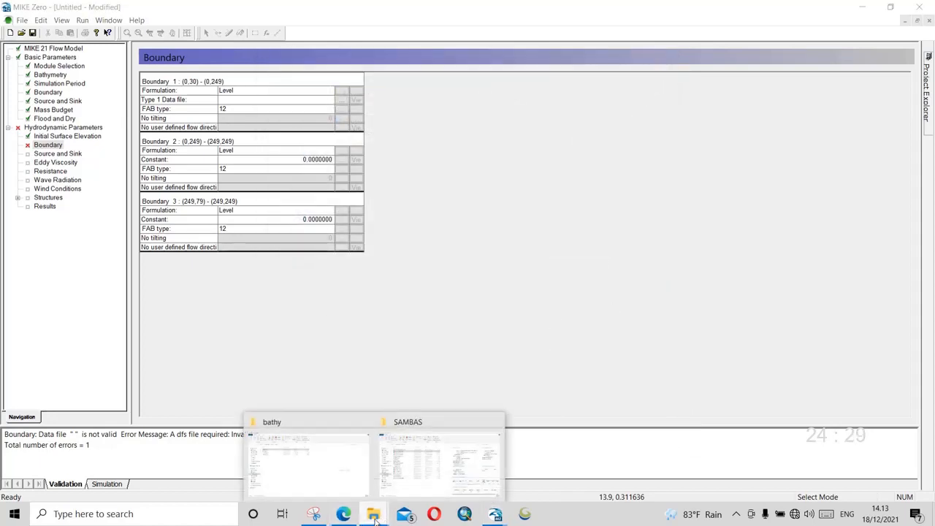
{"action": "left_click", "coordinate": [444, 458]}
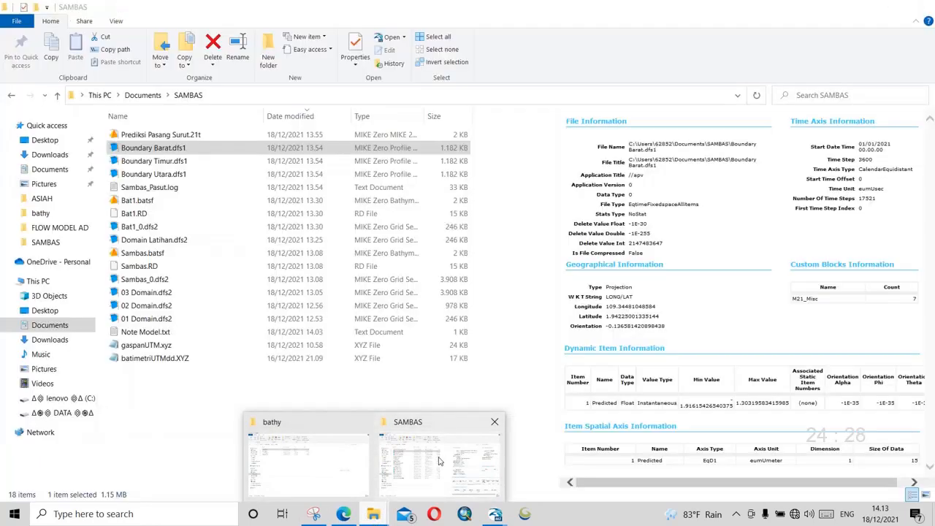
{"action": "double_click", "coordinate": [156, 151]}
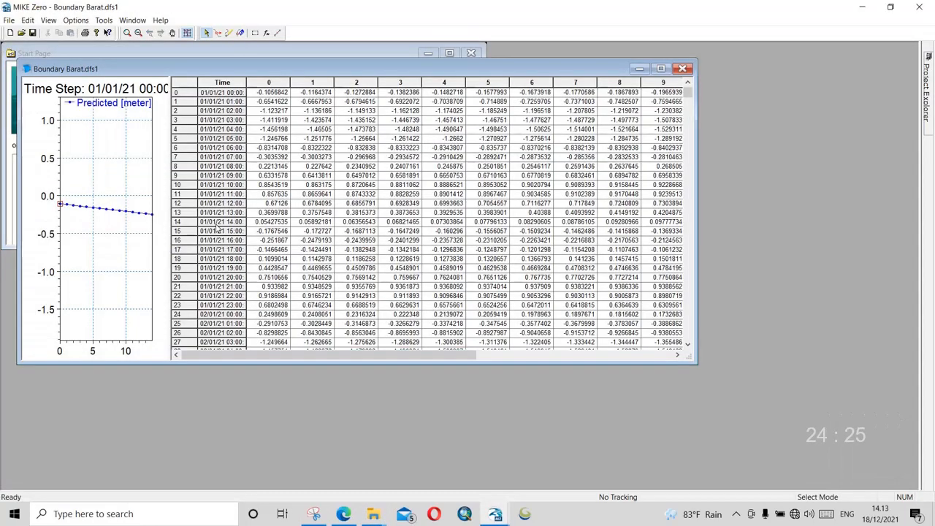
{"action": "left_click_drag", "start_coordinate": [247, 82], "coordinate": [297, 82]}
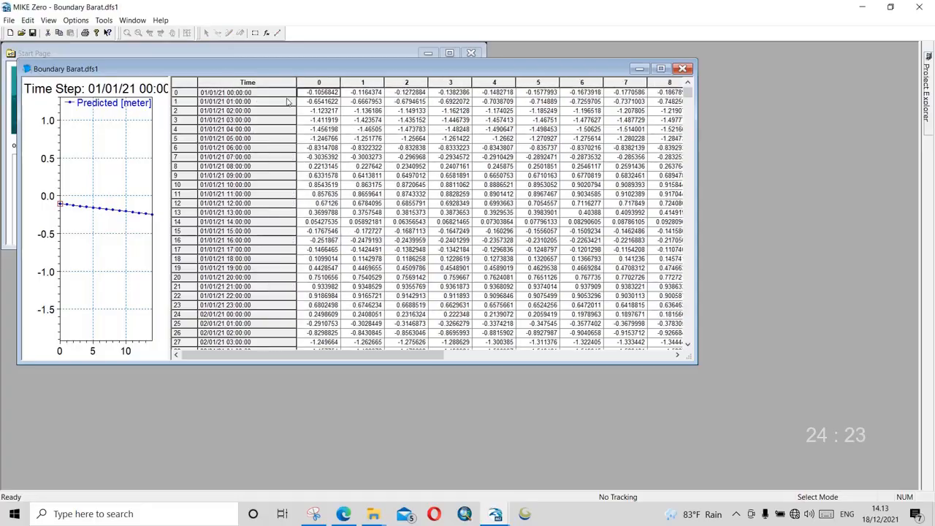
{"action": "mouse_move", "coordinate": [687, 92]}
{"action": "left_mouse_down"}
{"action": "mouse_move", "coordinate": [687, 280]}
{"action": "mouse_move", "coordinate": [697, 81]}
{"action": "left_mouse_up"}
{"action": "left_click", "coordinate": [682, 69]}
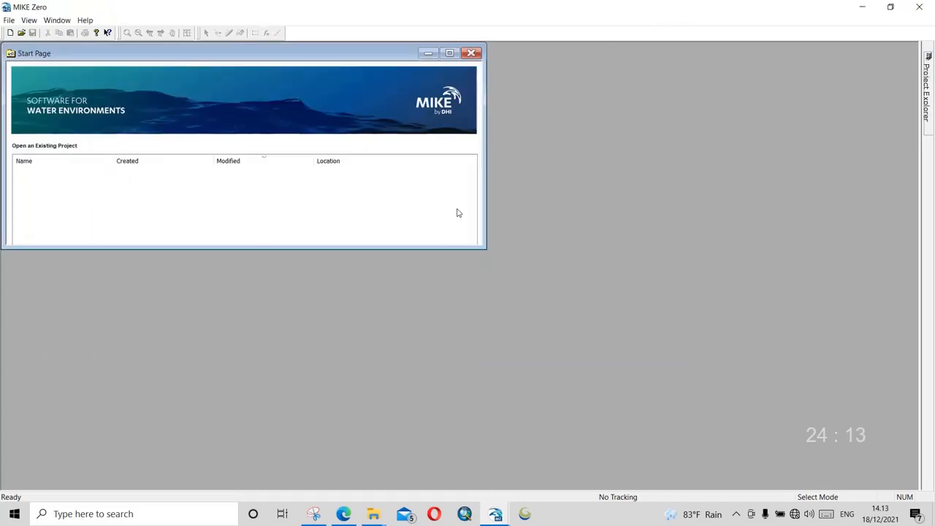
Step: Close the start page and the spare MIKE Zero window, and return to the untitled flow model's boundary settings
{"action": "left_click", "coordinate": [471, 53]}
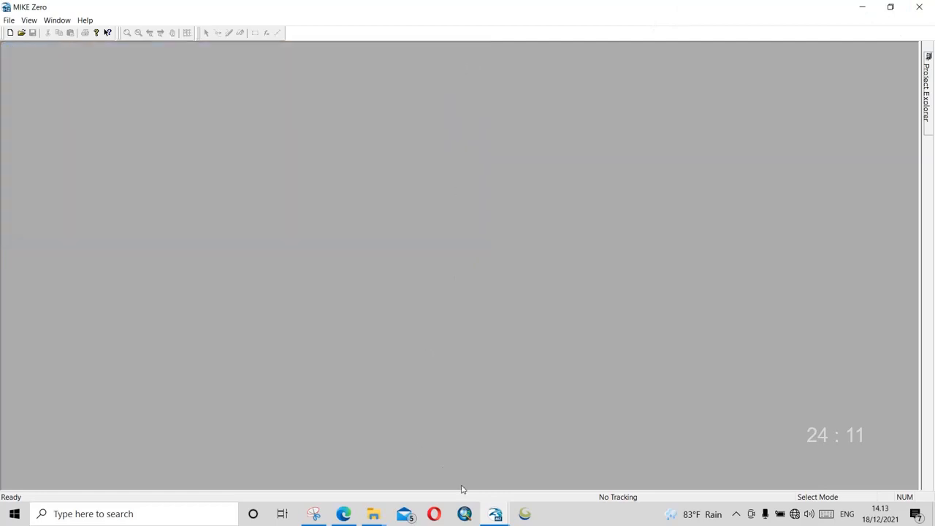
{"action": "mouse_move", "coordinate": [495, 513]}
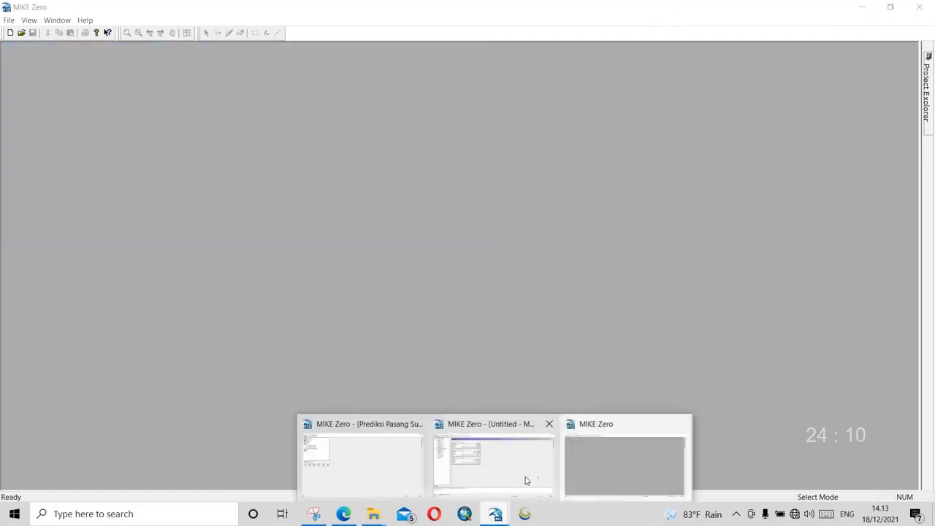
{"action": "left_click", "coordinate": [680, 424]}
{"action": "left_click", "coordinate": [362, 460]}
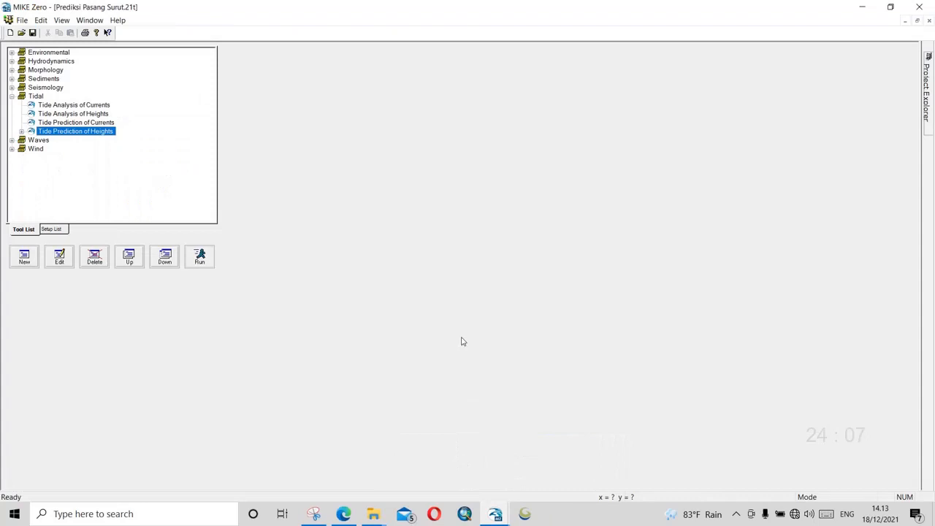
{"action": "mouse_move", "coordinate": [496, 514]}
{"action": "left_click", "coordinate": [558, 461]}
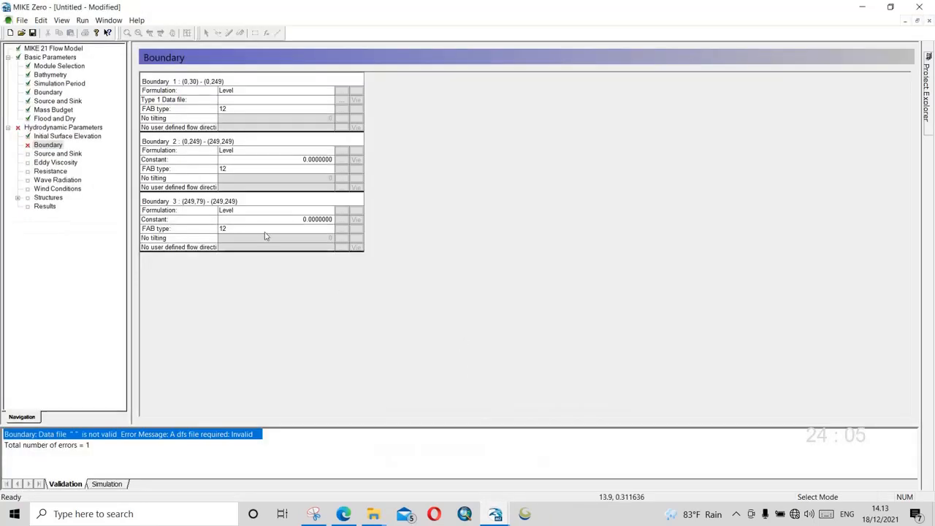
Step: Check Boundary Utara.dfs1 and Boundary Timur.dfs1 as sources for Boundary 1, compare Boundary Timur's period with the required dates, and cancel the selection
{"action": "left_click", "coordinate": [341, 100]}
{"action": "left_click", "coordinate": [358, 144]}
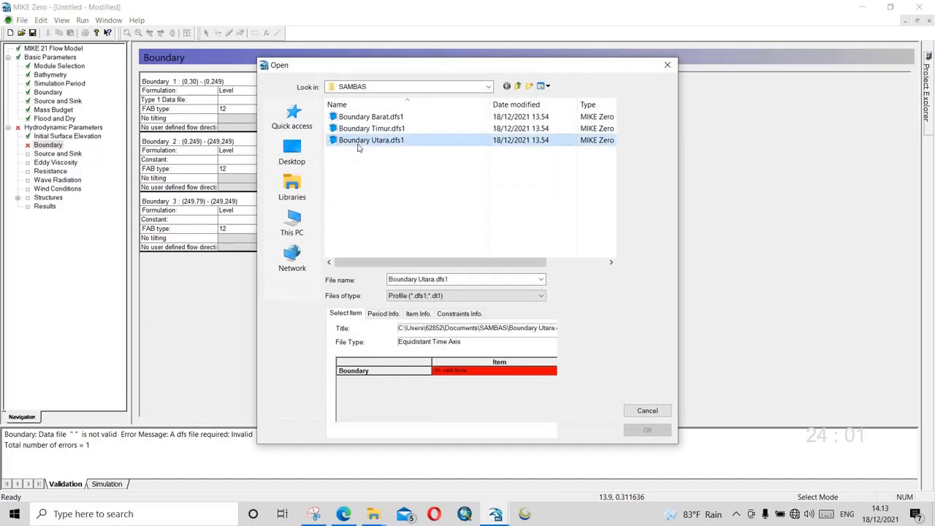
{"action": "left_click", "coordinate": [363, 128]}
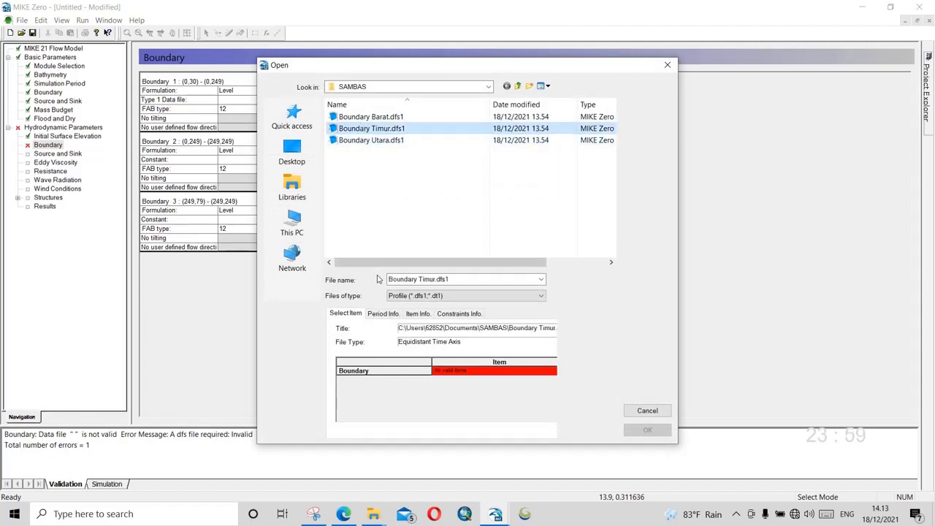
{"action": "left_click", "coordinate": [457, 367]}
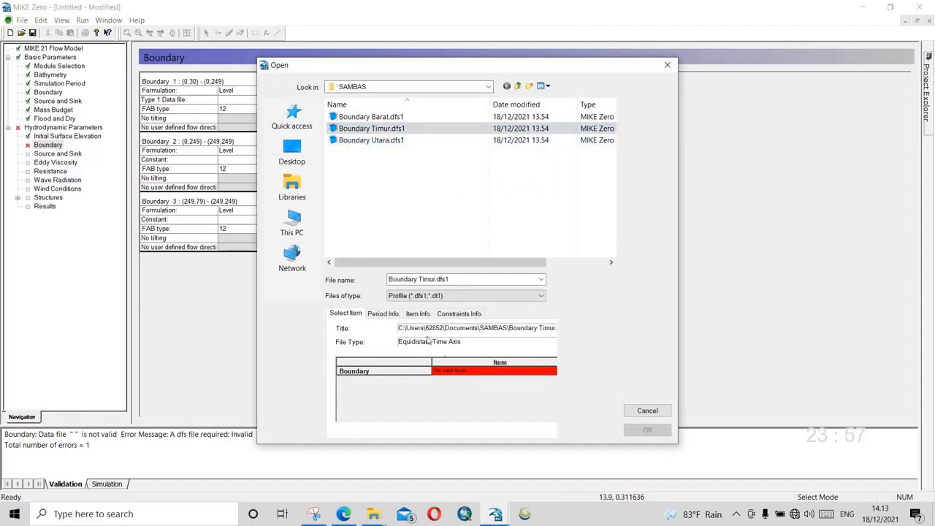
{"action": "left_click", "coordinate": [392, 315]}
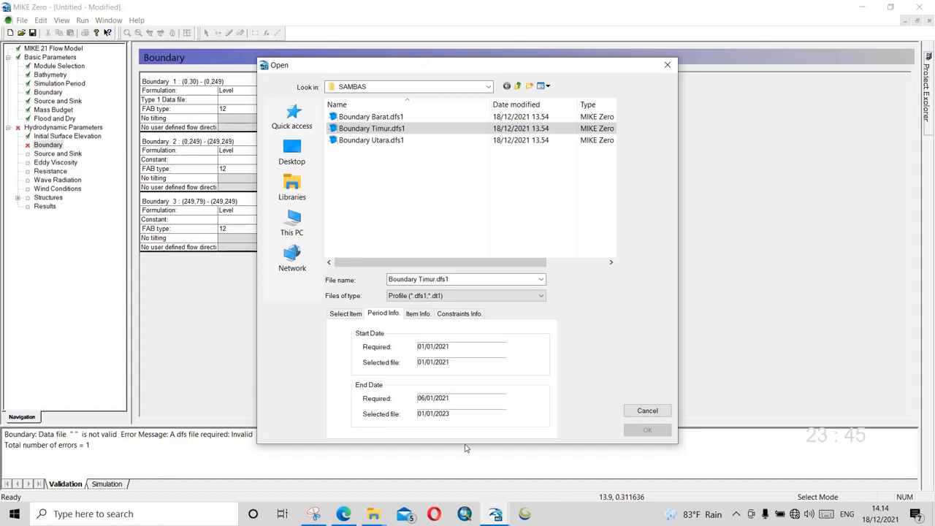
{"action": "left_click", "coordinate": [333, 129]}
{"action": "left_click", "coordinate": [420, 349]}
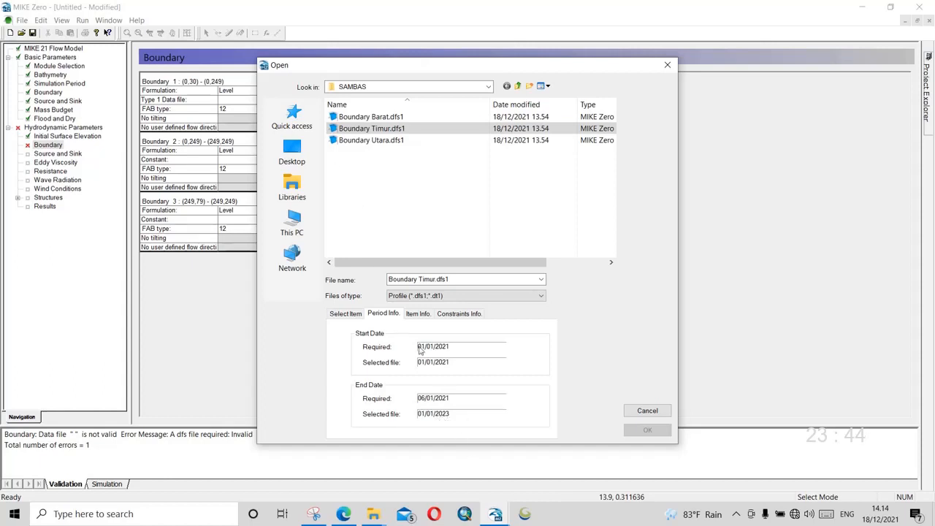
{"action": "left_click", "coordinate": [494, 516]}
{"action": "left_click", "coordinate": [546, 471]}
{"action": "left_click", "coordinate": [647, 410]}
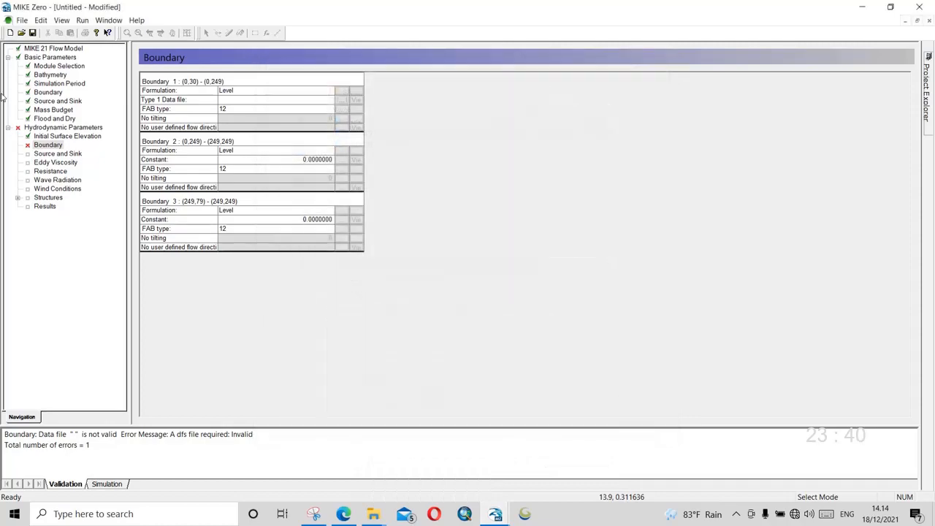
Step: Open the Boundary Barat.dfs1 profile series from the SAMBAS folder alongside the flow model
{"action": "left_click", "coordinate": [21, 33]}
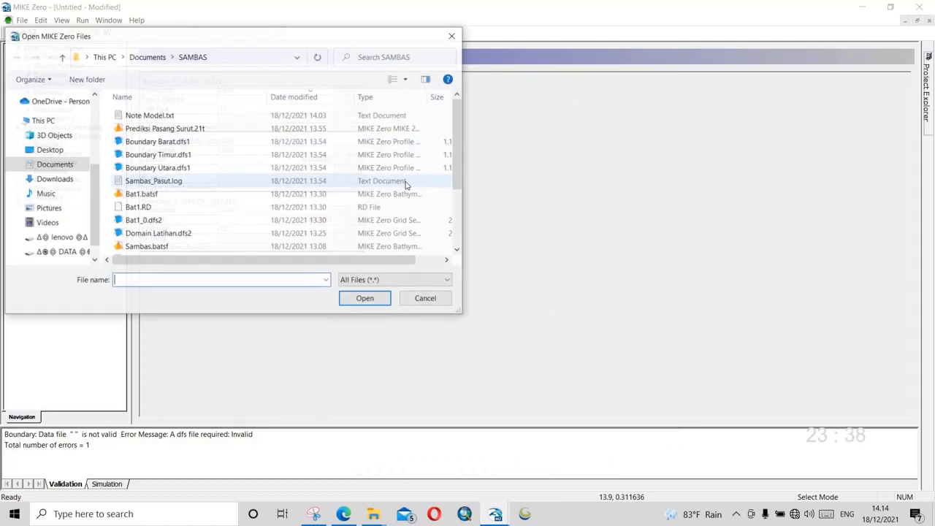
{"action": "double_click", "coordinate": [196, 146]}
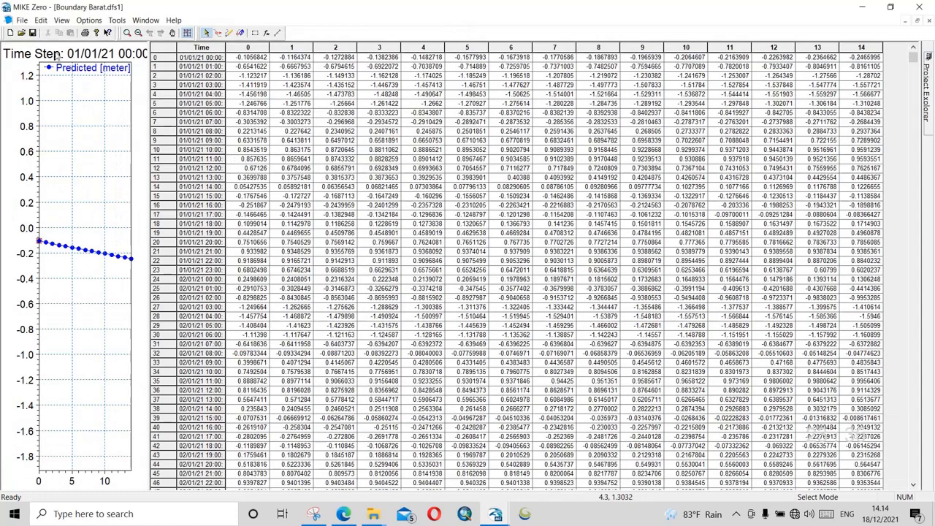
Step: Set the number of timesteps in the Boundary Barat.dfs1 file properties to 120
{"action": "left_click", "coordinate": [41, 20]}
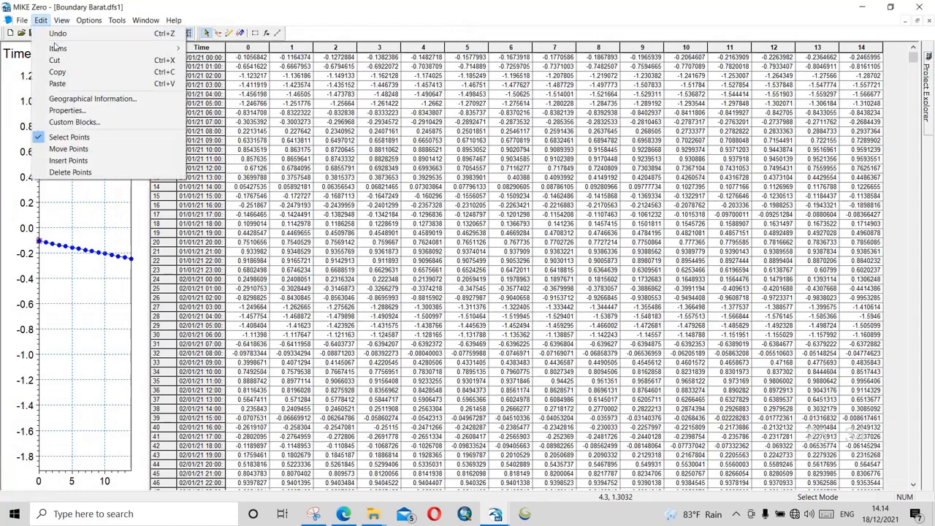
{"action": "left_click", "coordinate": [66, 110]}
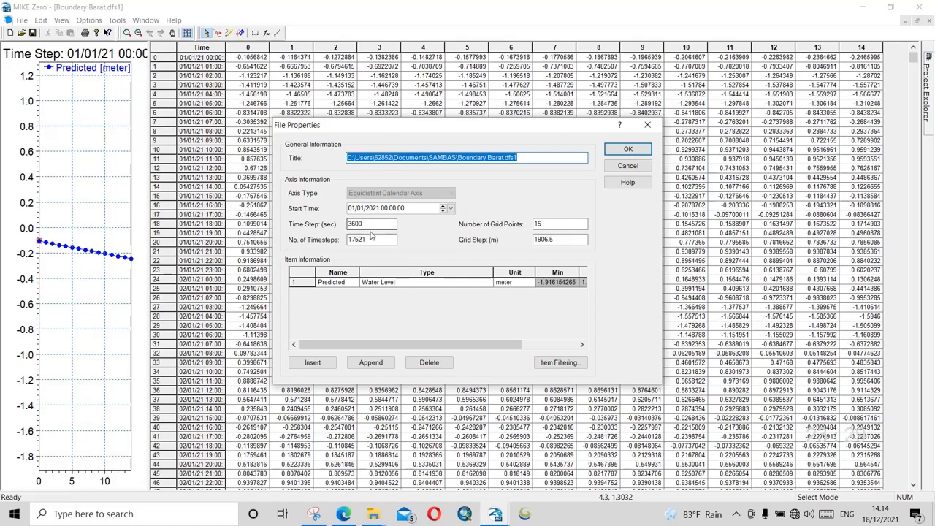
{"action": "left_click_drag", "start_coordinate": [379, 238], "coordinate": [325, 238]}
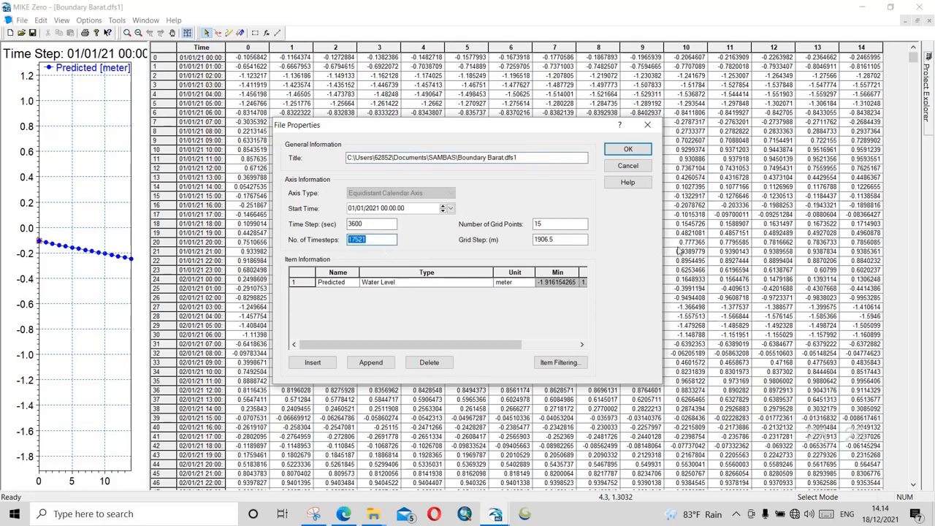
{"action": "type", "text": "120"}
{"action": "left_click", "coordinate": [626, 150]}
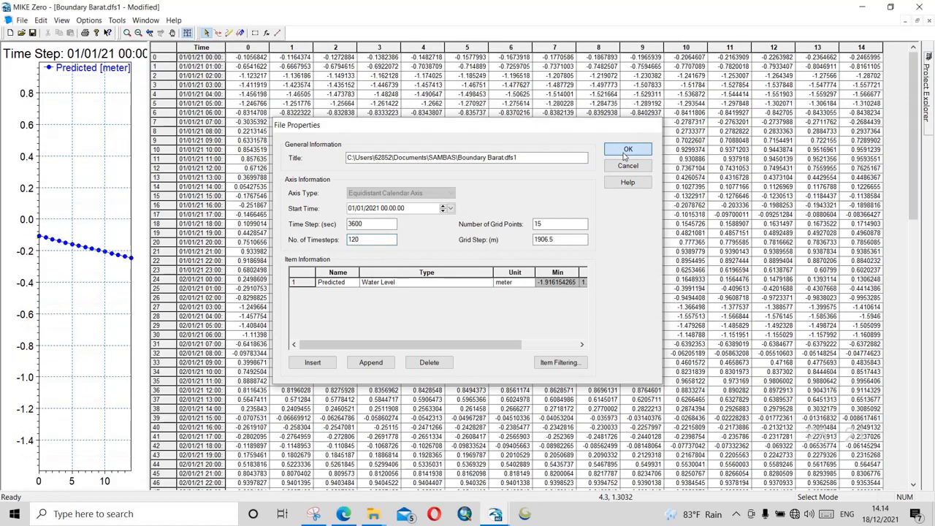
Step: Save the shortened series as a copy named Boundary Barat_edt.dfs1 in the SAMBAS folder and close it
{"action": "left_click", "coordinate": [16, 21]}
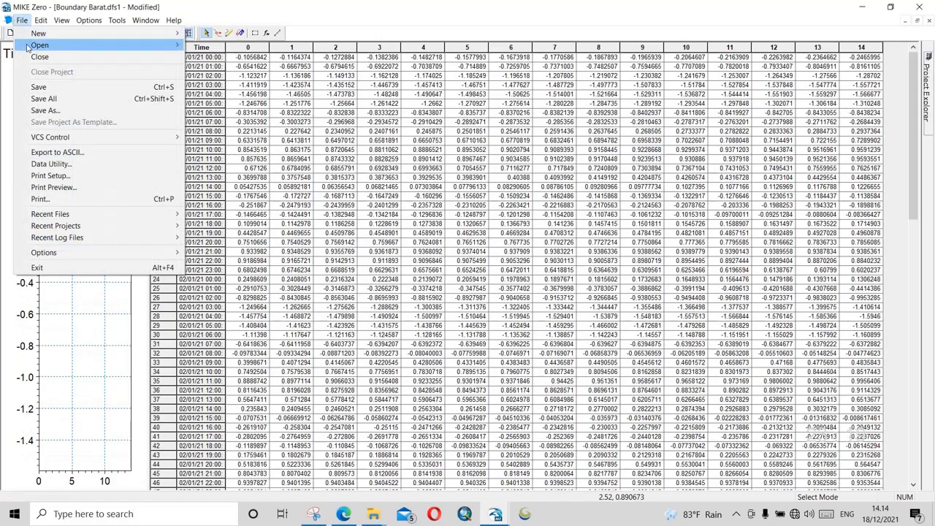
{"action": "left_click", "coordinate": [44, 110]}
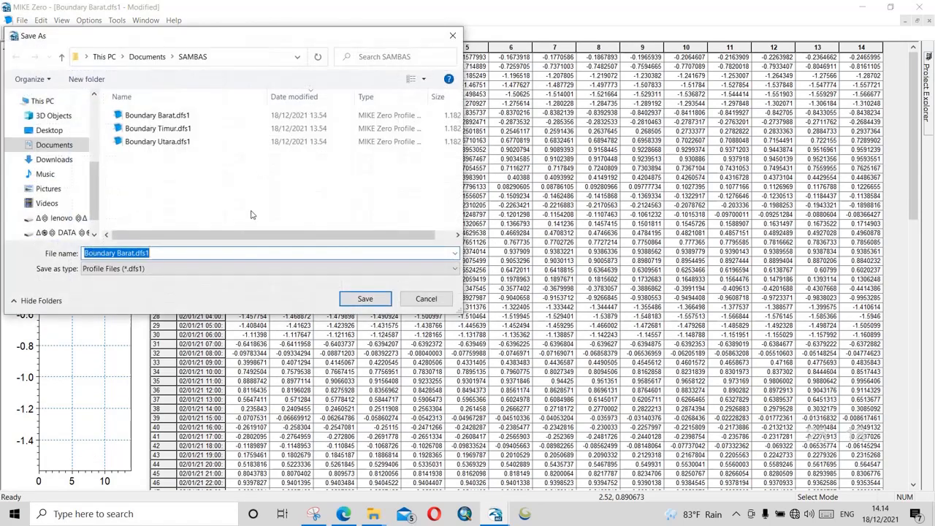
{"action": "left_click", "coordinate": [136, 253]}
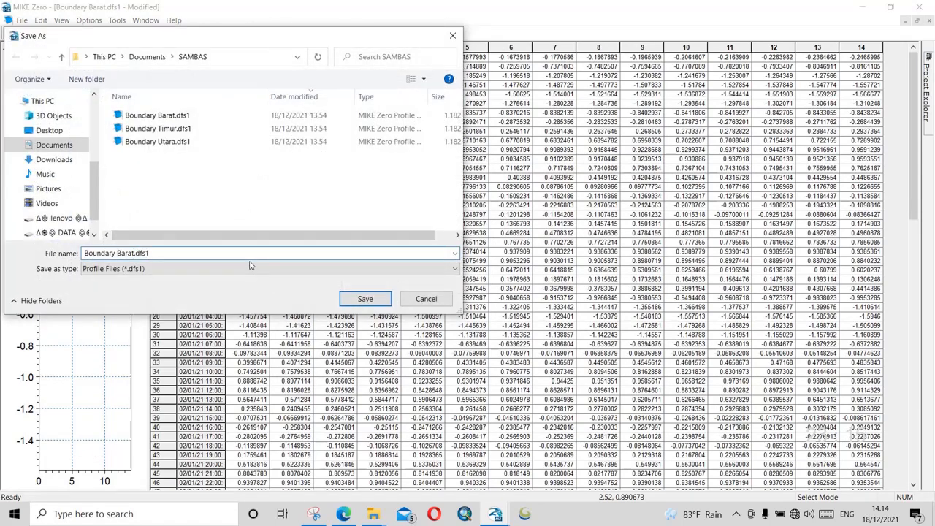
{"action": "type", "text": "_edt"}
{"action": "left_click", "coordinate": [364, 301]}
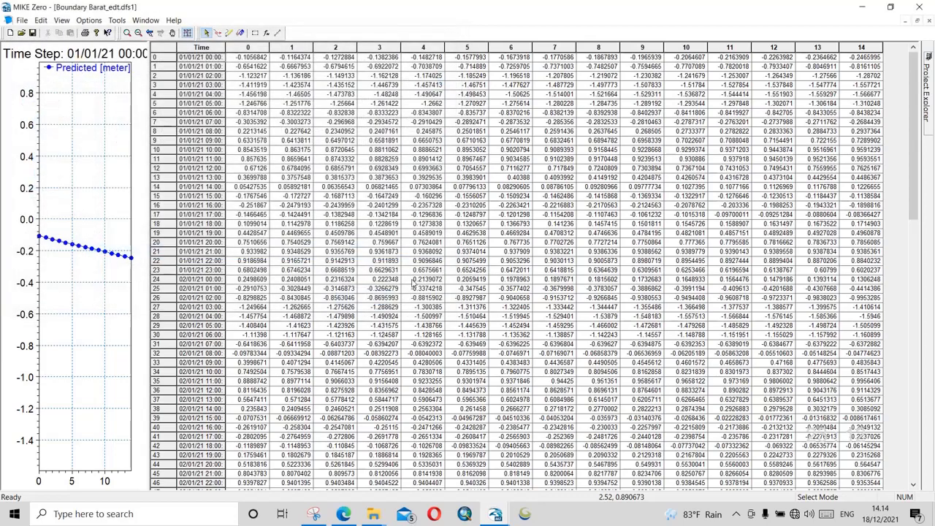
{"action": "left_click", "coordinate": [930, 22]}
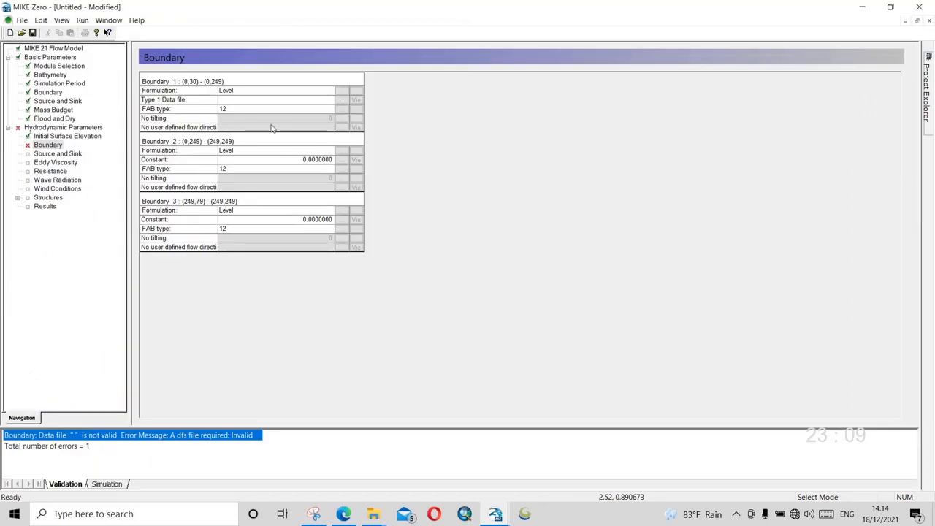
Step: Compare the period of Boundary Barat_edt.dfs1 with the dates required for Boundary 1, and cancel the file selection
{"action": "left_click", "coordinate": [342, 100]}
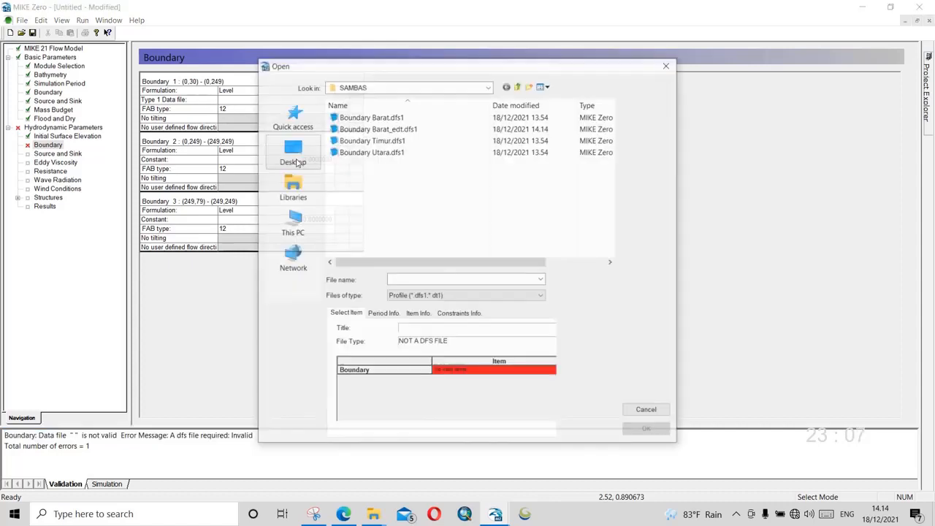
{"action": "left_click", "coordinate": [376, 129]}
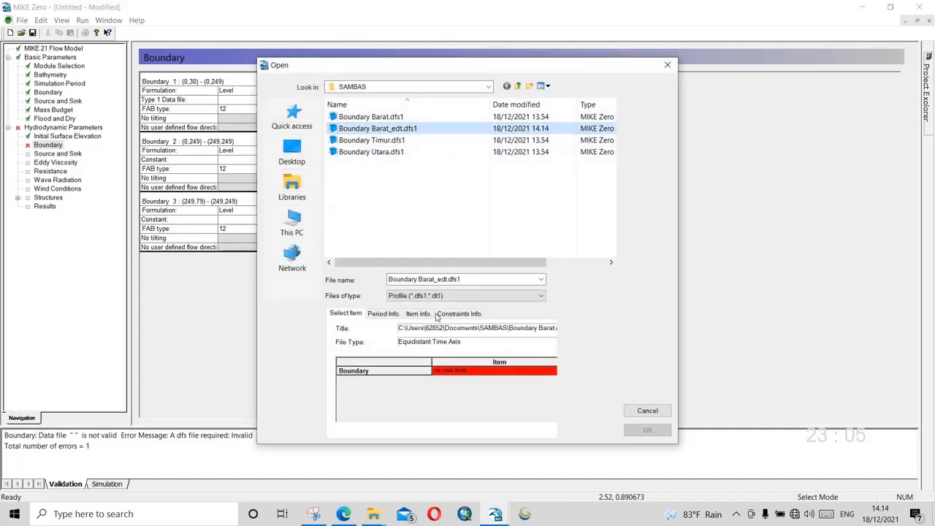
{"action": "left_click", "coordinate": [397, 316]}
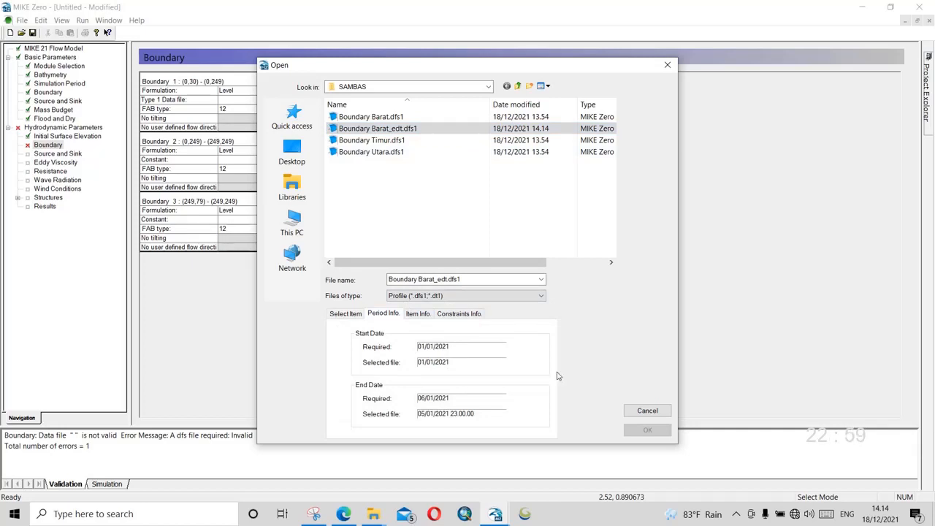
{"action": "left_click", "coordinate": [647, 411]}
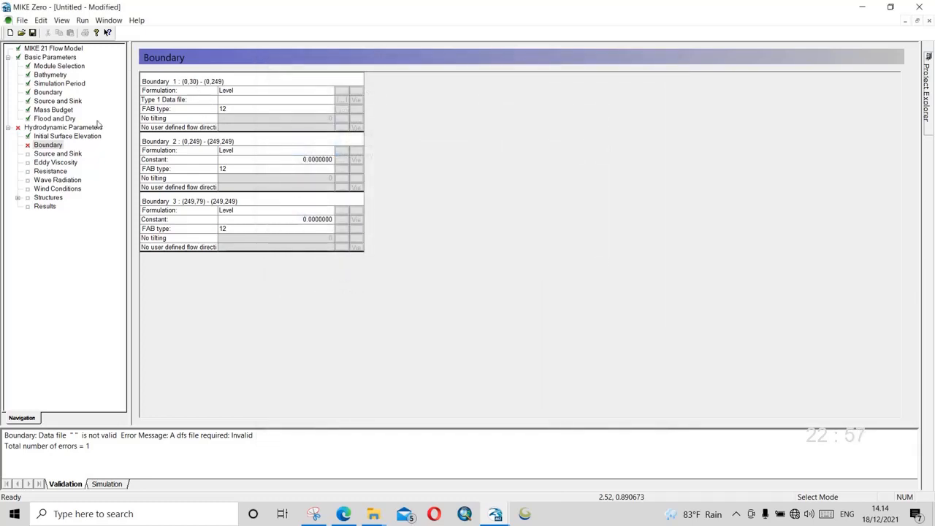
Step: Reopen Boundary Barat_edt.dfs1, set its number of timesteps to 121, save the file and close it
{"action": "left_click", "coordinate": [21, 33]}
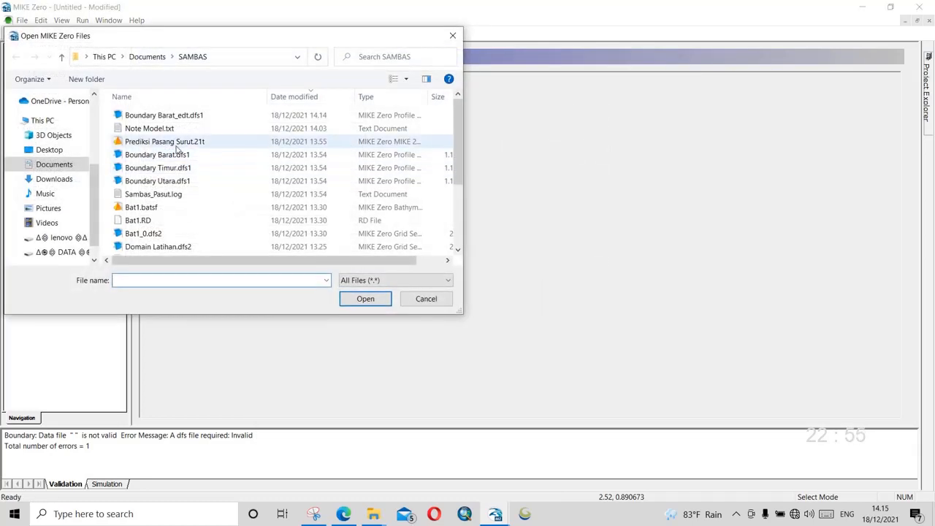
{"action": "double_click", "coordinate": [167, 120]}
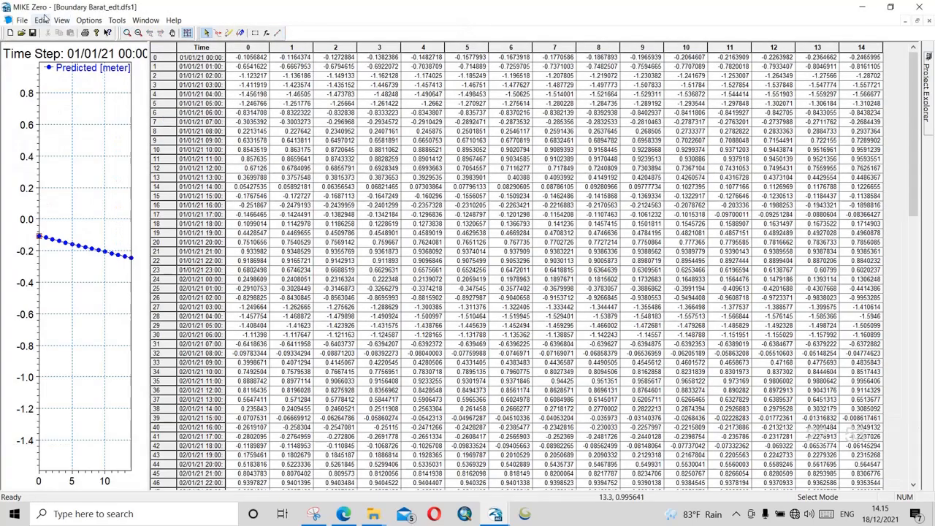
{"action": "left_click", "coordinate": [41, 20]}
{"action": "left_click", "coordinate": [67, 109]}
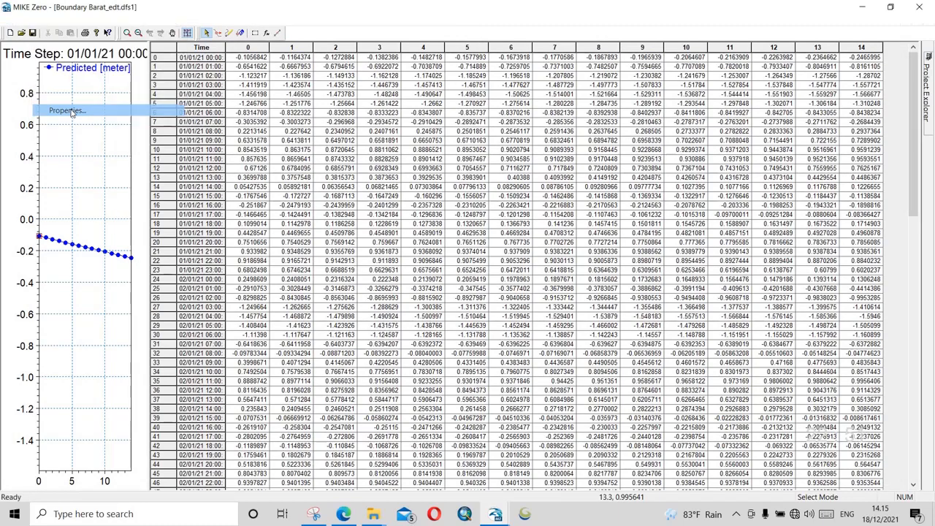
{"action": "left_click_drag", "start_coordinate": [357, 239], "coordinate": [420, 264]}
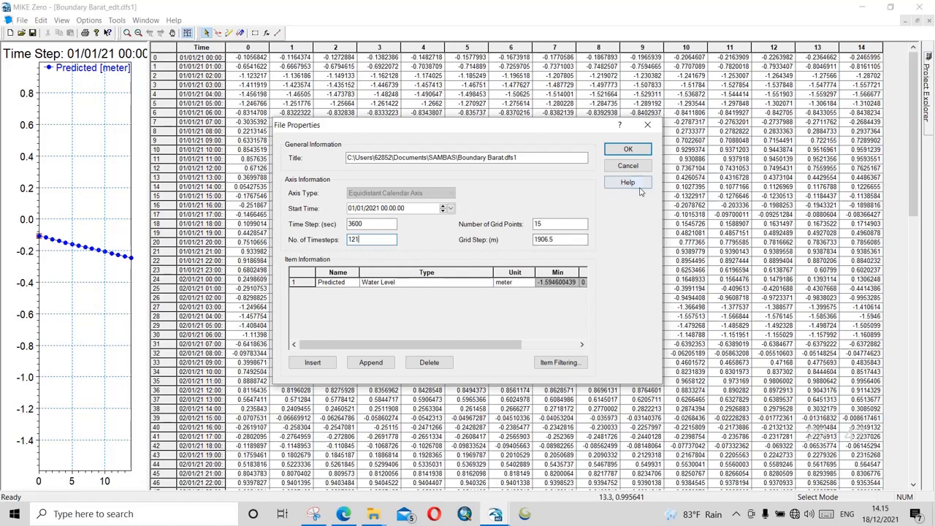
{"action": "left_click", "coordinate": [628, 149]}
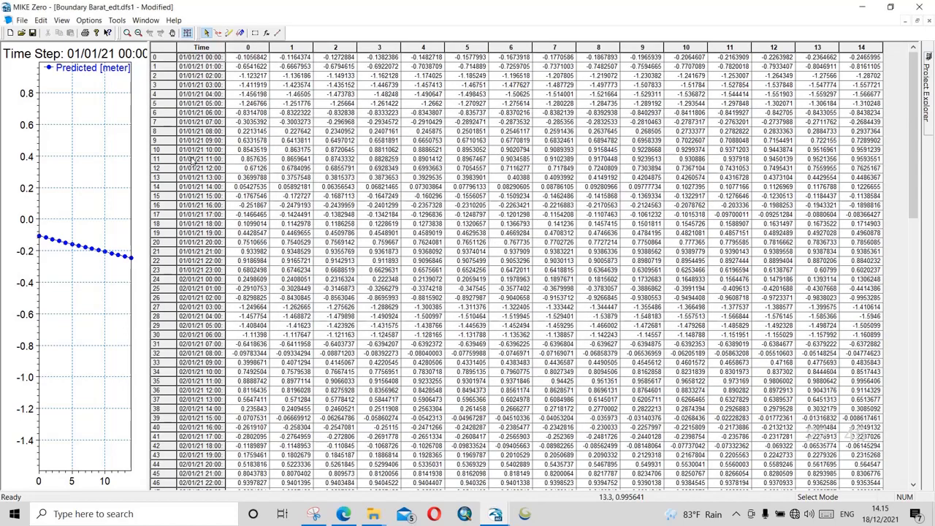
{"action": "left_click", "coordinate": [32, 33]}
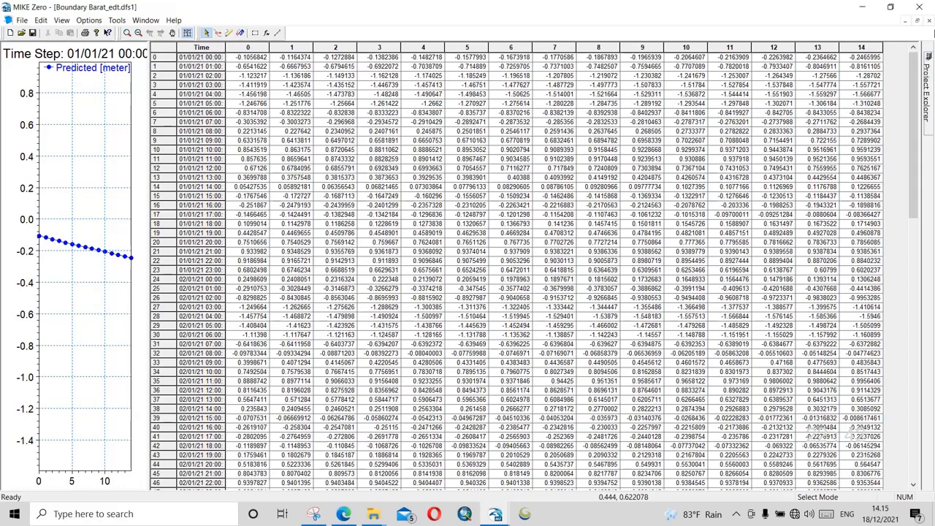
{"action": "left_click", "coordinate": [928, 21]}
Step: Check the period, item and constraint information of Boundary Barat_edt.dfs1 as the source for Boundary 1, and cancel the selection
{"action": "left_click", "coordinate": [344, 103]}
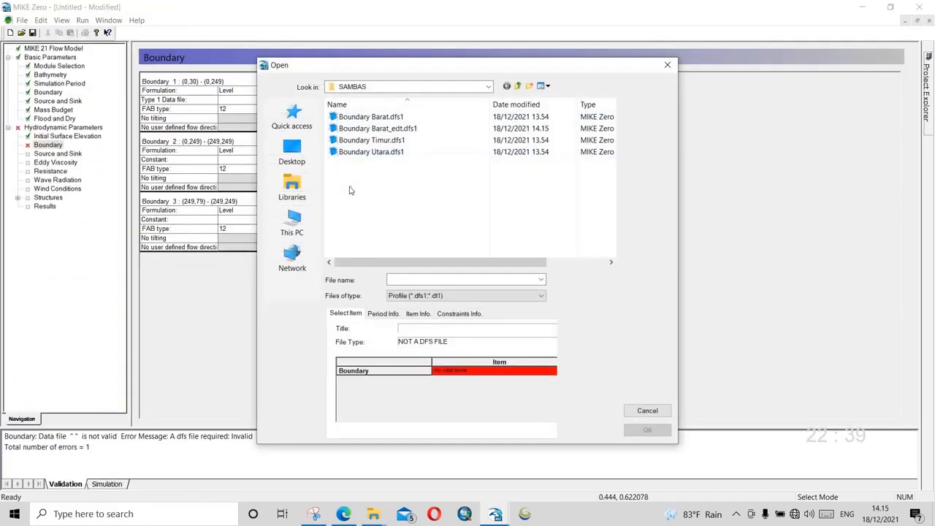
{"action": "left_click", "coordinate": [370, 128]}
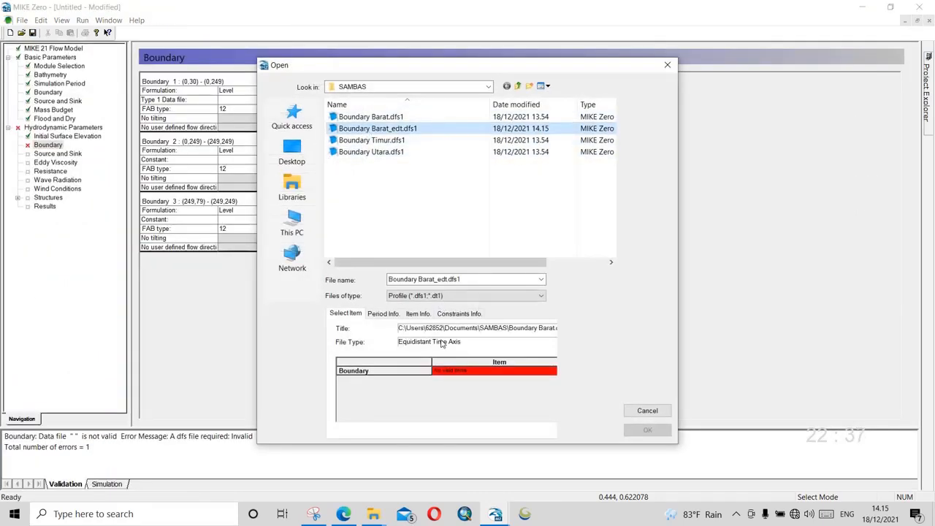
{"action": "left_click", "coordinate": [387, 316]}
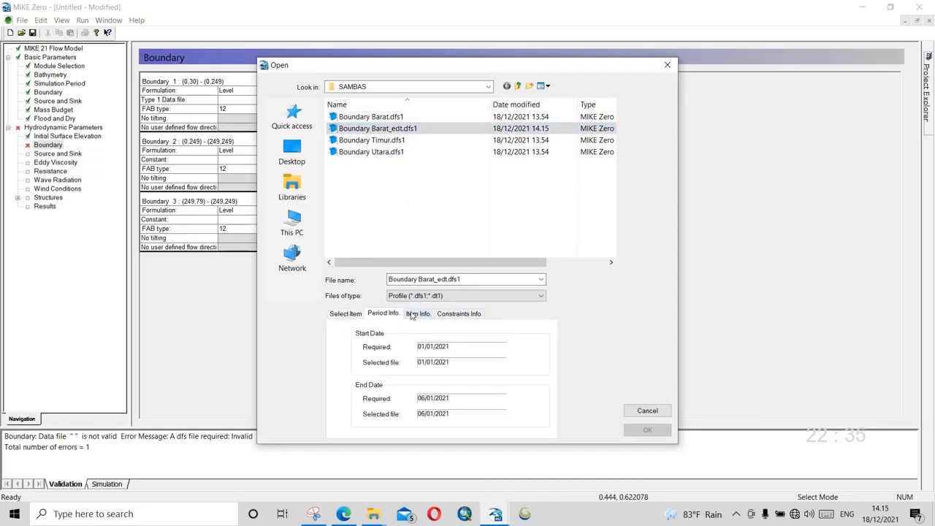
{"action": "left_click", "coordinate": [413, 316]}
{"action": "left_click_drag", "start_coordinate": [386, 423], "coordinate": [570, 434]}
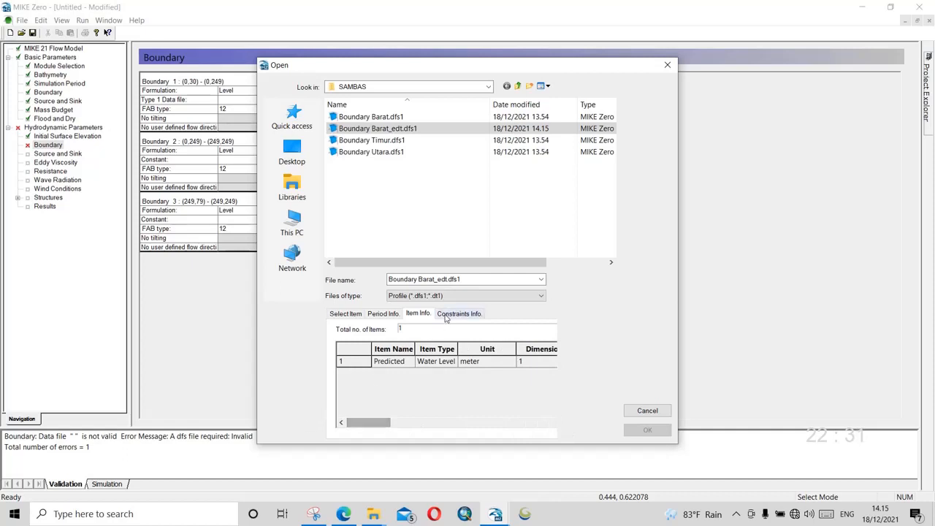
{"action": "left_click", "coordinate": [458, 314]}
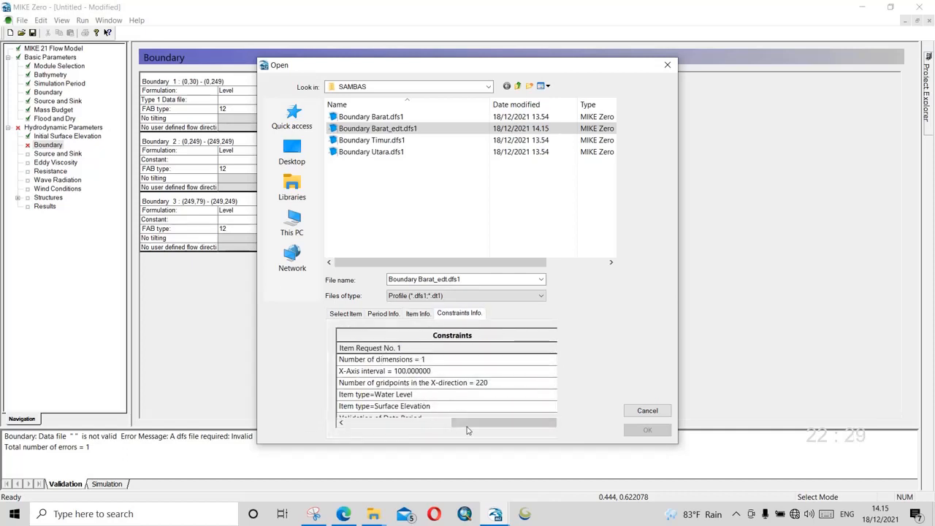
{"action": "left_click", "coordinate": [438, 424]}
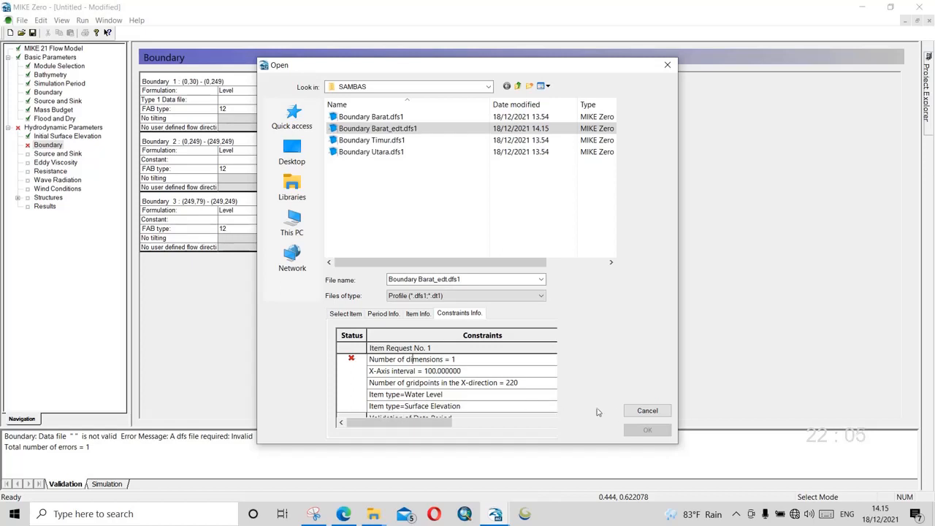
{"action": "left_click", "coordinate": [647, 410]}
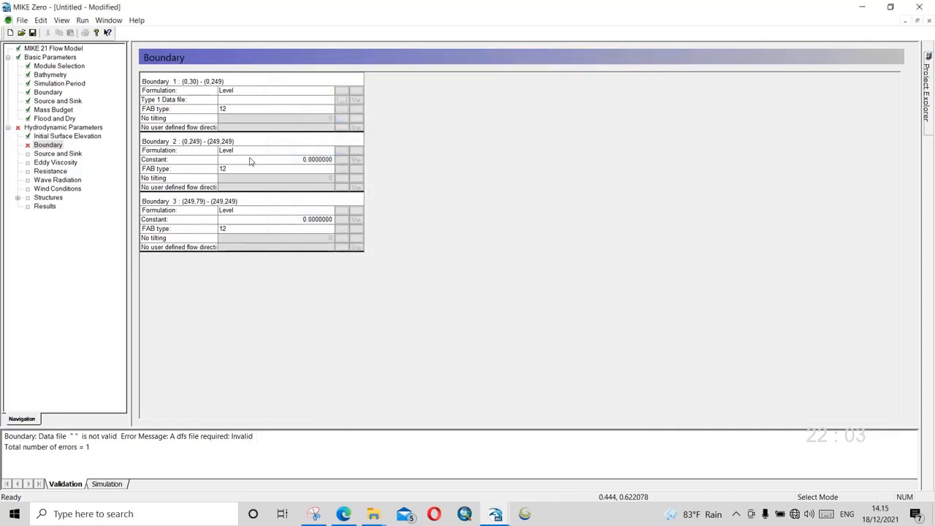
Step: Review the period, item and constraint information for Boundary 1 without selecting a file, and cancel the selection
{"action": "left_click", "coordinate": [343, 100]}
{"action": "left_click", "coordinate": [383, 315]}
{"action": "left_click", "coordinate": [418, 314]}
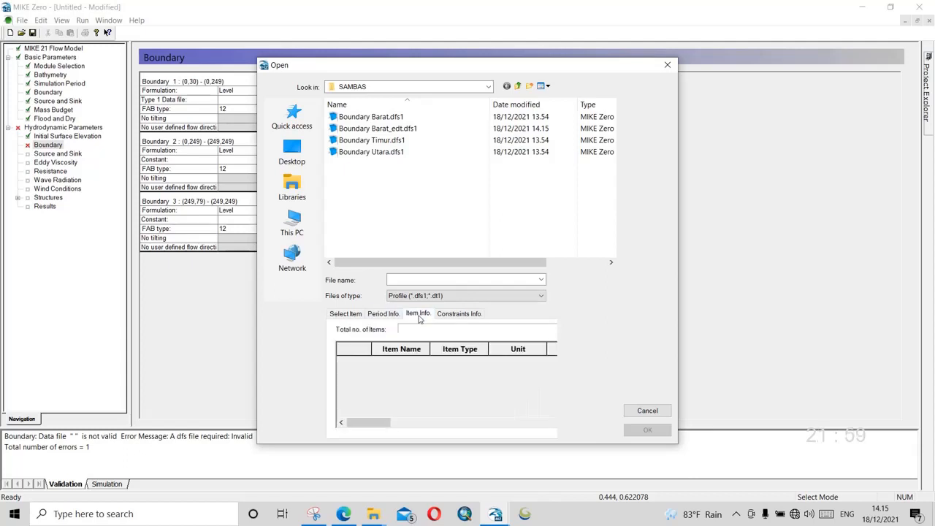
{"action": "left_click", "coordinate": [459, 316]}
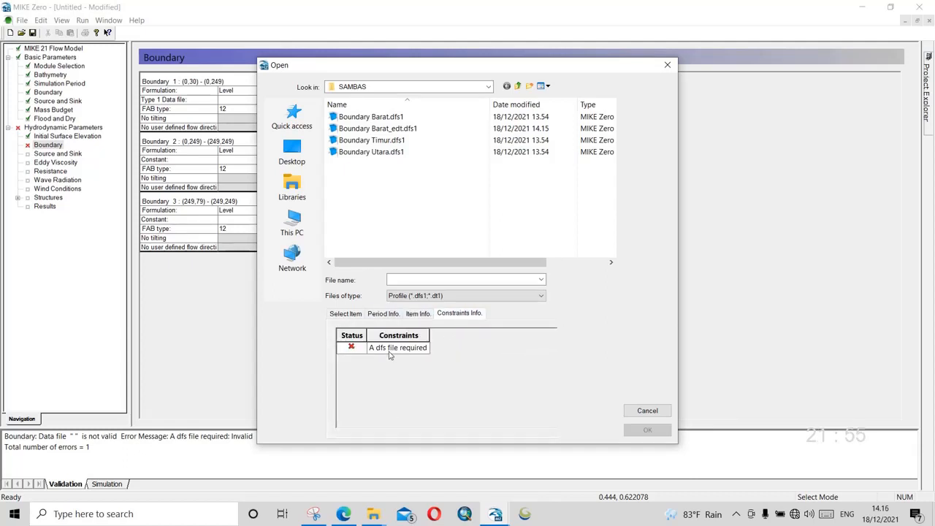
{"action": "left_click", "coordinate": [647, 410]}
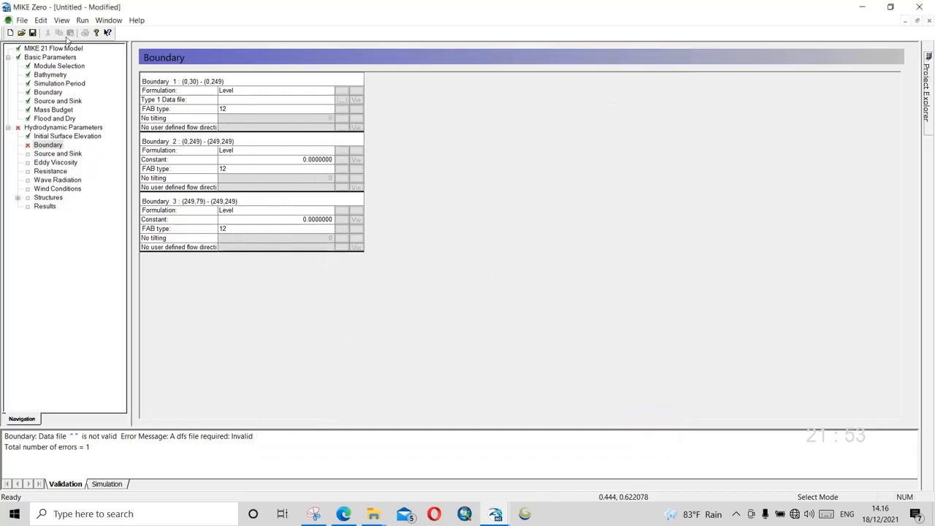
Step: Reopen Boundary Barat_edt.dfs1, set its Predicted item type to Surface Elevation, save the file and close it
{"action": "left_click", "coordinate": [22, 33]}
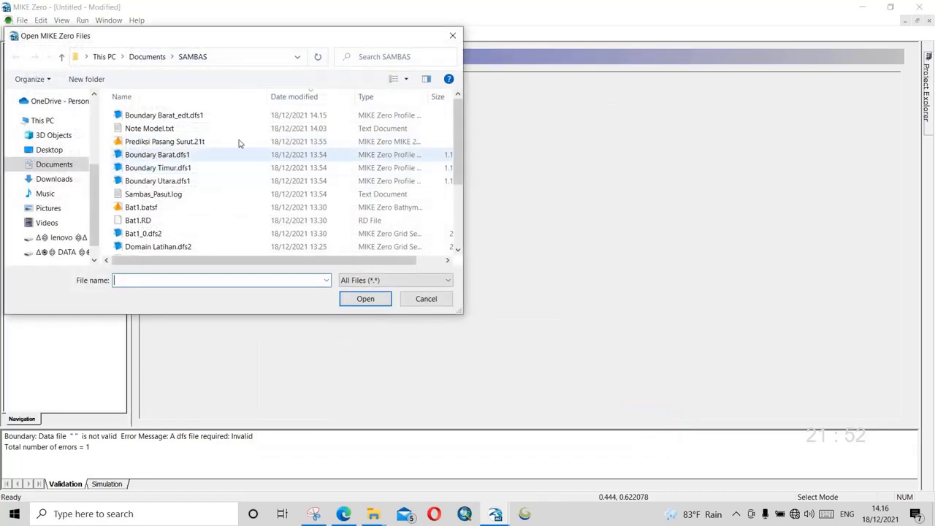
{"action": "double_click", "coordinate": [178, 118]}
{"action": "left_click", "coordinate": [41, 20]}
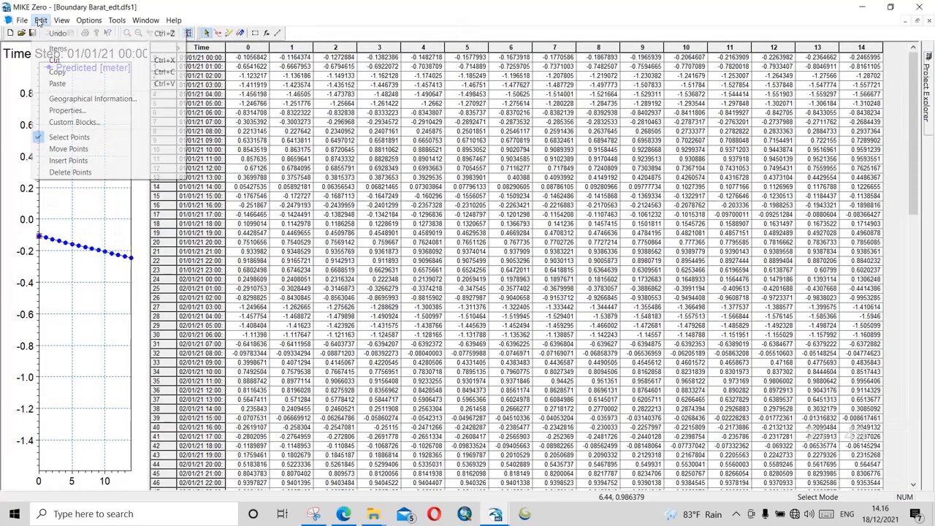
{"action": "left_click", "coordinate": [66, 109]}
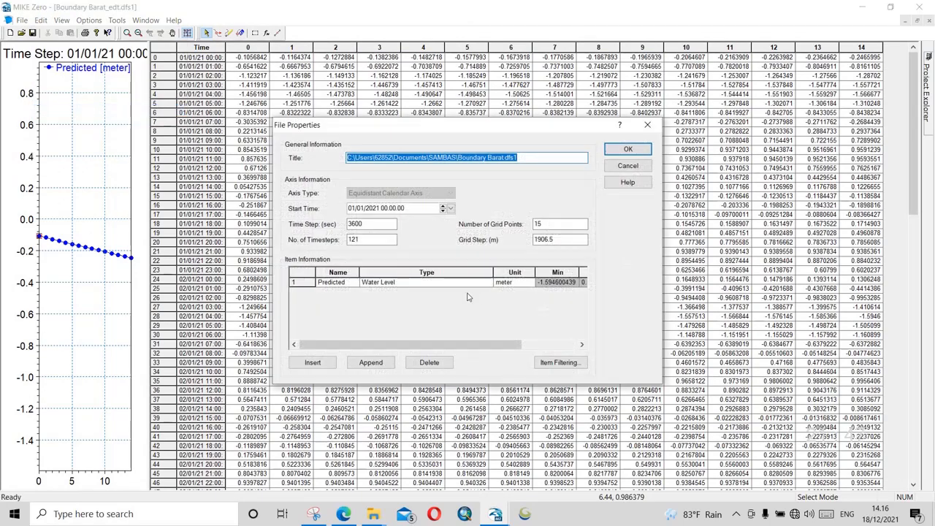
{"action": "left_click", "coordinate": [489, 283]}
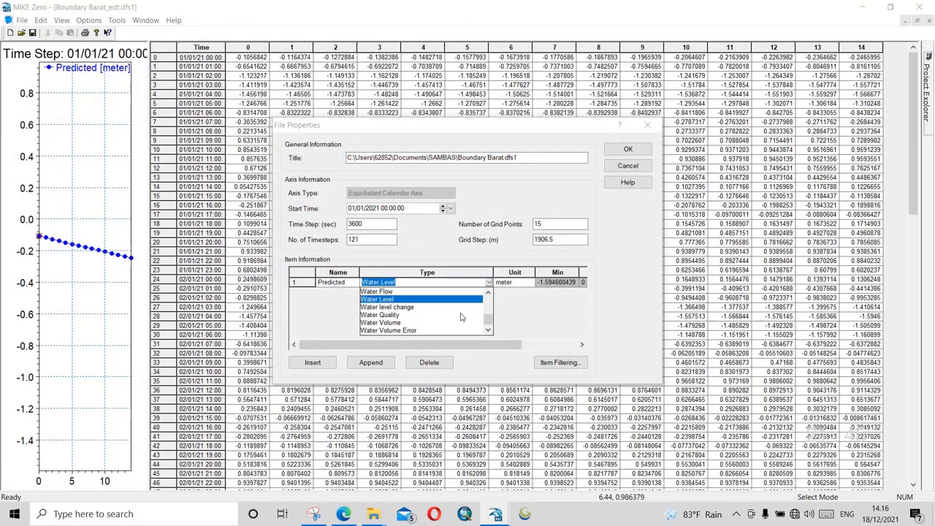
{"action": "key", "text": "s"}
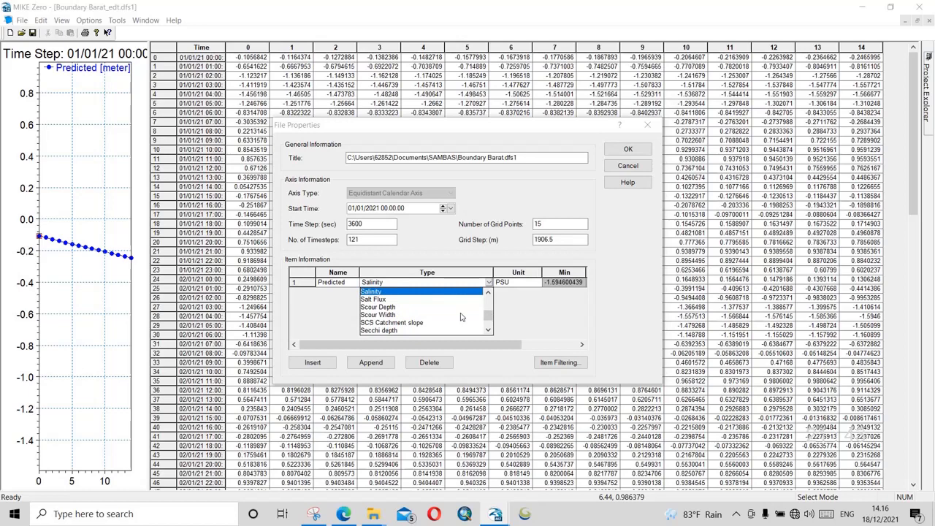
{"action": "scroll", "coordinate": [439, 321], "scroll_direction": "down", "scroll_amount": 7}
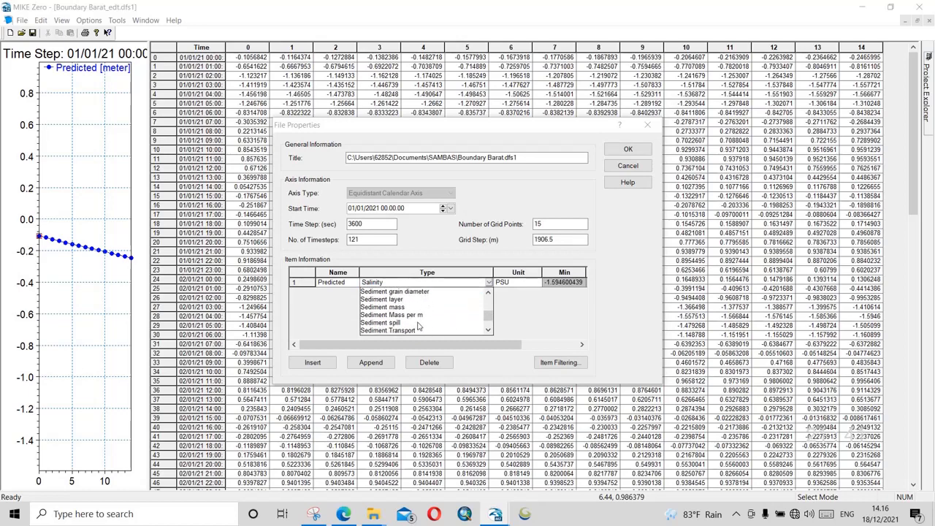
{"action": "scroll", "coordinate": [396, 328], "scroll_direction": "down", "scroll_amount": 6}
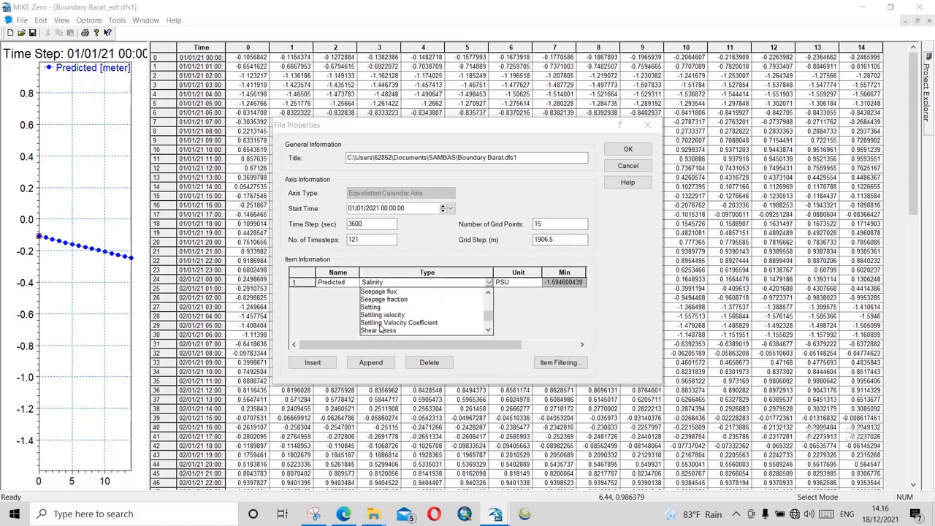
{"action": "scroll", "coordinate": [380, 328], "scroll_direction": "down", "scroll_amount": 6}
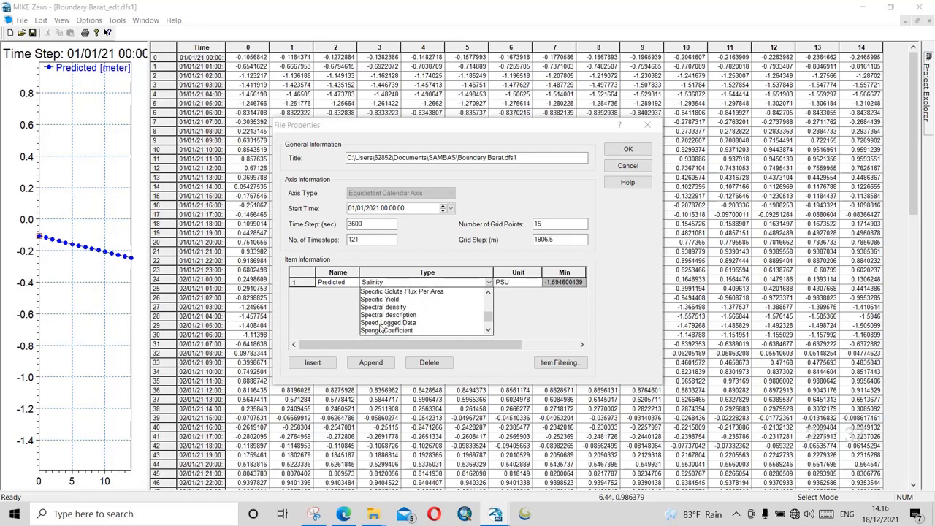
{"action": "scroll", "coordinate": [378, 329], "scroll_direction": "down", "scroll_amount": 6}
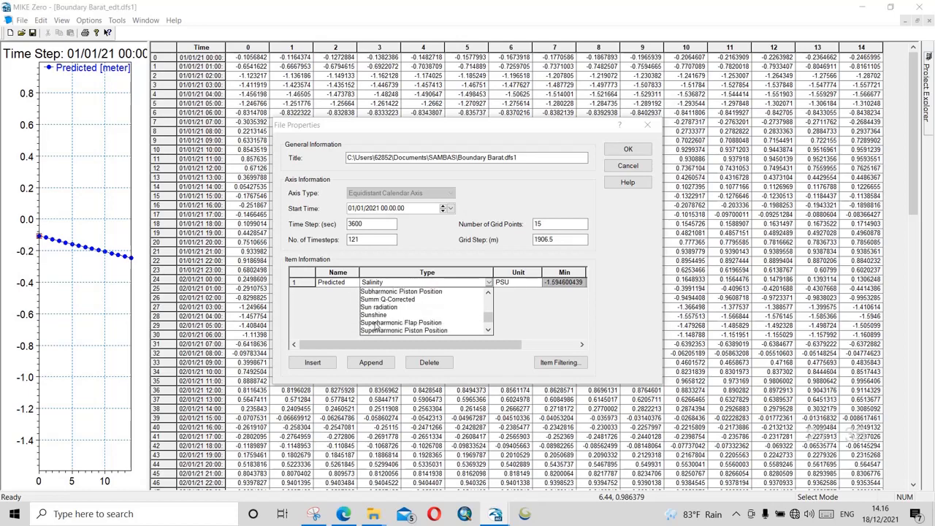
{"action": "scroll", "coordinate": [376, 324], "scroll_direction": "down", "scroll_amount": 2}
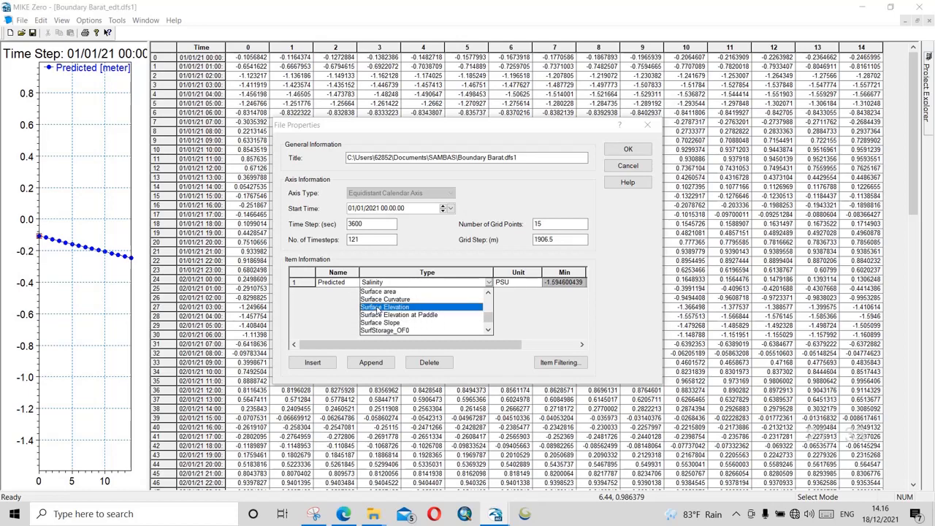
{"action": "left_click", "coordinate": [379, 311]}
{"action": "left_click", "coordinate": [625, 149]}
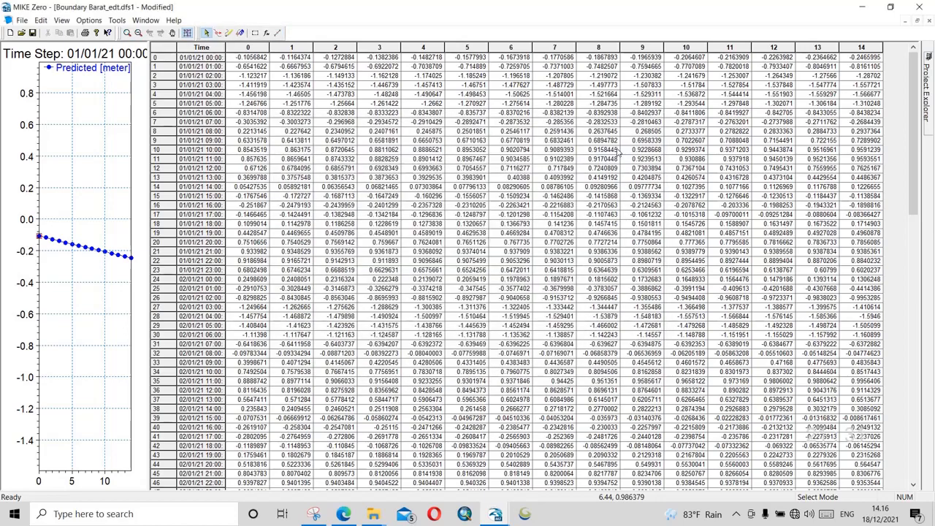
{"action": "left_click", "coordinate": [33, 32]}
{"action": "left_click", "coordinate": [928, 22]}
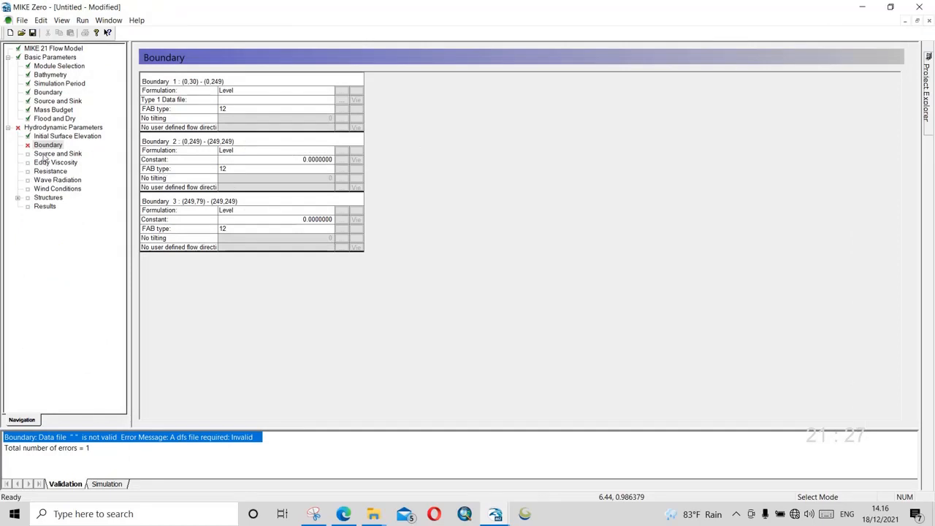
Step: Check the period, item and constraint information of Boundary Barat_edt.dfs1 against Boundary 1's requirements, and cancel the file selection
{"action": "left_click", "coordinate": [341, 100]}
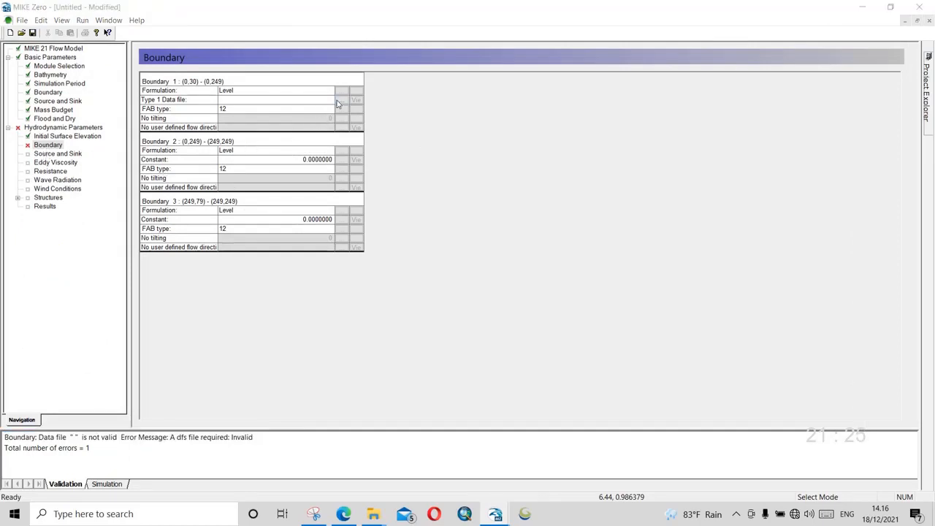
{"action": "left_click", "coordinate": [376, 129]}
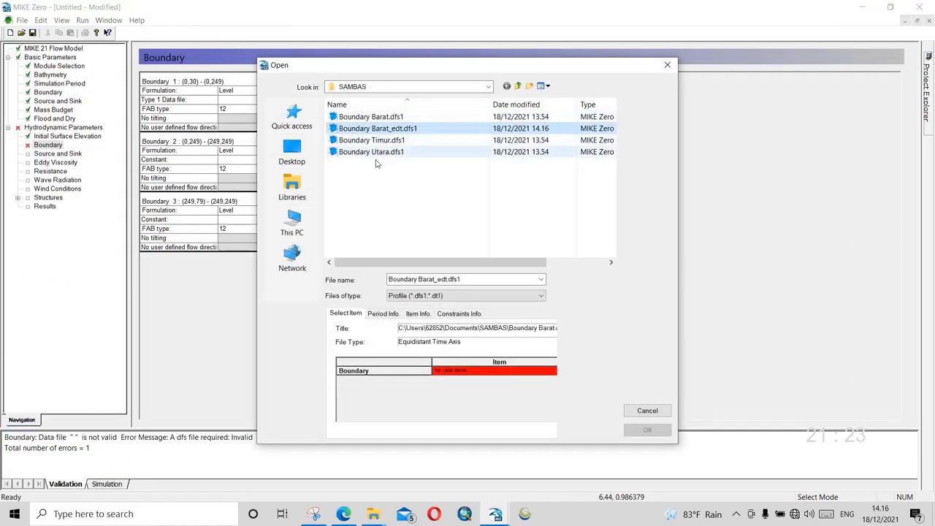
{"action": "left_click", "coordinate": [384, 313]}
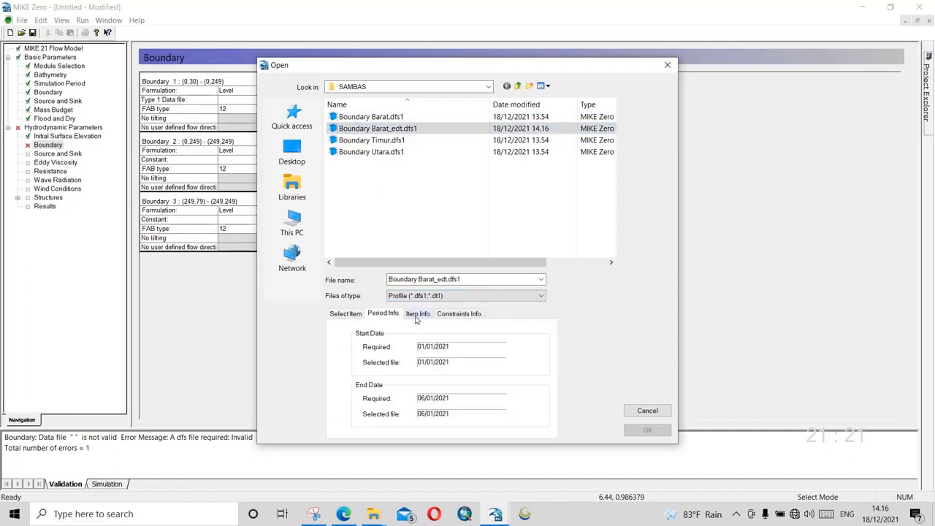
{"action": "left_click", "coordinate": [418, 315]}
{"action": "left_click", "coordinate": [453, 314]}
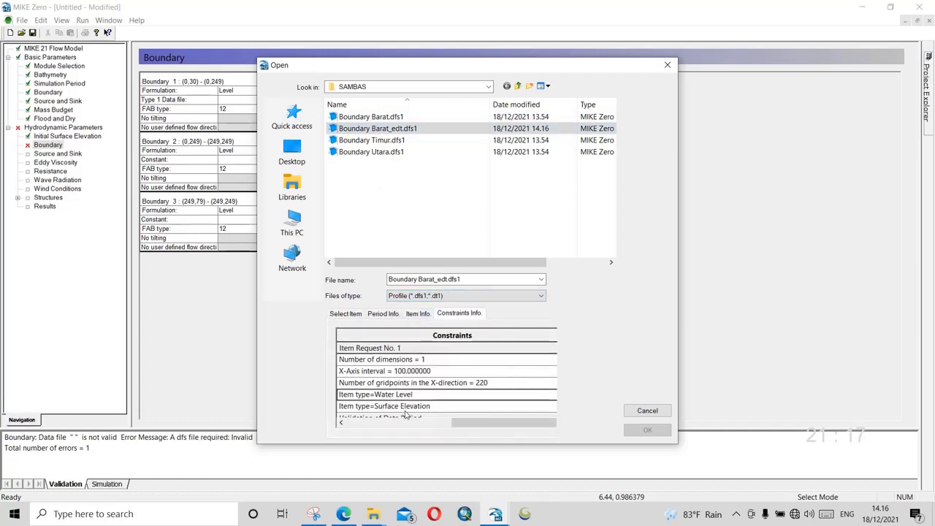
{"action": "left_click_drag", "start_coordinate": [428, 423], "coordinate": [472, 374]}
{"action": "left_click_drag", "start_coordinate": [467, 423], "coordinate": [365, 423]}
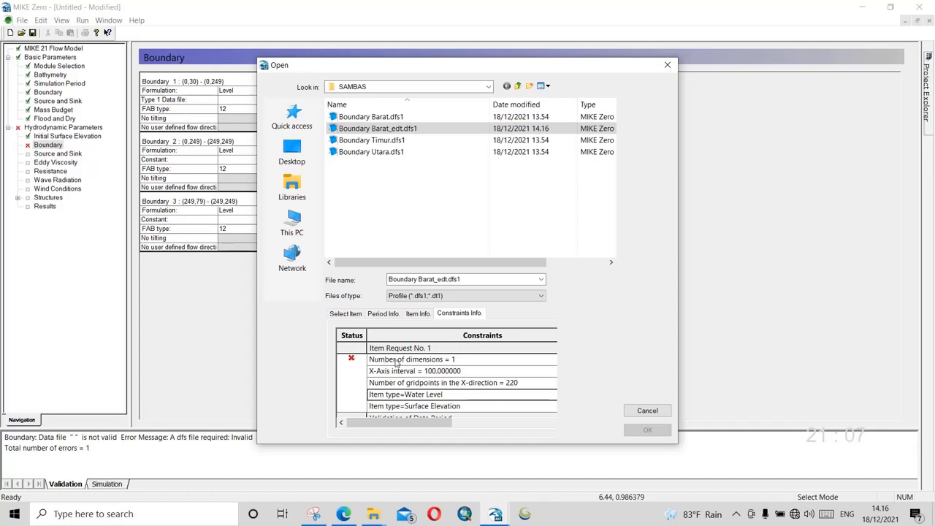
{"action": "left_click", "coordinate": [653, 412]}
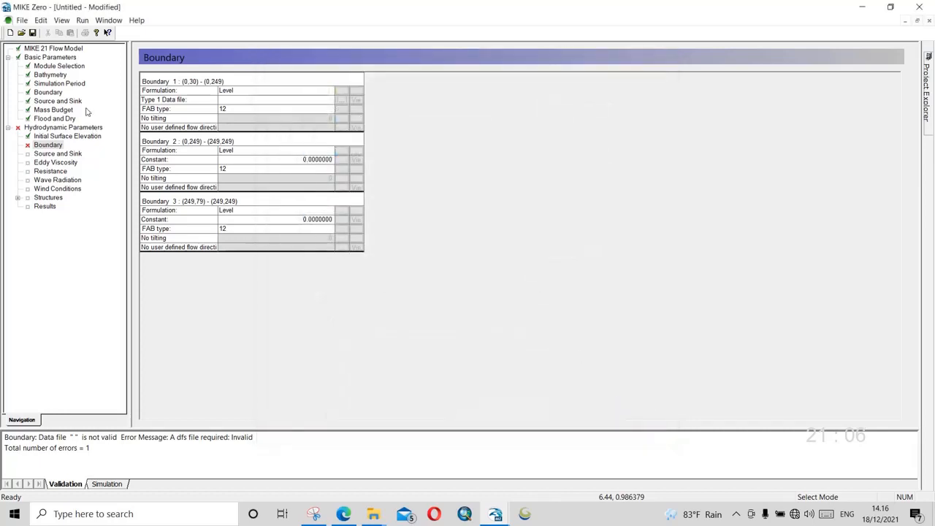
Step: Review the basic parameters and set the last time step of the simulation period to 119
{"action": "left_click", "coordinate": [46, 68]}
{"action": "left_click", "coordinate": [46, 61]}
{"action": "left_click", "coordinate": [44, 76]}
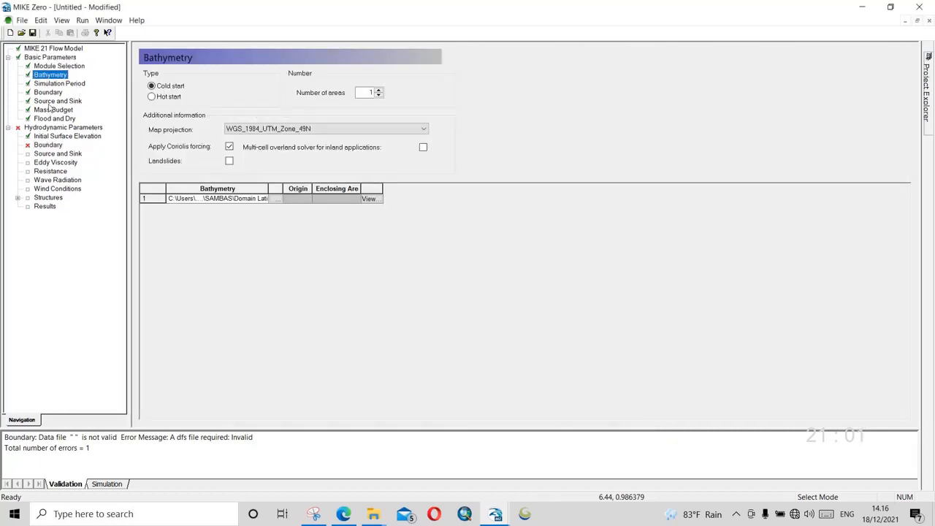
{"action": "left_click", "coordinate": [54, 85]}
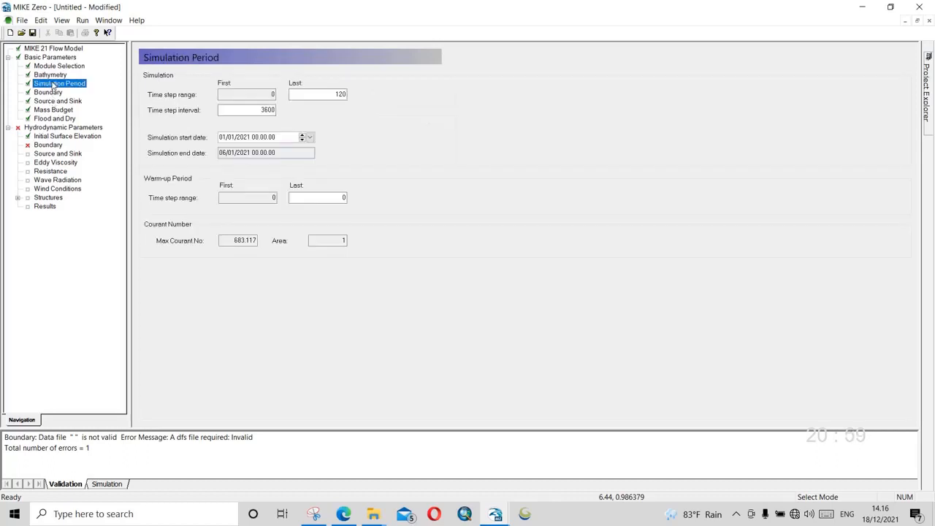
{"action": "left_click", "coordinate": [267, 109]}
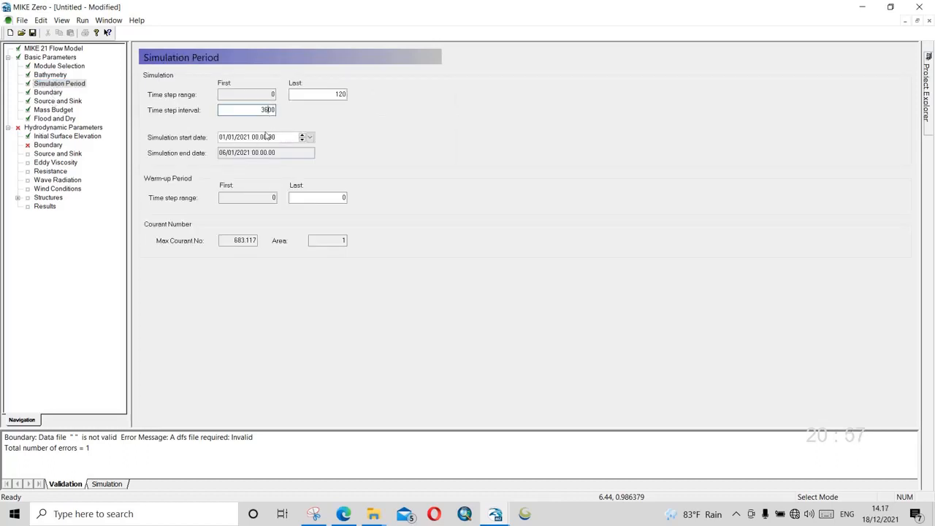
{"action": "double_click", "coordinate": [334, 98]}
{"action": "type", "text": "119"}
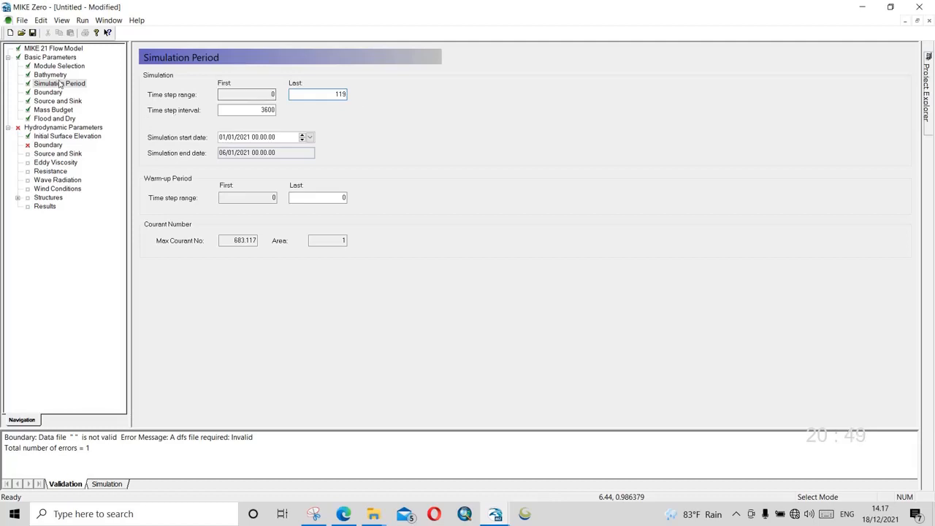
Step: Compare the required period for Boundary 1 with that of Boundary Barat_edt.dfs1, and cancel the file selection
{"action": "left_click", "coordinate": [51, 146]}
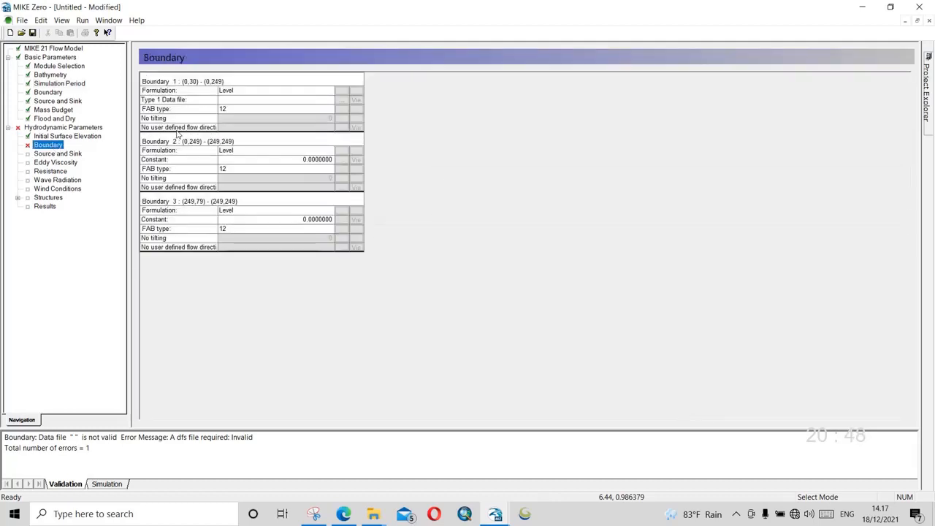
{"action": "left_click", "coordinate": [342, 100]}
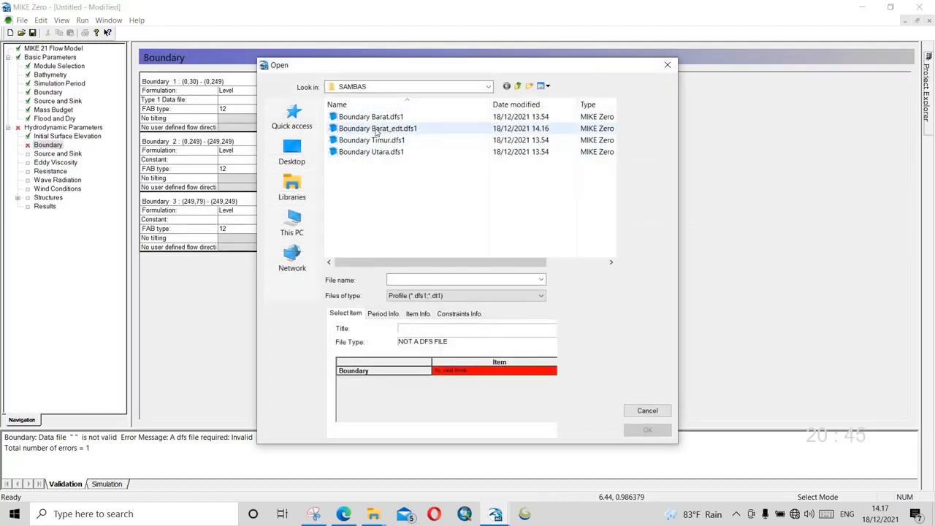
{"action": "left_click", "coordinate": [377, 128]}
{"action": "left_click", "coordinate": [380, 314]}
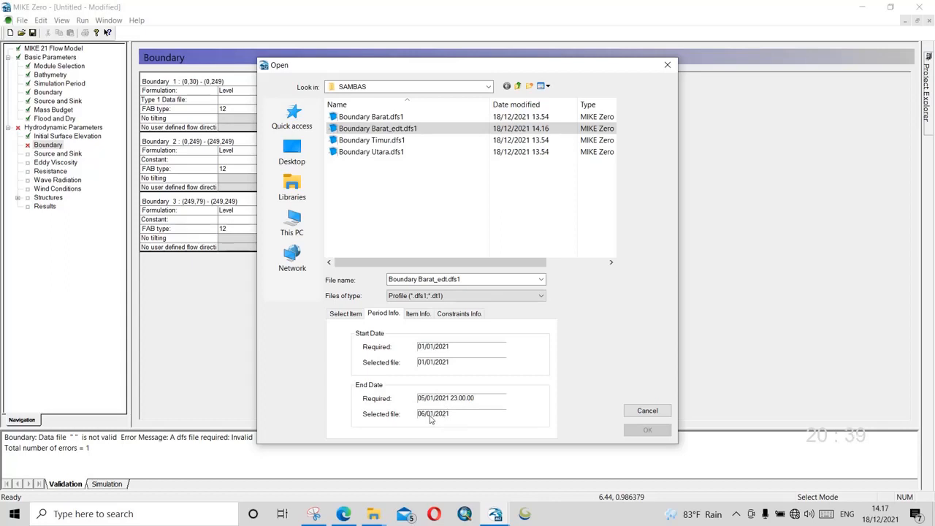
{"action": "left_click", "coordinate": [647, 410]}
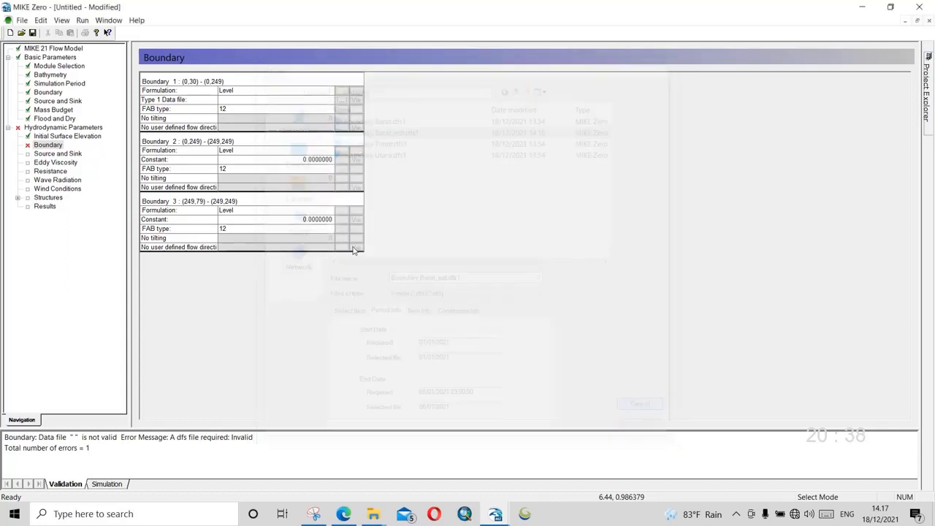
Step: Set the last time step of the simulation period back to 120
{"action": "left_click", "coordinate": [46, 84]}
{"action": "double_click", "coordinate": [342, 95]}
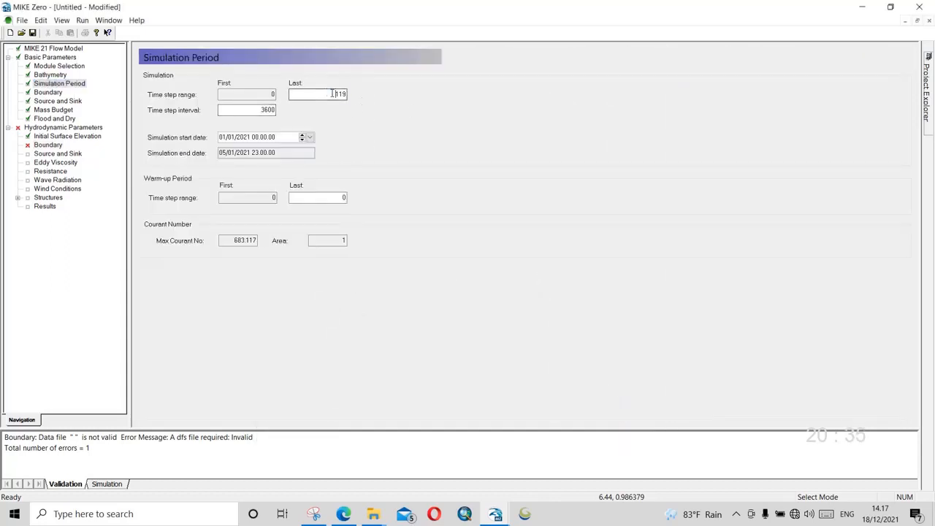
{"action": "type", "text": "120"}
{"action": "left_click", "coordinate": [273, 116]}
{"action": "left_click", "coordinate": [255, 138]}
Step: Open the original Boundary Barat.dfs1 from the SAMBAS folder, inspect its profile plot and time series values, and close it
{"action": "left_click", "coordinate": [372, 512]}
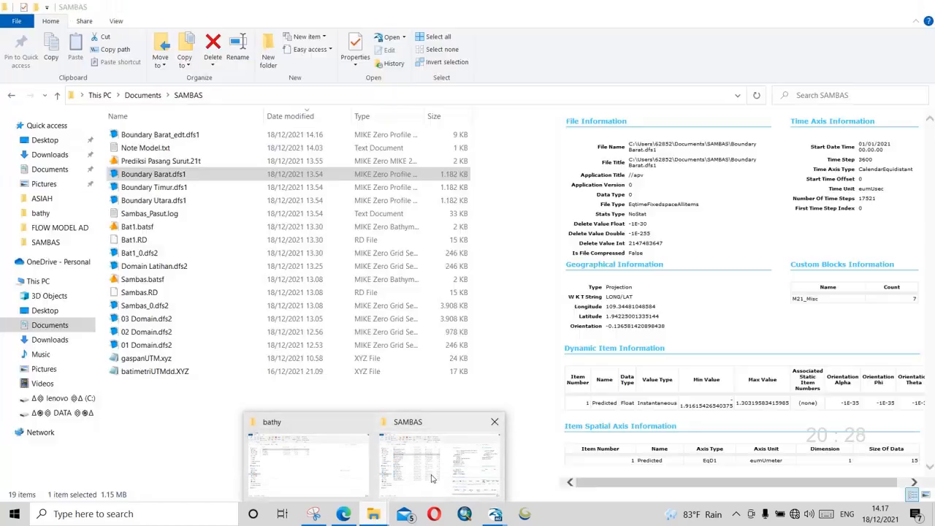
{"action": "left_click", "coordinate": [434, 476]}
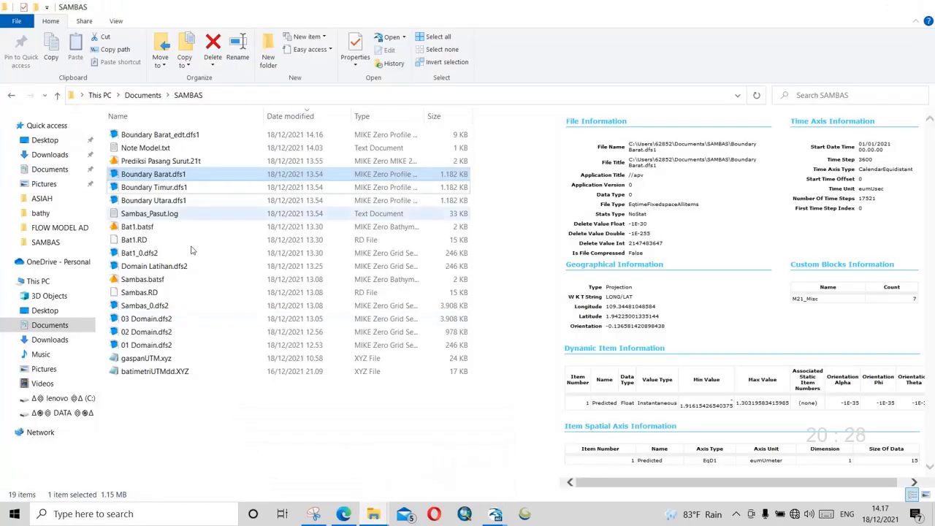
{"action": "double_click", "coordinate": [145, 179]}
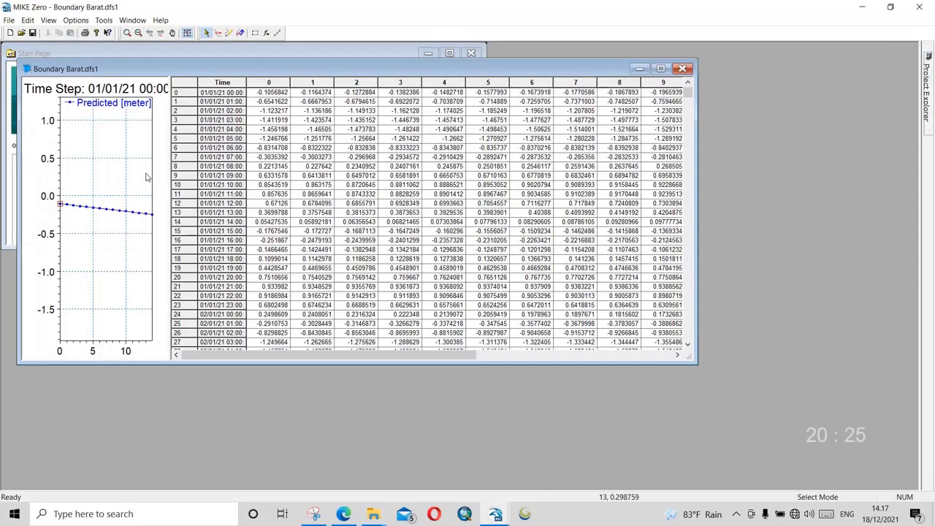
{"action": "left_click_drag", "start_coordinate": [246, 90], "coordinate": [276, 92]}
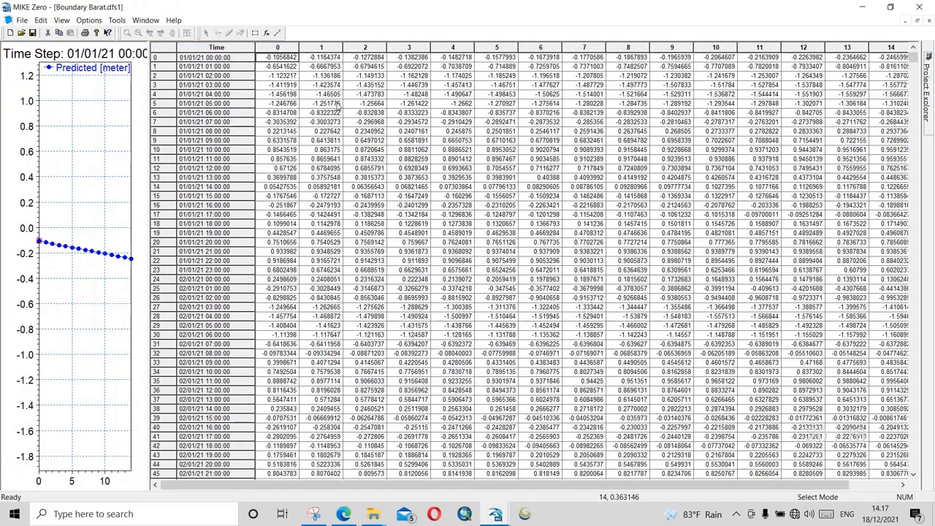
{"action": "left_click", "coordinate": [661, 68]}
{"action": "left_click_drag", "start_coordinate": [148, 91], "coordinate": [335, 124]}
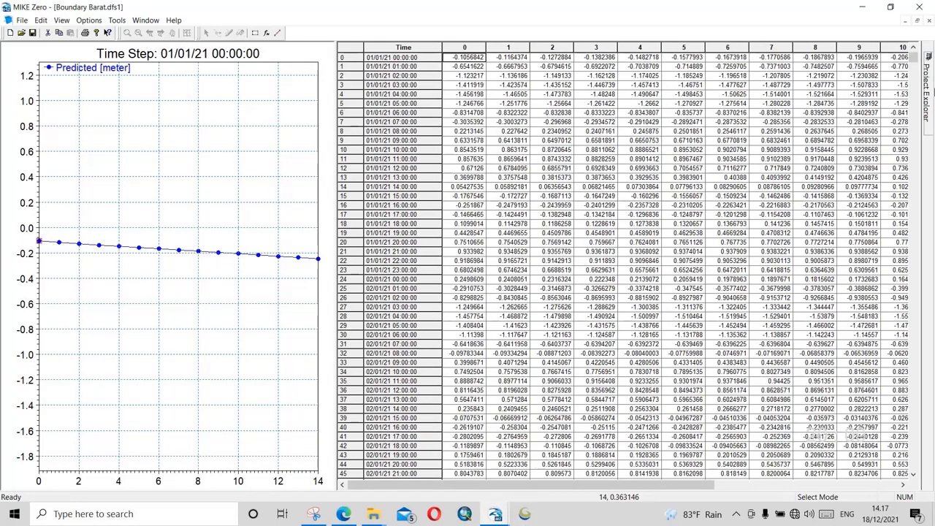
{"action": "left_click", "coordinate": [919, 7]}
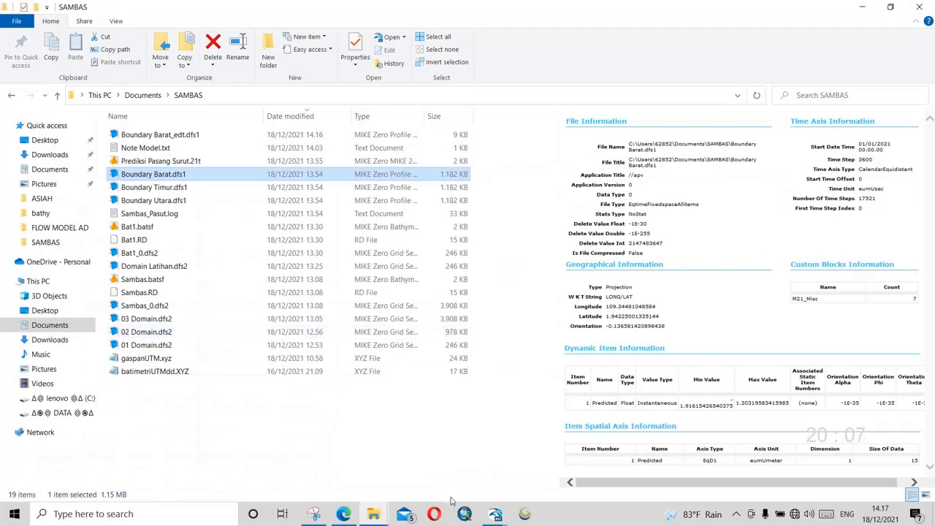
Step: Return to the flow model setup and view the first and last points of the program-detected boundaries
{"action": "mouse_move", "coordinate": [495, 514]}
{"action": "left_click", "coordinate": [599, 457]}
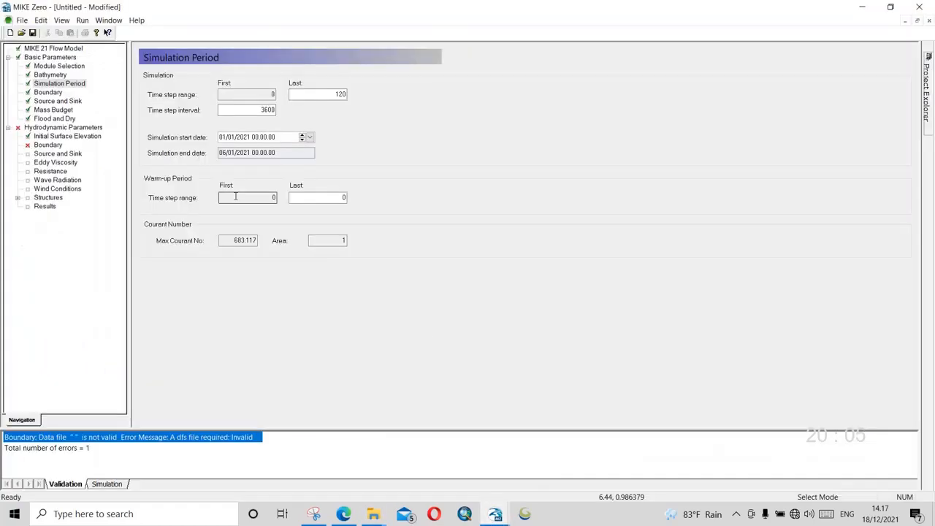
{"action": "left_click", "coordinate": [47, 94]}
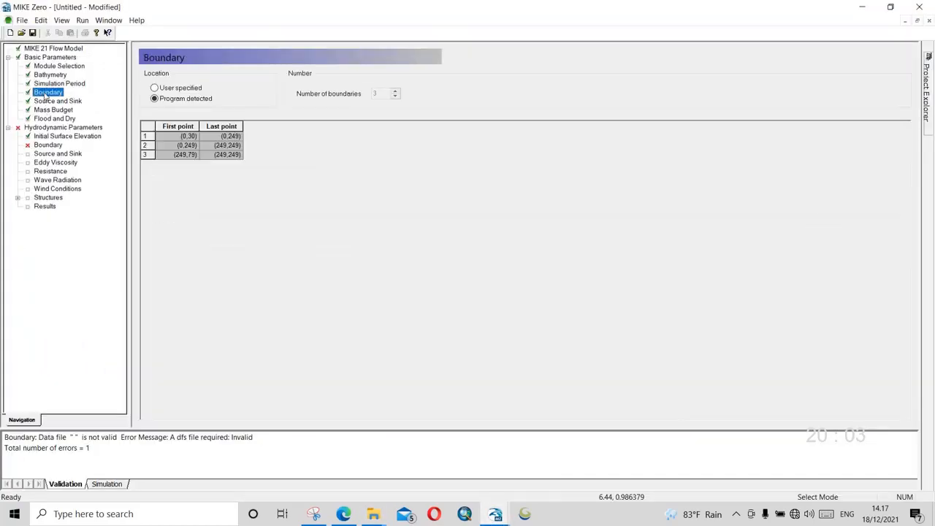
Step: Review the simulation period, source and sink, and initial surface elevation settings, and open the hydrodynamic boundary settings
{"action": "left_click", "coordinate": [46, 86]}
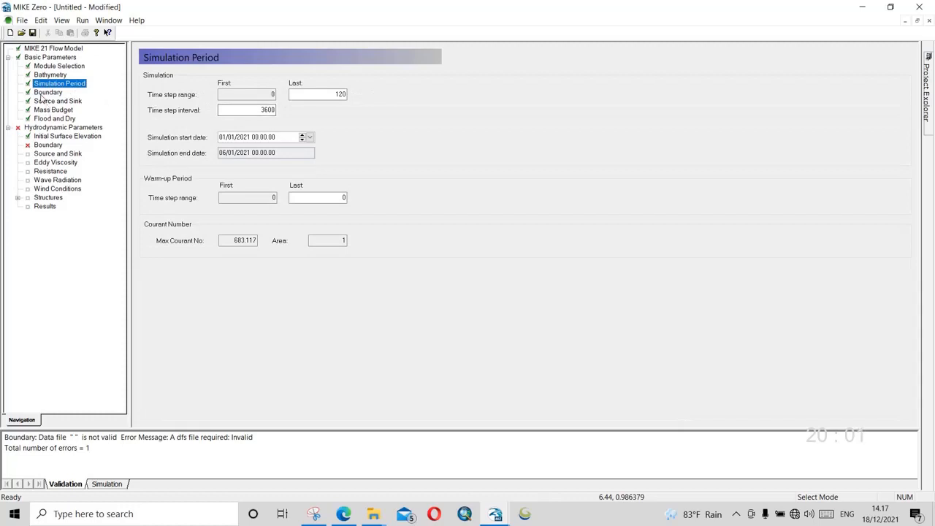
{"action": "left_click", "coordinate": [44, 93]}
{"action": "left_click", "coordinate": [41, 101]}
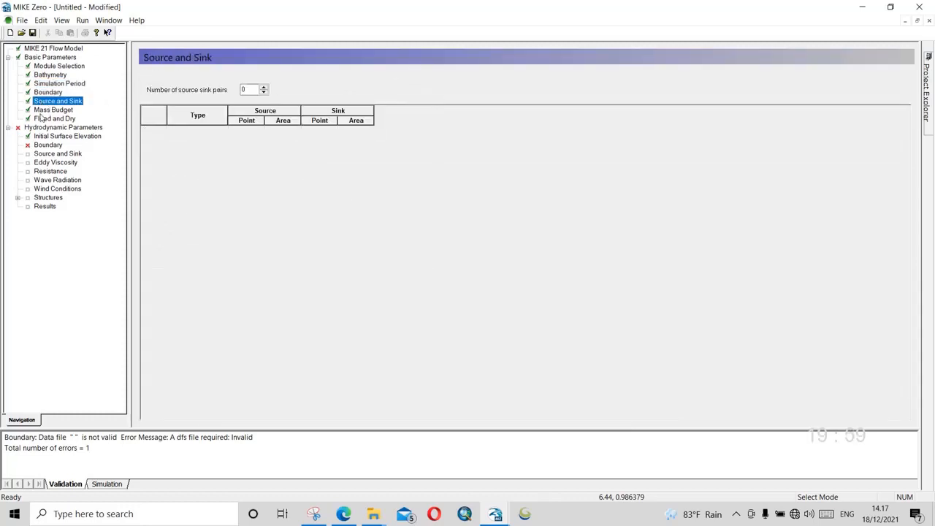
{"action": "left_click", "coordinate": [41, 119]}
{"action": "left_click", "coordinate": [40, 128]}
{"action": "left_click", "coordinate": [38, 136]}
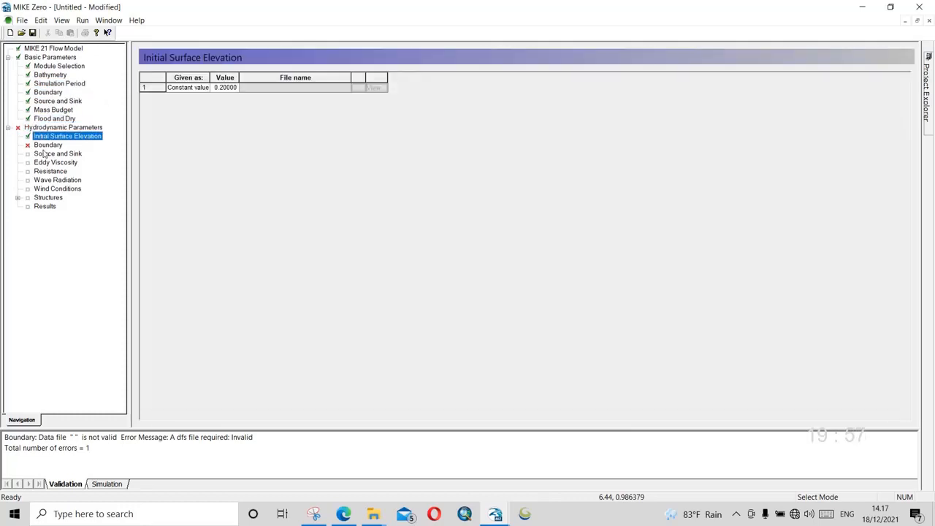
{"action": "left_click", "coordinate": [44, 146]}
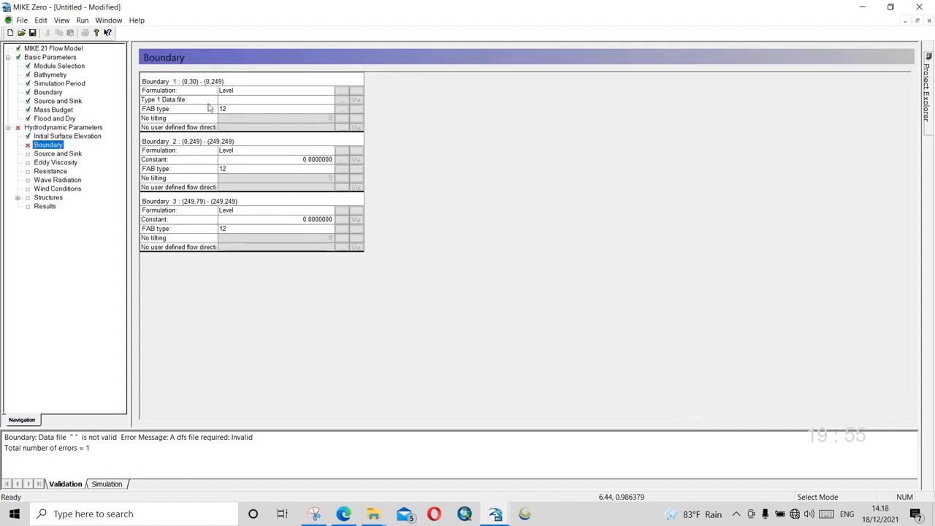
Step: Select the Level formulation and the Type 1 Data file format for Boundary 1
{"action": "left_click", "coordinate": [278, 92]}
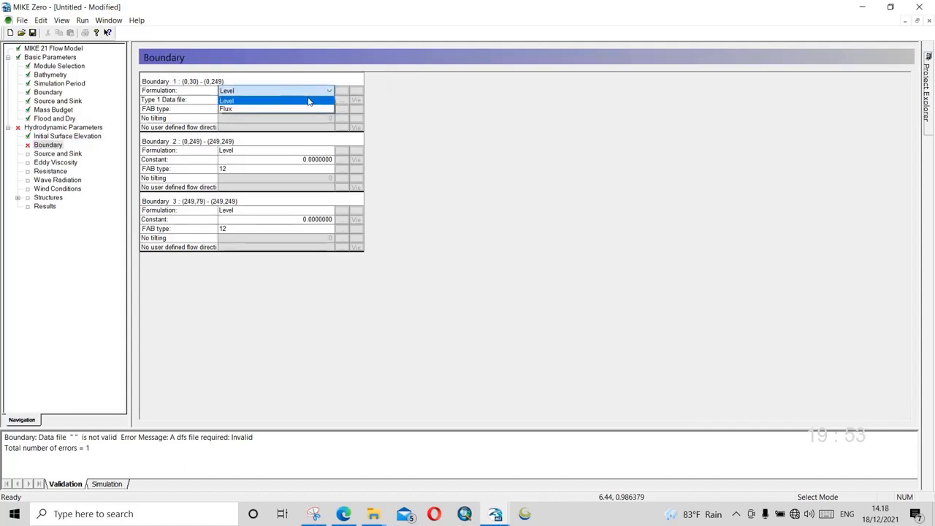
{"action": "left_click", "coordinate": [311, 100]}
{"action": "left_click", "coordinate": [173, 104]}
{"action": "left_click", "coordinate": [191, 105]}
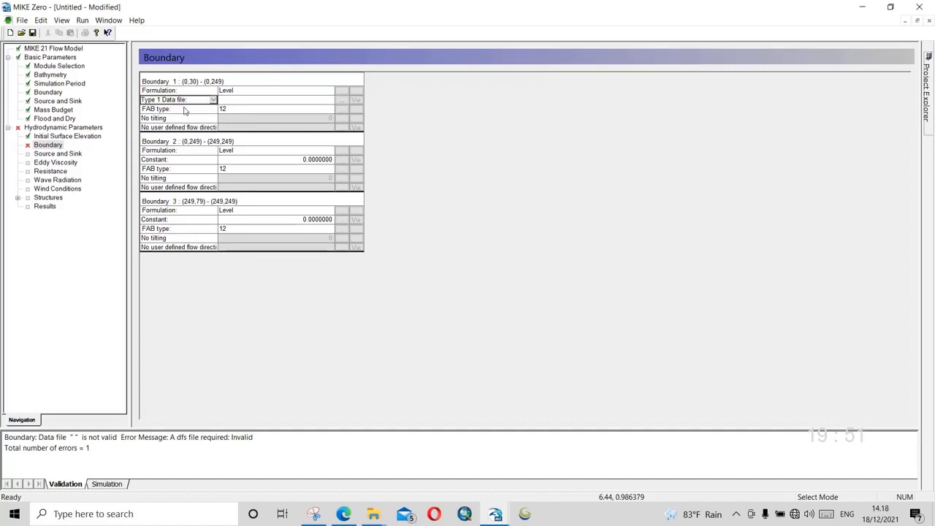
{"action": "left_click", "coordinate": [229, 111]}
{"action": "left_click", "coordinate": [229, 112]}
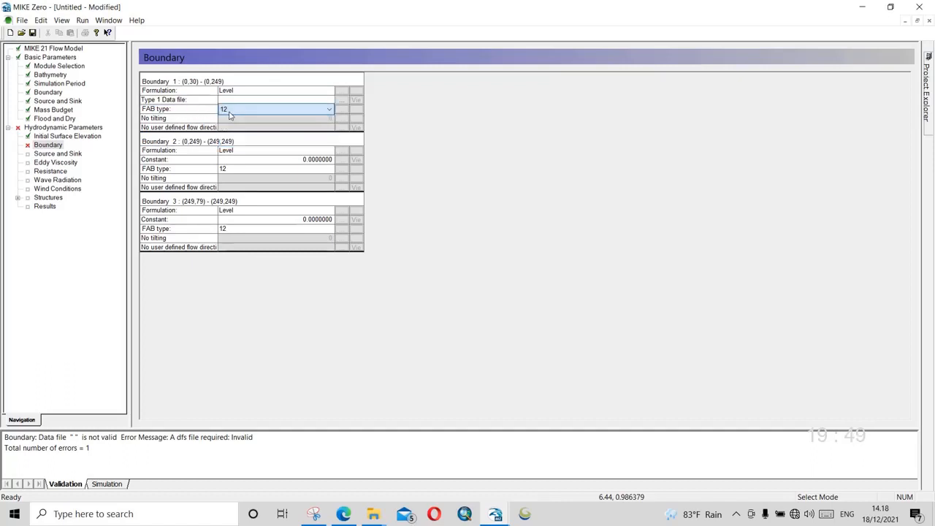
{"action": "left_click", "coordinate": [217, 103]}
{"action": "left_click", "coordinate": [215, 101]}
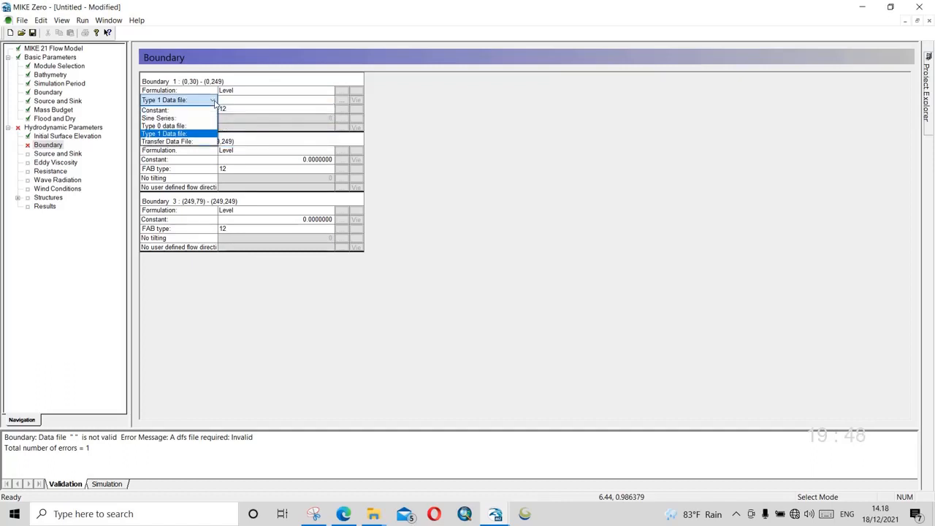
{"action": "left_click", "coordinate": [195, 135]}
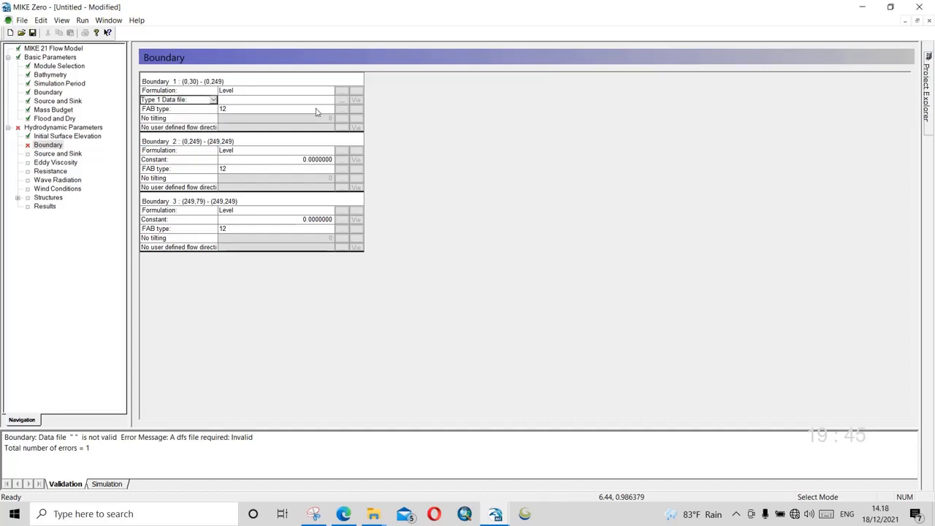
Step: Browse for Boundary 1's data file, select Boundary Barat_edt.dfs1 in the SAMBAS folder, and check its period and item information
{"action": "left_click", "coordinate": [341, 100]}
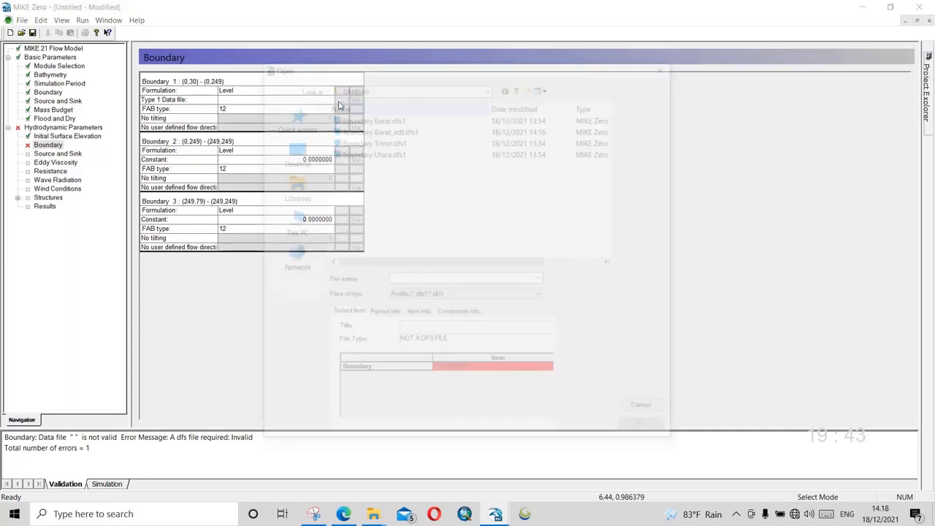
{"action": "left_click", "coordinate": [372, 130]}
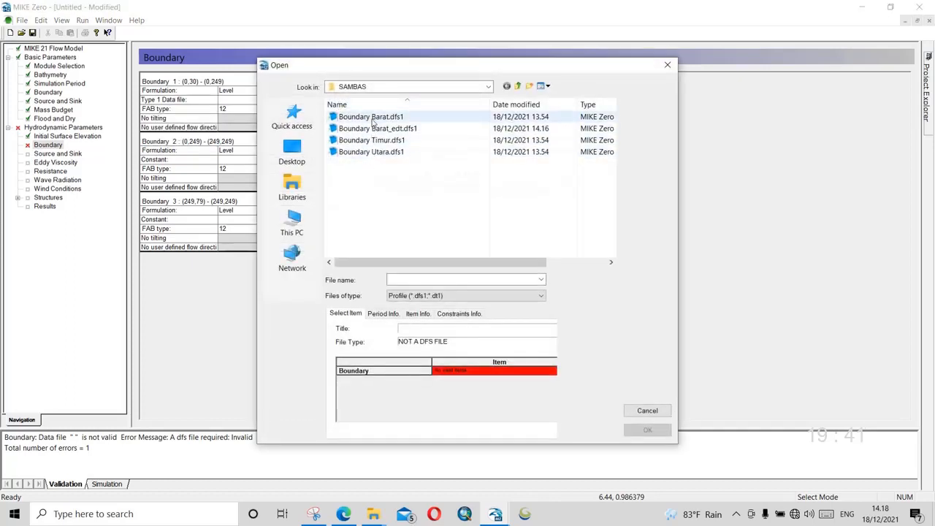
{"action": "left_click", "coordinate": [373, 141]}
{"action": "left_click", "coordinate": [372, 152]}
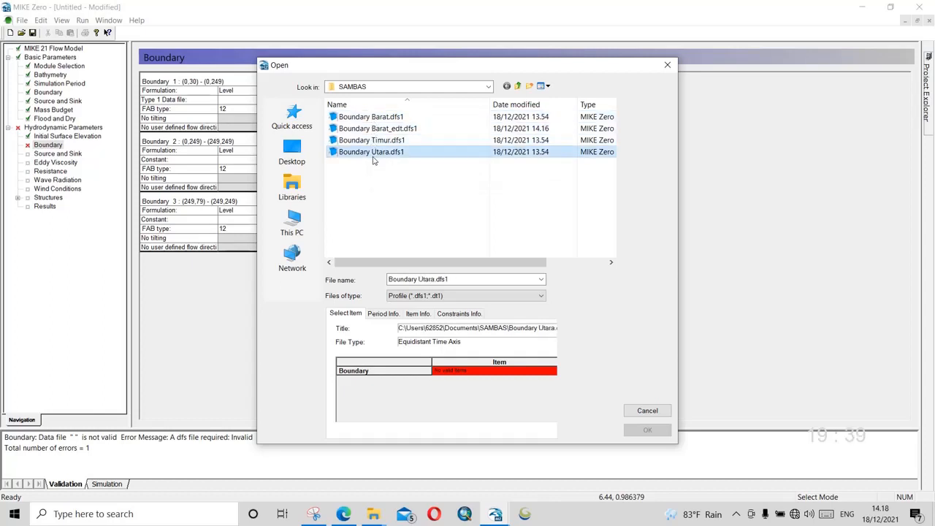
{"action": "left_click", "coordinate": [374, 129]}
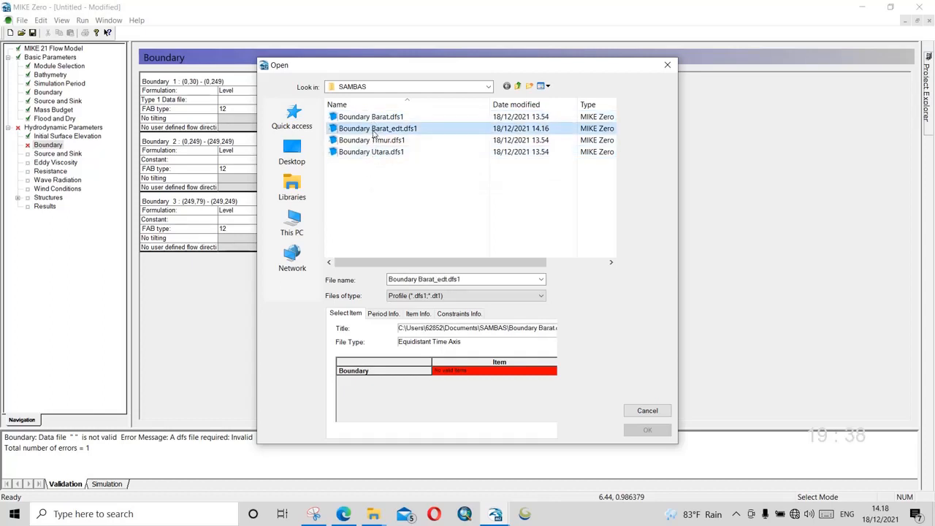
{"action": "left_click", "coordinate": [389, 315]}
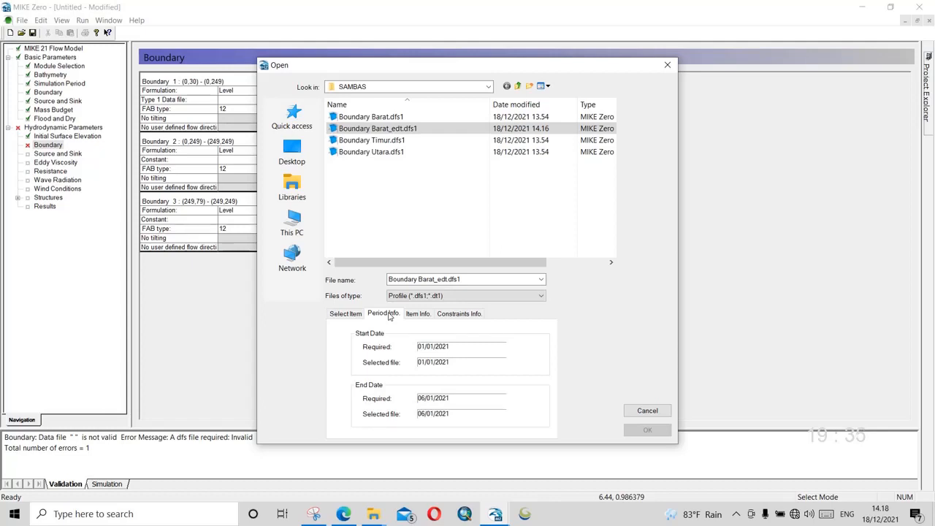
{"action": "left_click", "coordinate": [415, 315]}
{"action": "mouse_move", "coordinate": [379, 424]}
{"action": "left_mouse_down"}
{"action": "mouse_move", "coordinate": [556, 426]}
{"action": "mouse_move", "coordinate": [371, 415]}
{"action": "left_mouse_up"}
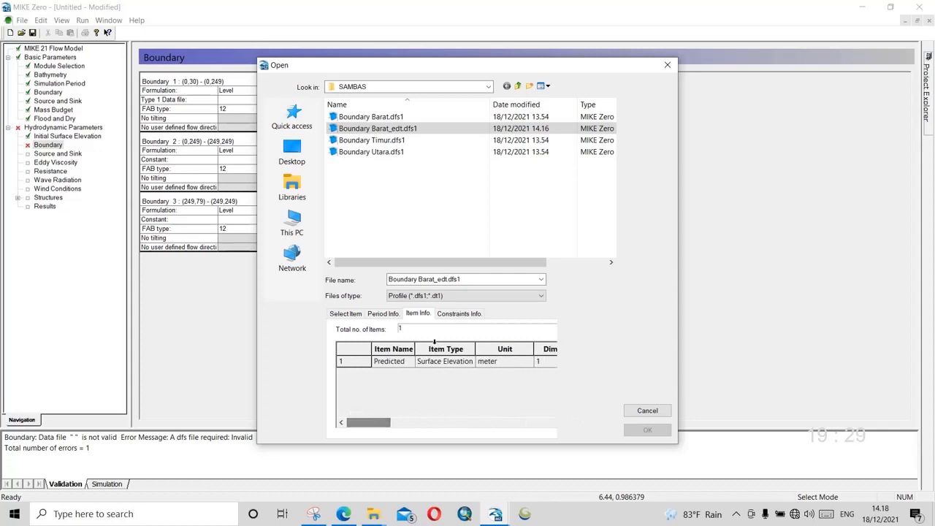
Step: Go through the constraints for Boundary Barat_edt.dfs1, from the item request to the data period and global file properties
{"action": "left_click", "coordinate": [453, 316]}
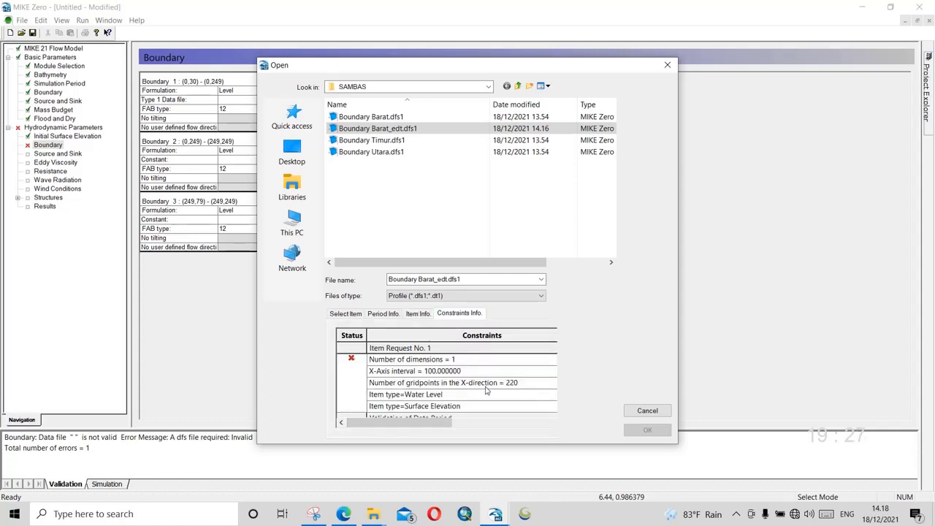
{"action": "left_click_drag", "start_coordinate": [460, 423], "coordinate": [383, 424]}
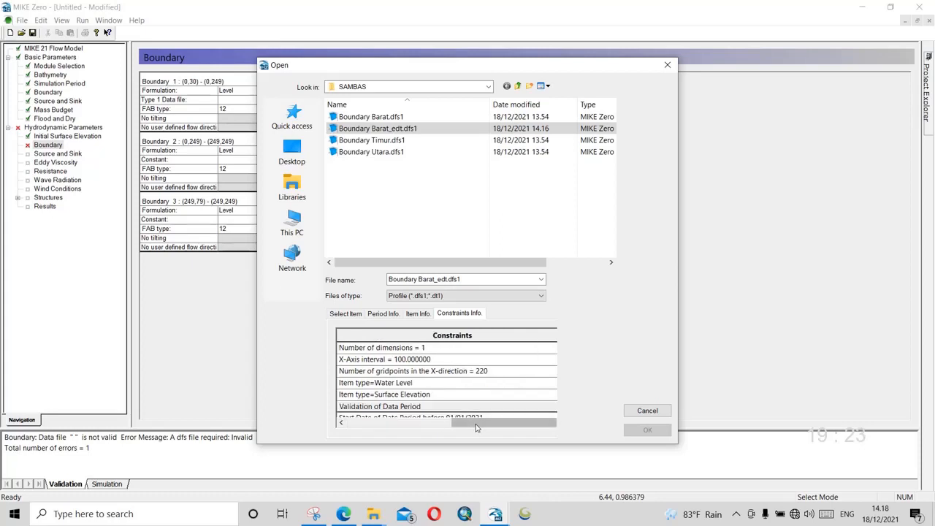
{"action": "left_click", "coordinate": [387, 422]}
{"action": "left_click_drag", "start_coordinate": [588, 65], "coordinate": [586, 8]}
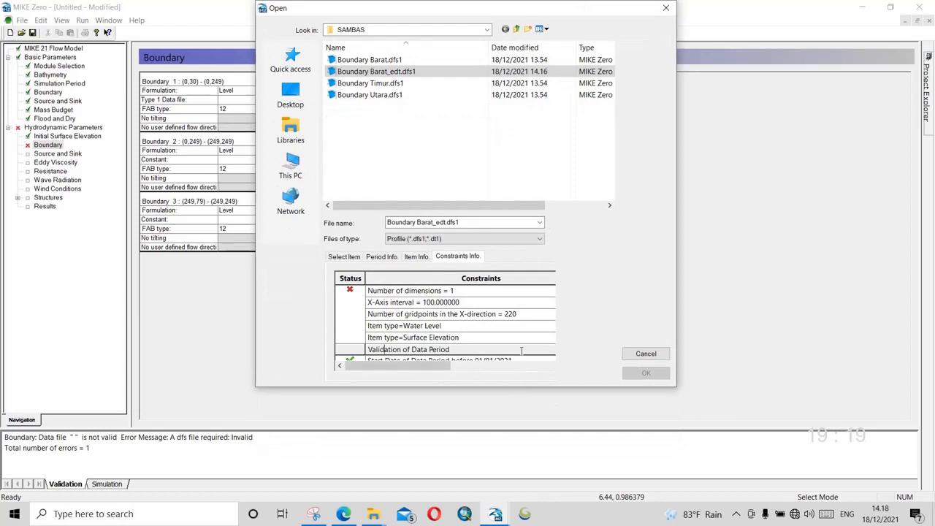
{"action": "left_click", "coordinate": [385, 330]}
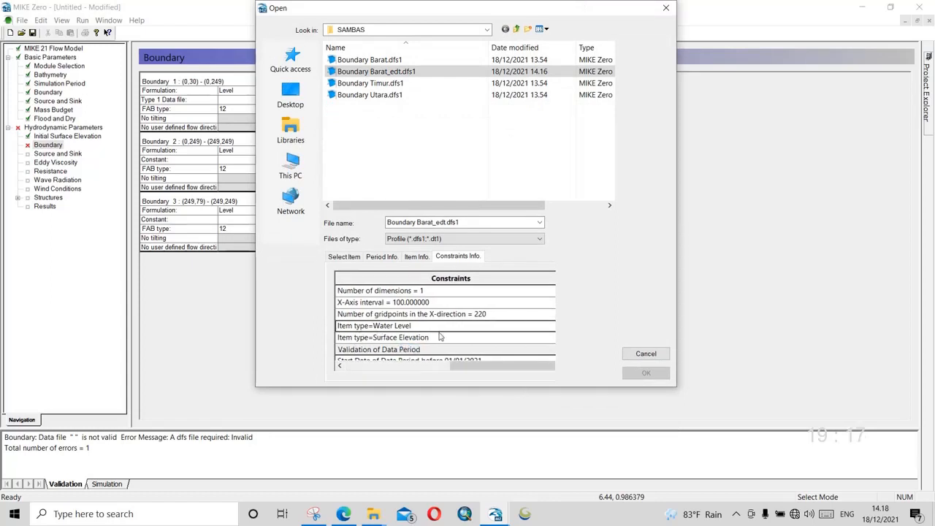
{"action": "key", "text": "Down"}
{"action": "key", "text": "Down"}
{"action": "key", "text": "Down"}
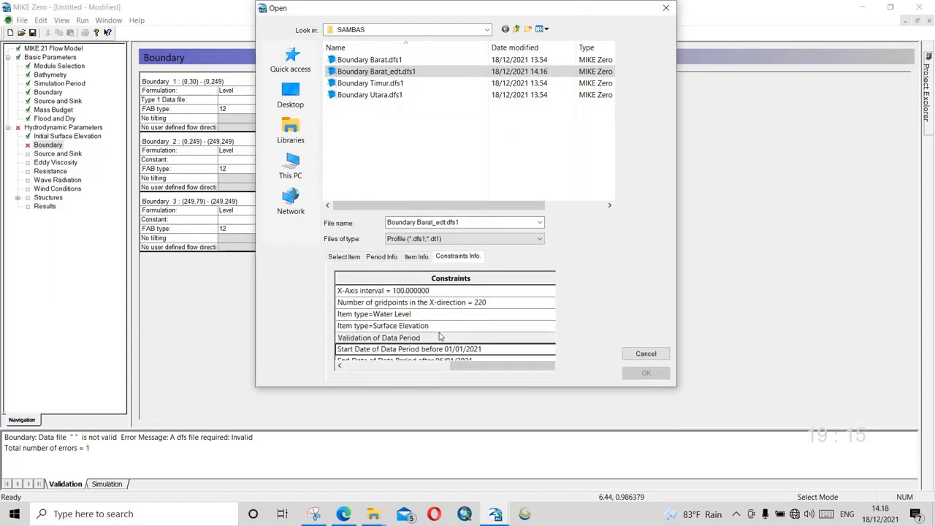
{"action": "key", "text": "Down"}
{"action": "key", "text": "Down"}
{"action": "key", "text": "Down"}
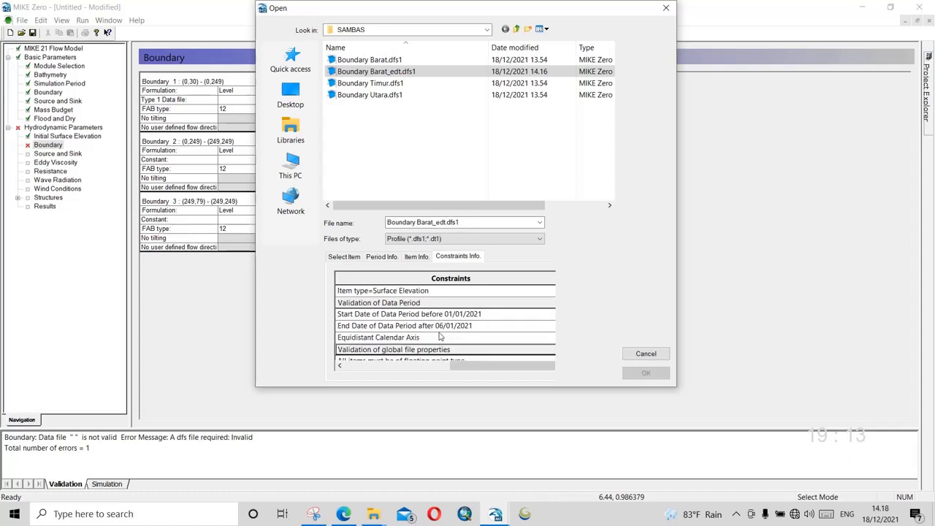
{"action": "key", "text": "Left"}
{"action": "scroll", "coordinate": [440, 335], "scroll_direction": "down", "scroll_amount": 1}
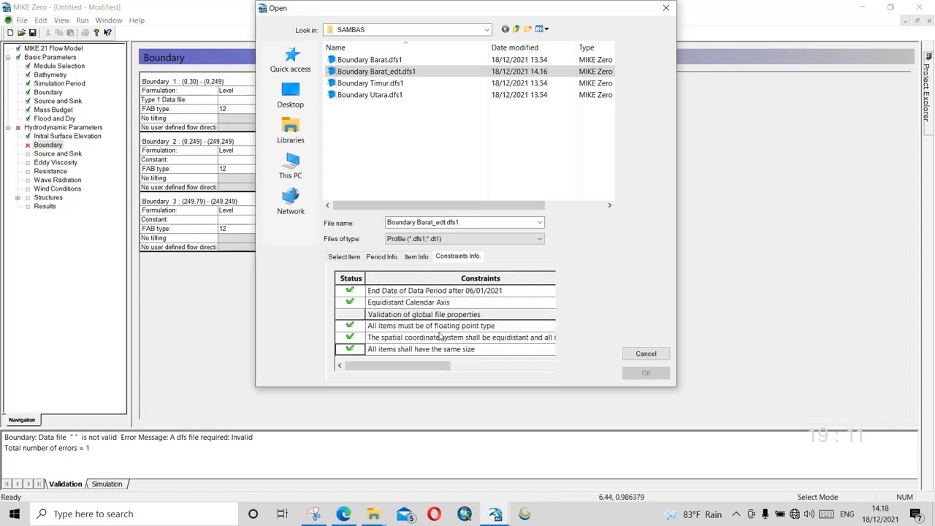
Step: Re-examine the status of the dimension, X-axis interval, gridpoint and item type constraints for Boundary Barat_edt.dfs1
{"action": "key", "text": "Up"}
{"action": "key", "text": "Up"}
{"action": "key", "text": "Up"}
{"action": "key", "text": "Up"}
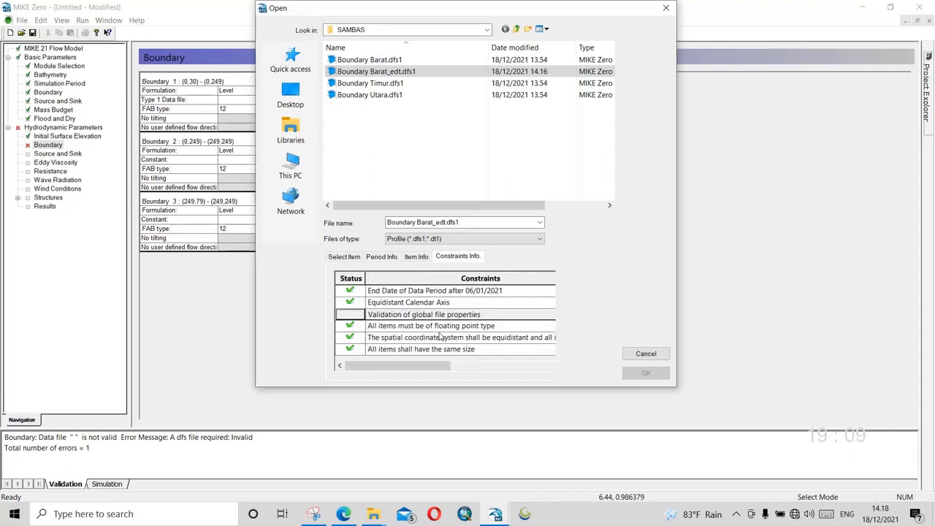
{"action": "key", "text": "Up"}
{"action": "key", "text": "Up"}
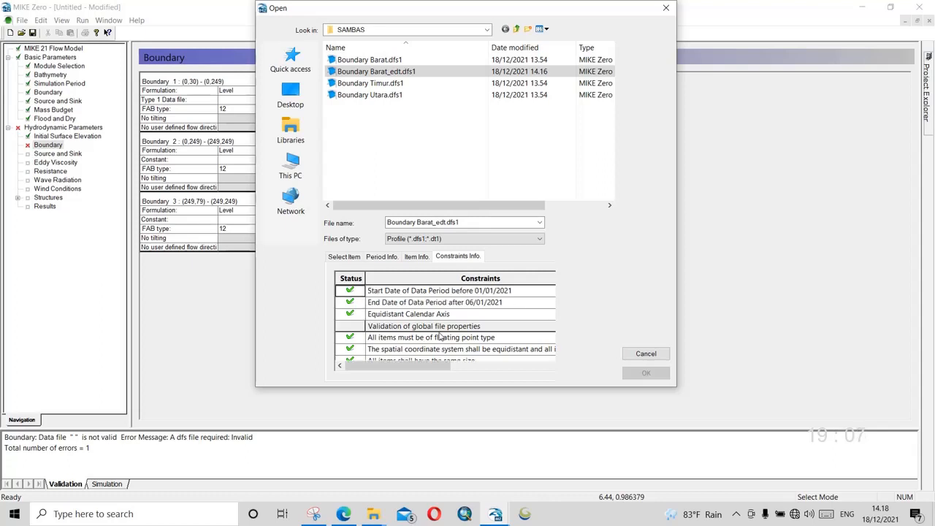
{"action": "key", "text": "Up"}
{"action": "key", "text": "Up"}
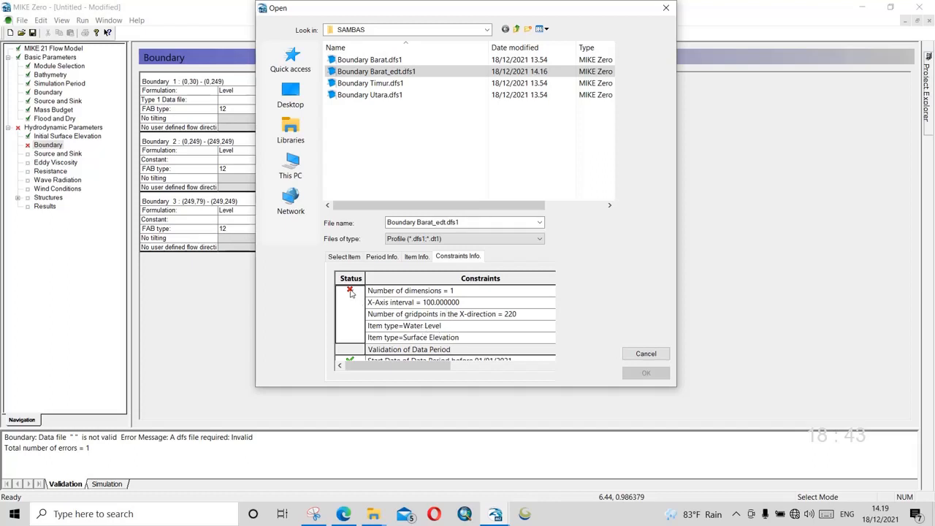
{"action": "left_click", "coordinate": [379, 293]}
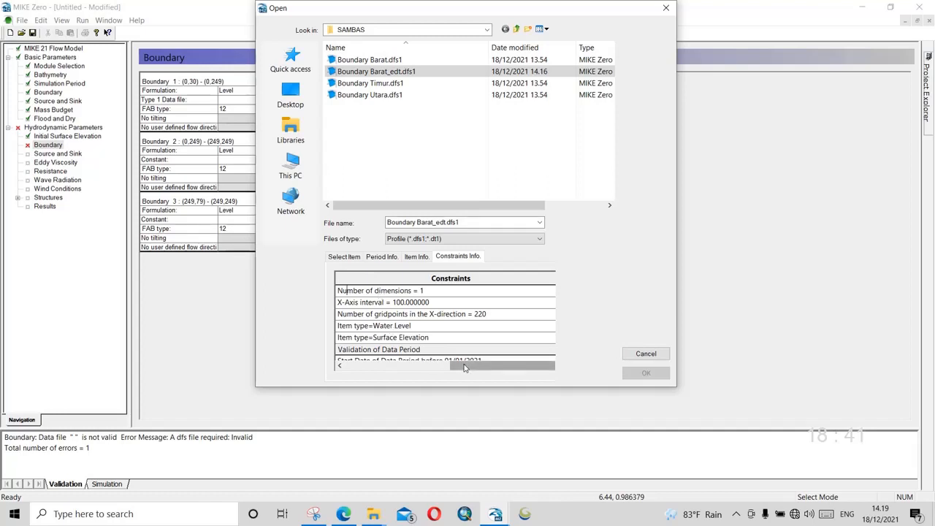
{"action": "left_click", "coordinate": [438, 367]}
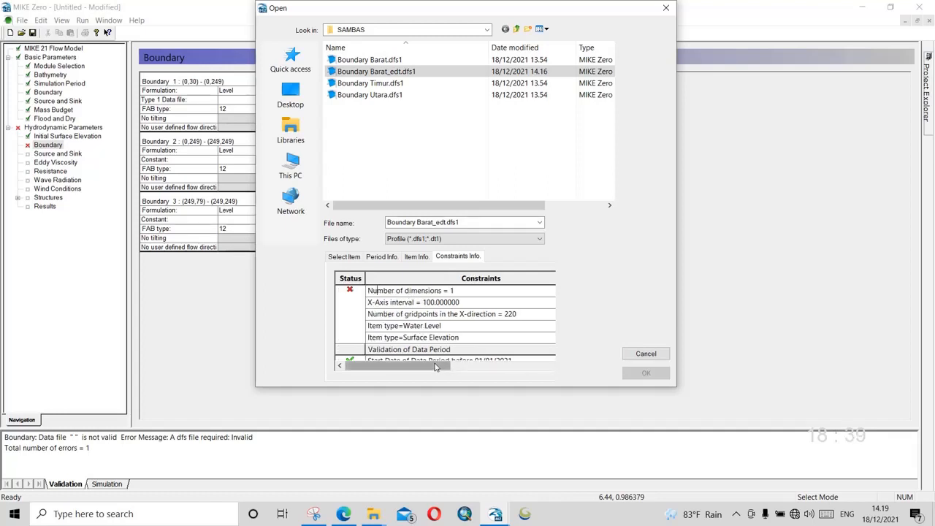
{"action": "left_click", "coordinate": [391, 327]}
{"action": "left_click", "coordinate": [424, 367]}
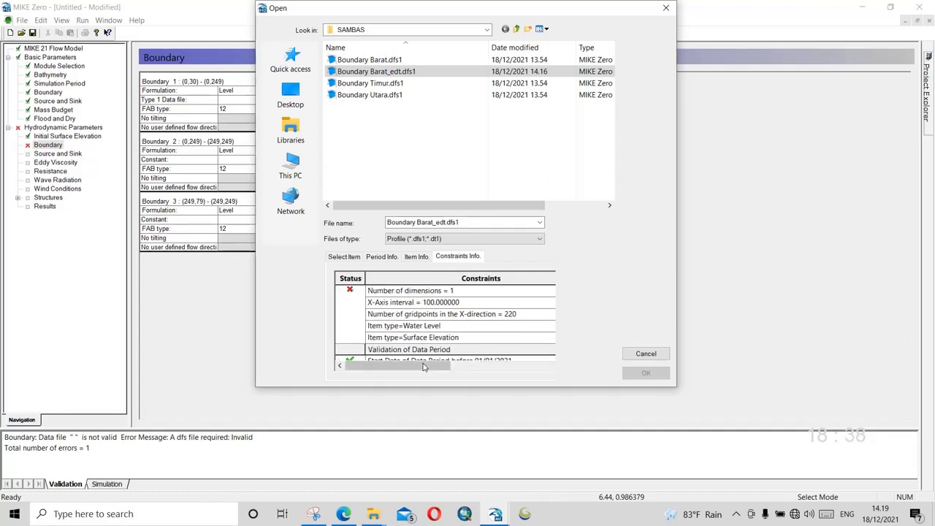
{"action": "left_click", "coordinate": [356, 296]}
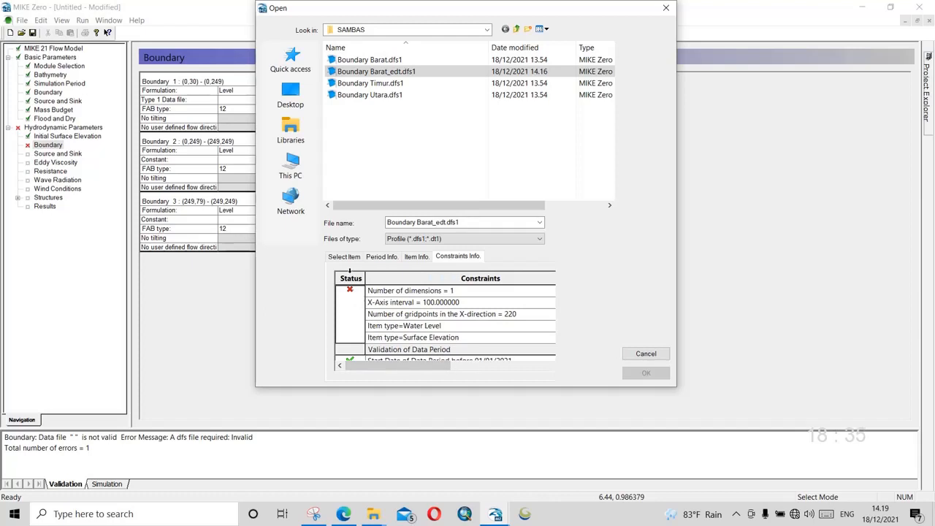
Step: Compare the selected item, period, item and constraints information of Boundary Barat_edt.dfs1 once more, and cancel the file selection
{"action": "left_click", "coordinate": [347, 260]}
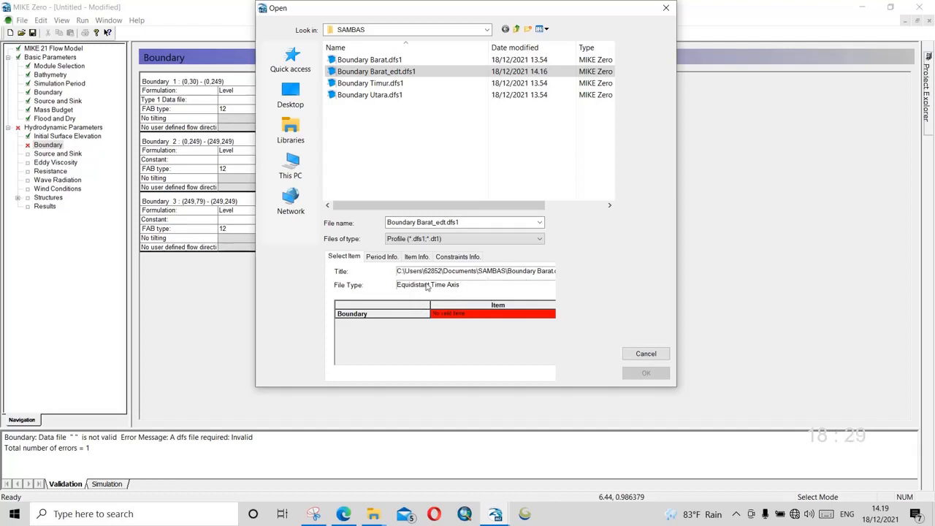
{"action": "left_click", "coordinate": [384, 259]}
{"action": "left_click", "coordinate": [410, 260]}
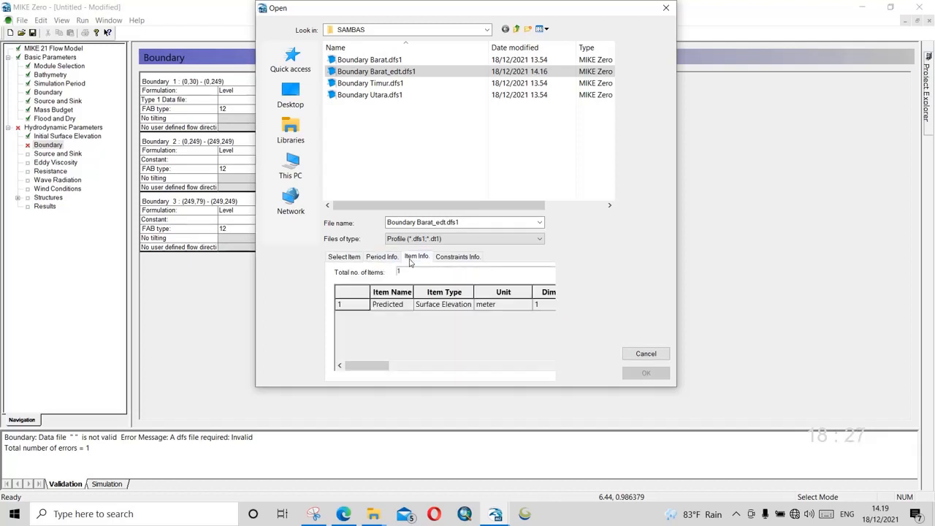
{"action": "left_click", "coordinate": [470, 260]}
{"action": "mouse_move", "coordinate": [416, 372]}
{"action": "left_mouse_down"}
{"action": "mouse_move", "coordinate": [494, 373]}
{"action": "mouse_move", "coordinate": [415, 372]}
{"action": "left_mouse_up"}
{"action": "left_click", "coordinate": [646, 353]}
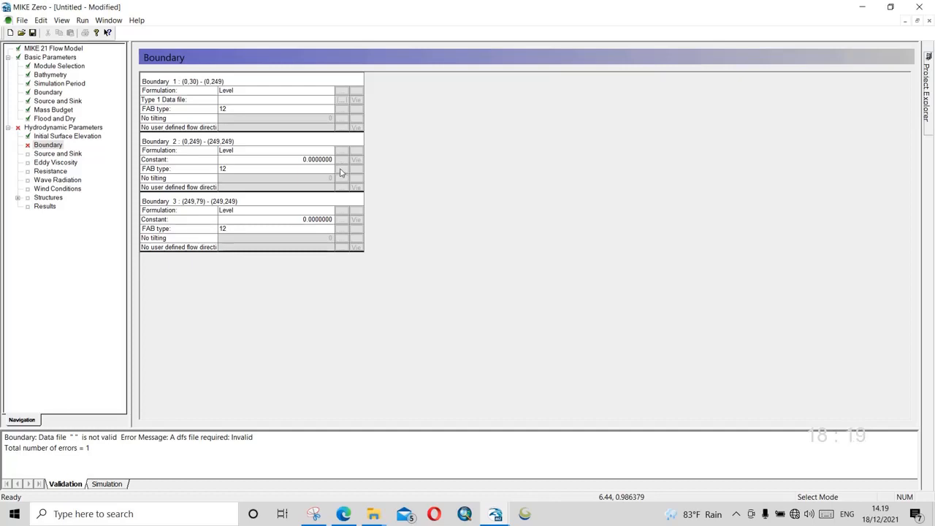
Step: Set the input format of Boundary 2 to Type 1 Data file
{"action": "left_click", "coordinate": [197, 162]}
{"action": "left_click", "coordinate": [213, 170]}
{"action": "left_click", "coordinate": [214, 161]}
{"action": "left_click", "coordinate": [206, 194]}
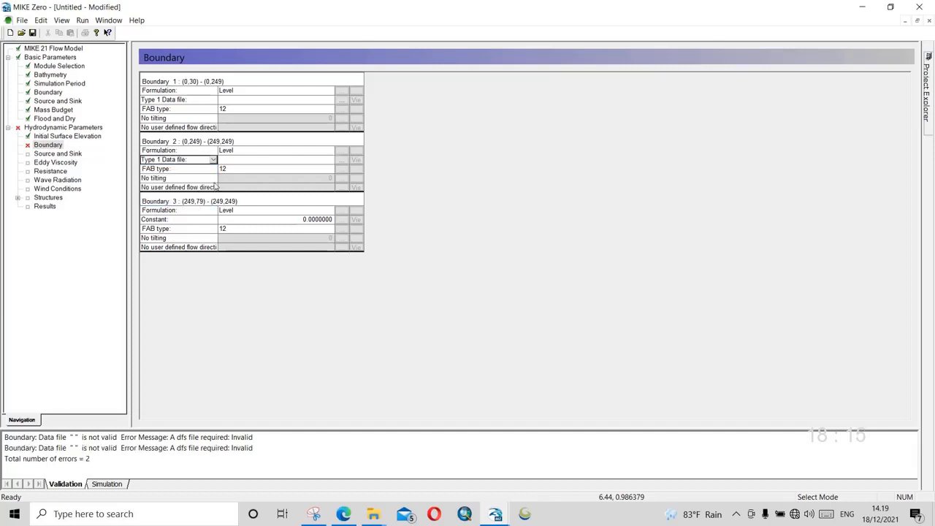
Step: Review the formulation, FAB type and user-defined flow direction options available for Boundary 2
{"action": "left_click", "coordinate": [330, 152]}
{"action": "left_click", "coordinate": [330, 151]}
{"action": "left_click", "coordinate": [330, 152]}
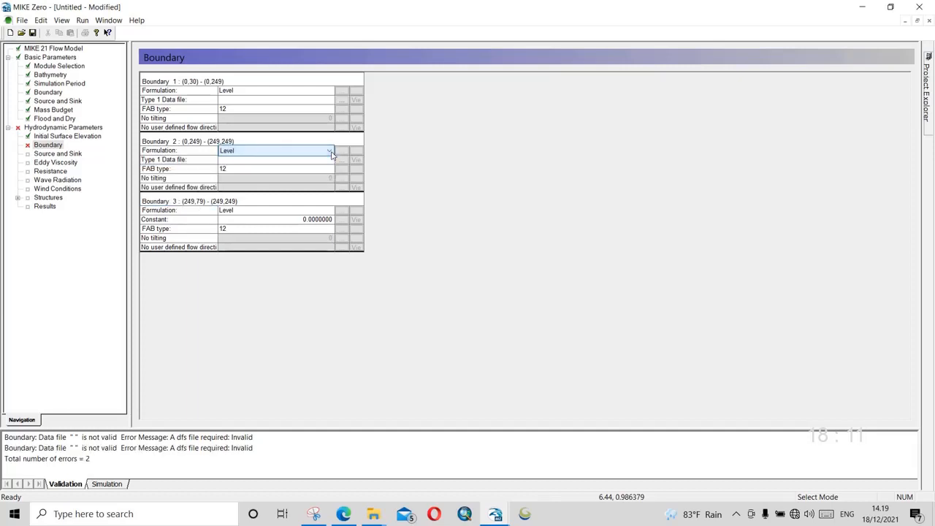
{"action": "left_click", "coordinate": [330, 170]}
{"action": "left_click", "coordinate": [330, 170]}
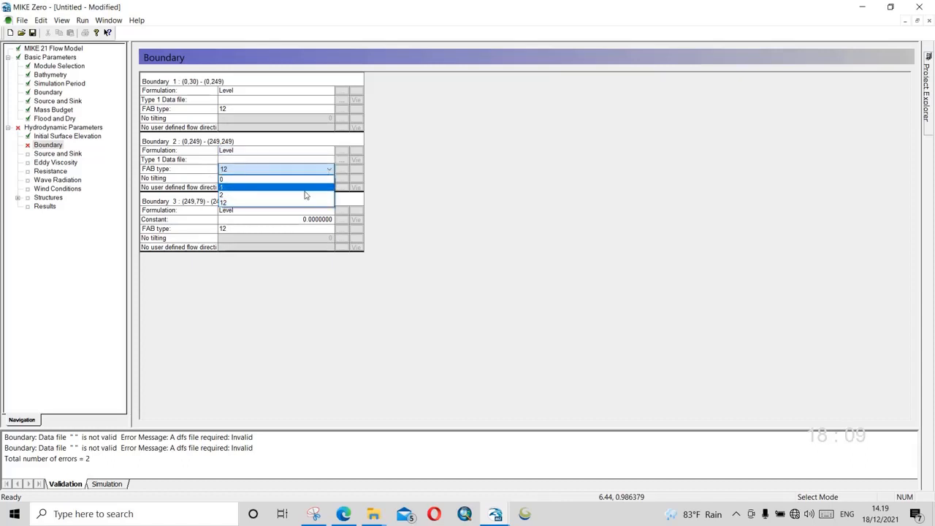
{"action": "left_click", "coordinate": [194, 176]}
{"action": "left_click", "coordinate": [210, 190]}
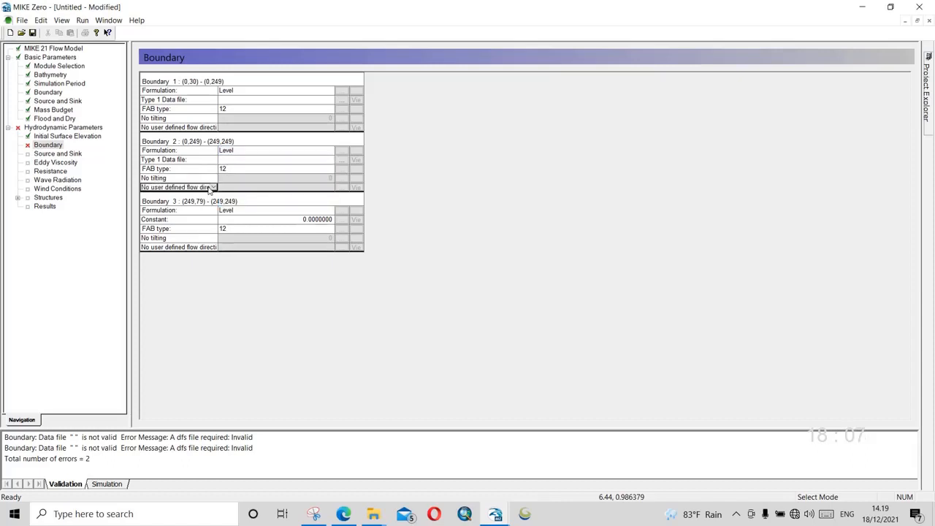
{"action": "left_click", "coordinate": [209, 190]}
{"action": "left_click", "coordinate": [210, 188]}
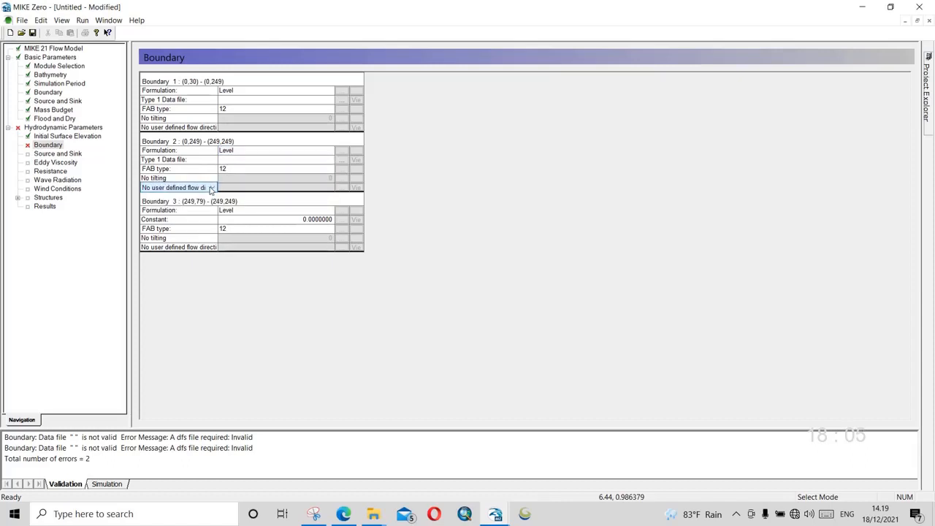
Step: Check how the initial surface elevation is given for area 1
{"action": "left_click", "coordinate": [66, 136]}
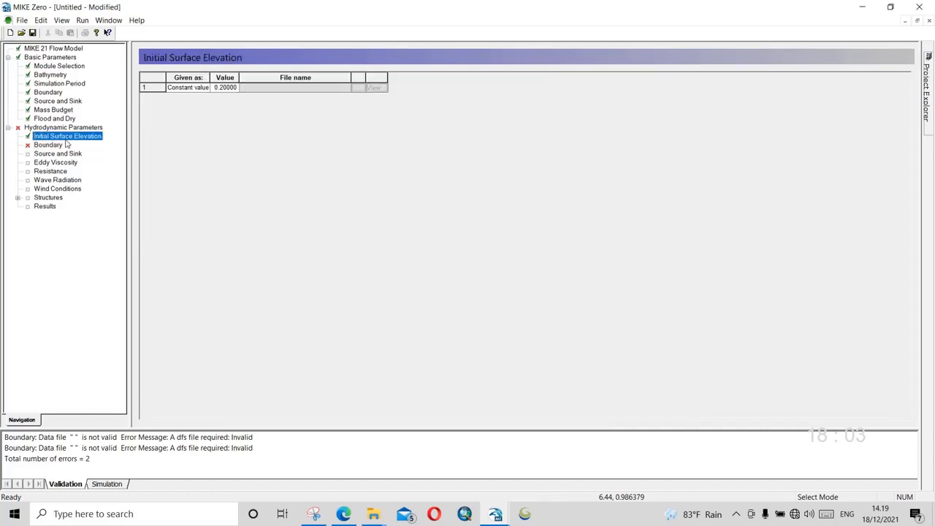
{"action": "left_click", "coordinate": [188, 88]}
{"action": "left_click", "coordinate": [186, 96]}
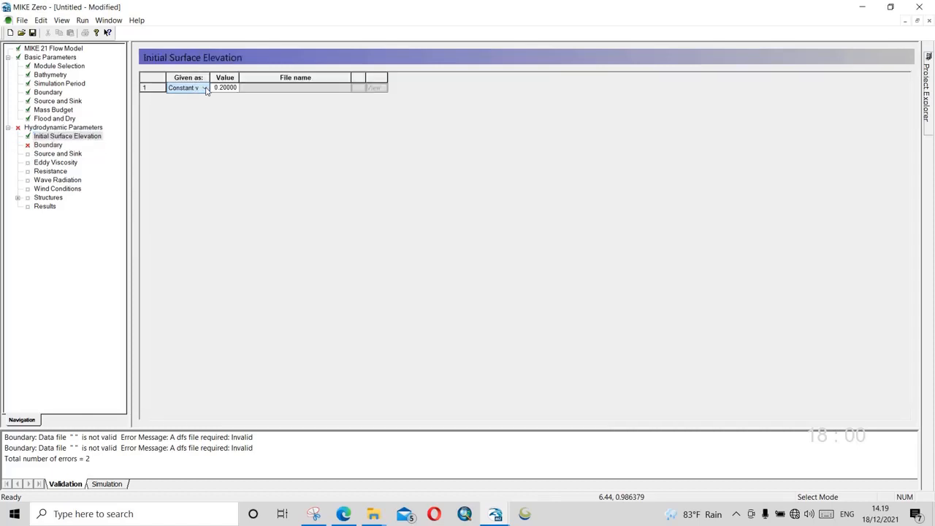
{"action": "left_click", "coordinate": [358, 90]}
Step: Review the basic parameters, from Flood and Dry back through the boundary locations and Simulation Period to Module Selection
{"action": "left_click", "coordinate": [44, 119]}
{"action": "left_click", "coordinate": [50, 110]}
{"action": "left_click", "coordinate": [53, 101]}
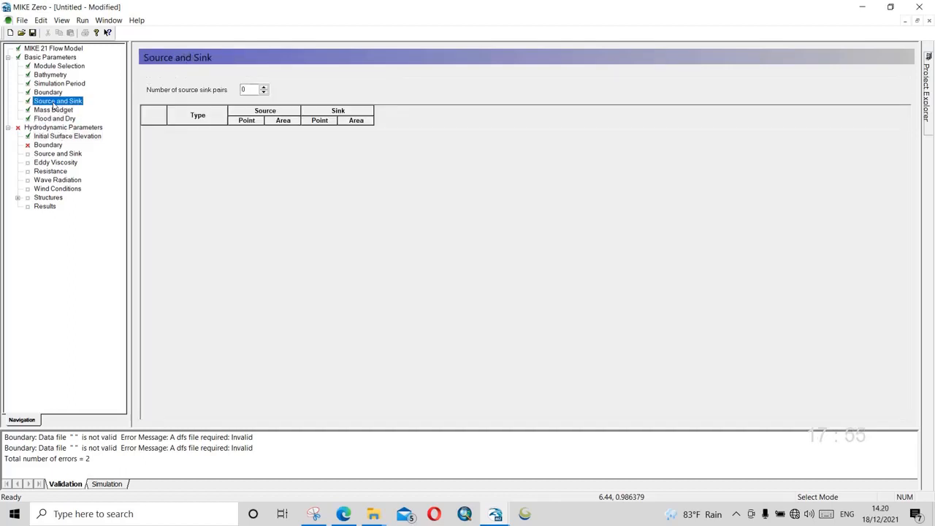
{"action": "left_click", "coordinate": [51, 92]}
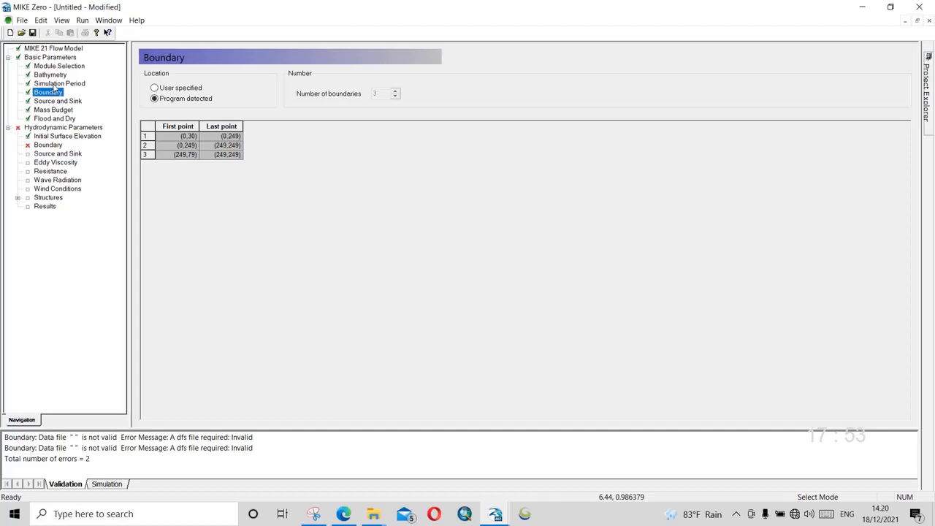
{"action": "left_click", "coordinate": [54, 85]}
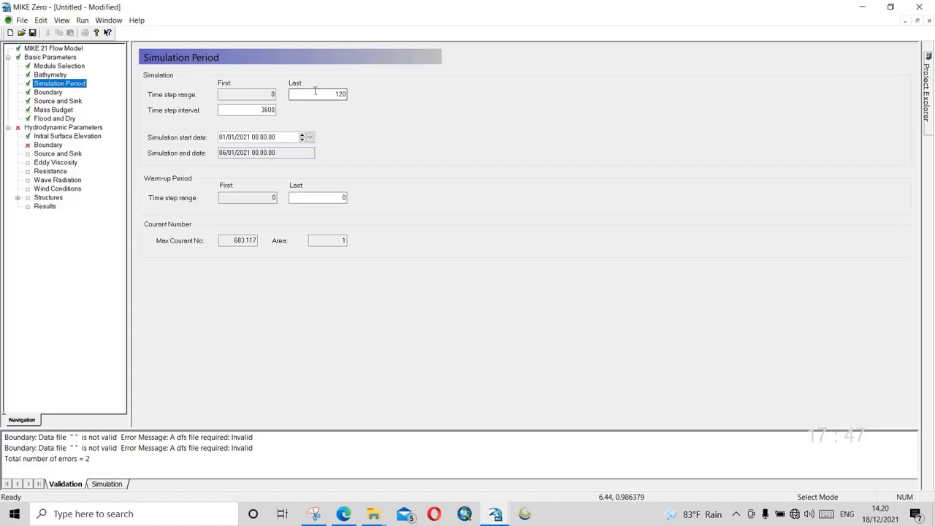
{"action": "left_click", "coordinate": [49, 73]}
{"action": "left_click", "coordinate": [50, 66]}
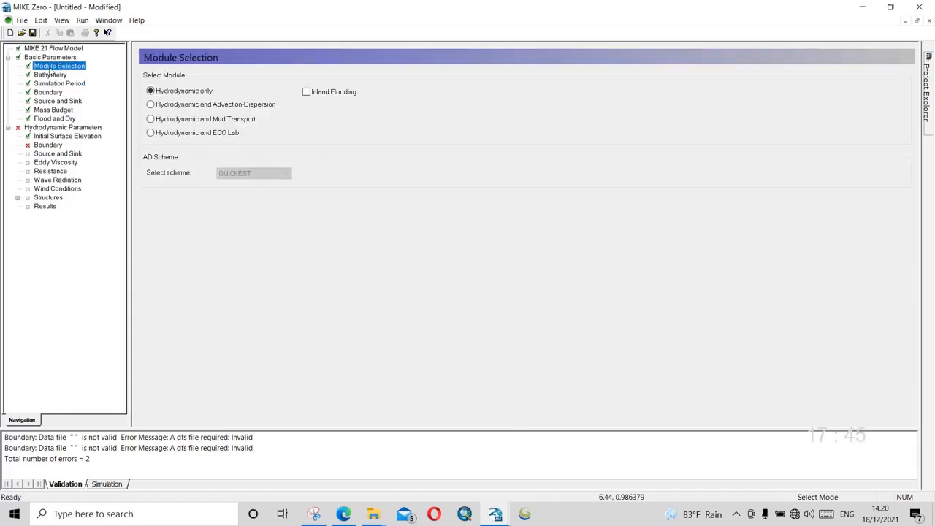
{"action": "left_click", "coordinate": [54, 59]}
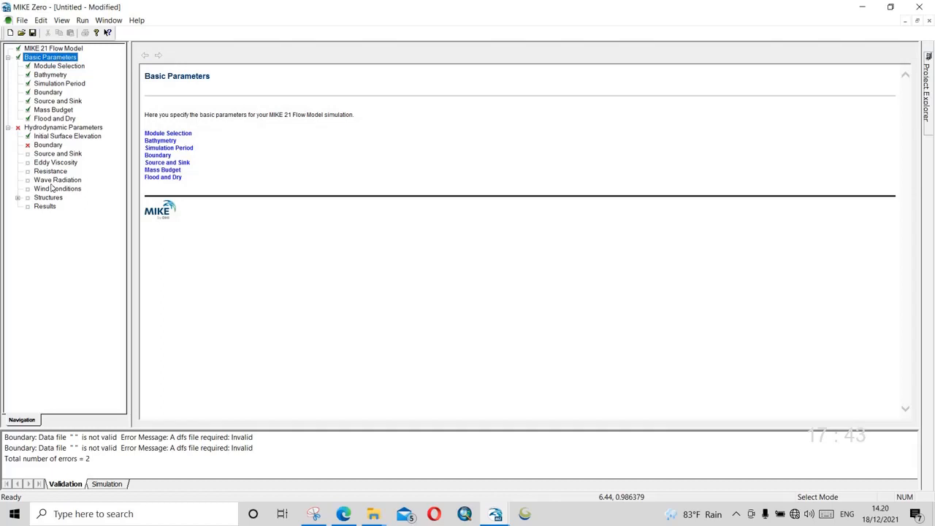
Step: Go through the hydrodynamic settings for Results, Wind Conditions, Wave Radiation and Resistance
{"action": "left_click", "coordinate": [41, 207]}
{"action": "left_click", "coordinate": [44, 189]}
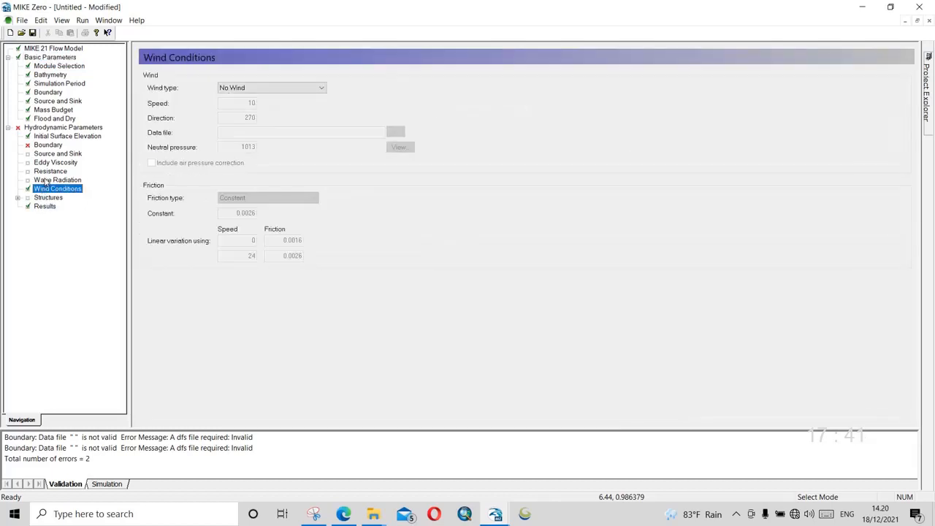
{"action": "left_click", "coordinate": [45, 180]}
{"action": "left_click", "coordinate": [46, 189]}
{"action": "left_click", "coordinate": [47, 180]}
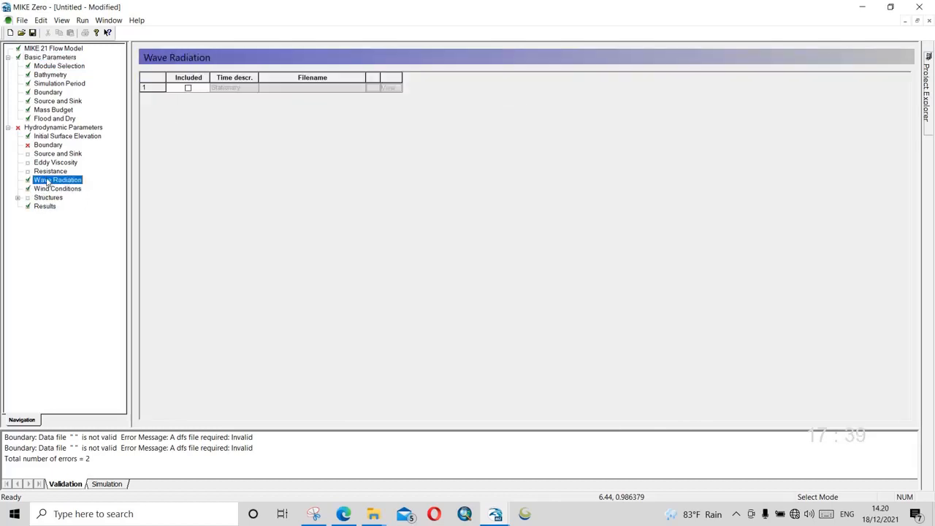
{"action": "left_click", "coordinate": [49, 172]}
Step: Specify the eddy viscosity with the Smagorinsky Formula and view the hydrodynamic Source and Sink settings
{"action": "left_click", "coordinate": [53, 162]}
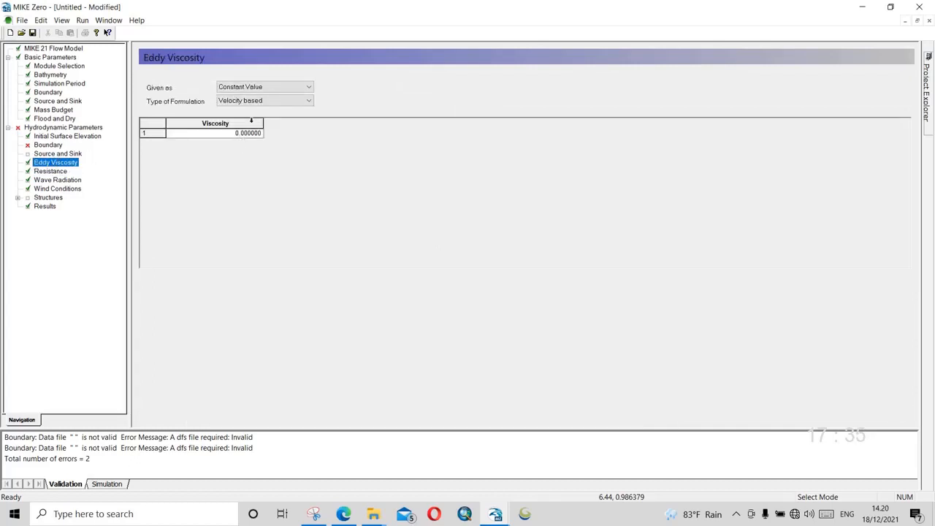
{"action": "left_click", "coordinate": [268, 89]}
{"action": "left_click", "coordinate": [268, 89]}
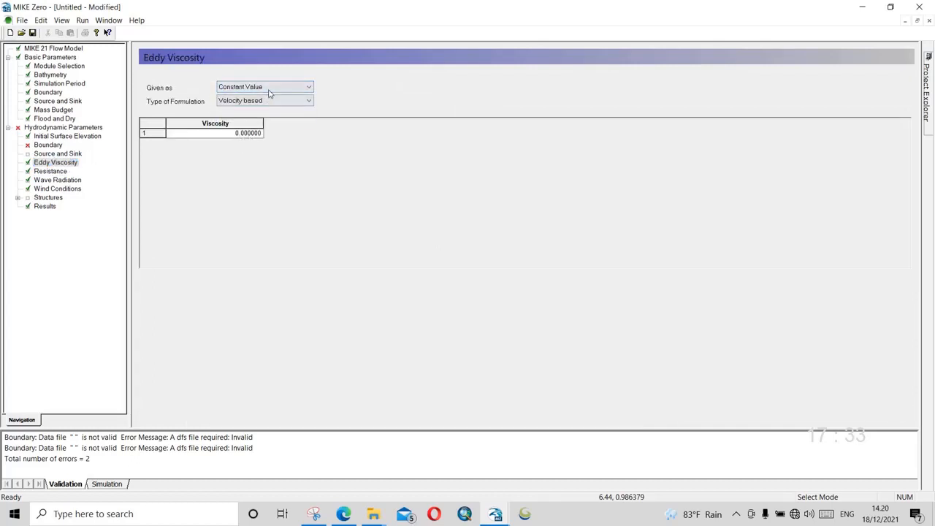
{"action": "left_click", "coordinate": [269, 91]}
{"action": "left_click", "coordinate": [257, 121]}
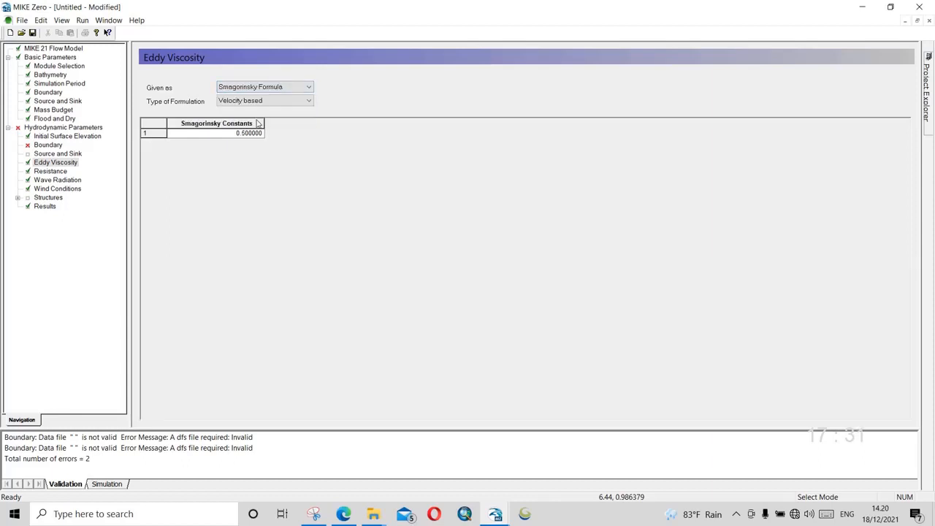
{"action": "left_click", "coordinate": [45, 154]}
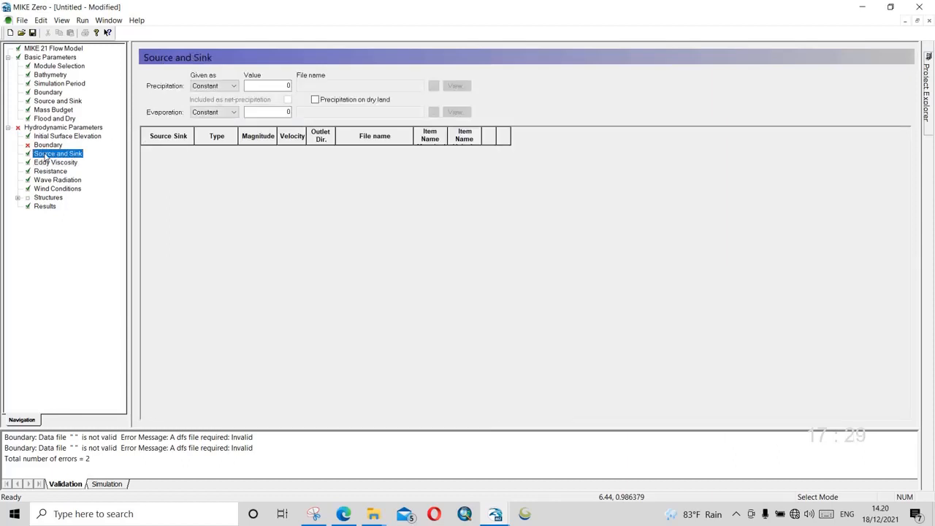
Step: Set the FAB type of Boundary 1 to 1 and keep its input format as Type 1 Data file
{"action": "left_click", "coordinate": [48, 145]}
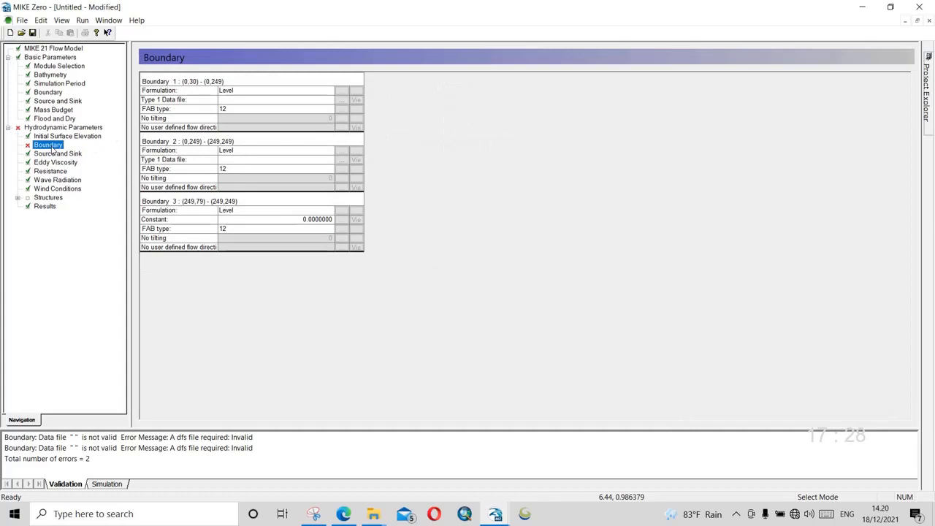
{"action": "left_click", "coordinate": [282, 109]}
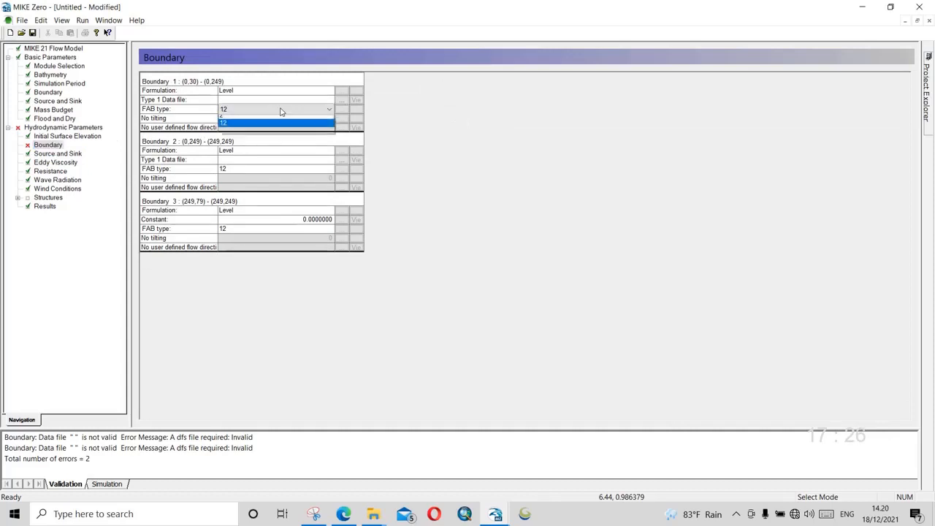
{"action": "left_click", "coordinate": [328, 110]}
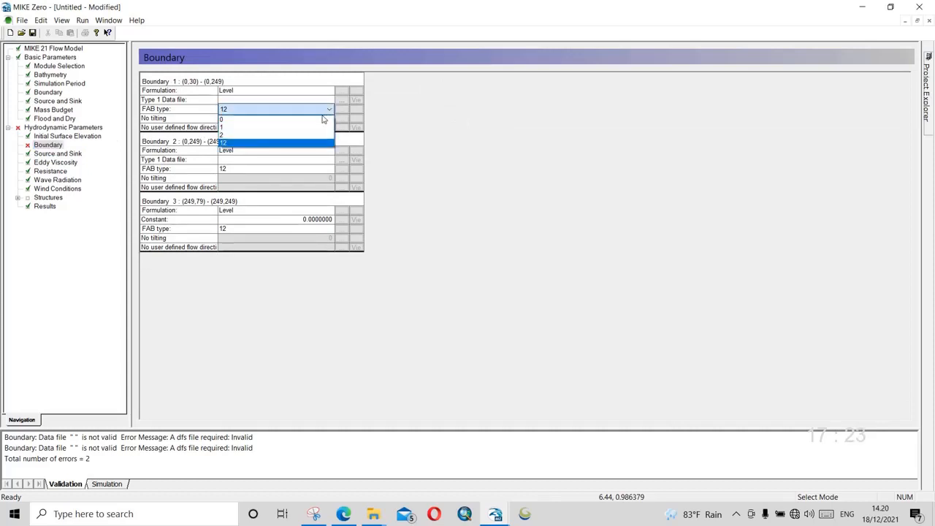
{"action": "left_click", "coordinate": [302, 126]}
{"action": "left_click", "coordinate": [329, 101]}
{"action": "left_click", "coordinate": [183, 101]}
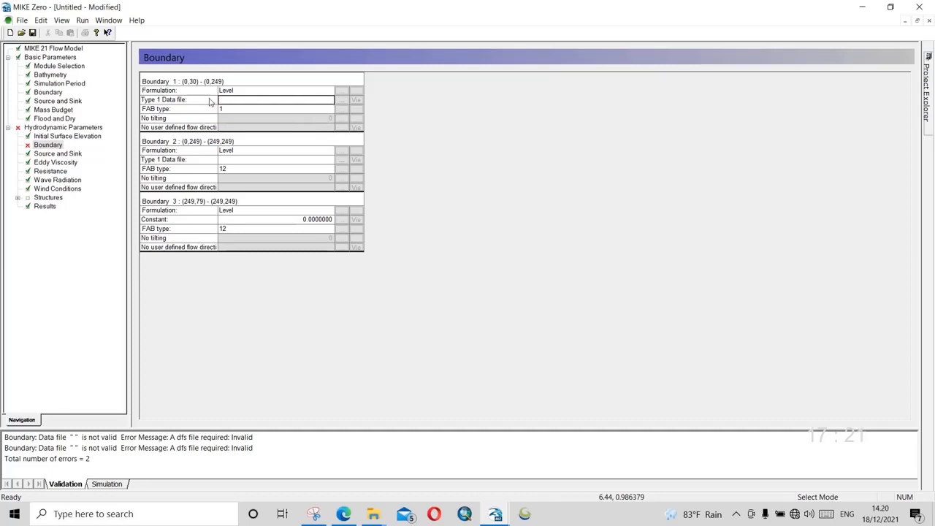
{"action": "left_click", "coordinate": [212, 100]}
{"action": "left_click", "coordinate": [179, 133]}
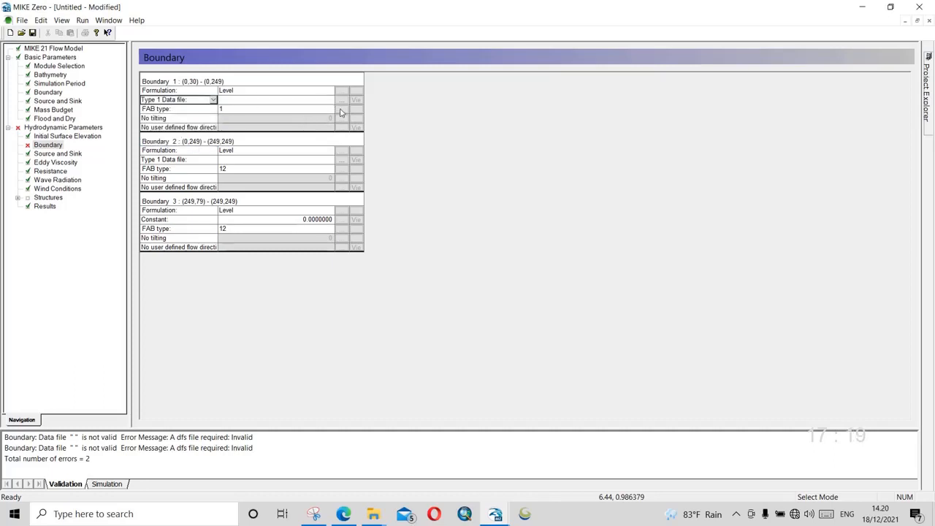
Step: Compare the Barat_edt, Timur and Barat profile files for Boundary 1, examine the constraints of Boundary Barat_edt.dfs1, and cancel the file selection
{"action": "left_click", "coordinate": [341, 100]}
{"action": "left_click", "coordinate": [371, 130]}
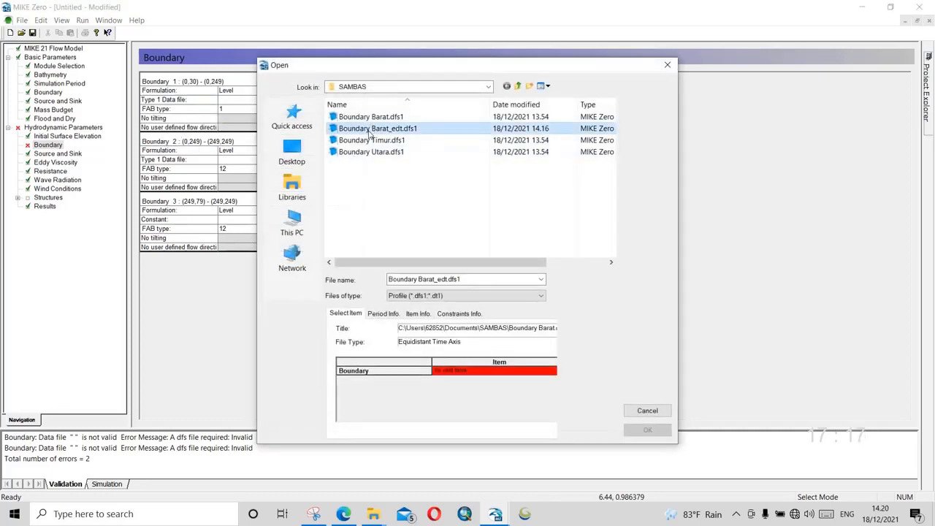
{"action": "left_click", "coordinate": [373, 140]}
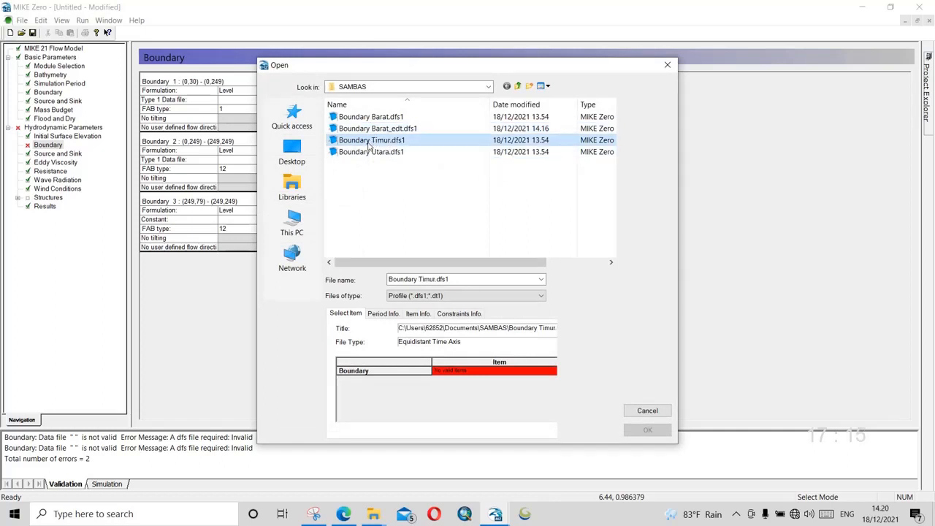
{"action": "left_click", "coordinate": [379, 119]}
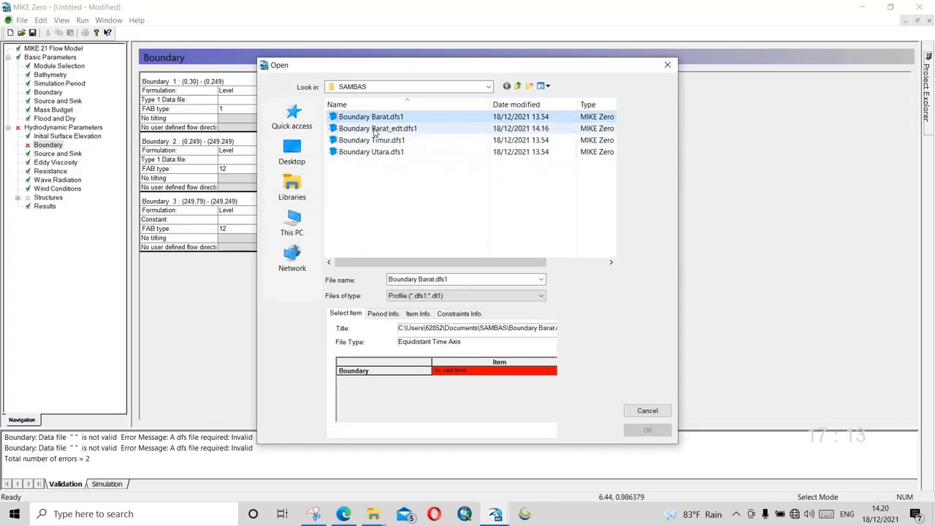
{"action": "left_click", "coordinate": [375, 129]}
{"action": "mouse_move", "coordinate": [401, 265]}
{"action": "left_mouse_down"}
{"action": "mouse_move", "coordinate": [481, 268]}
{"action": "mouse_move", "coordinate": [398, 266]}
{"action": "left_mouse_up"}
{"action": "left_click", "coordinate": [459, 314]}
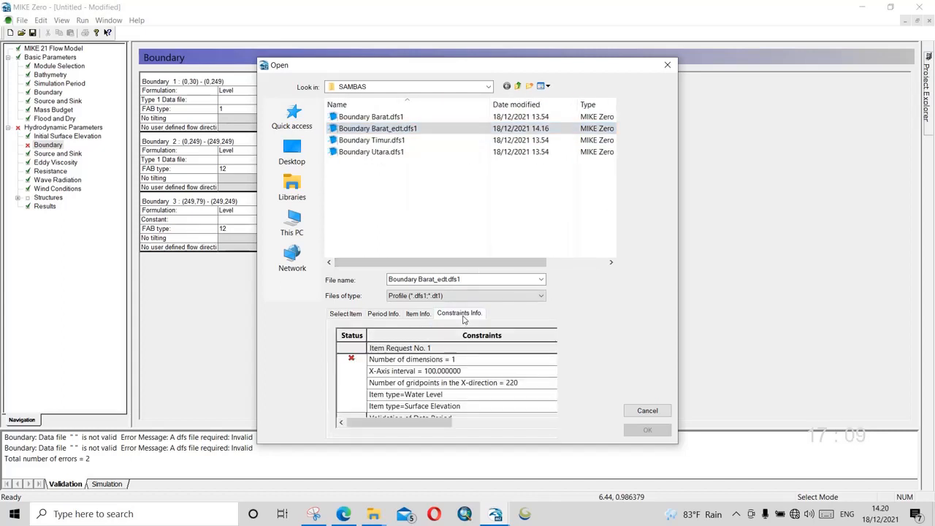
{"action": "left_click", "coordinate": [434, 359]}
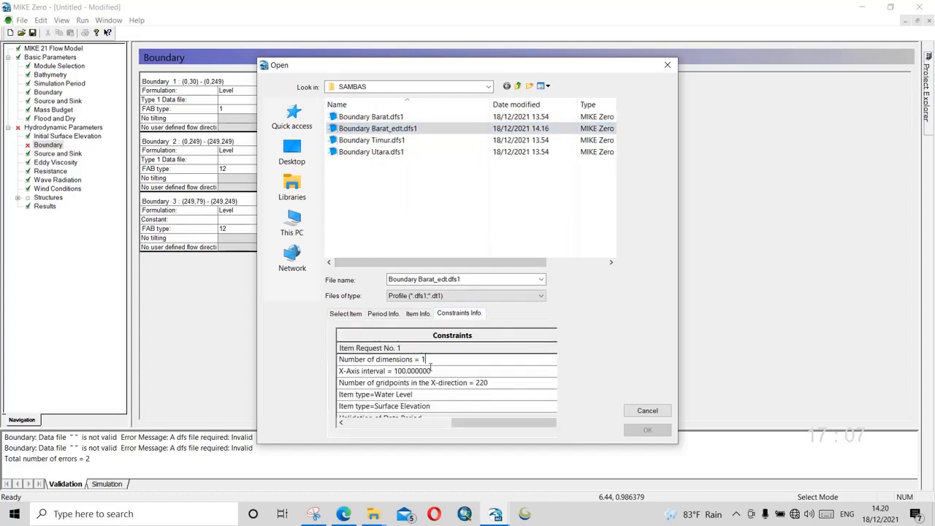
{"action": "left_click", "coordinate": [662, 406]}
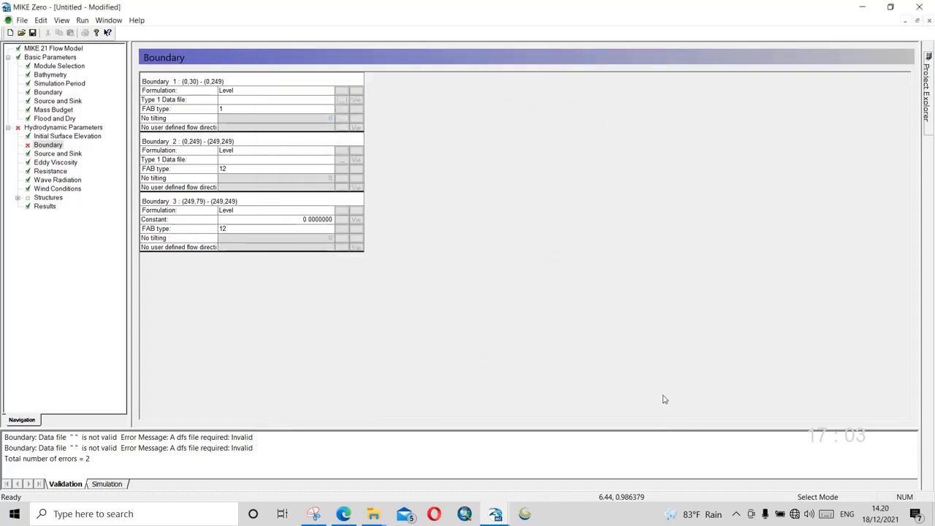
{"action": "left_click", "coordinate": [736, 514]}
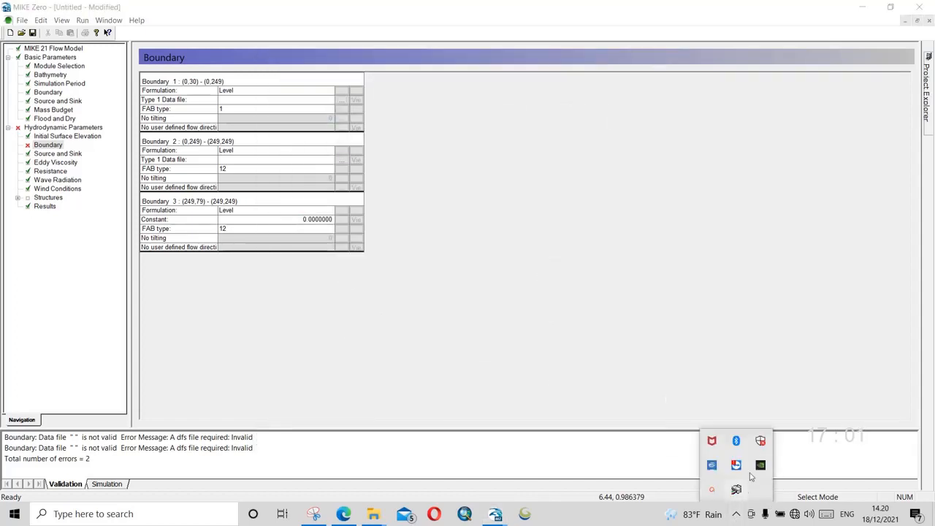
{"action": "left_click", "coordinate": [736, 488]}
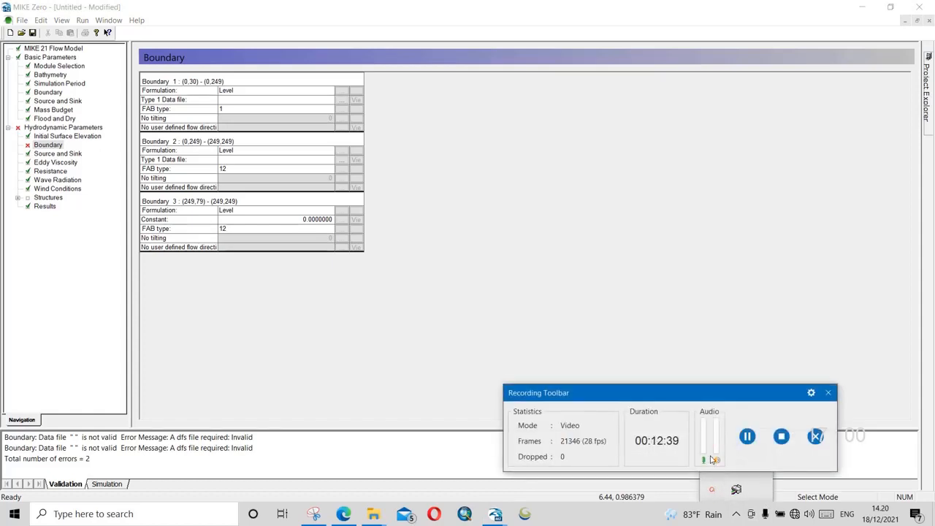
{"action": "left_click", "coordinate": [747, 436]}
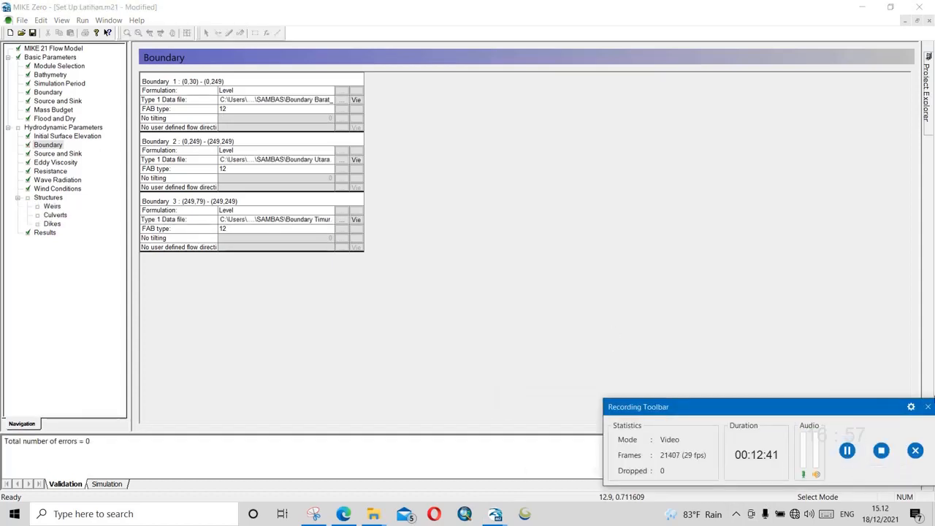
{"action": "left_click", "coordinate": [928, 407]}
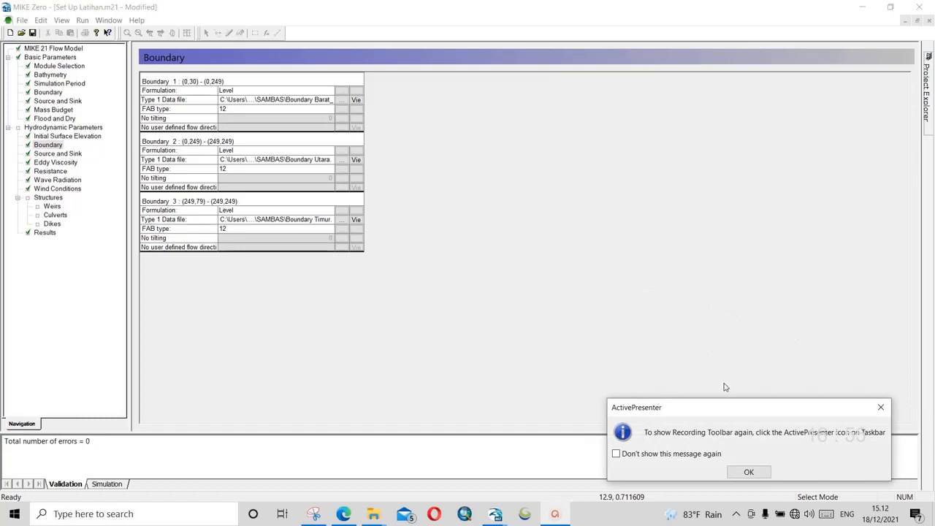
{"action": "left_click", "coordinate": [749, 472]}
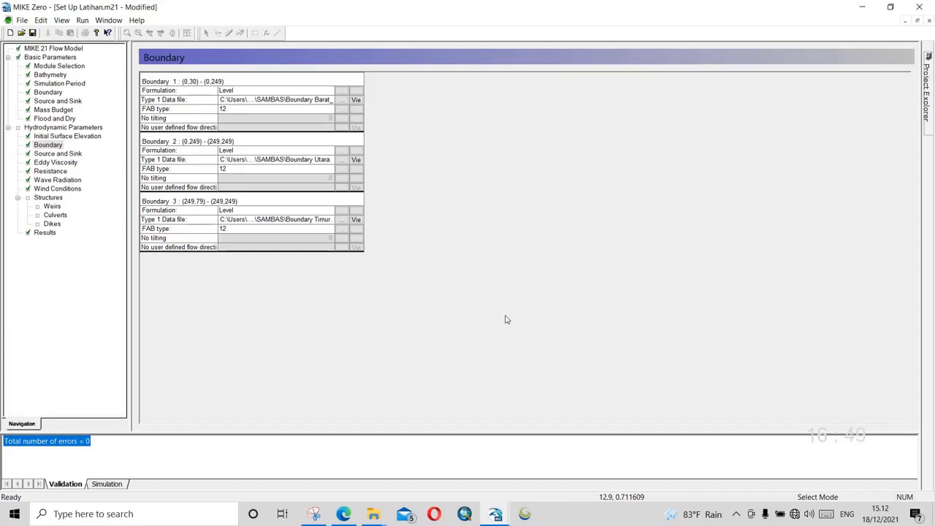
Step: Select 00Boundary Barat.dfs1 as the candidate Boundary 1 profile, examine its constraints, and cancel the file selection
{"action": "left_click", "coordinate": [340, 103]}
{"action": "left_click", "coordinate": [375, 117]}
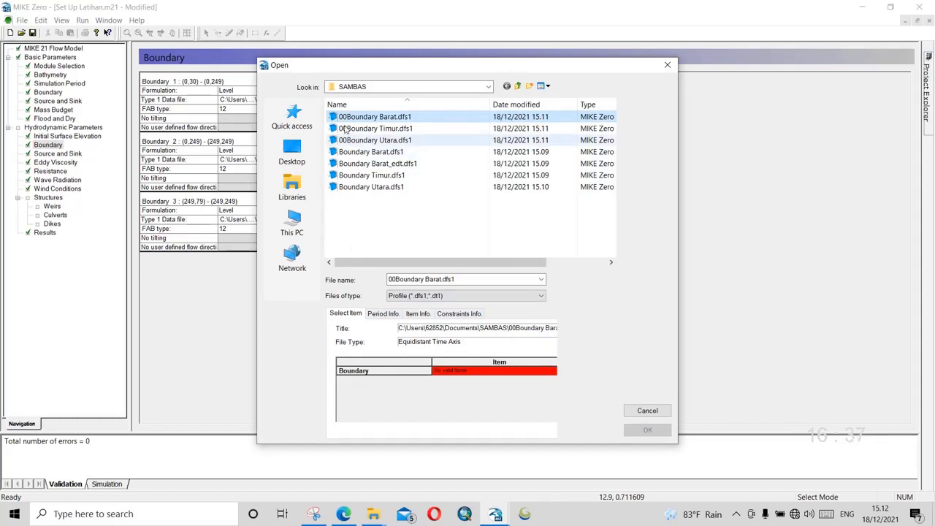
{"action": "left_click", "coordinate": [455, 314]}
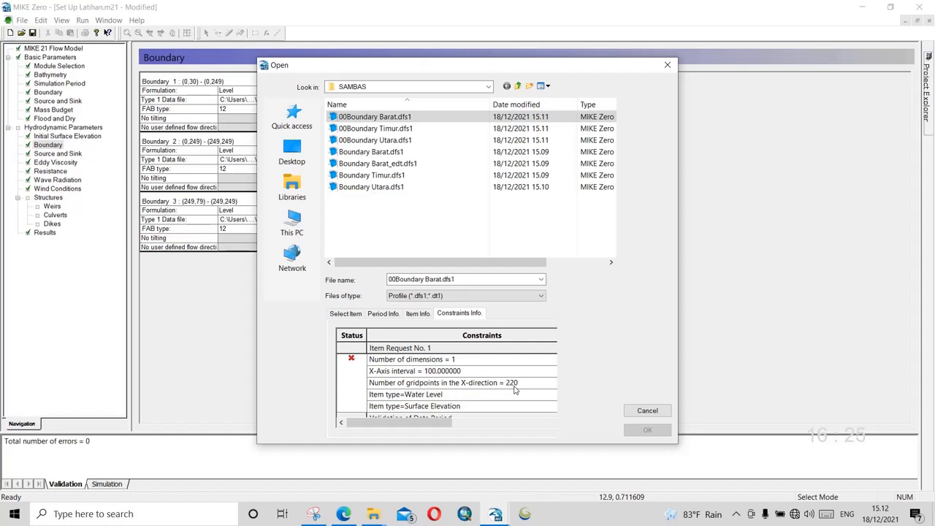
{"action": "left_click", "coordinate": [647, 411]}
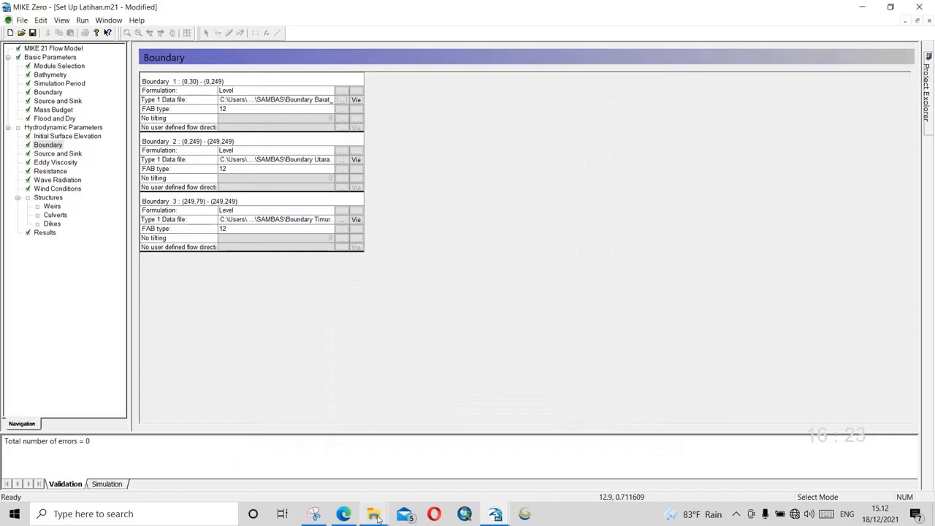
Step: Close the Sound_HD.m21 setup without saving its changes
{"action": "left_click", "coordinate": [494, 514]}
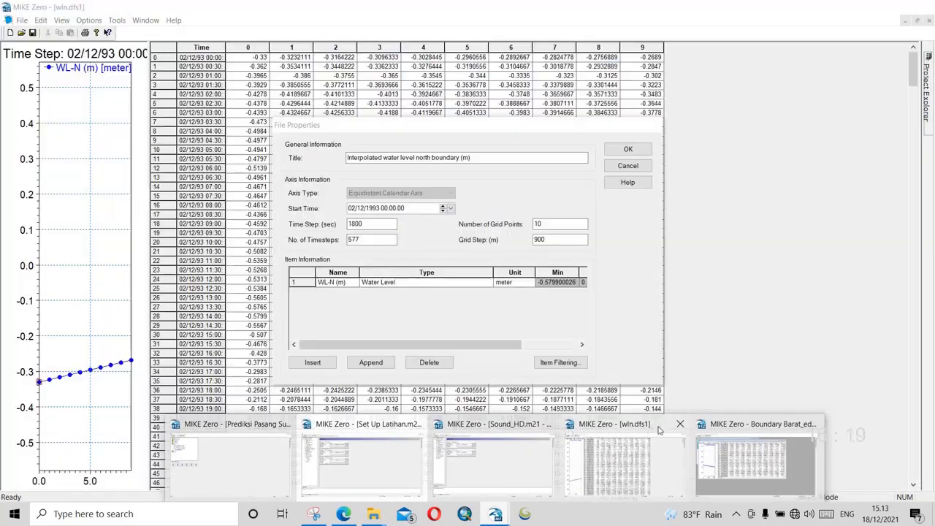
{"action": "left_click", "coordinate": [547, 424]}
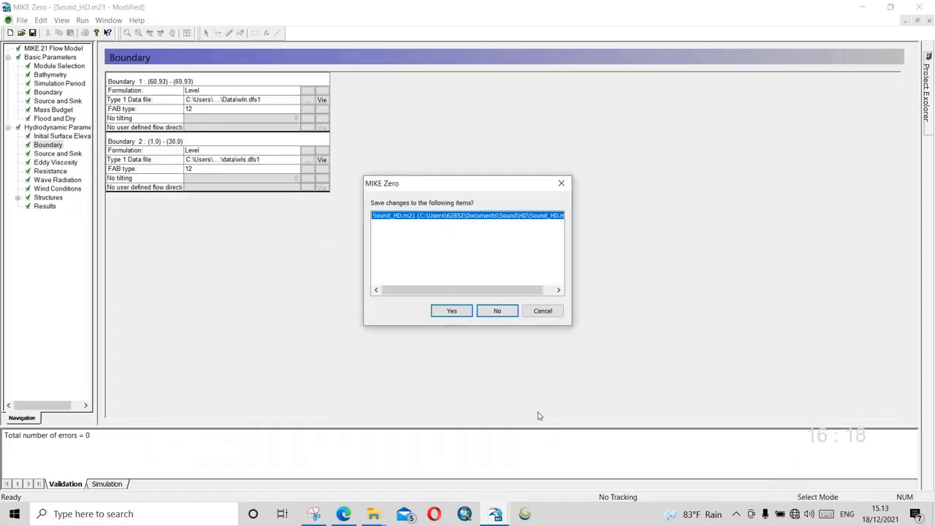
{"action": "left_click", "coordinate": [495, 310]}
Step: Accept the open file properties of wln.dfs1 and close that profile file without saving its changes
{"action": "left_click", "coordinate": [495, 514]}
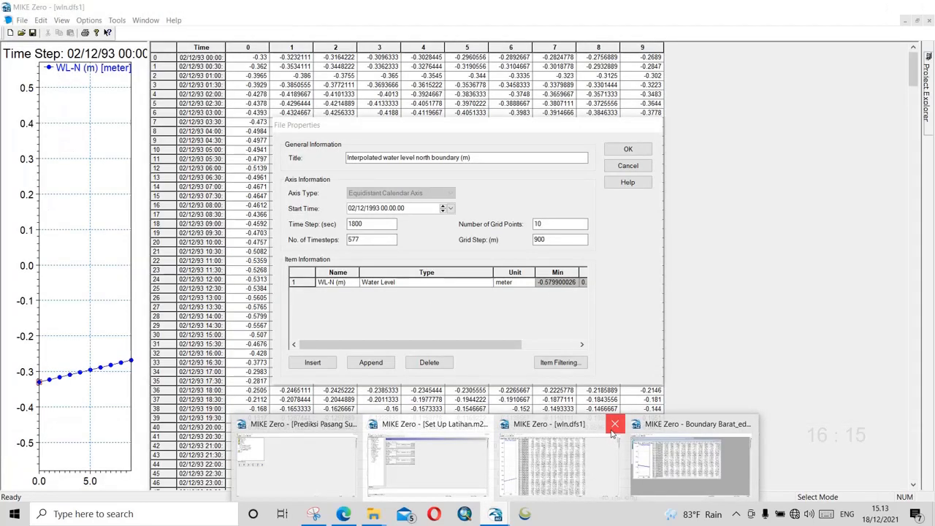
{"action": "left_click", "coordinate": [584, 420]}
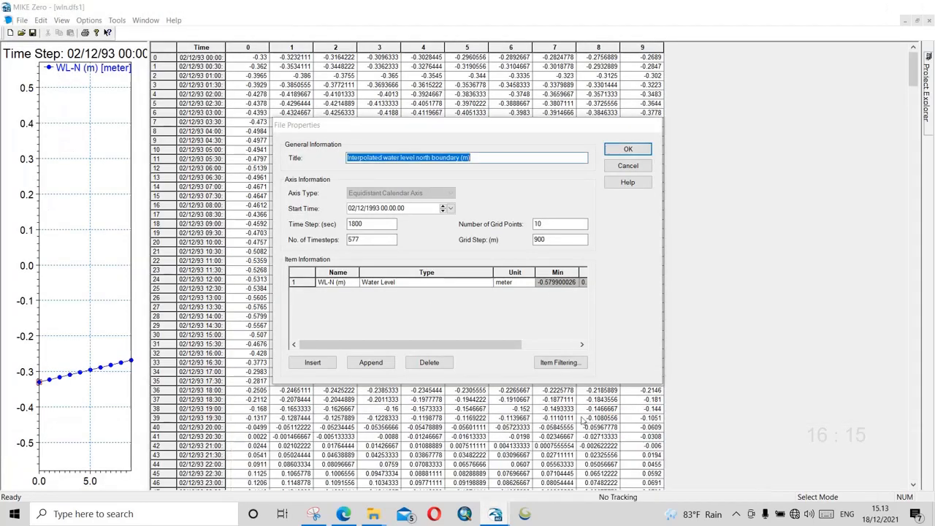
{"action": "left_click", "coordinate": [628, 150]}
{"action": "left_click", "coordinate": [918, 6]}
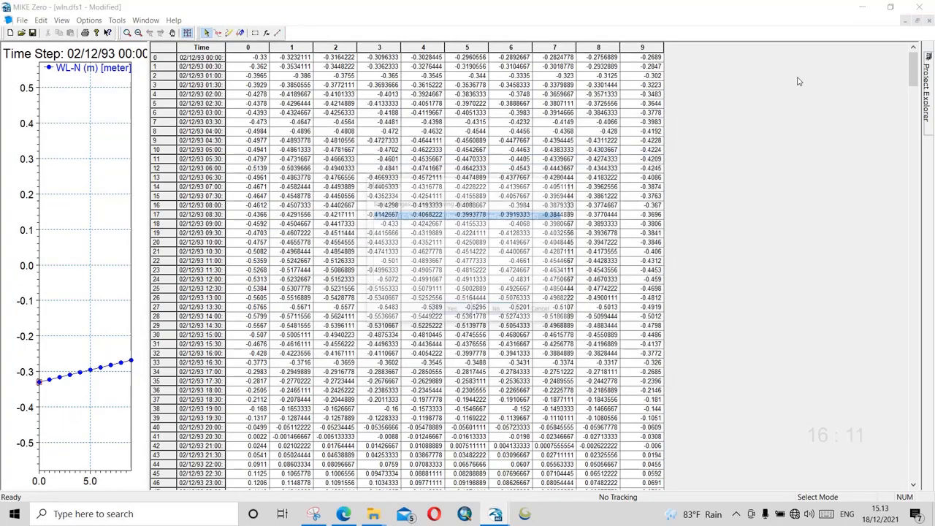
{"action": "left_click", "coordinate": [495, 311]}
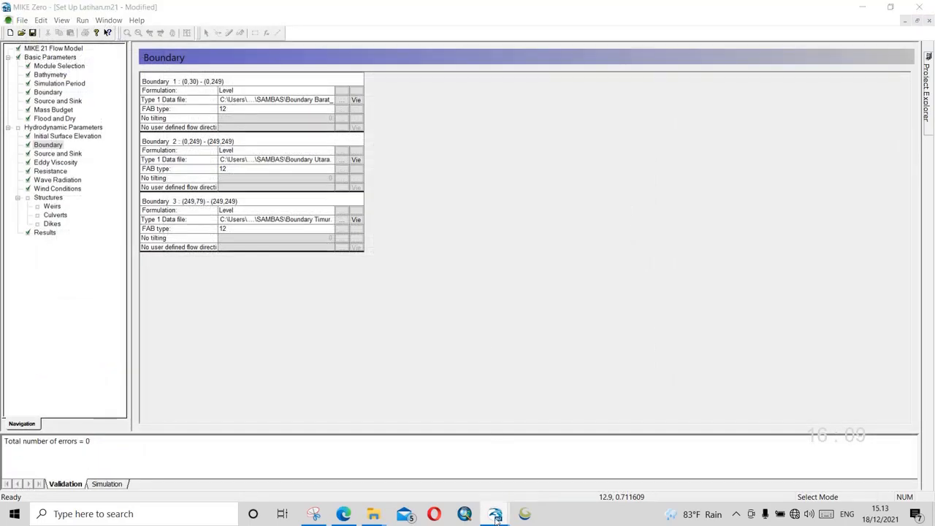
Step: Close the MIKE Zero window that holds the Boundary Barat_edt.dfs1 profile
{"action": "left_click", "coordinate": [498, 512]}
{"action": "left_click", "coordinate": [617, 451]}
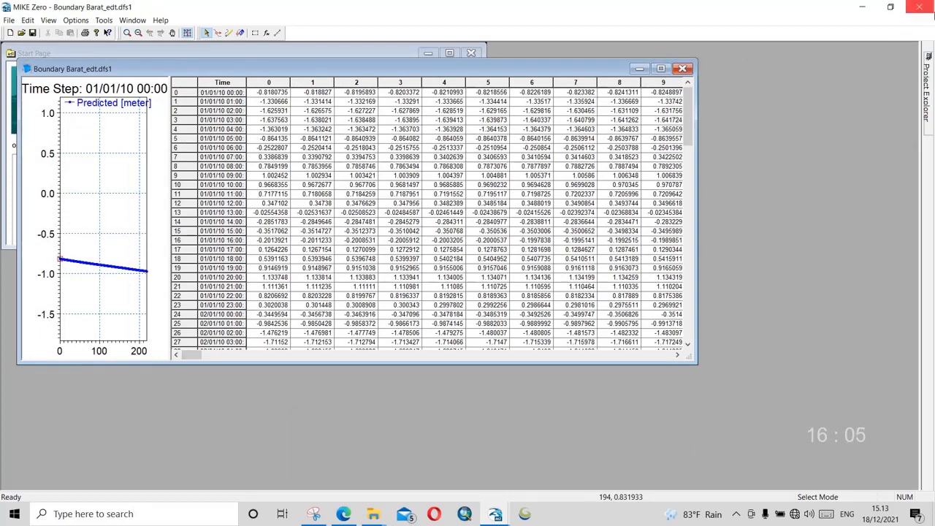
{"action": "left_click", "coordinate": [926, 8]}
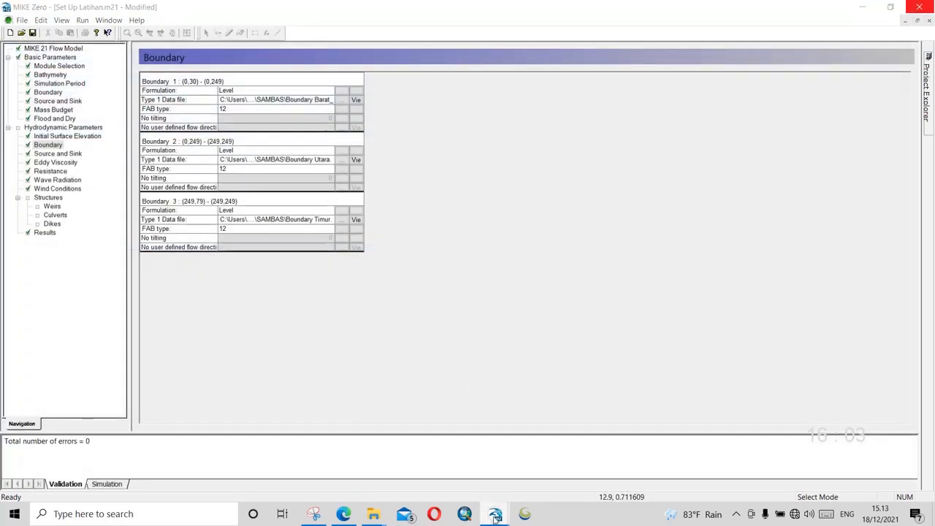
Step: Open the Sambas Pasut tide prediction setup at its Line Series Output settings and widen the Number of points column
{"action": "mouse_move", "coordinate": [495, 515]}
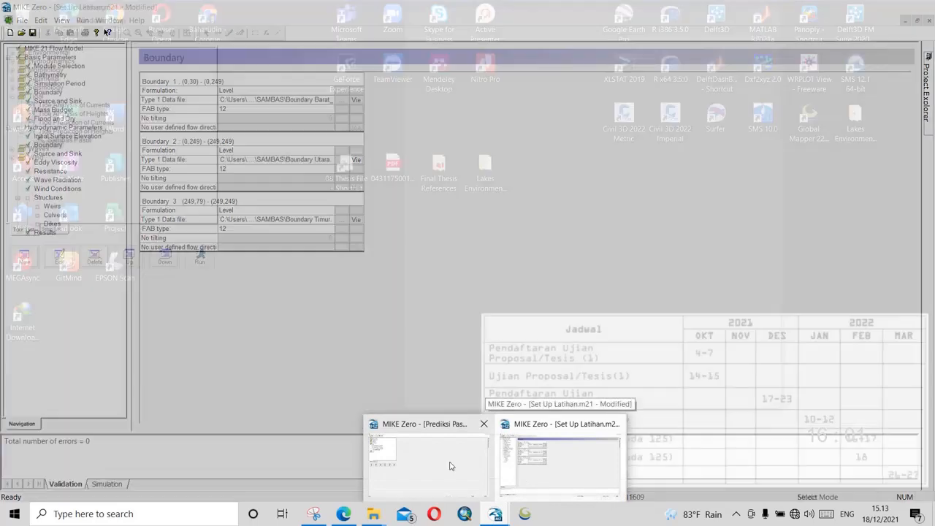
{"action": "left_click", "coordinate": [445, 463]}
{"action": "double_click", "coordinate": [58, 143]}
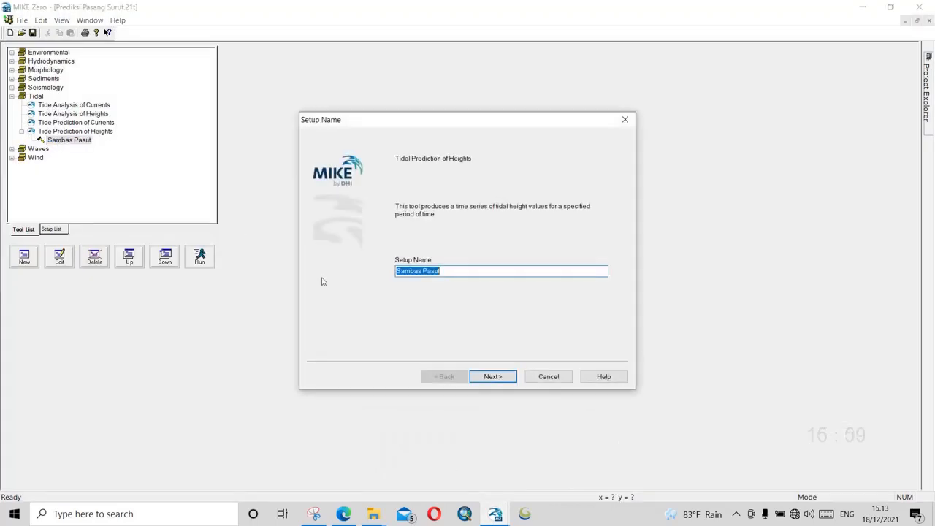
{"action": "left_click", "coordinate": [489, 382]}
{"action": "left_click", "coordinate": [491, 381]}
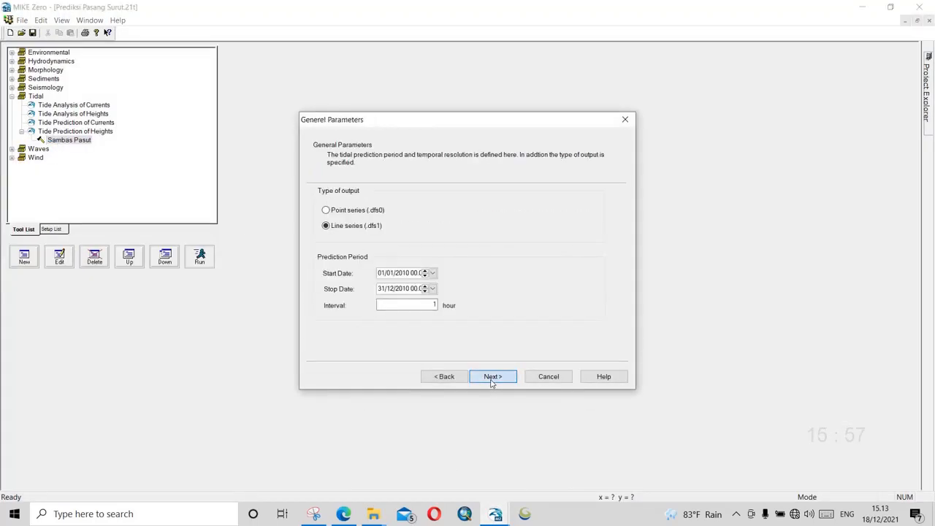
{"action": "left_click", "coordinate": [492, 380]}
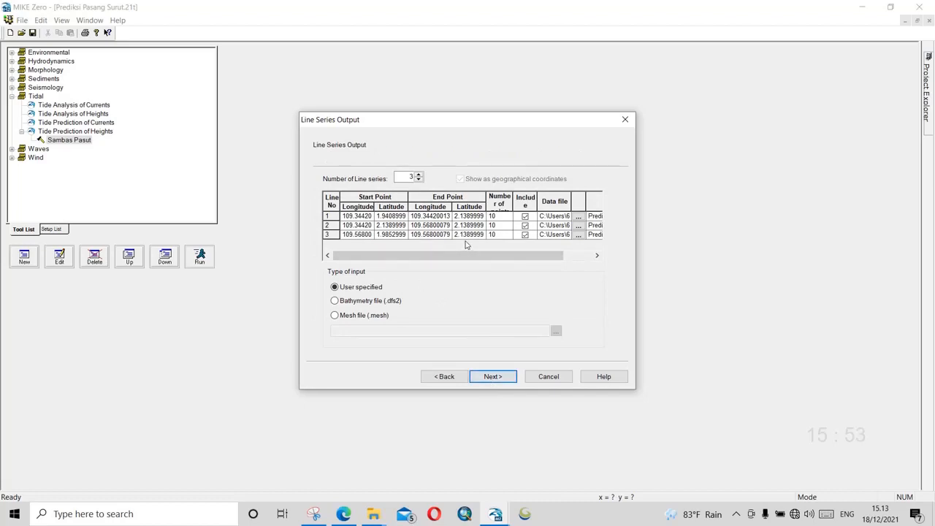
{"action": "left_click_drag", "start_coordinate": [449, 119], "coordinate": [361, 80]}
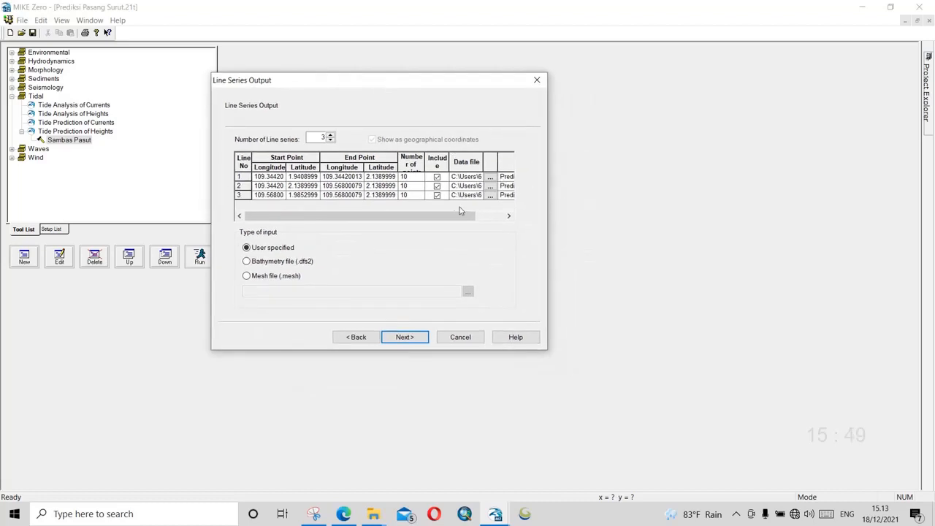
{"action": "double_click", "coordinate": [425, 156]}
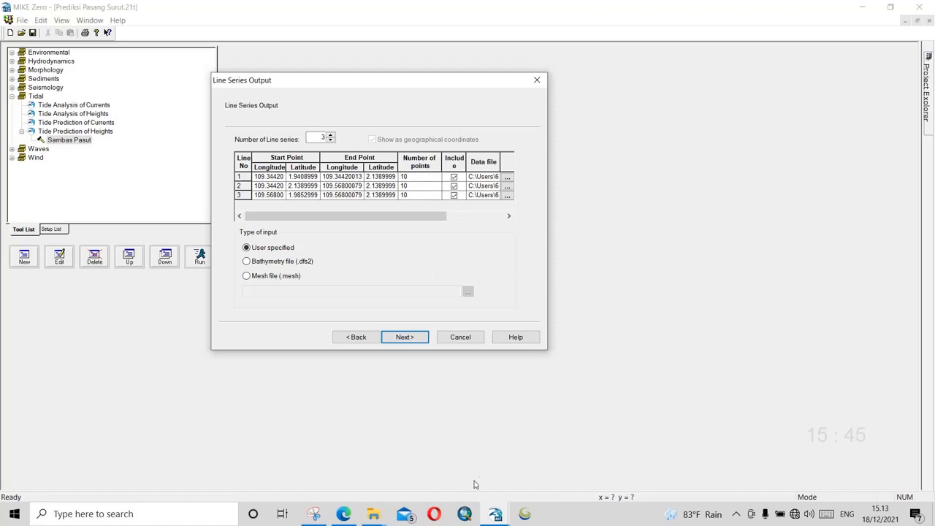
Step: Return to Set Up Latihan.m21 and check the gridpoint constraint that Boundary 1 imposes on 00Boundary Barat.dfs1
{"action": "left_click", "coordinate": [496, 513]}
{"action": "left_click", "coordinate": [563, 461]}
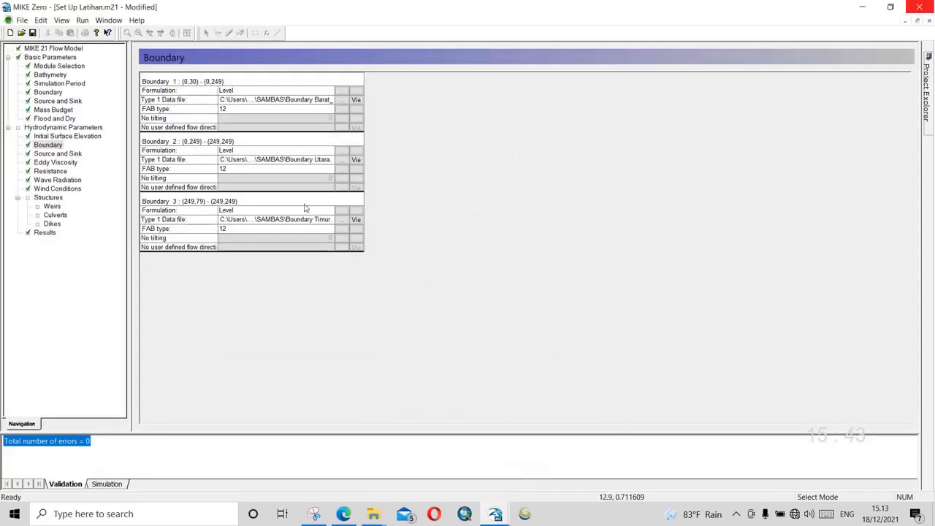
{"action": "left_click", "coordinate": [342, 100]}
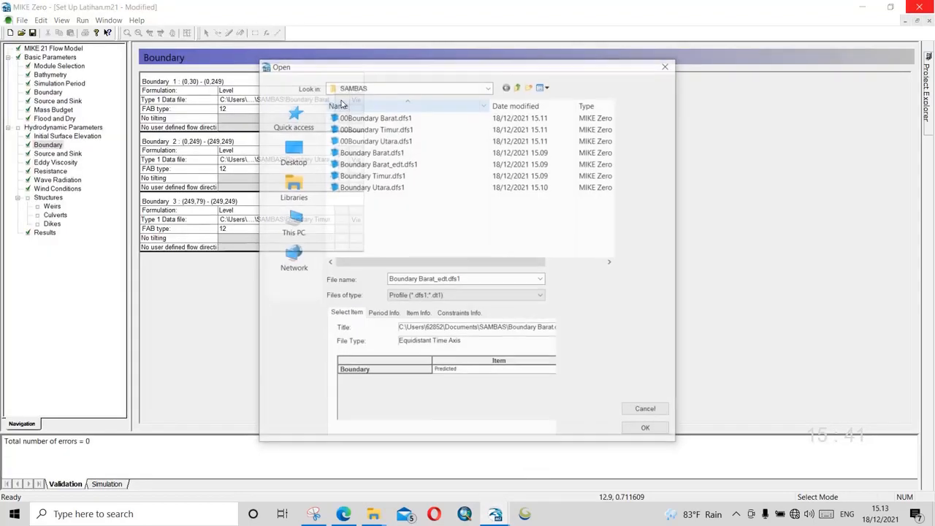
{"action": "left_click", "coordinate": [395, 117]}
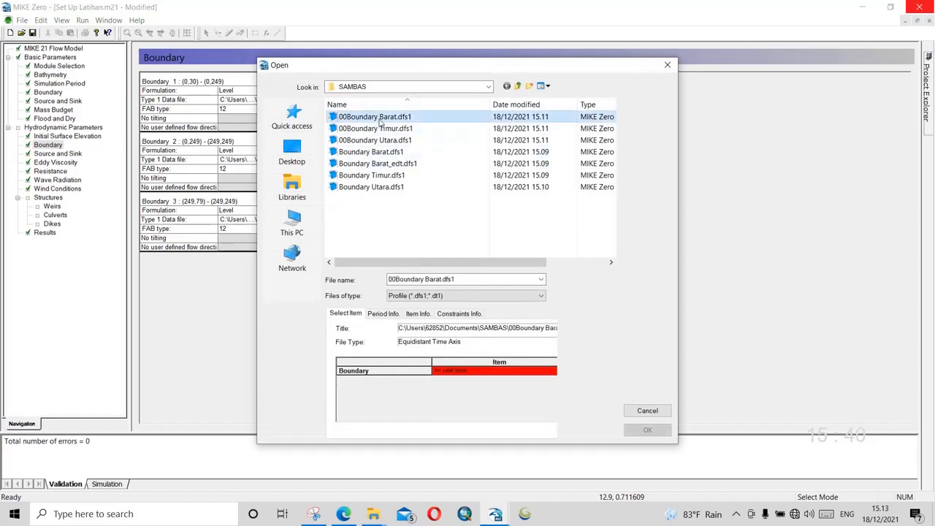
{"action": "left_click", "coordinate": [451, 319]}
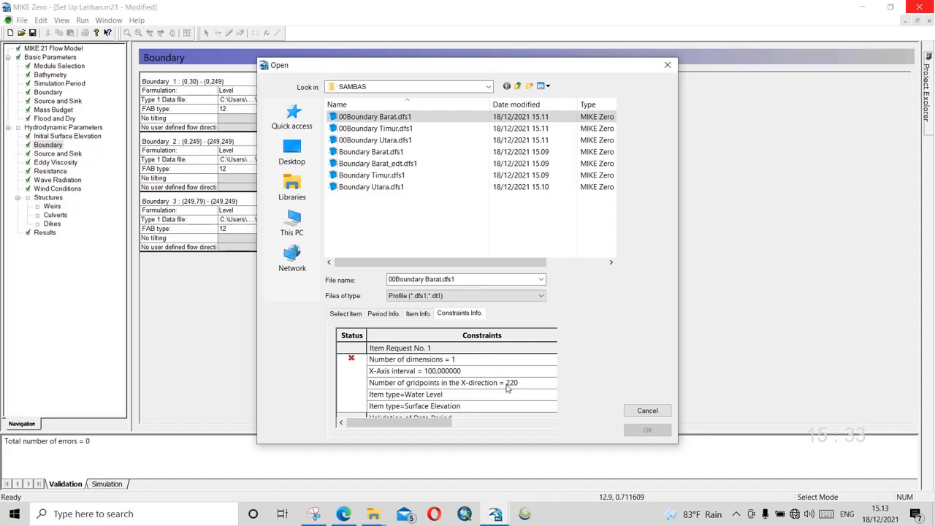
Step: Check the import constraints of 00Boundary Utara.dfs1 for Boundary 2, leaving the assigned data files as they are
{"action": "left_click", "coordinate": [374, 130]}
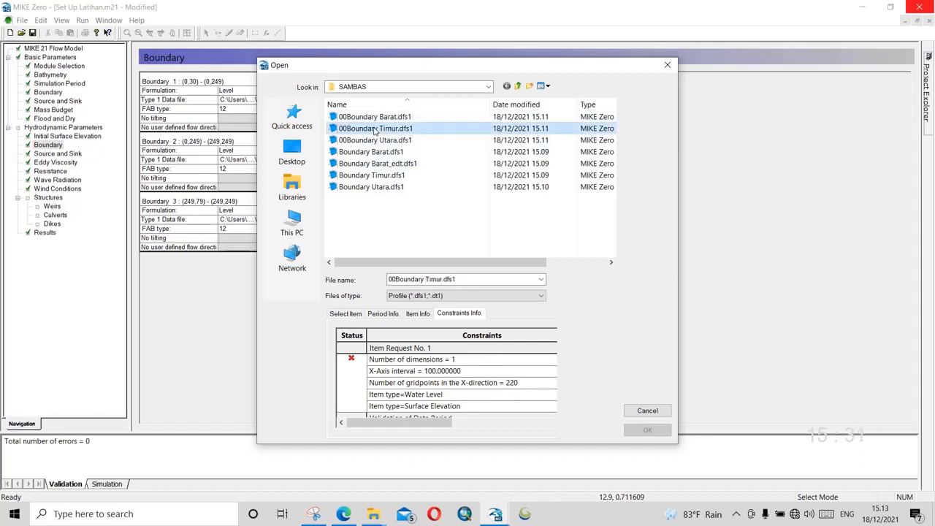
{"action": "left_click", "coordinate": [647, 411]}
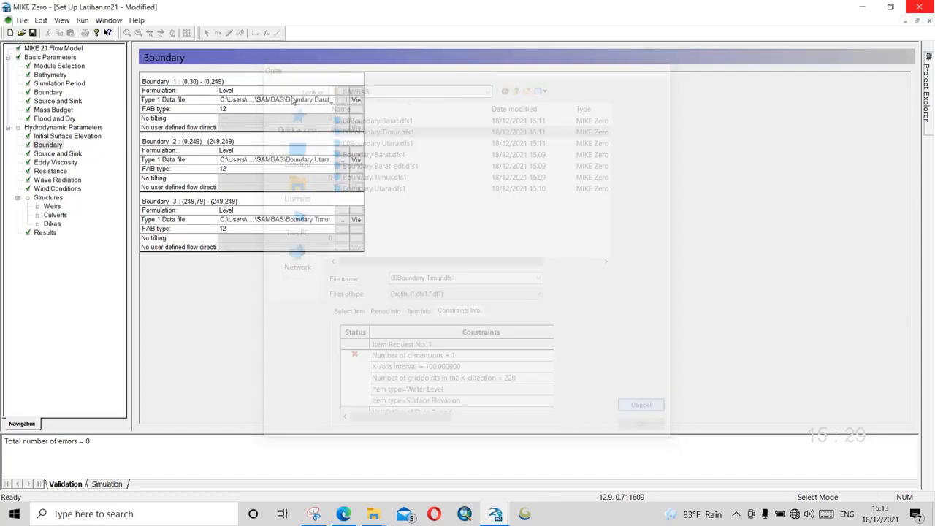
{"action": "left_click", "coordinate": [342, 159]}
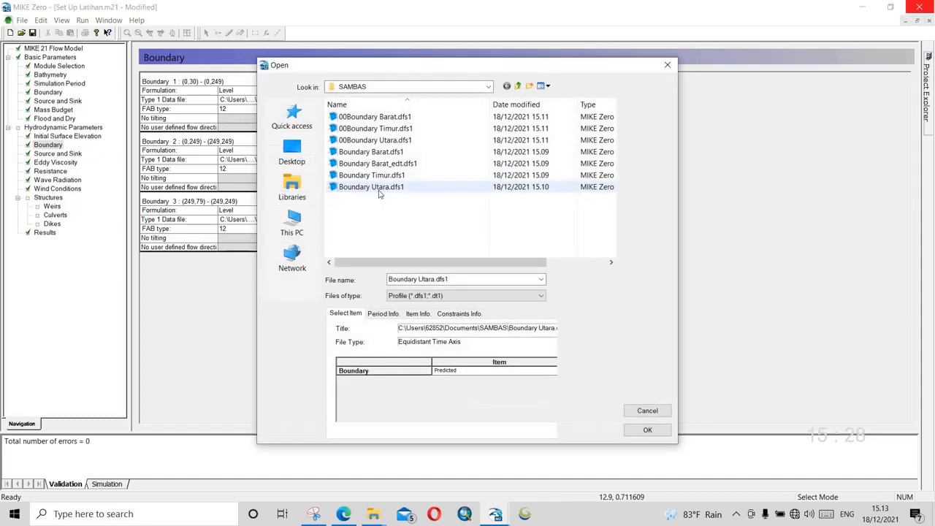
{"action": "left_click", "coordinate": [375, 140]}
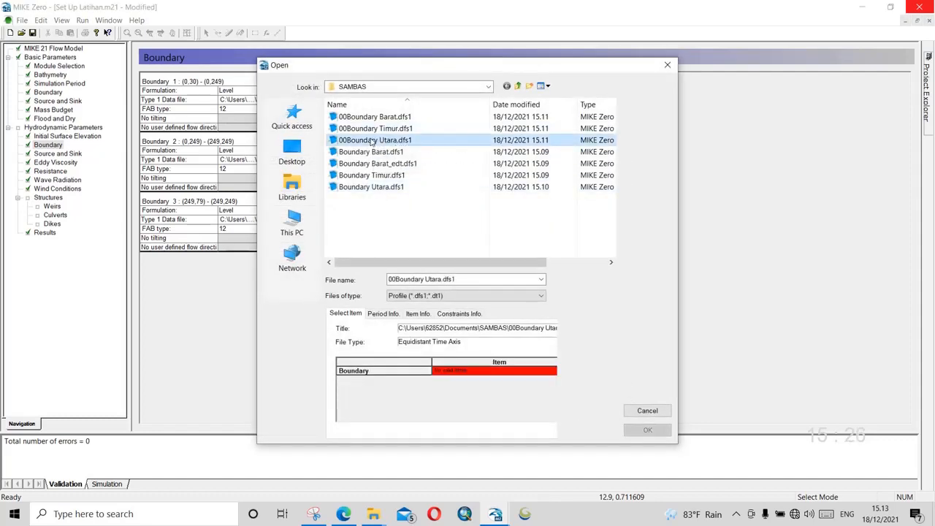
{"action": "left_click", "coordinate": [459, 314]}
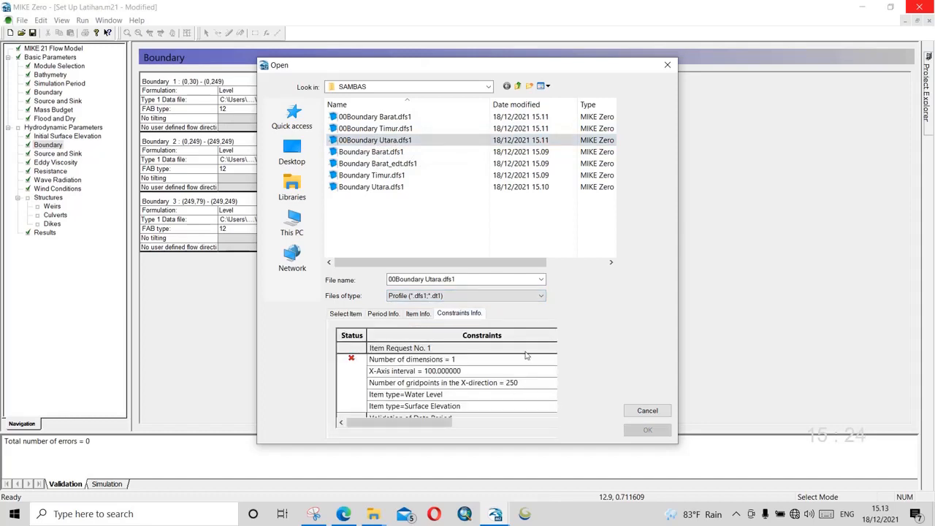
{"action": "left_click", "coordinate": [647, 410]}
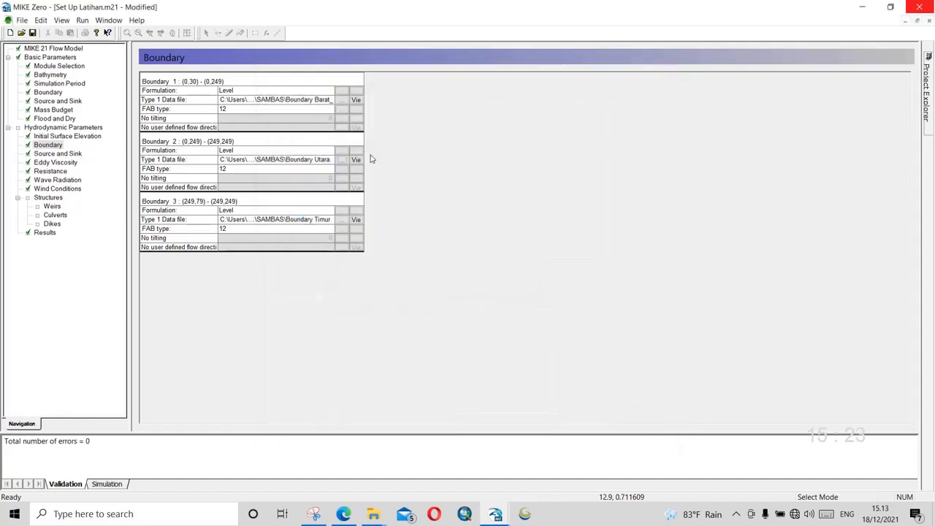
Step: Check the import constraints of 00Boundary Timur.dfs1 for Boundary 3 without assigning the file
{"action": "left_click", "coordinate": [341, 220]}
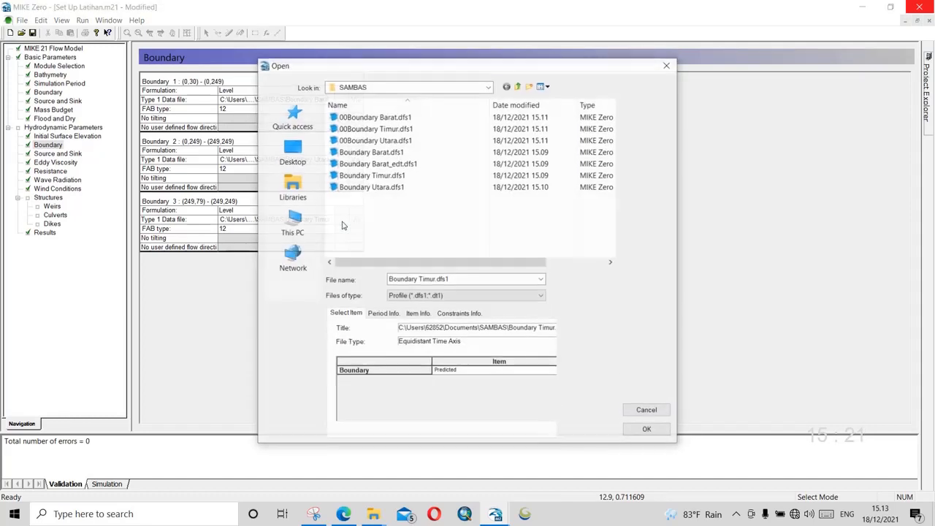
{"action": "left_click", "coordinate": [372, 129]}
{"action": "left_click", "coordinate": [461, 314]}
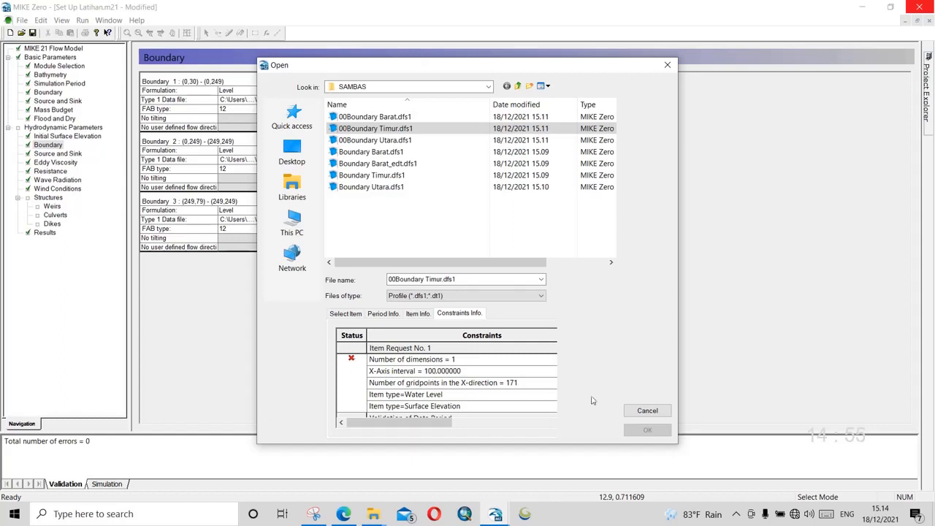
{"action": "left_click", "coordinate": [646, 410]}
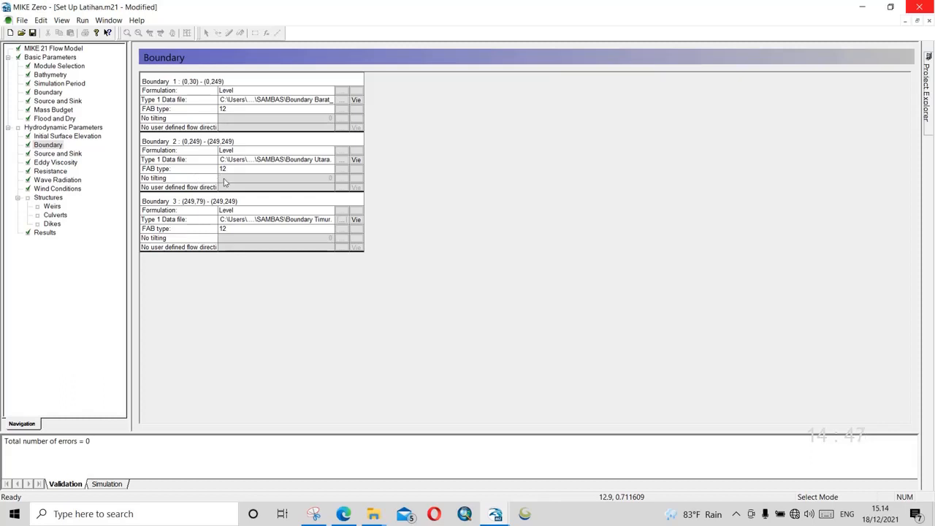
Step: In the Prediksi Pasang Surut line series output, set the number of points to 220, 250 and 171 for lines 1 to 3
{"action": "mouse_move", "coordinate": [497, 516]}
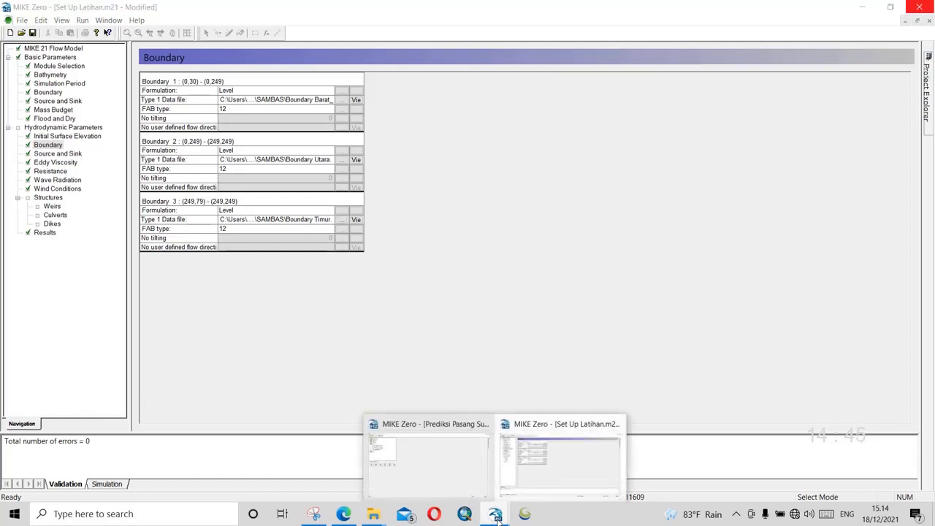
{"action": "left_click", "coordinate": [438, 467]}
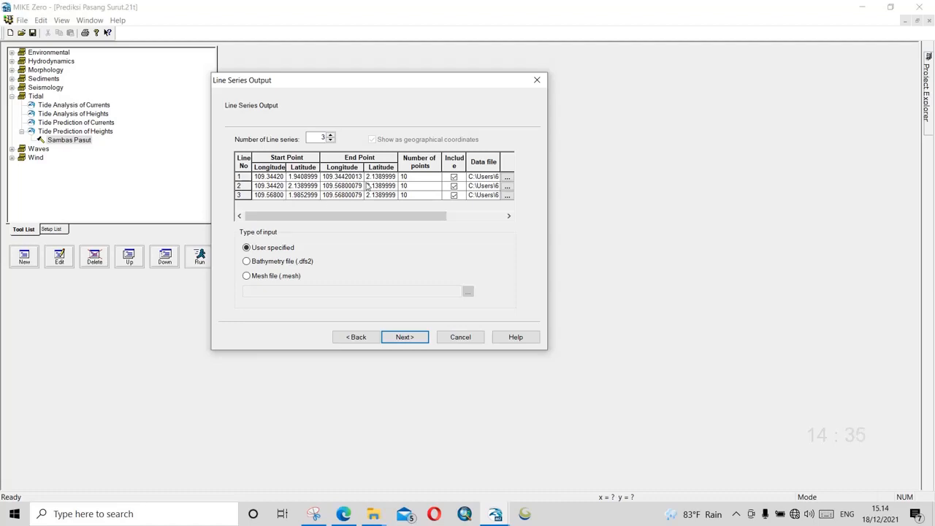
{"action": "left_click", "coordinate": [431, 180]}
{"action": "type", "text": "22"}
{"action": "left_click", "coordinate": [429, 187]}
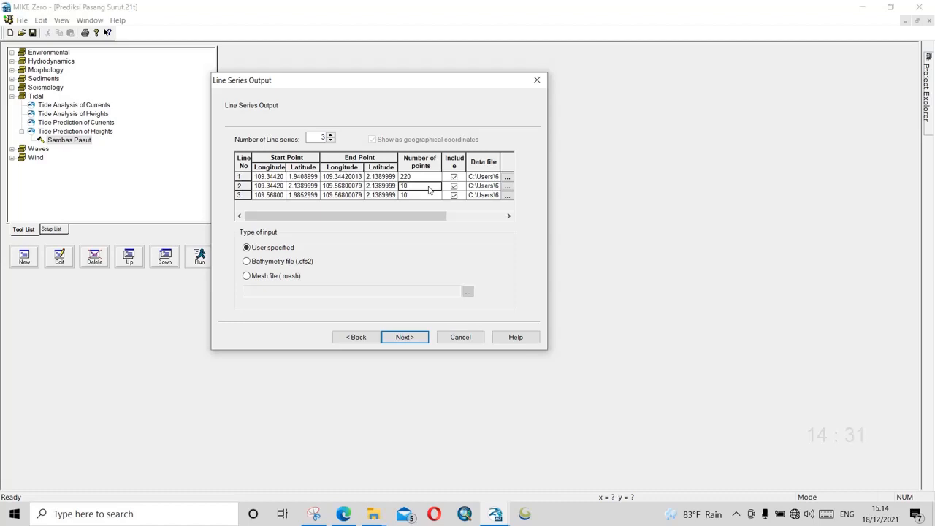
{"action": "type", "text": "250"}
{"action": "left_click", "coordinate": [418, 196]}
{"action": "type", "text": "171"}
Step: Execute the Sambas Pasut tide prediction and finish its setup
{"action": "left_click", "coordinate": [405, 337]}
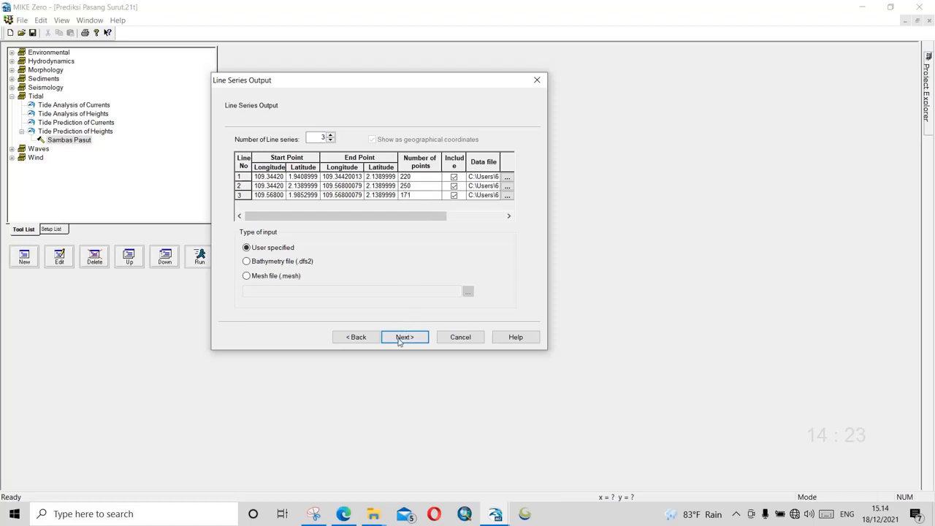
{"action": "left_click", "coordinate": [384, 278]}
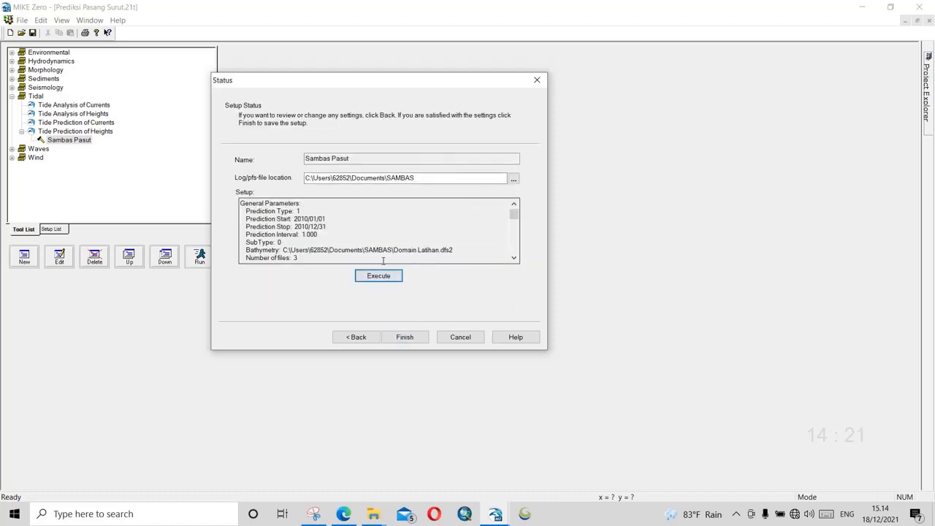
{"action": "left_click", "coordinate": [470, 294]}
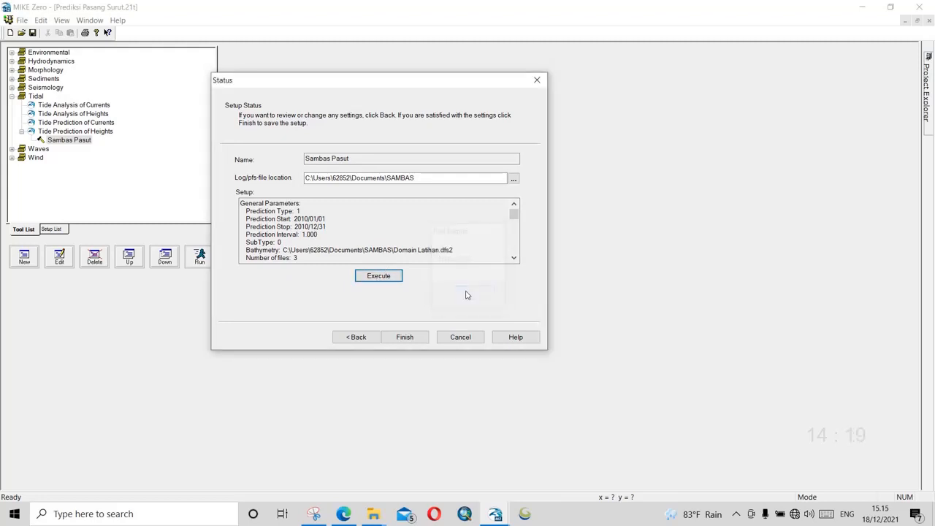
{"action": "left_click", "coordinate": [406, 337]}
Step: Switch to the SAMBAS folder in File Explorer, sort it by date modified, open 00Boundary Timur.dfs1 and show its file properties
{"action": "mouse_move", "coordinate": [373, 514]}
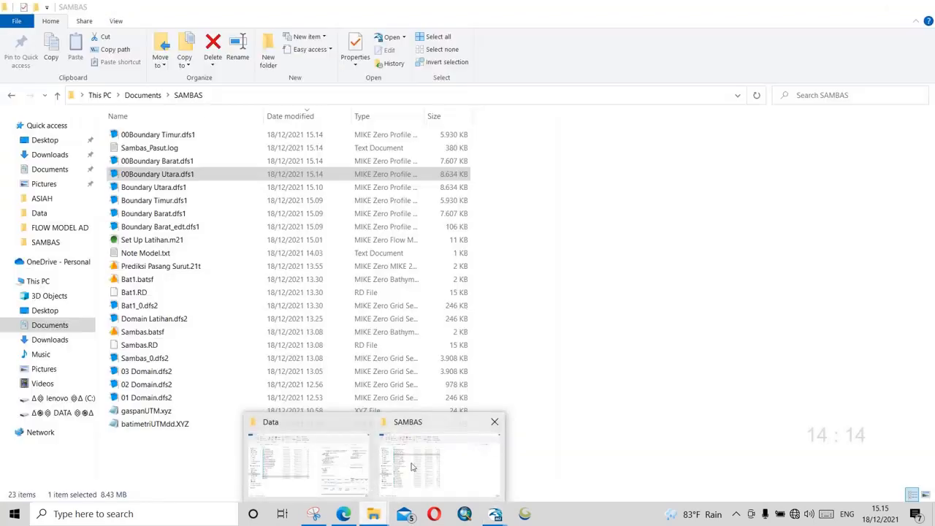
{"action": "left_click", "coordinate": [413, 468]}
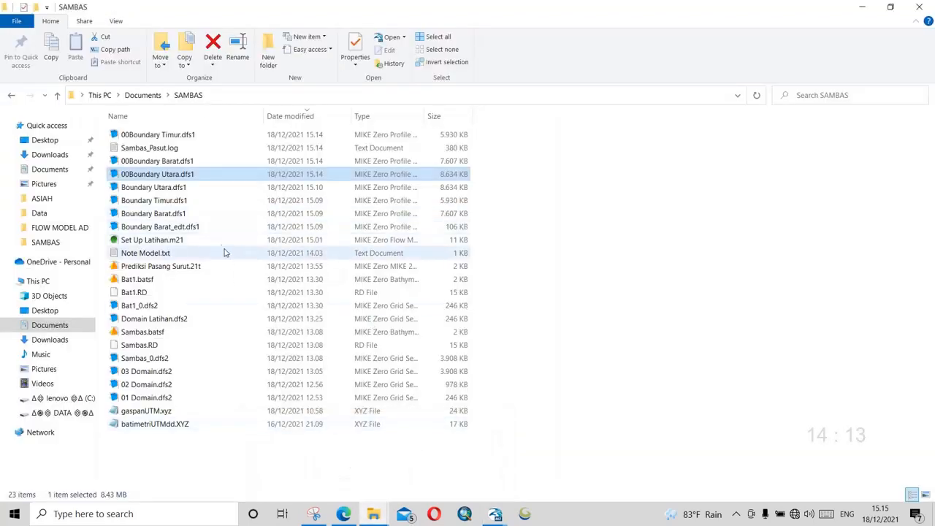
{"action": "left_click", "coordinate": [359, 119]}
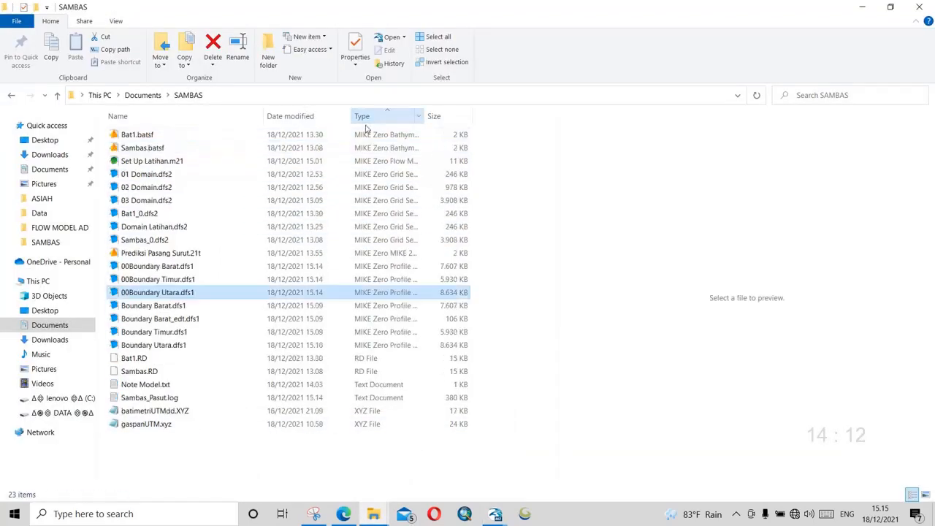
{"action": "left_click", "coordinate": [310, 119]}
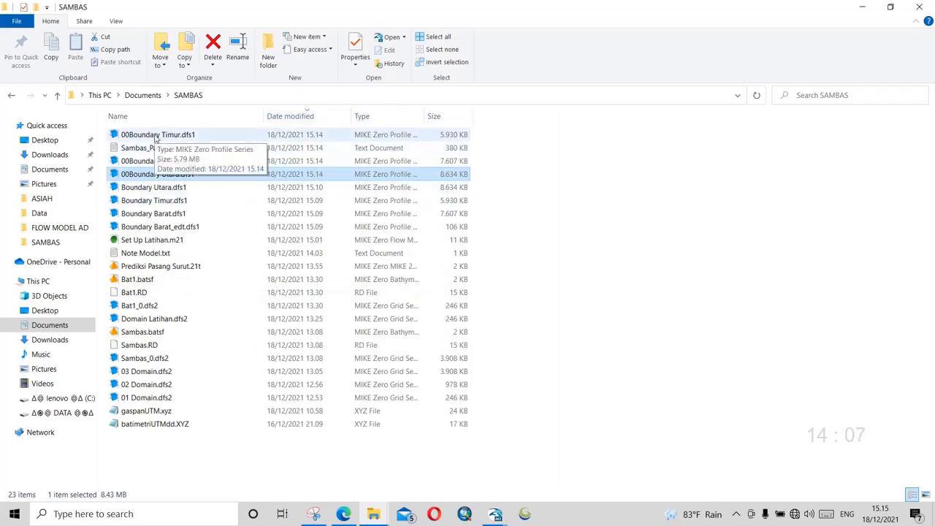
{"action": "left_click", "coordinate": [156, 136]}
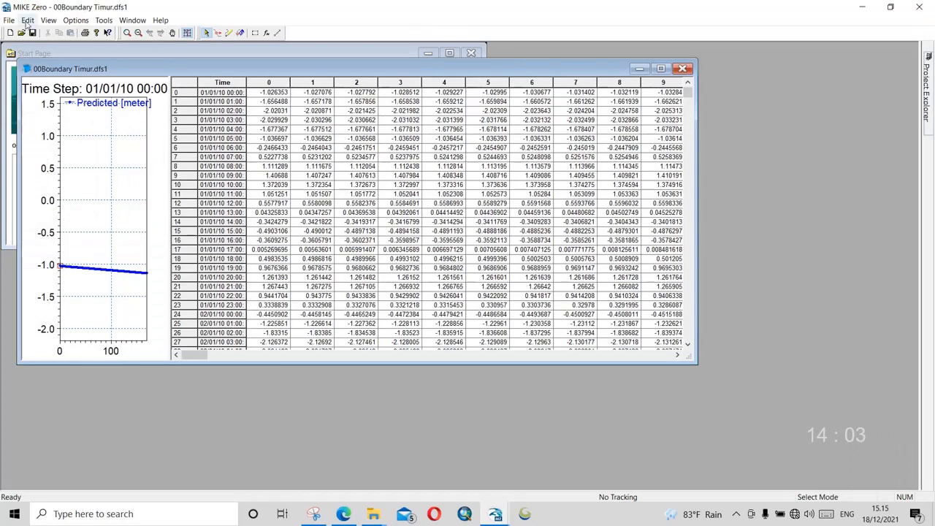
{"action": "left_click", "coordinate": [27, 19]}
{"action": "left_click", "coordinate": [52, 99]}
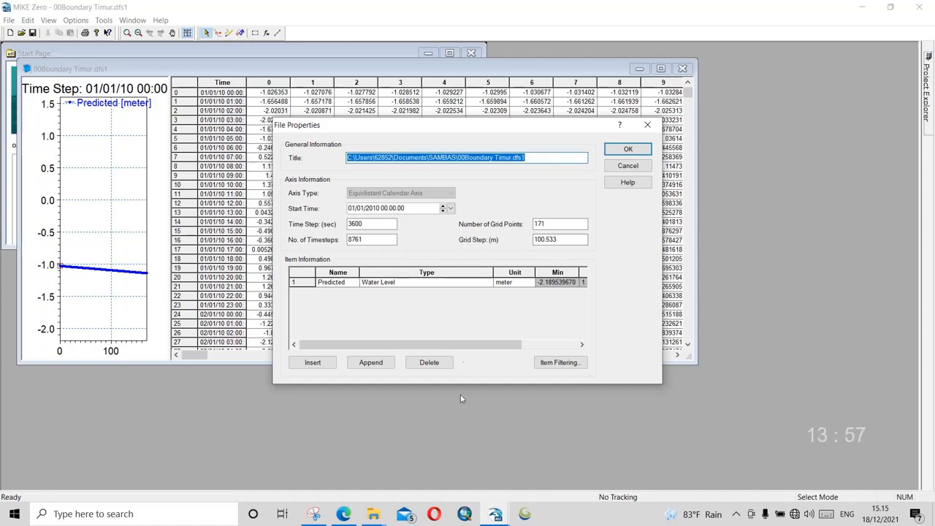
Step: Return to Set Up Latihan.m21 and check the X-axis interval and grid point constraints of 00Boundary Barat.dfs1 for Boundary 1
{"action": "left_click", "coordinate": [496, 514]}
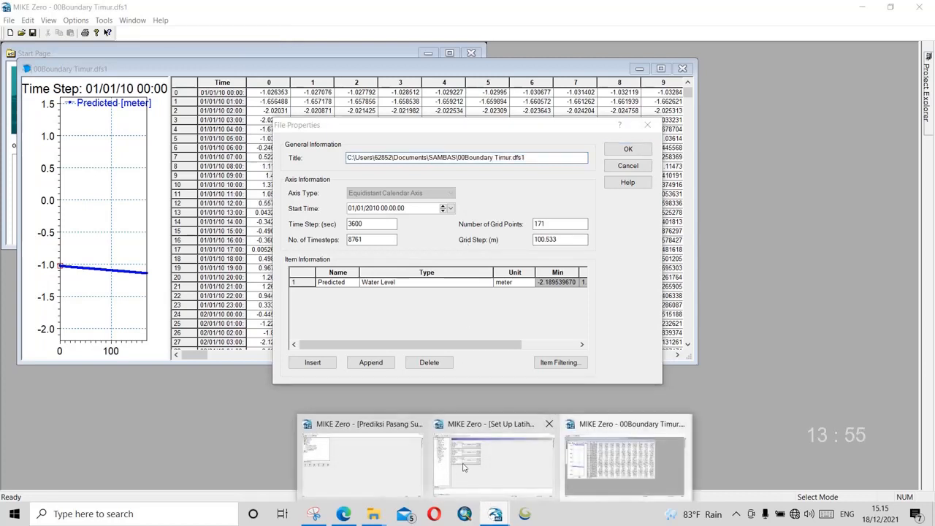
{"action": "left_click", "coordinate": [463, 468]}
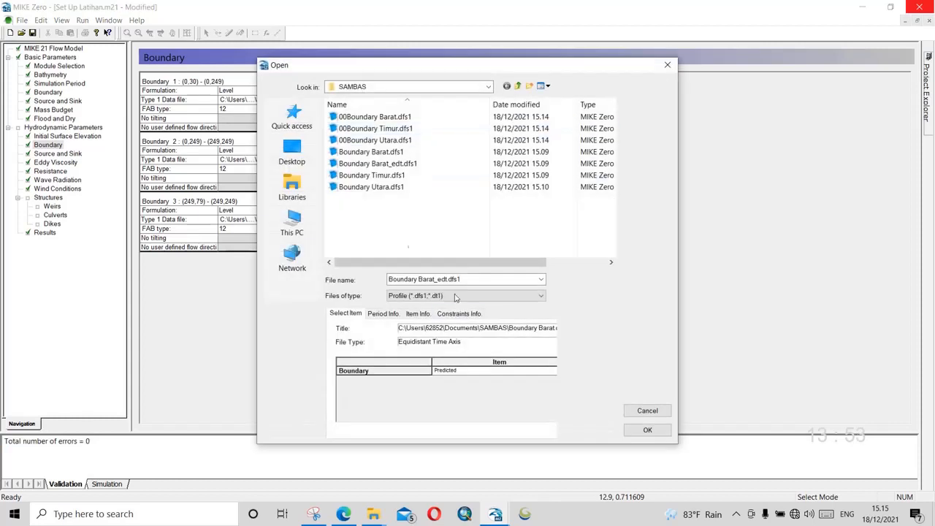
{"action": "left_click", "coordinate": [461, 314]}
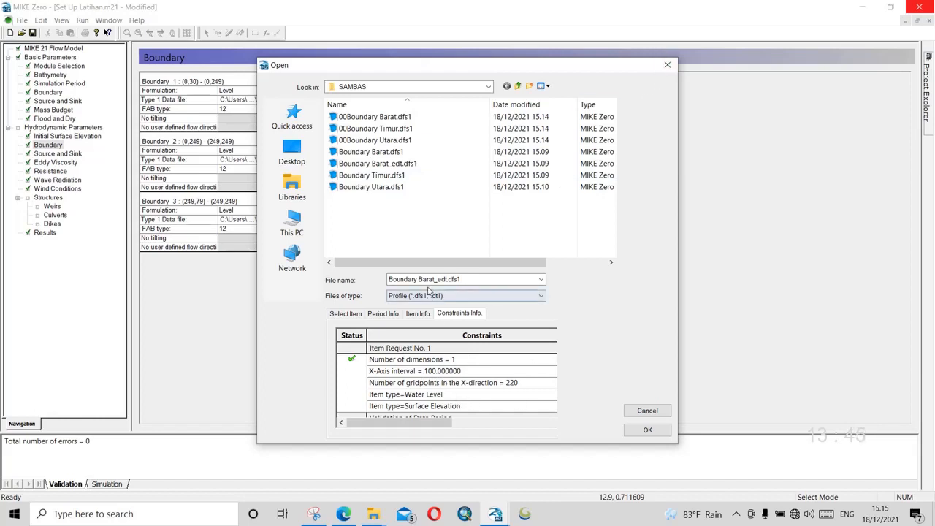
{"action": "left_click", "coordinate": [648, 410]}
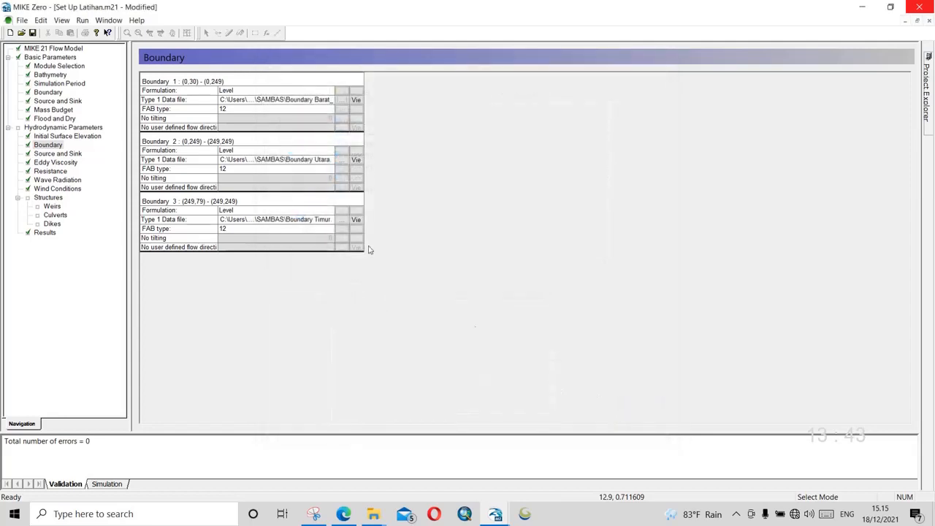
{"action": "left_click", "coordinate": [342, 100]}
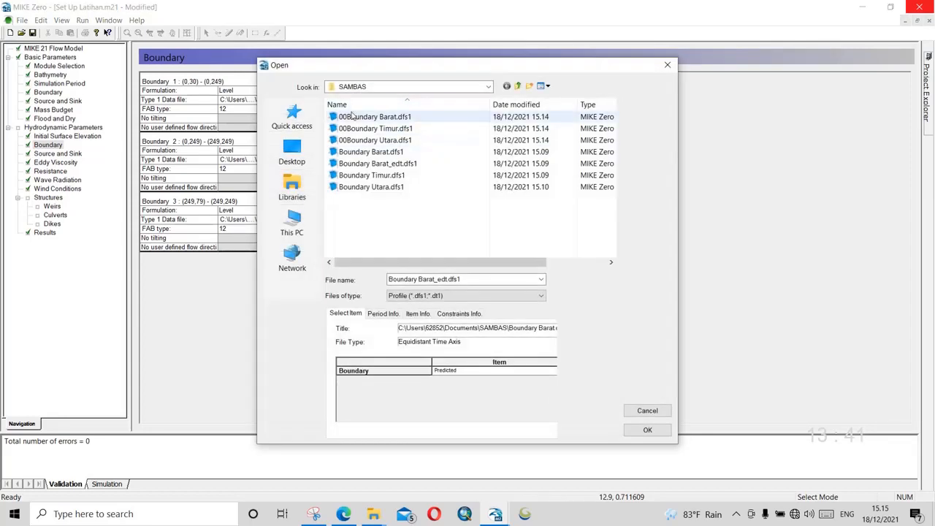
{"action": "left_click", "coordinate": [408, 119]}
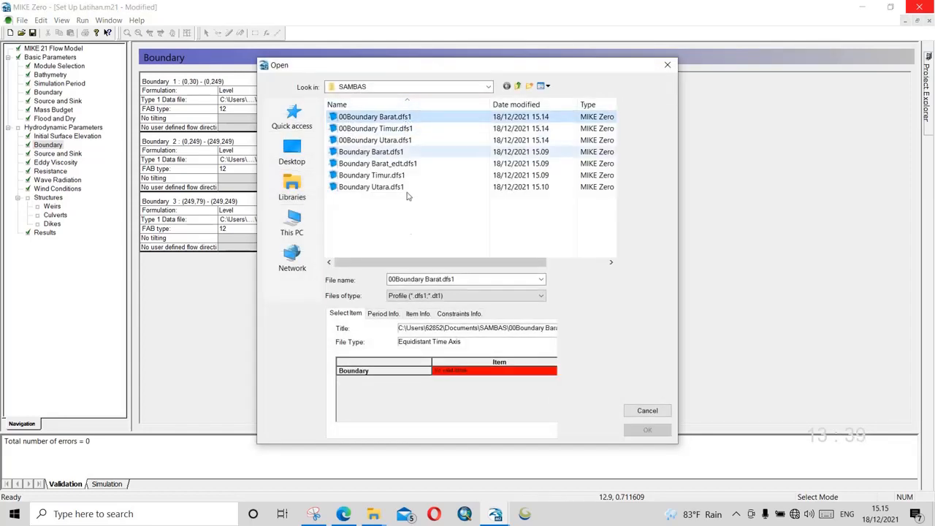
{"action": "left_click", "coordinate": [456, 314]}
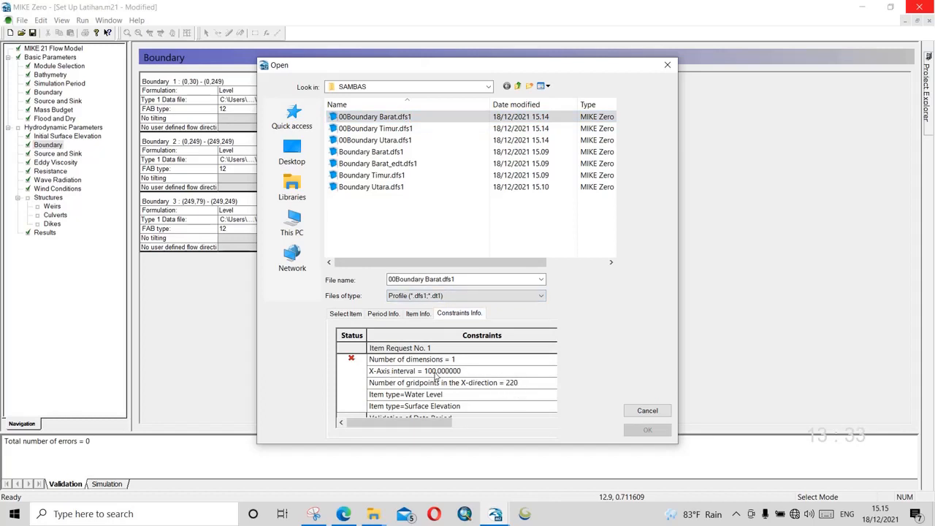
{"action": "left_click", "coordinate": [647, 411]}
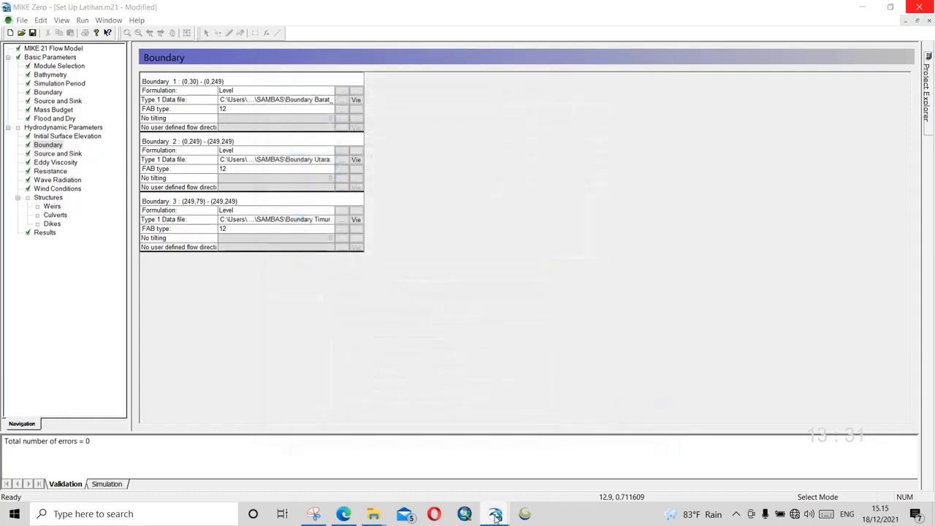
Step: Set the grid step of 00Boundary Timur.dfs1 to 100 m, then save and close the file
{"action": "mouse_move", "coordinate": [495, 513]}
{"action": "left_click", "coordinate": [628, 446]}
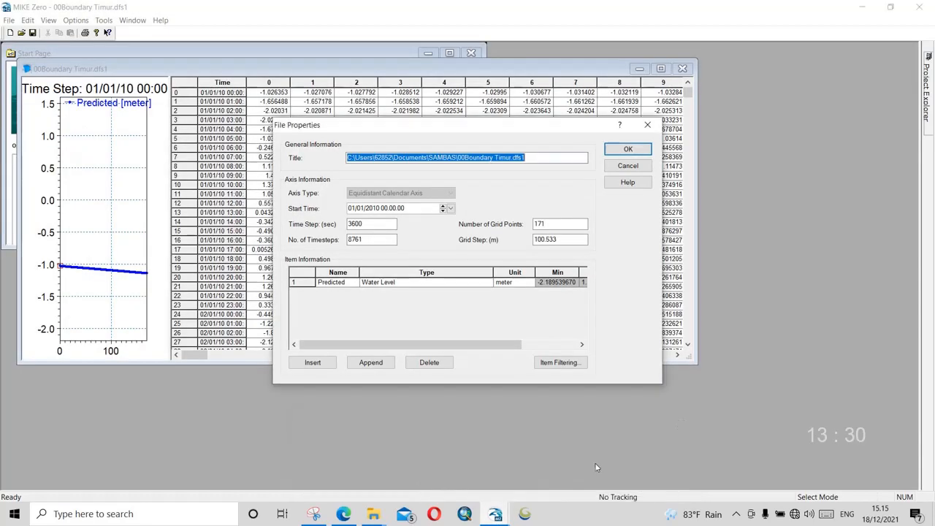
{"action": "double_click", "coordinate": [544, 240]}
{"action": "type", "text": "100"}
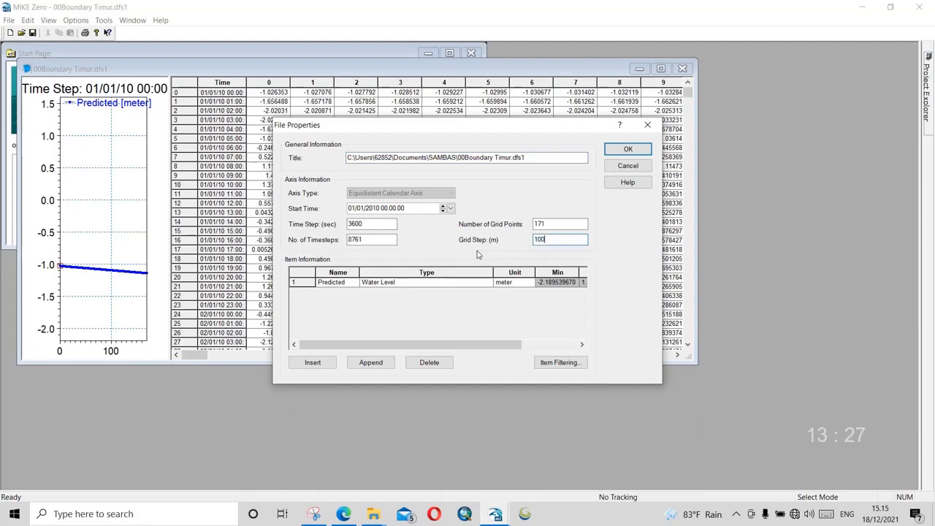
{"action": "left_click", "coordinate": [627, 149]}
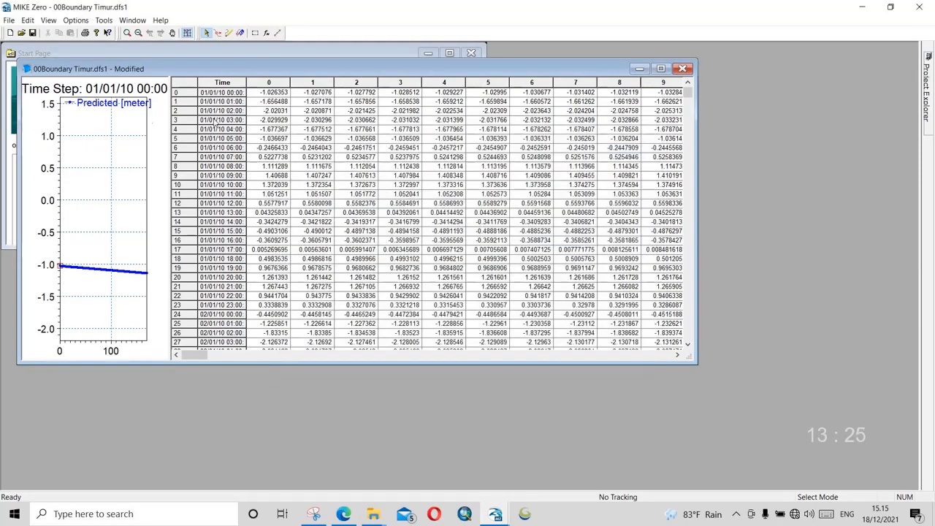
{"action": "left_click", "coordinate": [920, 7]}
Step: Open 00Boundary Barat.dfs1 from the SAMBAS folder, set its grid step to 100 m, then save and close the file
{"action": "mouse_move", "coordinate": [373, 514]}
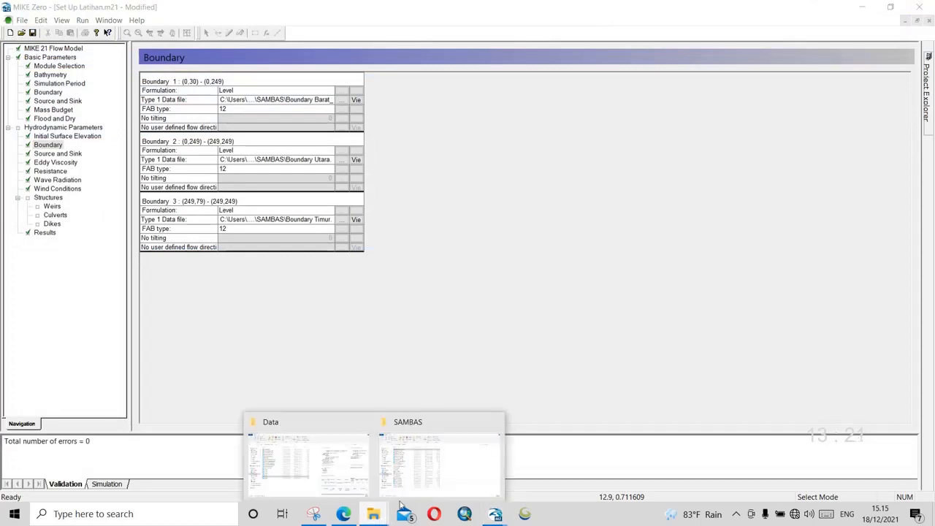
{"action": "left_click", "coordinate": [420, 482]}
{"action": "left_click", "coordinate": [192, 162]}
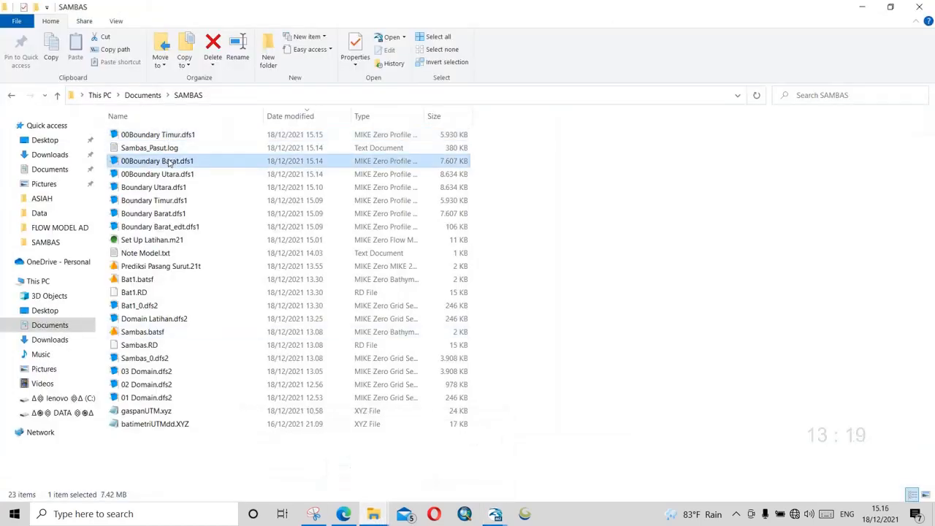
{"action": "double_click", "coordinate": [192, 162]}
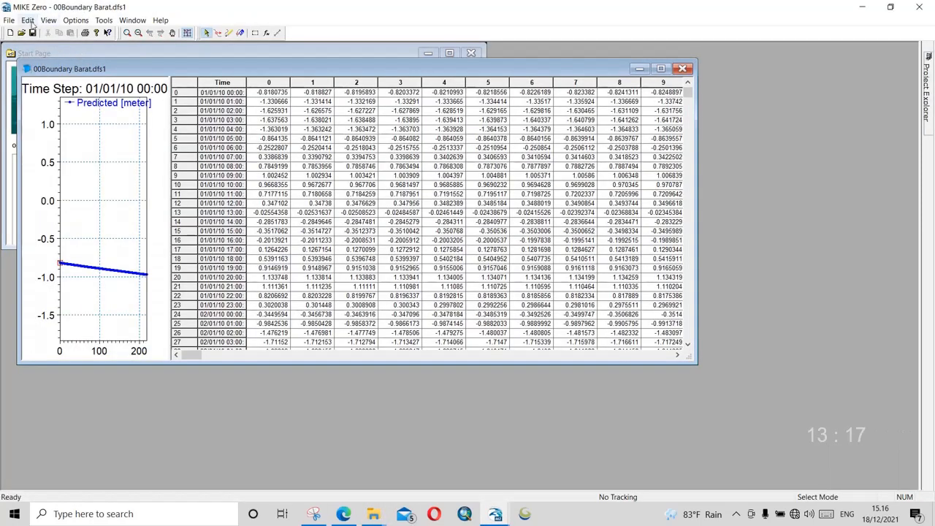
{"action": "left_click", "coordinate": [27, 19]}
{"action": "left_click", "coordinate": [53, 98]}
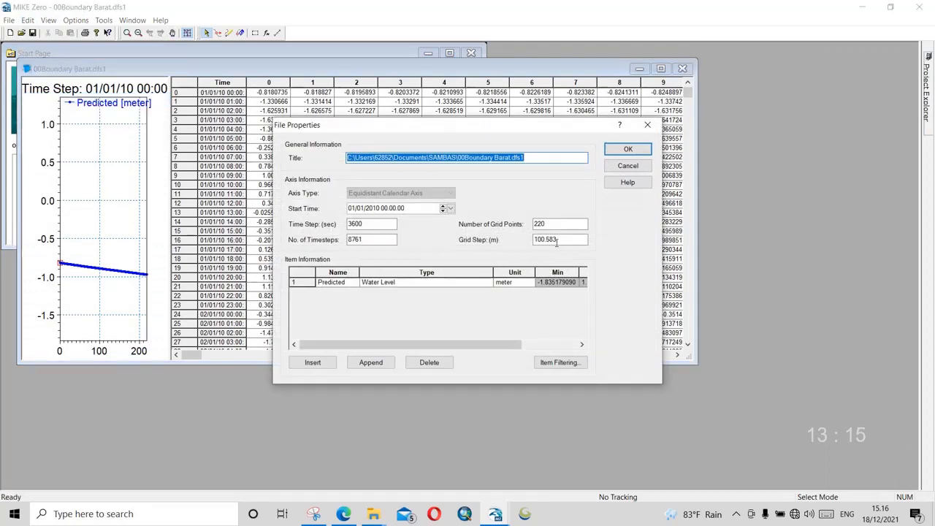
{"action": "left_click_drag", "start_coordinate": [563, 239], "coordinate": [493, 239]}
{"action": "type", "text": "100"}
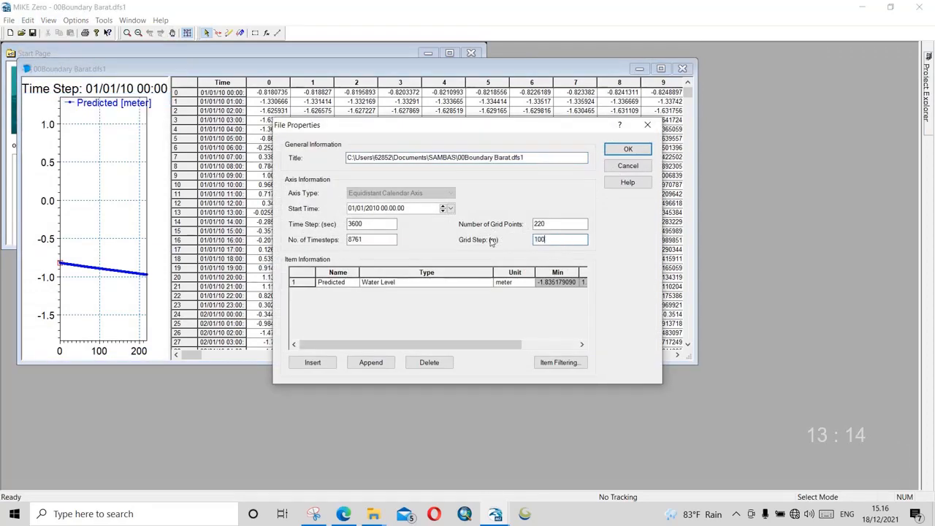
{"action": "left_click", "coordinate": [628, 149]}
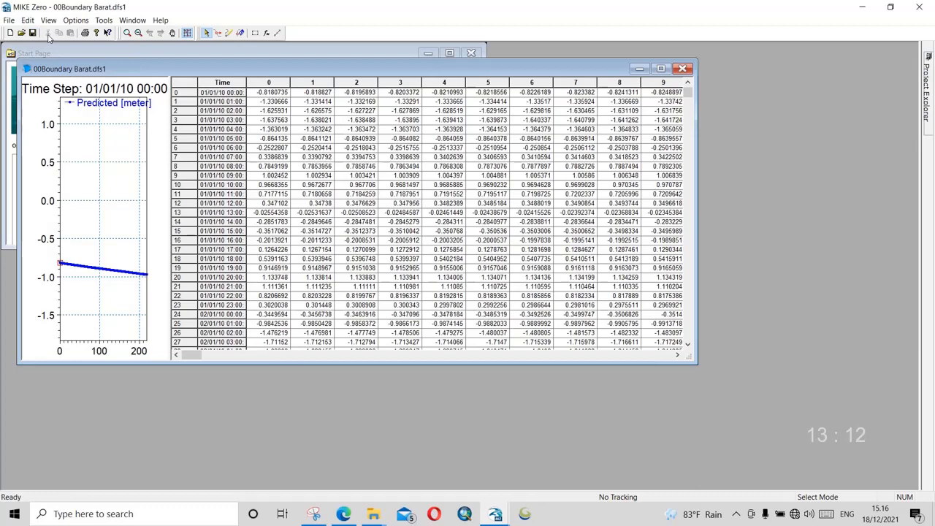
{"action": "left_click", "coordinate": [922, 6]}
Step: Open 00Boundary Utara.dfs1, set its grid step to 100 m, then save and close the file
{"action": "left_click", "coordinate": [167, 179]}
{"action": "double_click", "coordinate": [167, 180]}
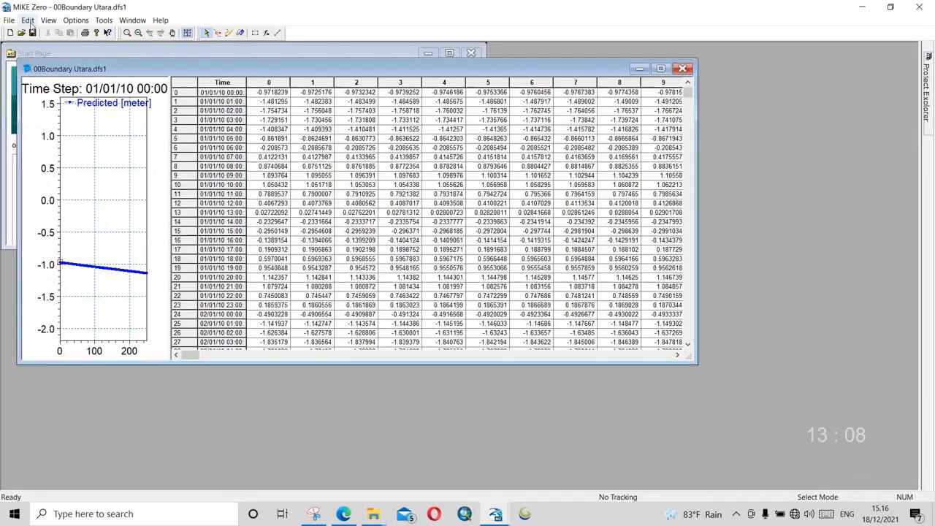
{"action": "left_click", "coordinate": [30, 21]}
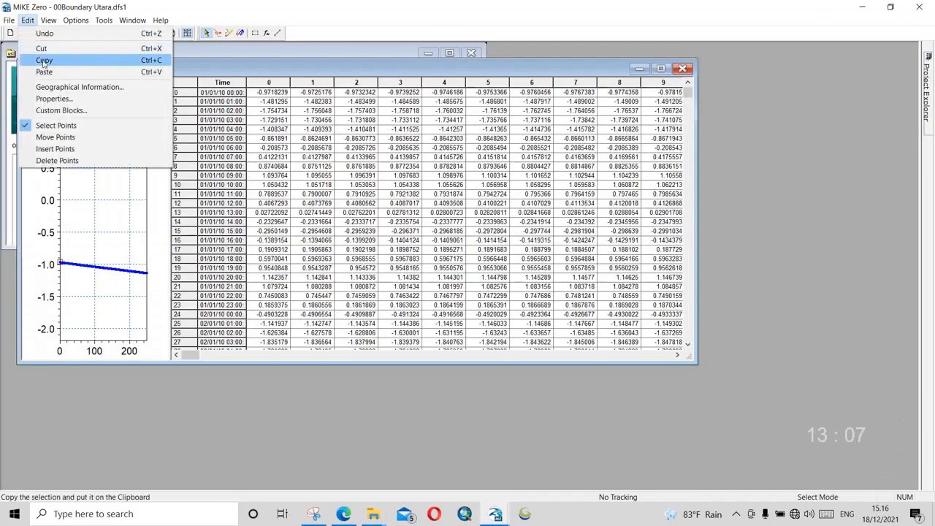
{"action": "left_click", "coordinate": [47, 99]}
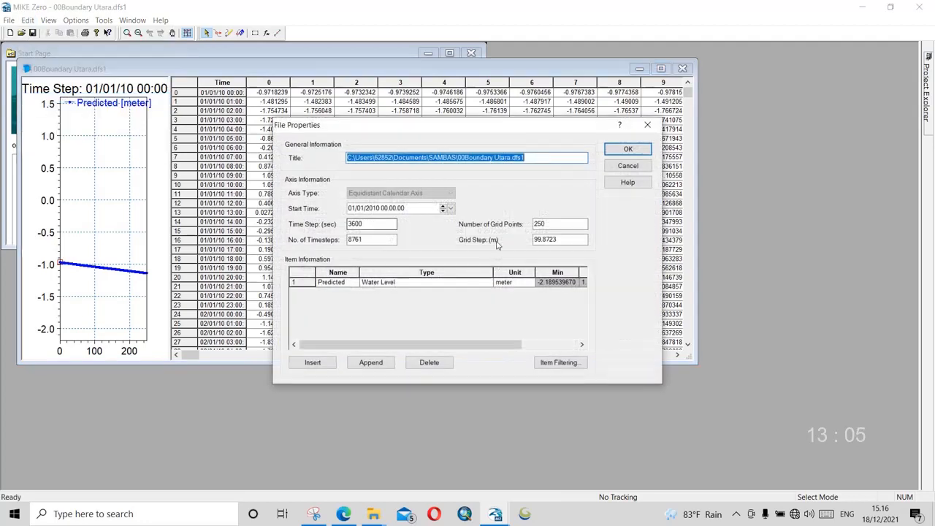
{"action": "left_click_drag", "start_coordinate": [557, 240], "coordinate": [510, 244]}
{"action": "type", "text": "100"}
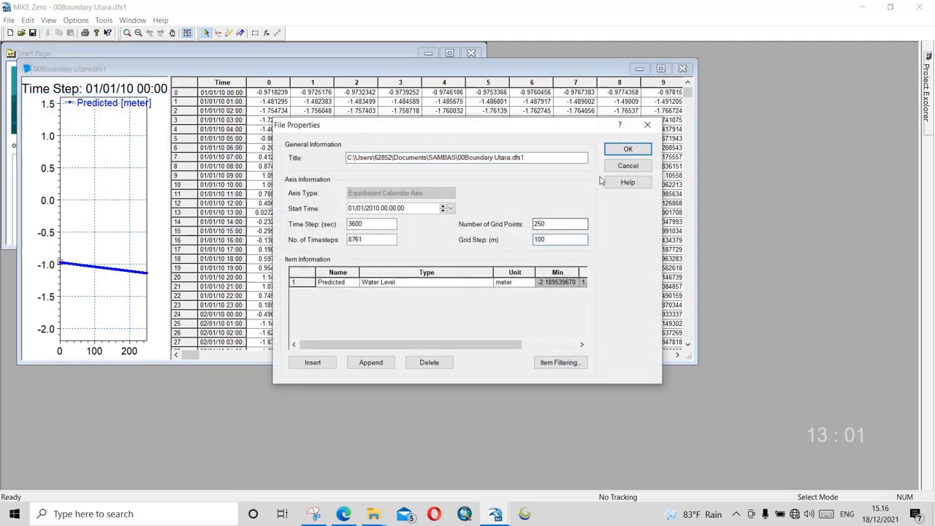
{"action": "left_click", "coordinate": [627, 149]}
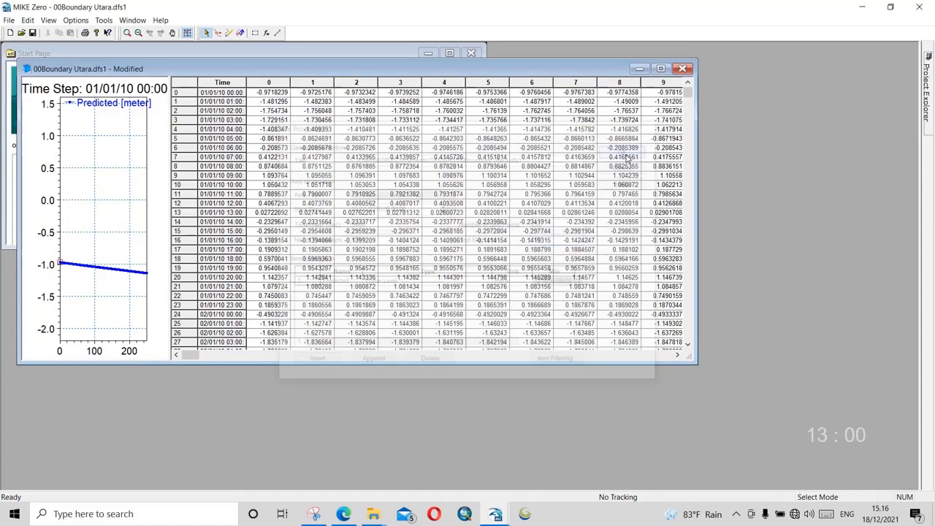
{"action": "left_click", "coordinate": [32, 35]}
Step: Return to Set Up Latihan.m21 and assign 00Boundary Barat.dfs1 as the data file of Boundary 1
{"action": "left_click", "coordinate": [491, 514]}
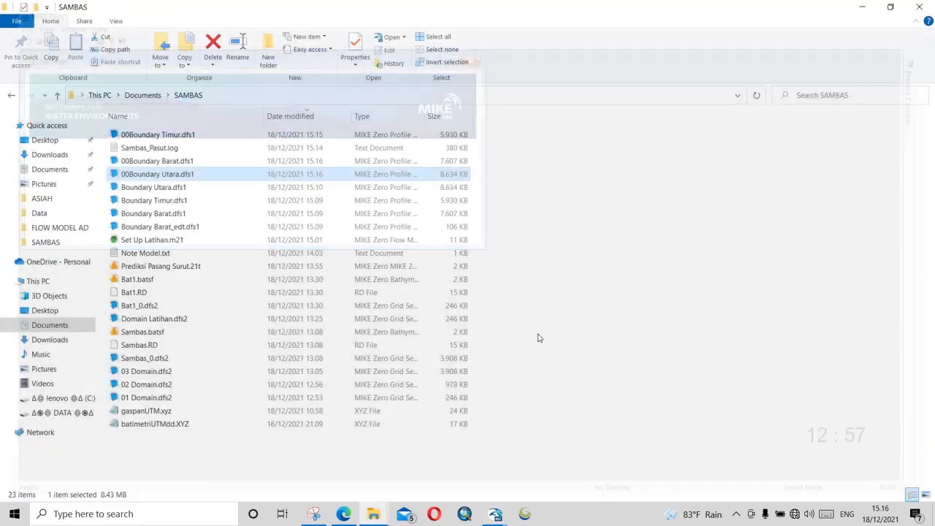
{"action": "mouse_move", "coordinate": [491, 514]}
{"action": "left_click", "coordinate": [553, 468]}
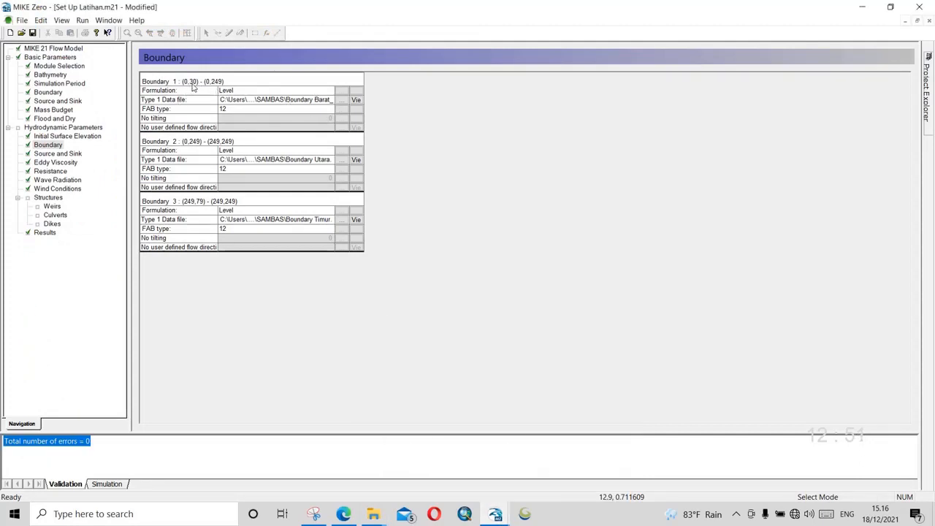
{"action": "left_click", "coordinate": [343, 101]}
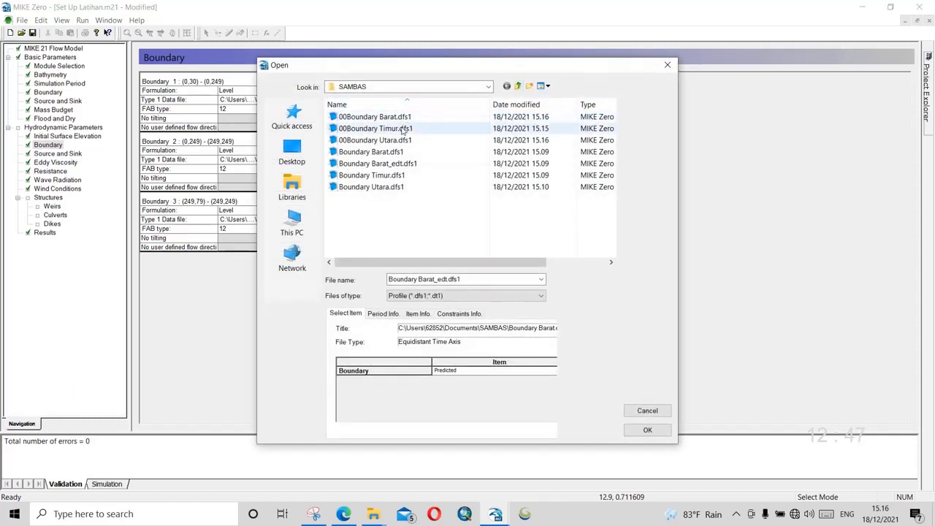
{"action": "double_click", "coordinate": [388, 118]}
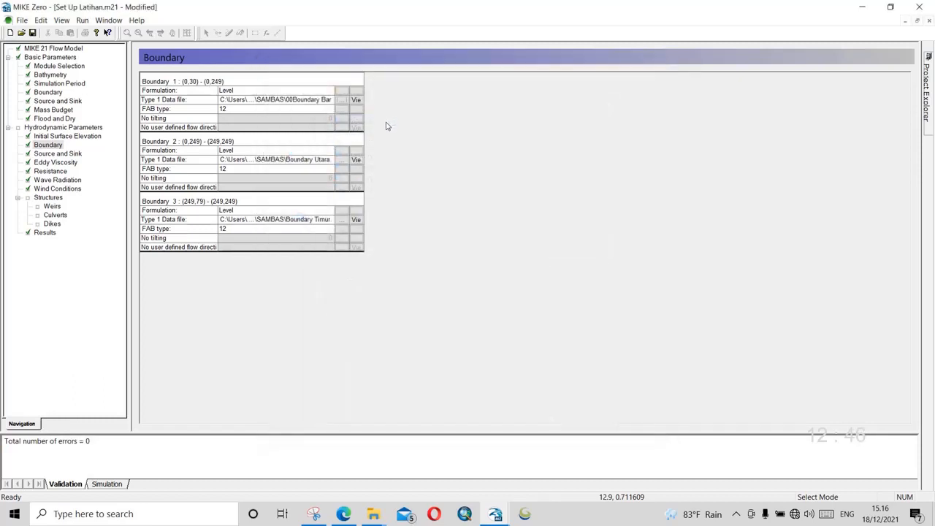
Step: Assign 00Boundary Utara.dfs1 as the data file of Boundary 2 after checking its constraints
{"action": "left_click", "coordinate": [341, 159]}
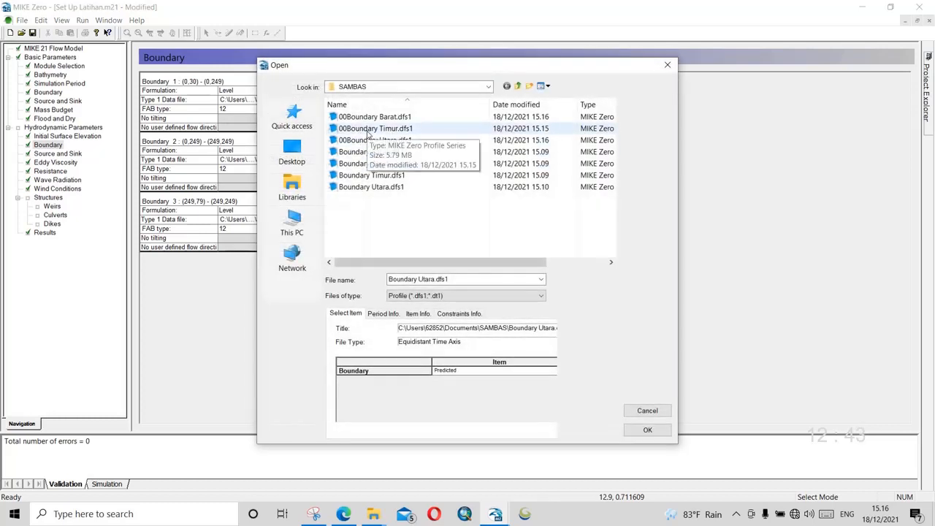
{"action": "left_click", "coordinate": [368, 140]}
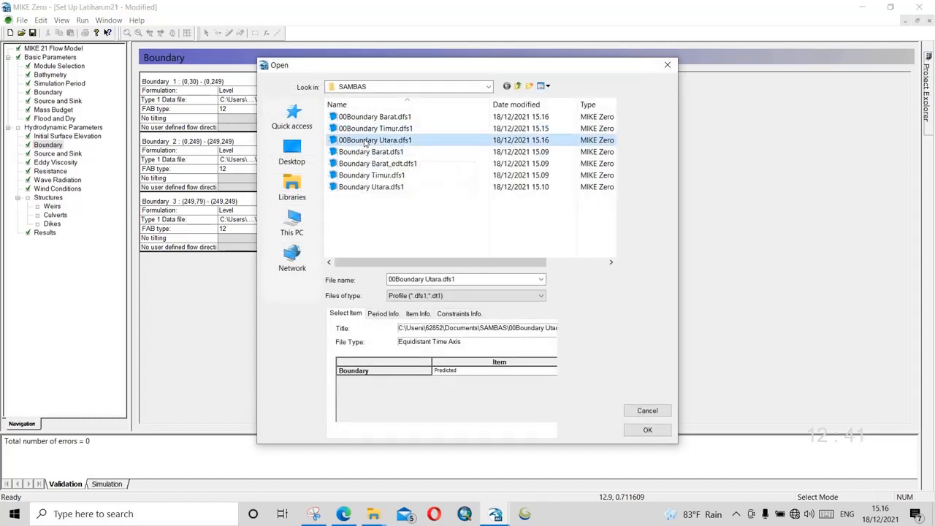
{"action": "left_click", "coordinate": [461, 313]}
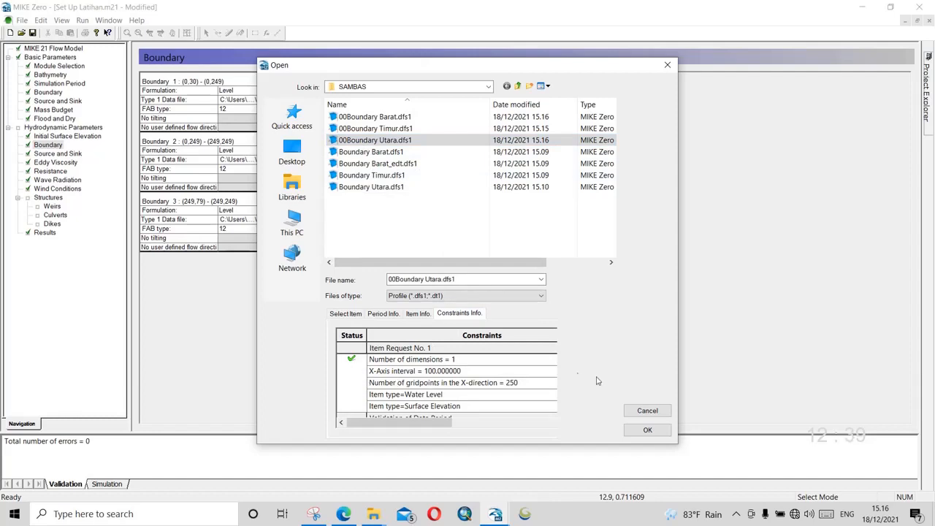
{"action": "left_click", "coordinate": [648, 428]}
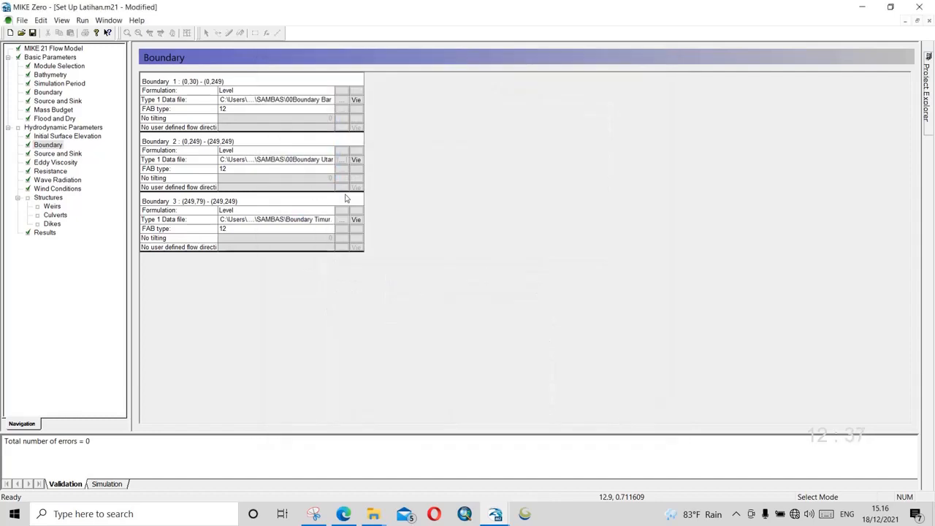
Step: Assign 00Boundary Timur.dfs1 as the data file of Boundary 3 after checking its constraints
{"action": "left_click", "coordinate": [347, 219]}
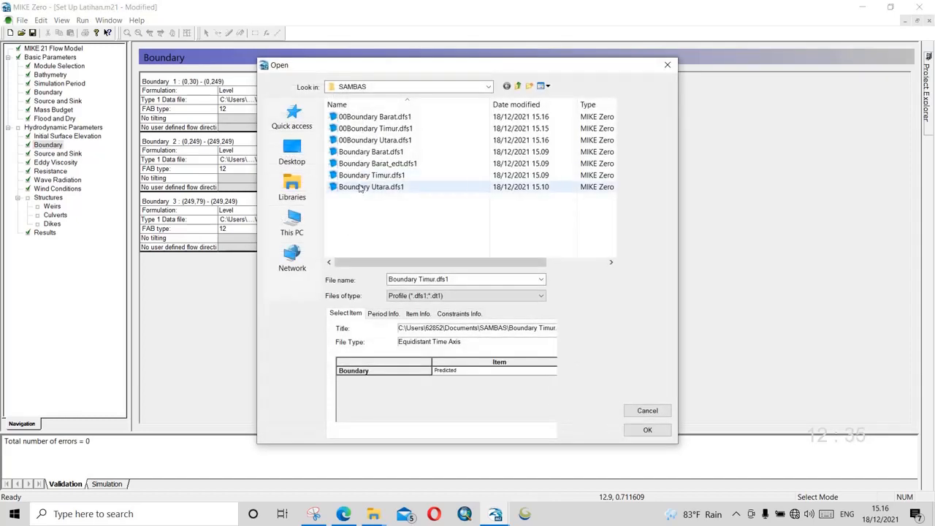
{"action": "left_click", "coordinate": [369, 128]}
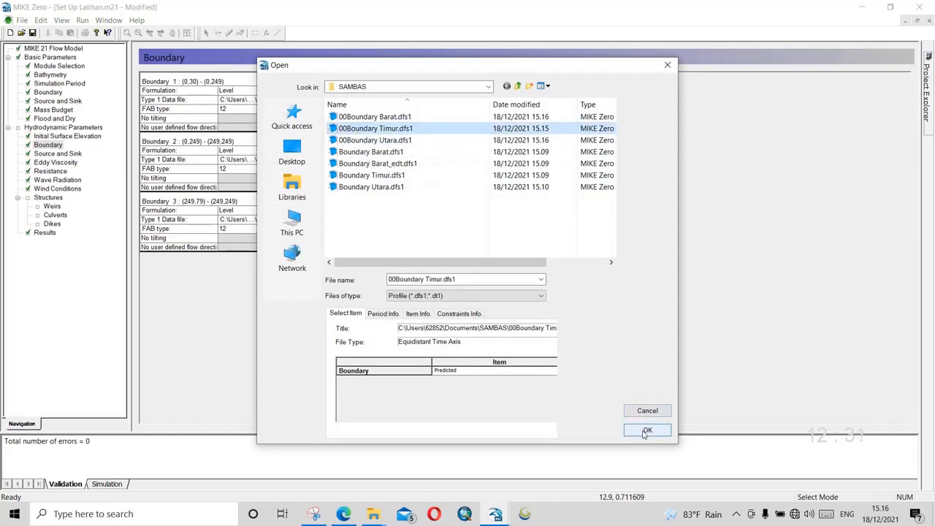
{"action": "left_click", "coordinate": [457, 313]}
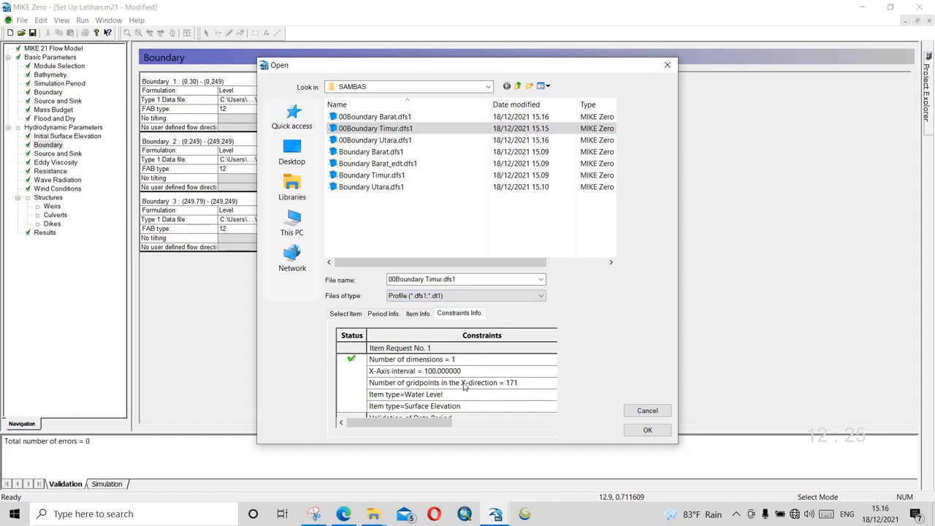
{"action": "left_click", "coordinate": [647, 429]}
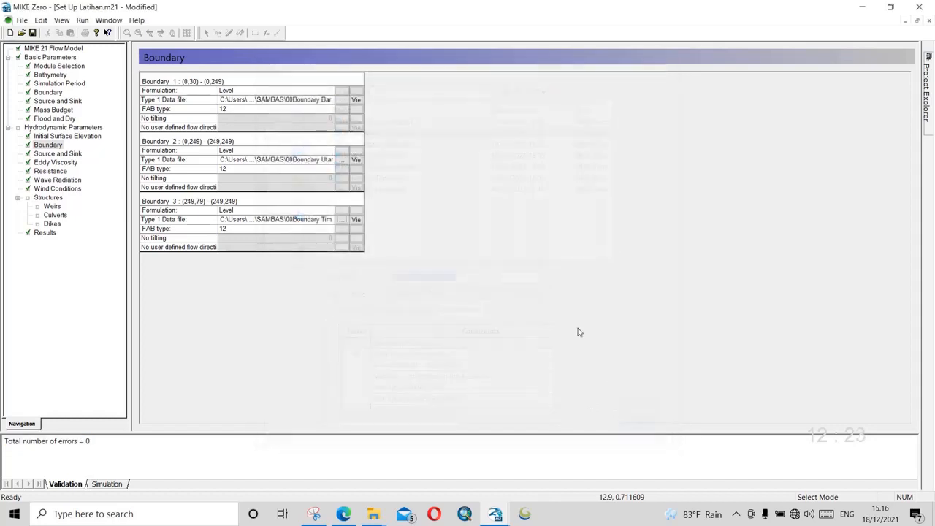
Step: Review the hydrodynamic source and sink settings and the eddy viscosity formula and formulation type options
{"action": "left_click", "coordinate": [52, 154]}
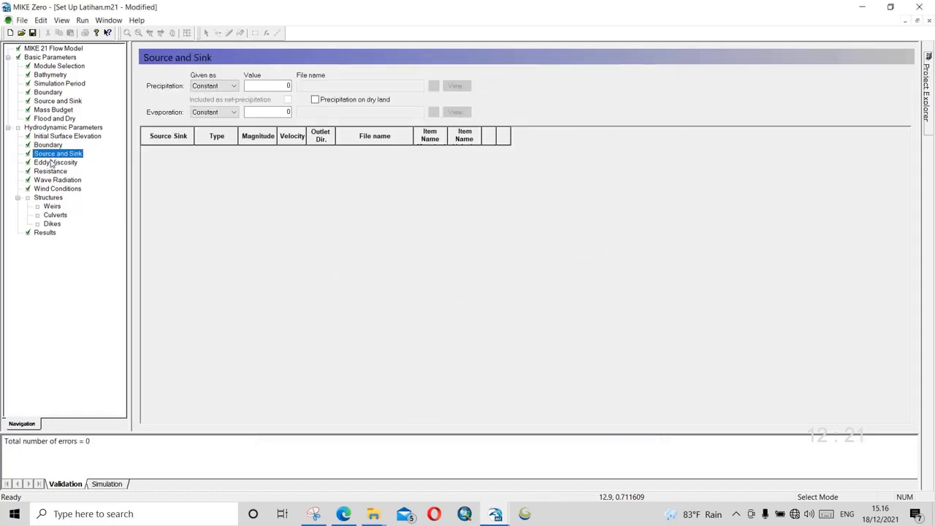
{"action": "left_click", "coordinate": [51, 162]}
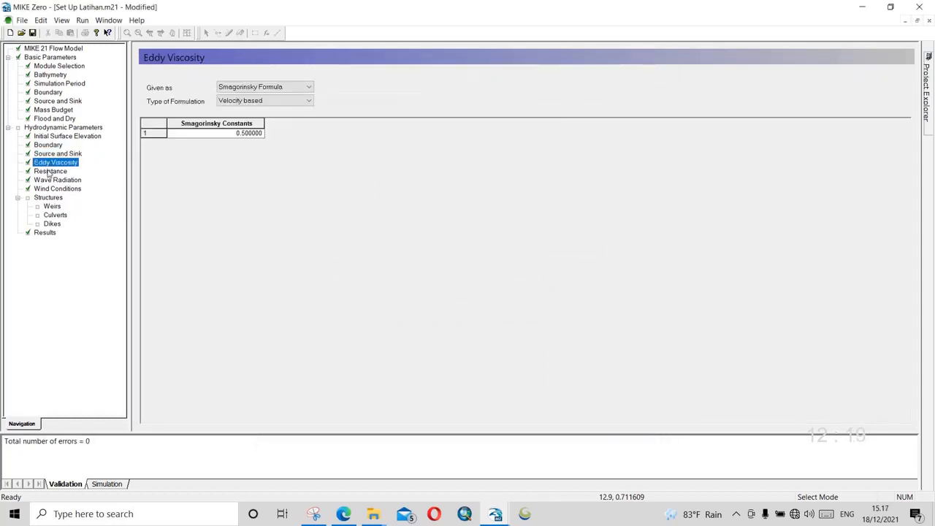
{"action": "left_click", "coordinate": [261, 88]}
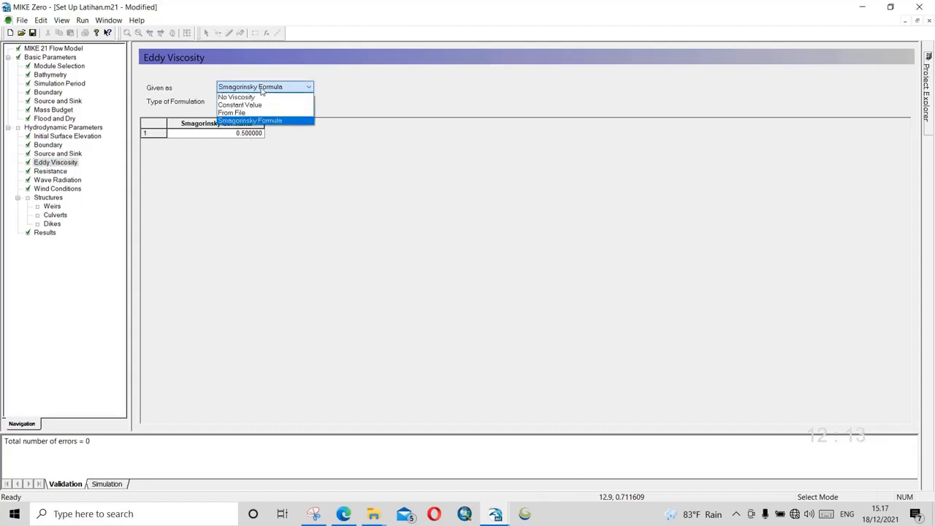
{"action": "left_click", "coordinate": [261, 91]}
{"action": "left_click", "coordinate": [257, 103]}
{"action": "left_click", "coordinate": [255, 104]}
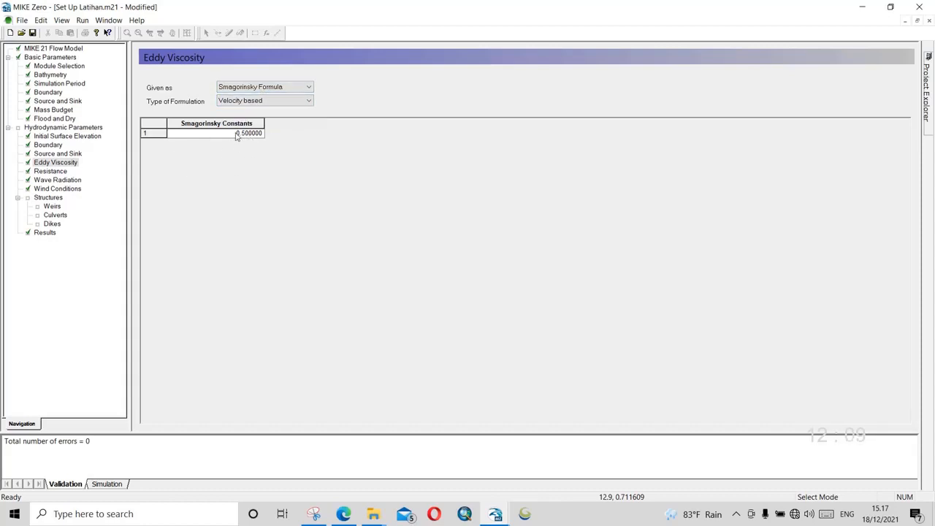
Step: Review the resistance options, keeping values given as Manning number, and check the wave radiation and wind conditions
{"action": "left_click", "coordinate": [51, 172]}
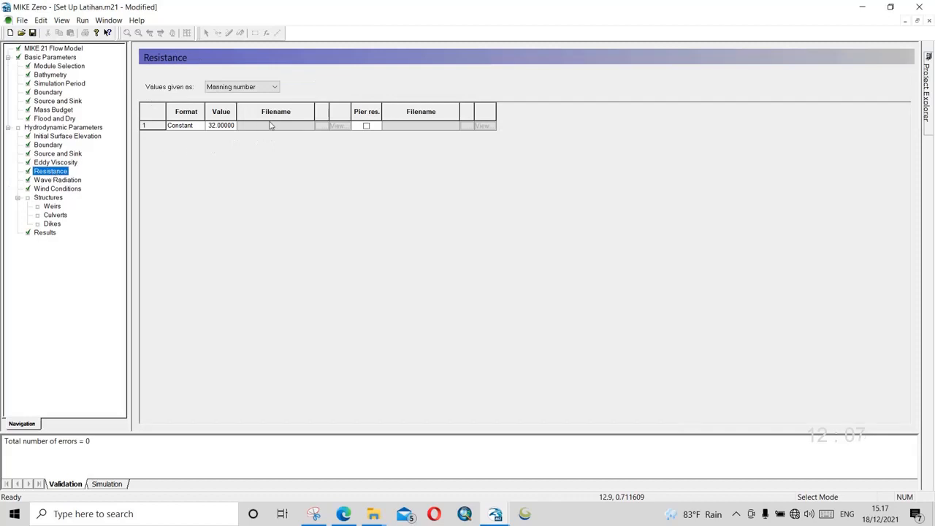
{"action": "left_click", "coordinate": [233, 88]}
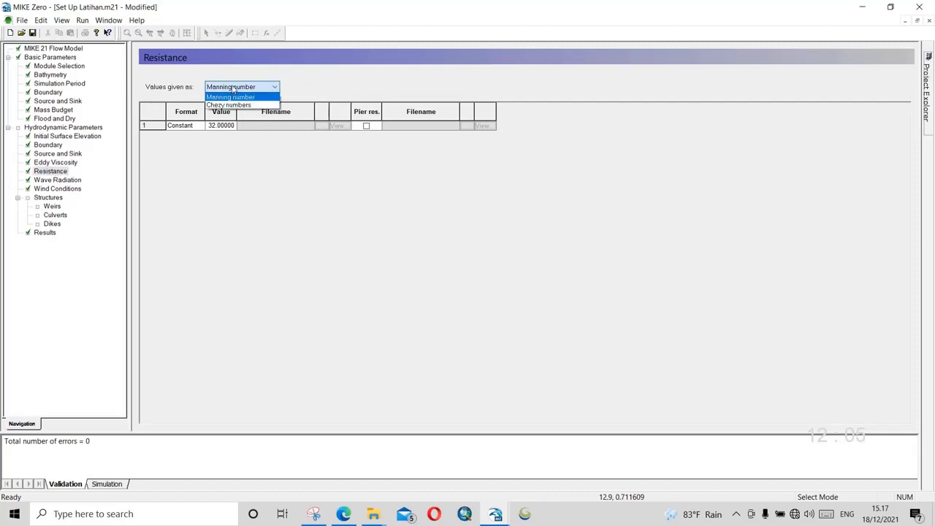
{"action": "left_click", "coordinate": [231, 96]}
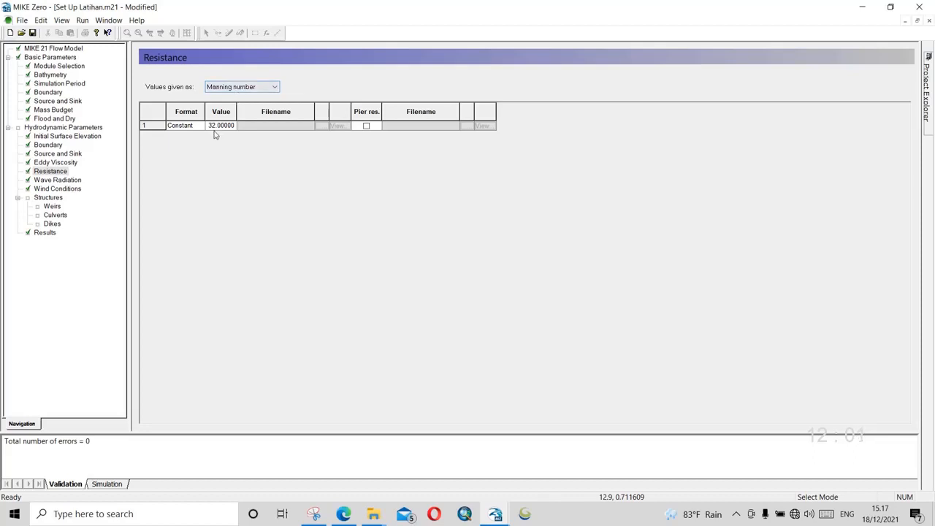
{"action": "left_click", "coordinate": [49, 180]}
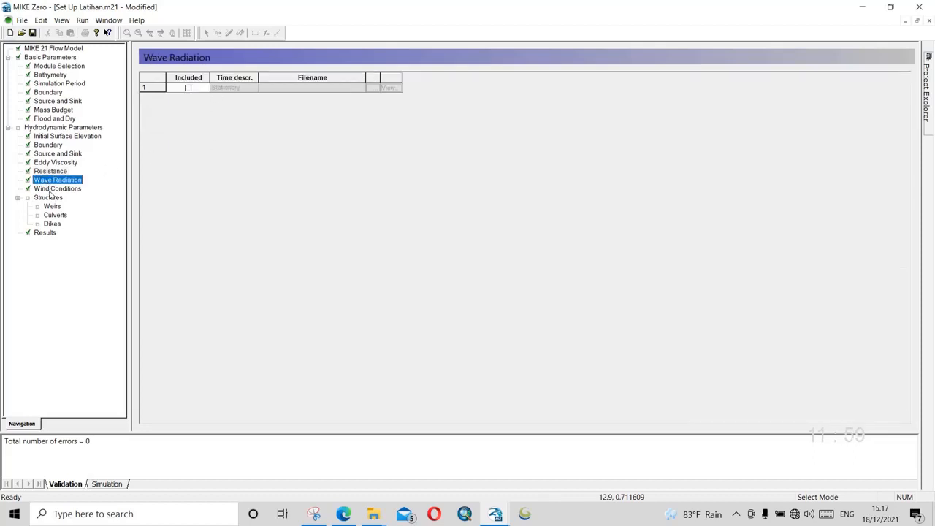
{"action": "left_click", "coordinate": [51, 189]}
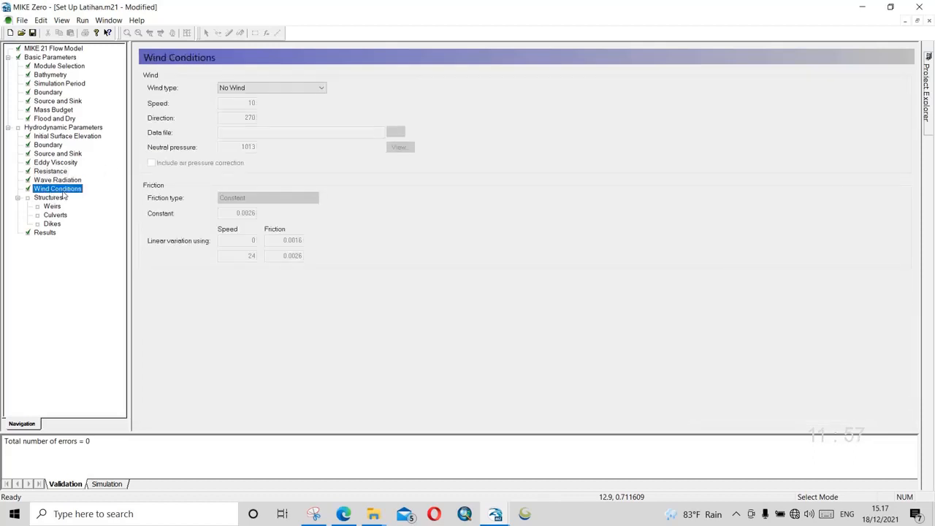
Step: Review the list of output items selected for the Output_Latihan.dfs2 results file
{"action": "left_click", "coordinate": [45, 233]}
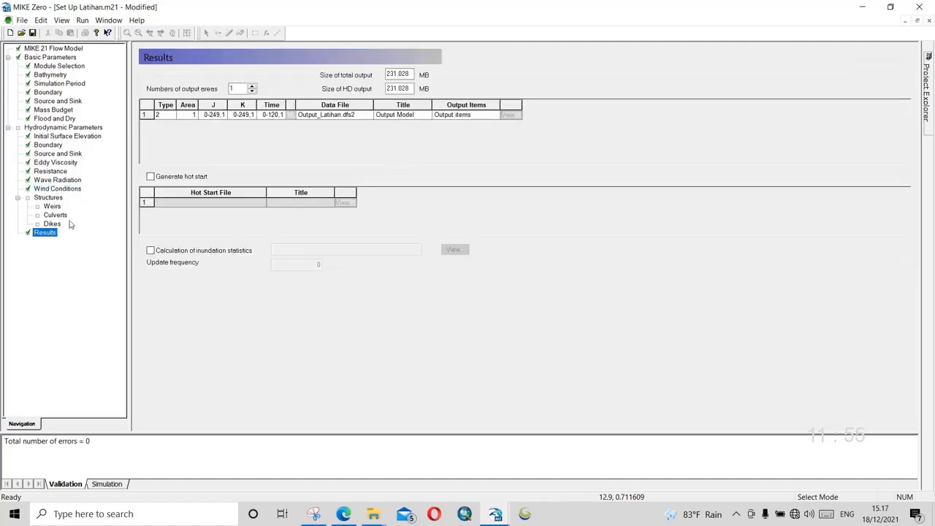
{"action": "left_click", "coordinate": [496, 115]}
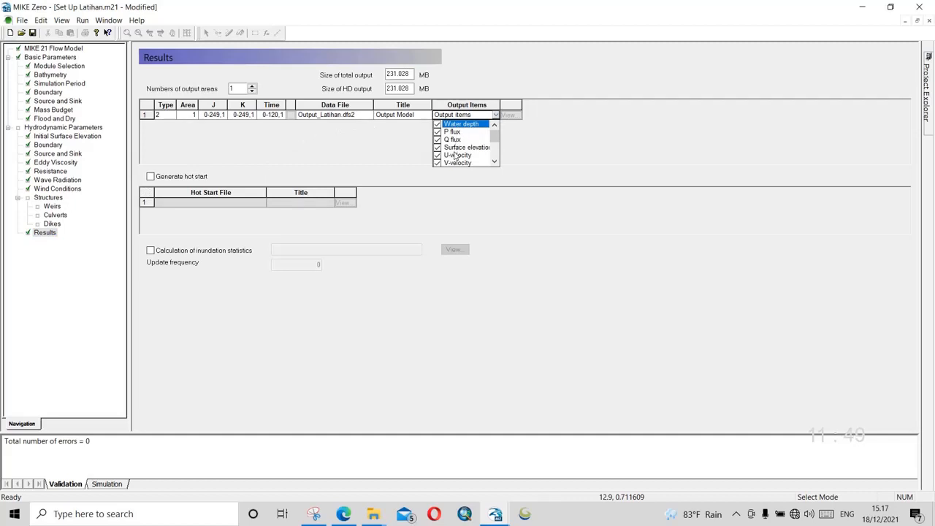
{"action": "left_click", "coordinate": [495, 148]}
{"action": "left_click_drag", "start_coordinate": [495, 148], "coordinate": [496, 156]}
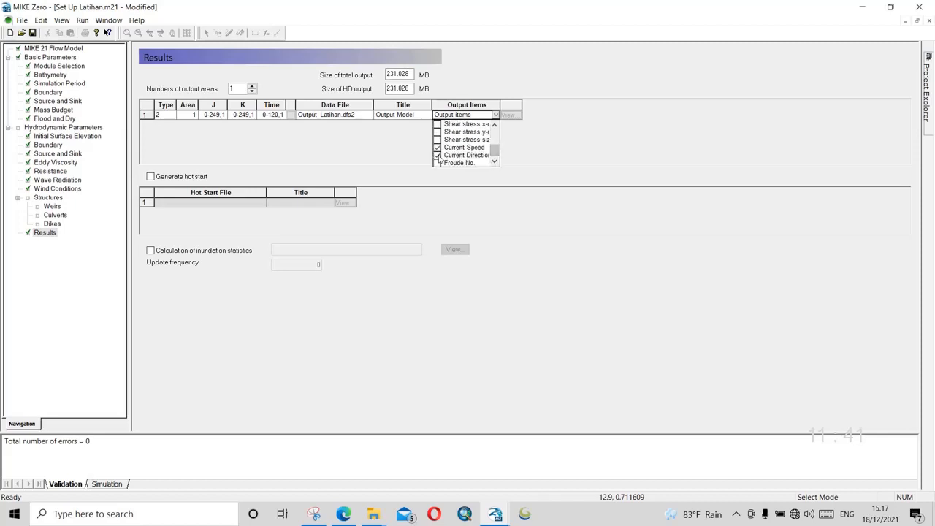
{"action": "left_click_drag", "start_coordinate": [493, 149], "coordinate": [494, 129]}
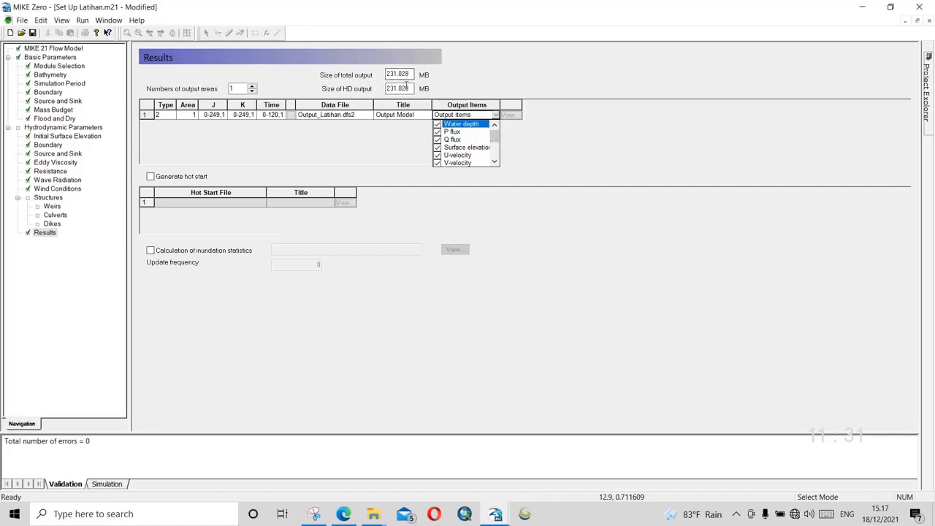
Step: Save the model setup as Set Up Latihan.m21 in the SAMBAS folder, replacing the existing file
{"action": "left_click", "coordinate": [22, 20]}
{"action": "left_click", "coordinate": [44, 110]}
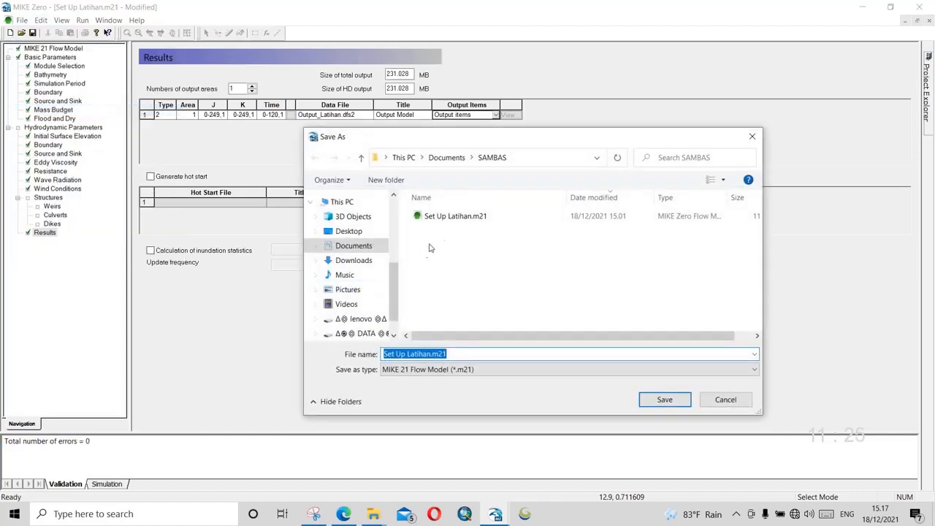
{"action": "left_click", "coordinate": [429, 217]}
{"action": "left_click", "coordinate": [663, 399]}
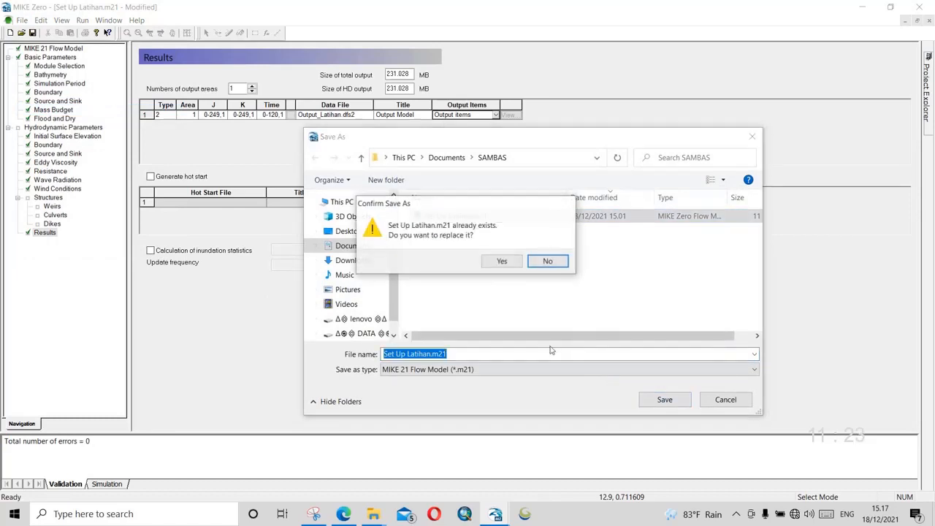
{"action": "left_click", "coordinate": [502, 265]}
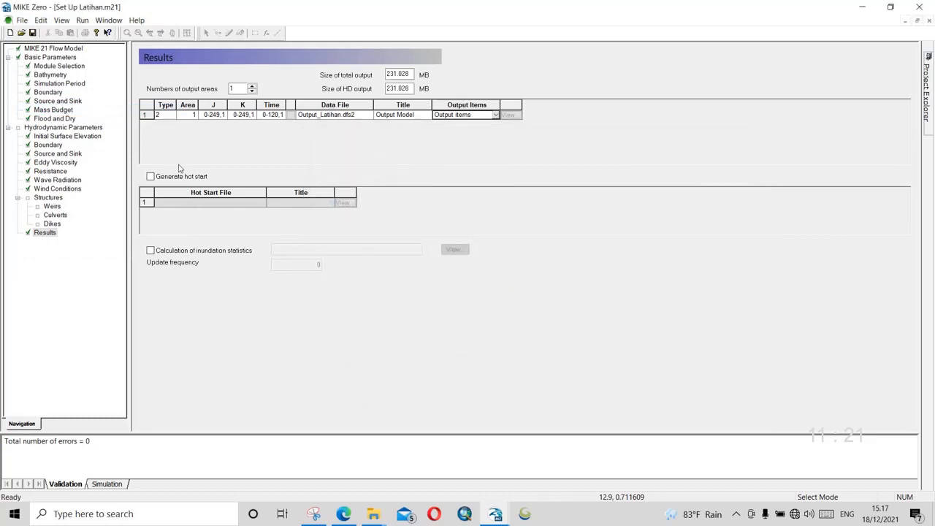
Step: Start the simulation with the default launch settings and read the last lines of its log
{"action": "left_click", "coordinate": [82, 20]}
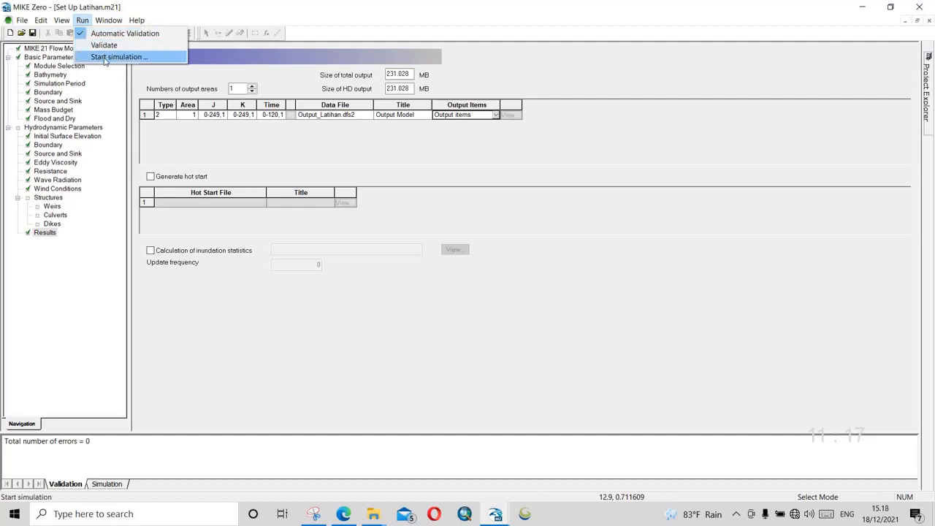
{"action": "left_click", "coordinate": [104, 57]}
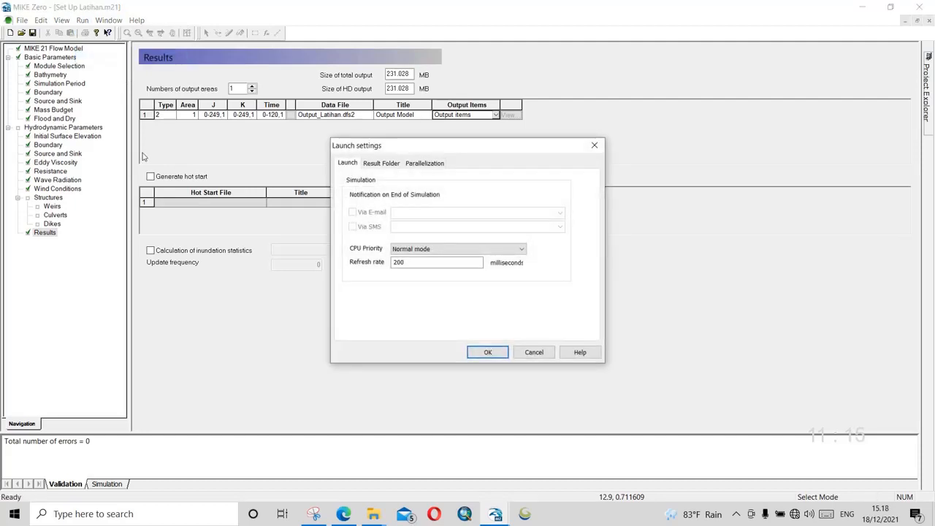
{"action": "left_click", "coordinate": [487, 352]}
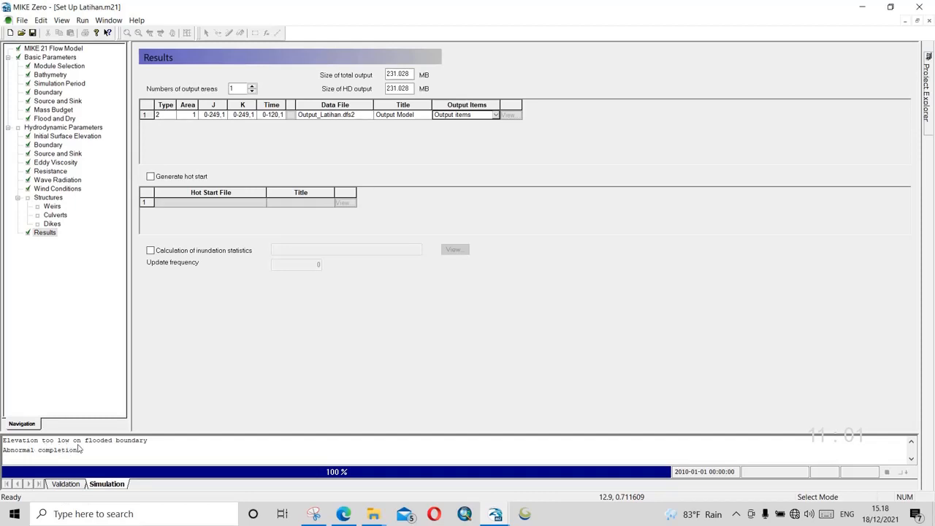
{"action": "scroll", "coordinate": [87, 451], "scroll_direction": "up", "scroll_amount": 1}
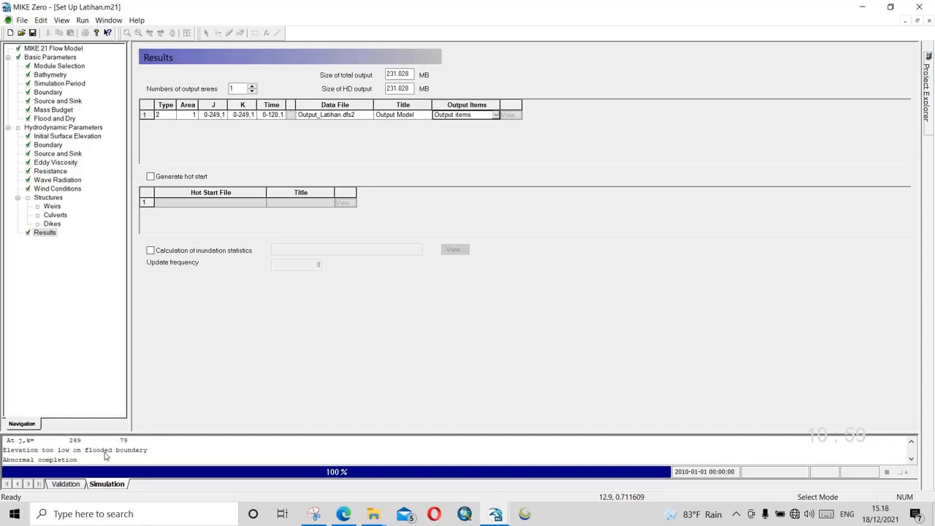
{"action": "scroll", "coordinate": [93, 456], "scroll_direction": "up", "scroll_amount": 1}
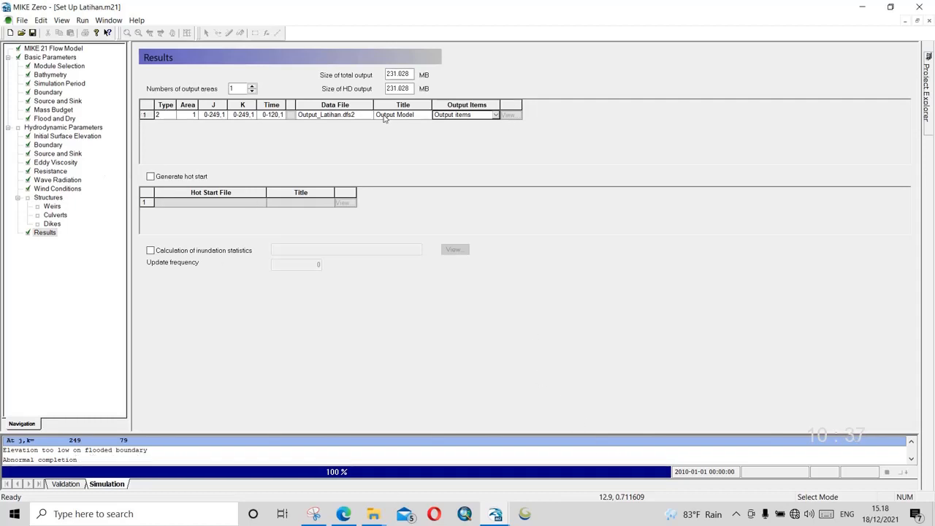
Step: Inspect the depth values in the Domain Latihan.dfs2 bathymetry grid and reread the end of the simulation log
{"action": "left_click", "coordinate": [49, 75]}
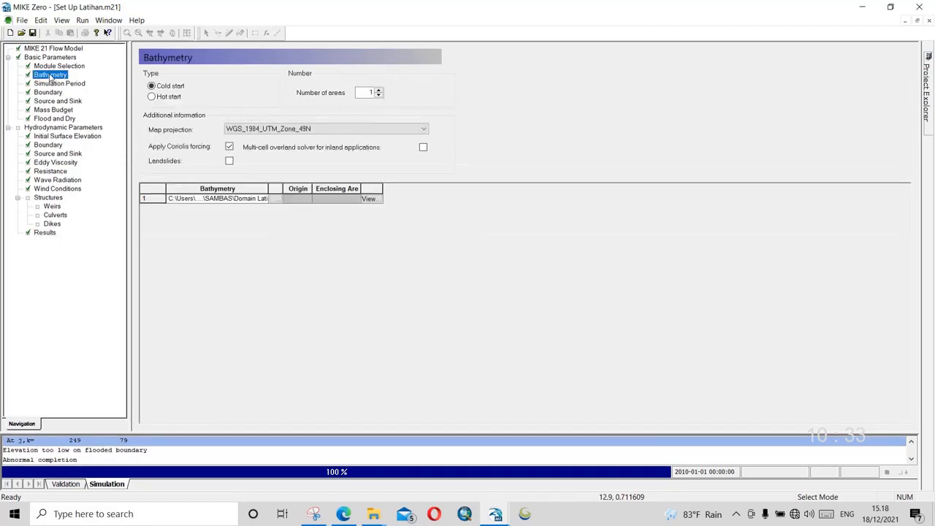
{"action": "left_click", "coordinate": [370, 200]}
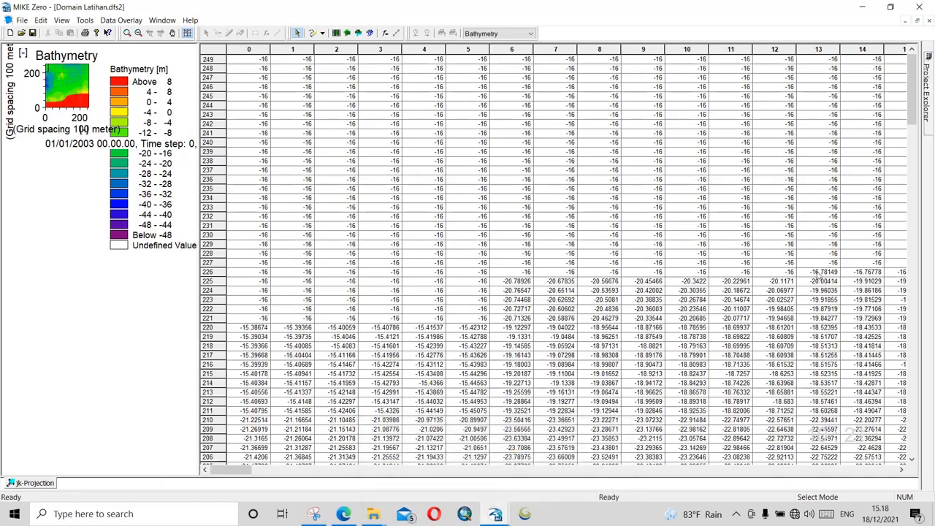
{"action": "left_click_drag", "start_coordinate": [915, 122], "coordinate": [933, 278]}
{"action": "left_click_drag", "start_coordinate": [231, 469], "coordinate": [909, 464]}
{"action": "left_click", "coordinate": [892, 470]}
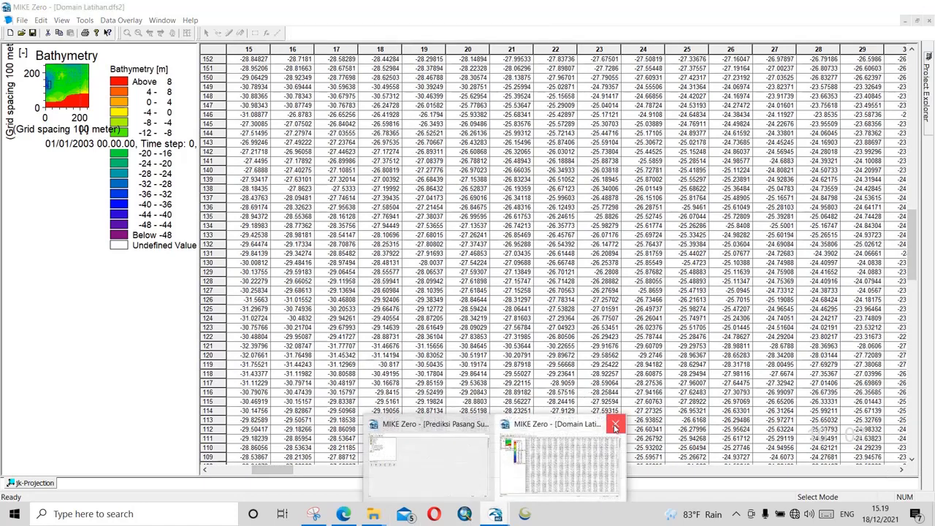
{"action": "left_click", "coordinate": [930, 21]}
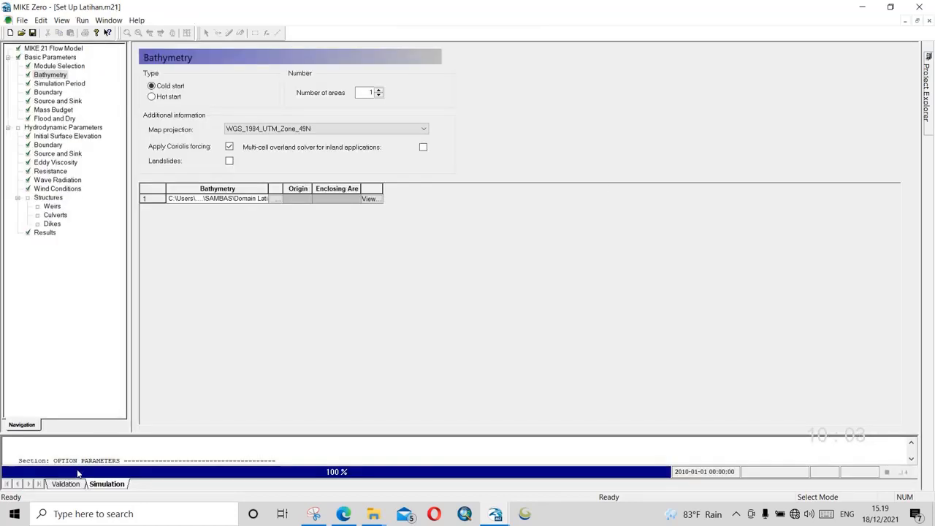
{"action": "scroll", "coordinate": [84, 462], "scroll_direction": "down", "scroll_amount": 3}
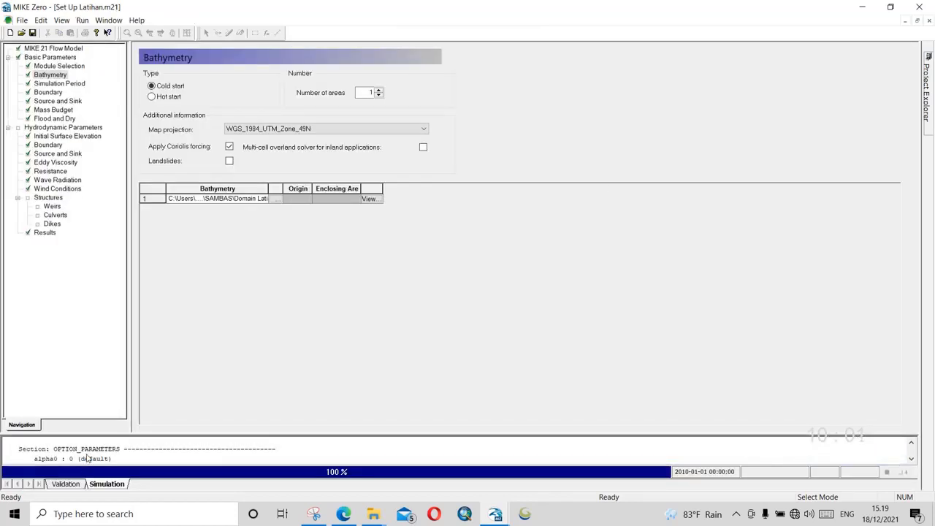
{"action": "scroll", "coordinate": [86, 457], "scroll_direction": "down", "scroll_amount": 5}
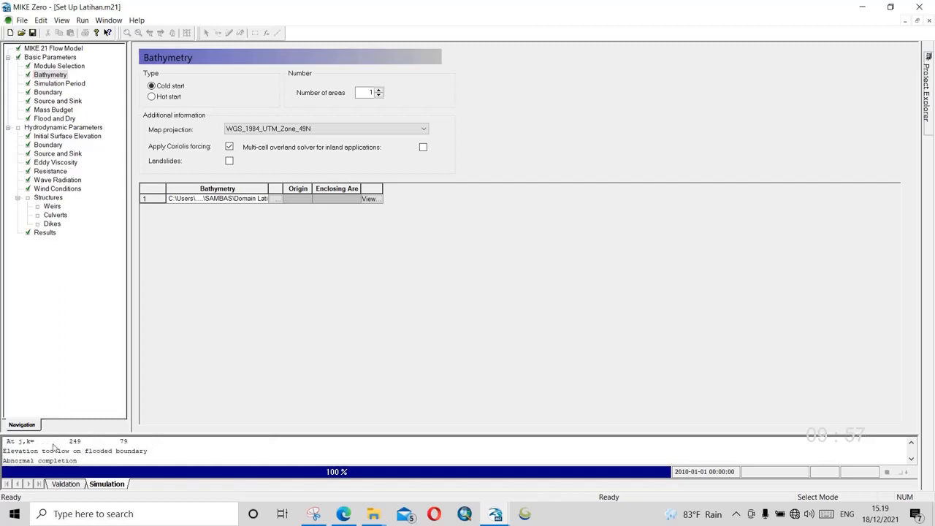
Step: Check the boundary points and simulation period, and examine the bathymetry grid around cell j 249, k 79
{"action": "left_click", "coordinate": [41, 92]}
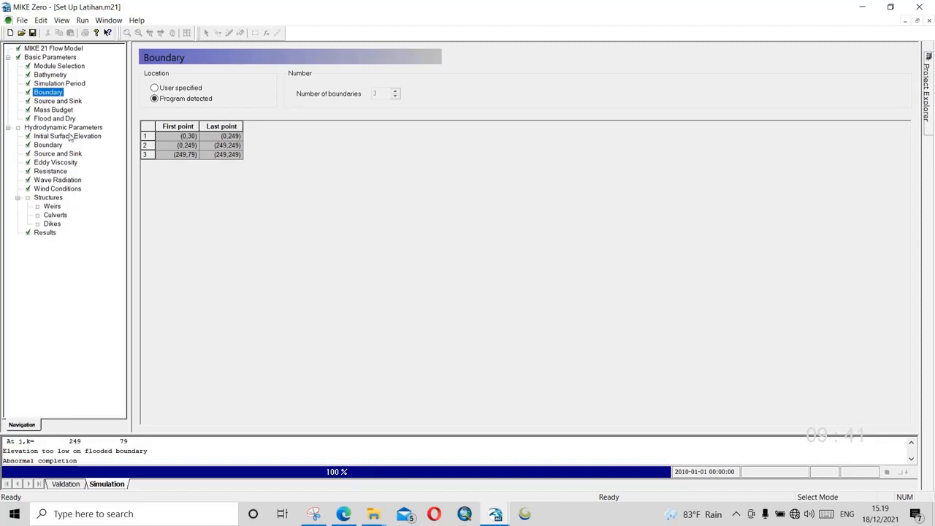
{"action": "left_click", "coordinate": [56, 84]}
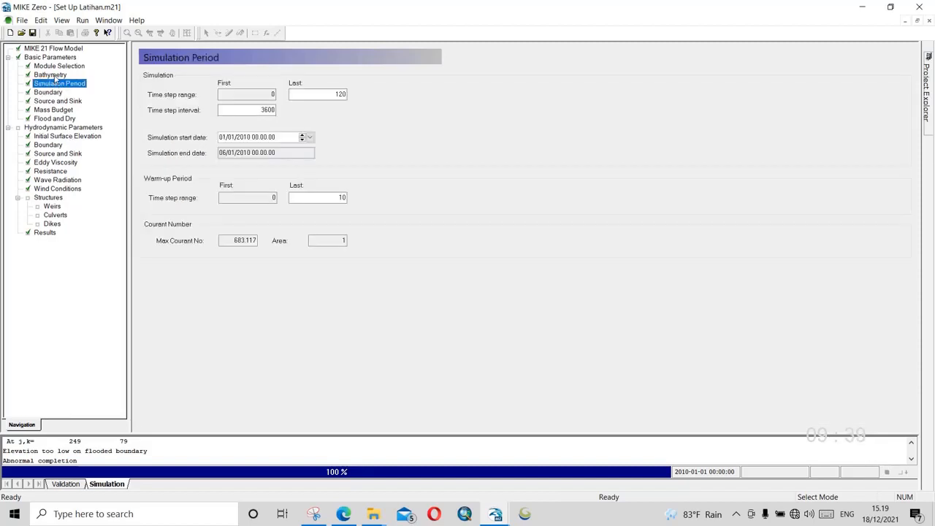
{"action": "left_click", "coordinate": [55, 75]}
{"action": "left_click", "coordinate": [368, 199]}
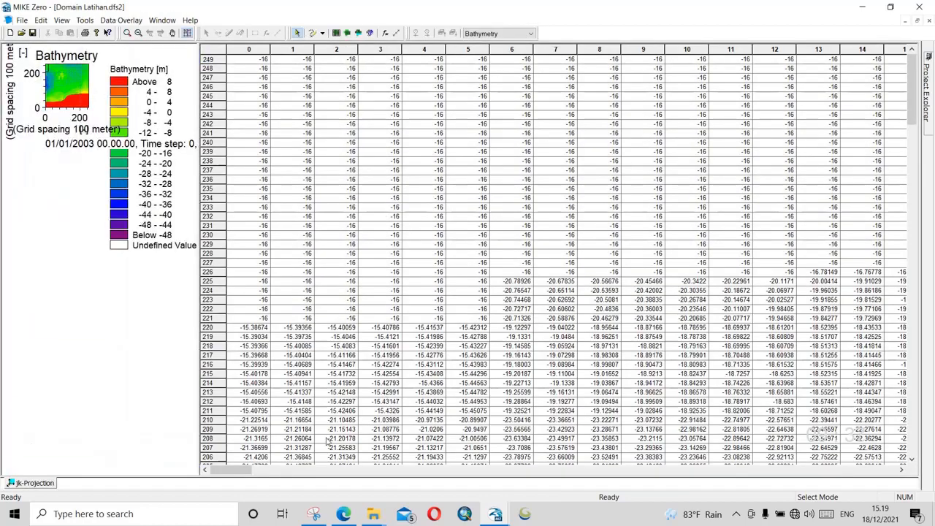
{"action": "left_click_drag", "start_coordinate": [235, 473], "coordinate": [931, 431]}
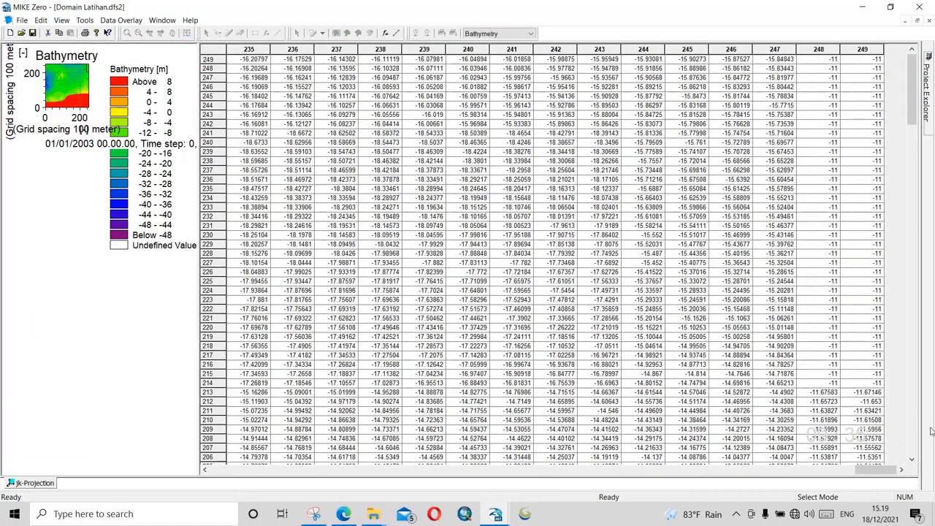
{"action": "left_click_drag", "start_coordinate": [913, 124], "coordinate": [926, 340]}
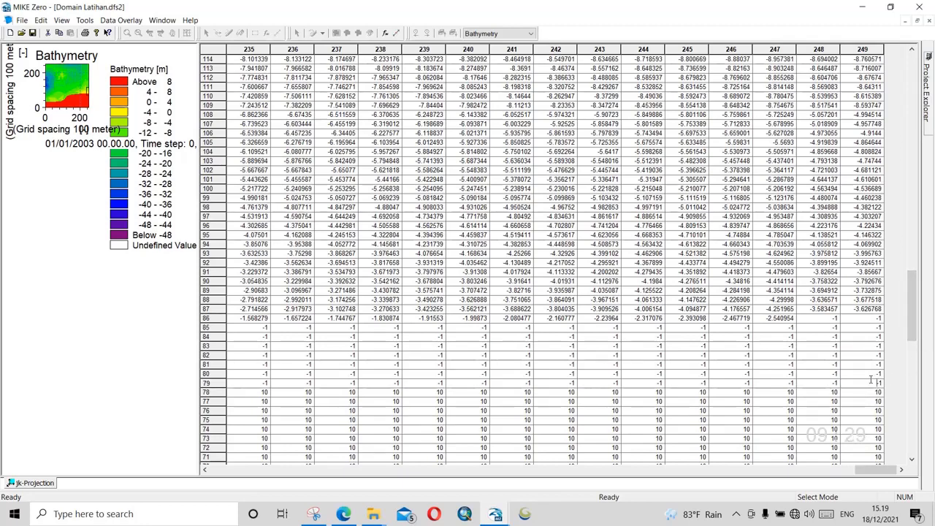
{"action": "left_click_drag", "start_coordinate": [912, 306], "coordinate": [928, 28]}
{"action": "left_click", "coordinate": [928, 21]}
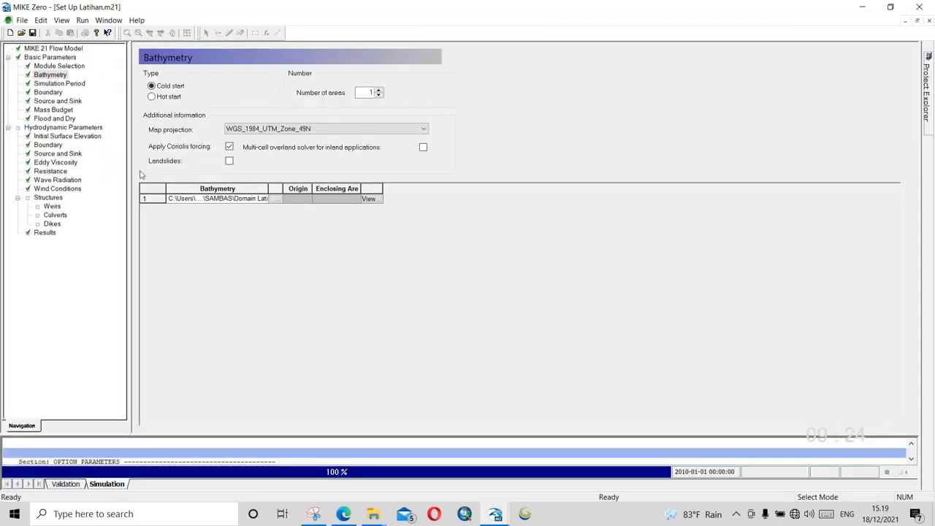
Step: Set the drying depth to 0.002 and the flooding depth to 0.003, and save the setup
{"action": "left_click", "coordinate": [51, 84]}
{"action": "left_click", "coordinate": [47, 102]}
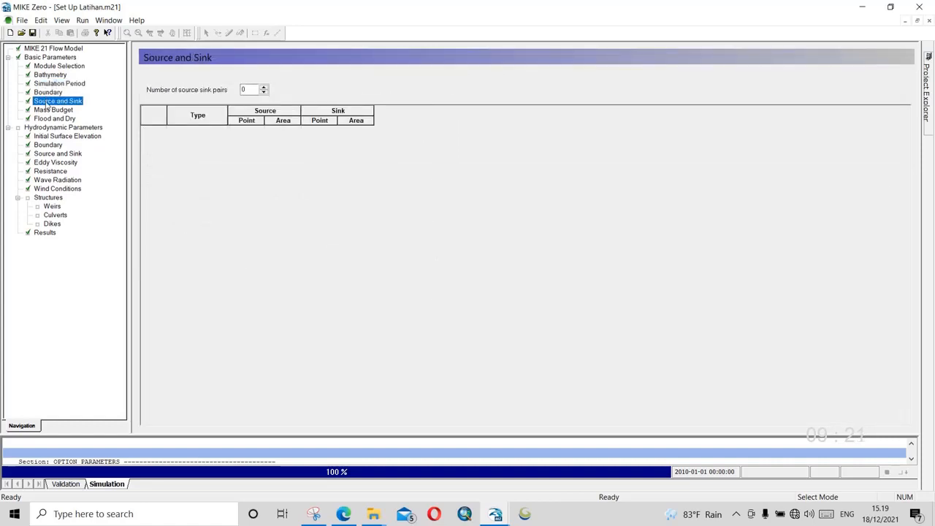
{"action": "left_click", "coordinate": [48, 118]}
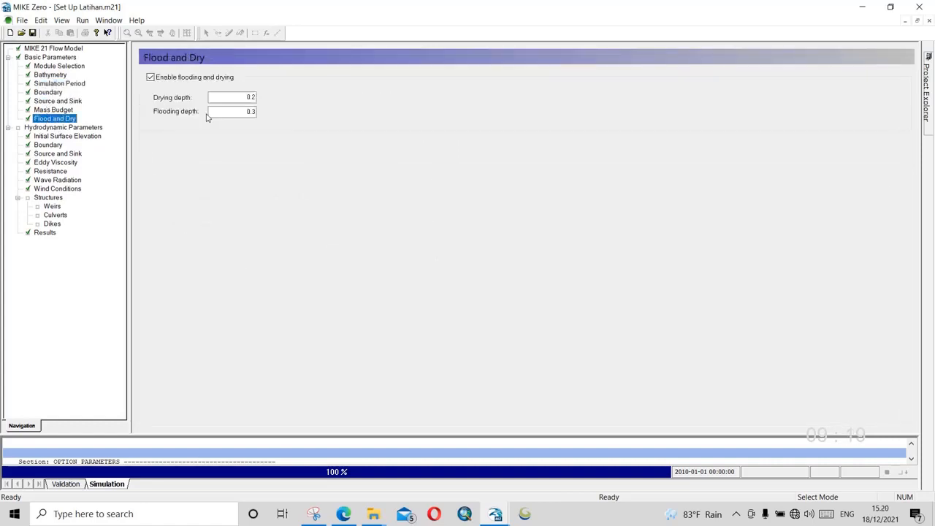
{"action": "left_click", "coordinate": [251, 98]}
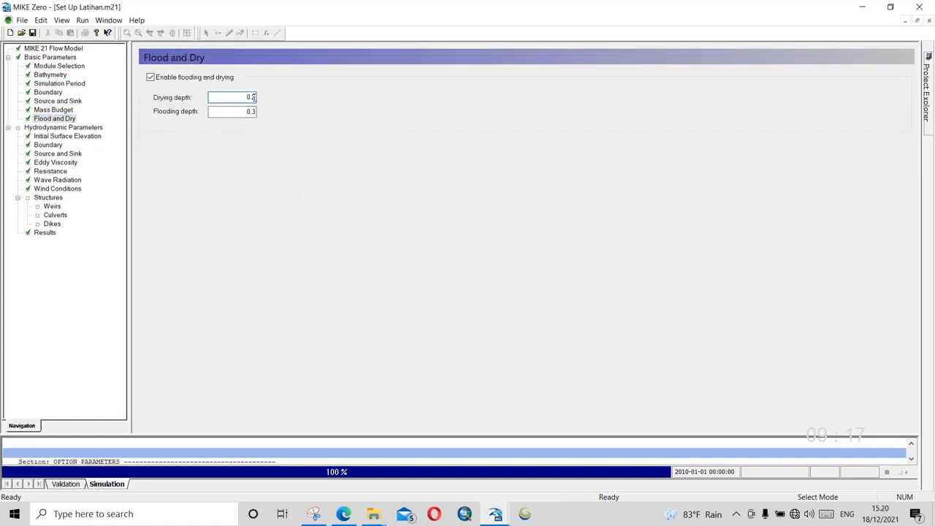
{"action": "left_click", "coordinate": [251, 111]}
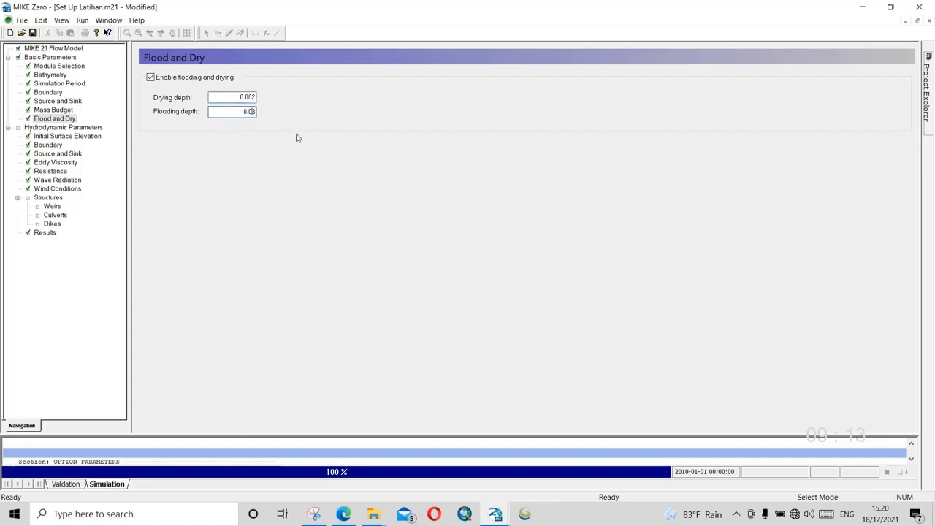
{"action": "type", "text": "3"}
{"action": "left_click", "coordinate": [32, 33]}
Step: Rerun the simulation with the revised flood and dry depths and check the end of its log
{"action": "left_click", "coordinate": [82, 21]}
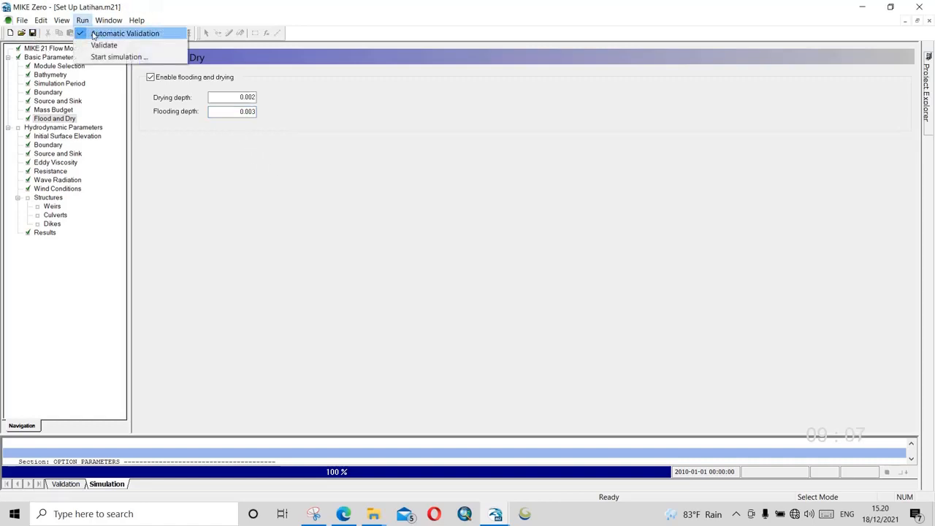
{"action": "left_click", "coordinate": [99, 57]}
{"action": "left_click", "coordinate": [488, 353]}
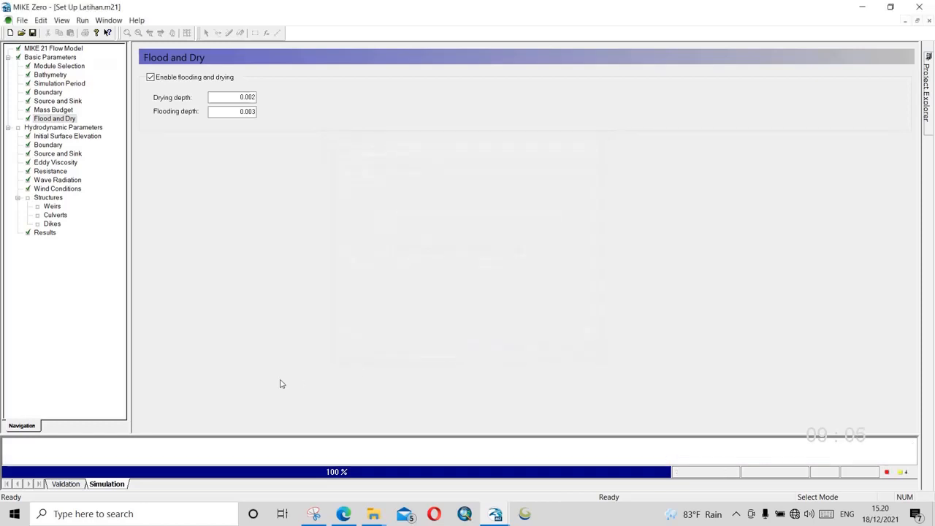
{"action": "left_click", "coordinate": [64, 456]}
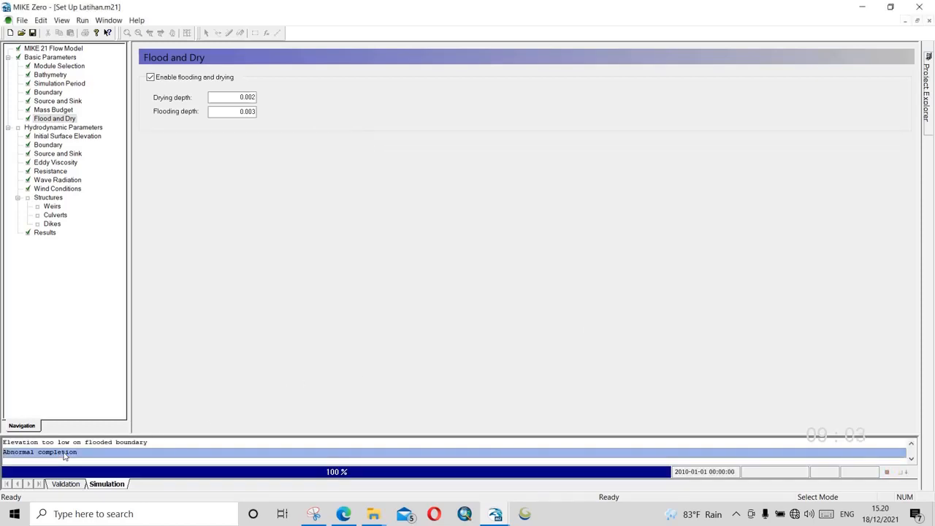
{"action": "scroll", "coordinate": [64, 456], "scroll_direction": "up", "scroll_amount": 2}
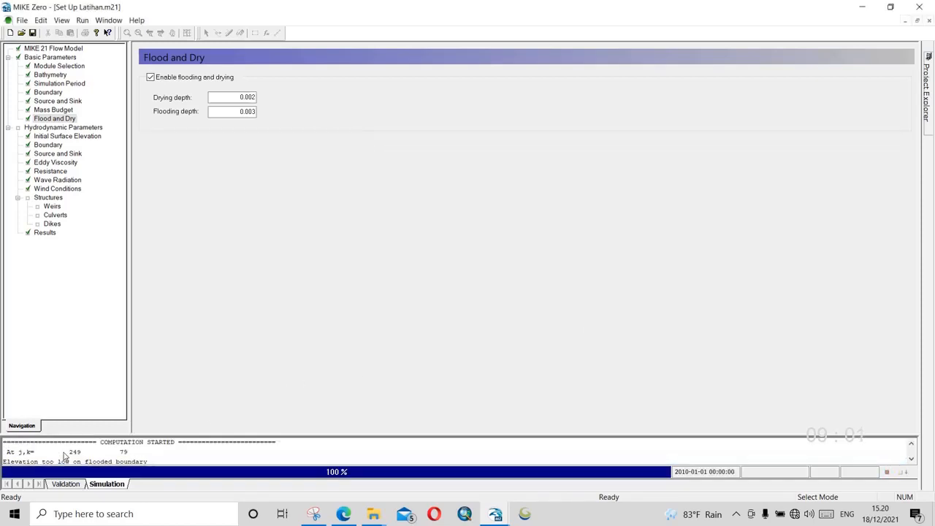
{"action": "scroll", "coordinate": [64, 455], "scroll_direction": "down", "scroll_amount": 1}
Step: Look through the culvert, wave radiation and results settings of the model
{"action": "left_click", "coordinate": [55, 215]}
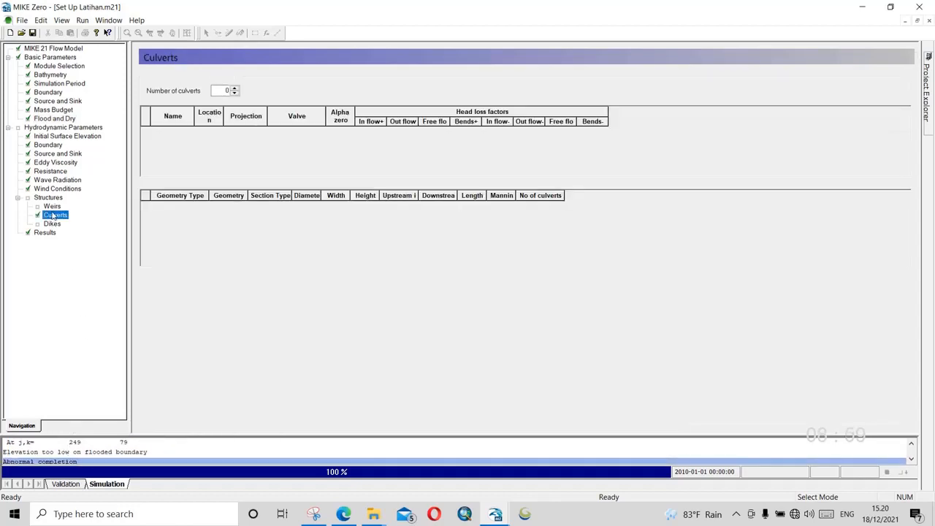
{"action": "left_click", "coordinate": [58, 181]}
{"action": "left_click", "coordinate": [45, 232]}
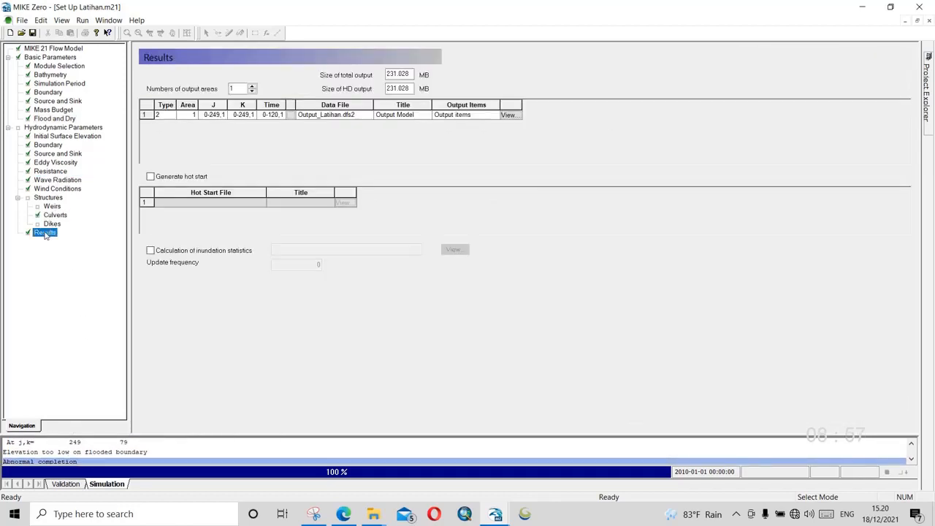
{"action": "left_click", "coordinate": [735, 513]}
{"action": "left_click", "coordinate": [732, 462]}
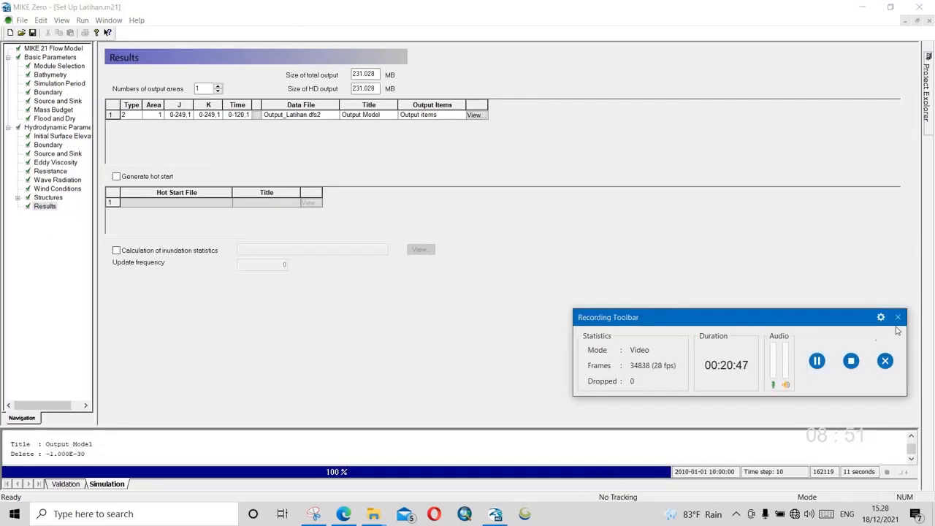
{"action": "left_click", "coordinate": [897, 317]}
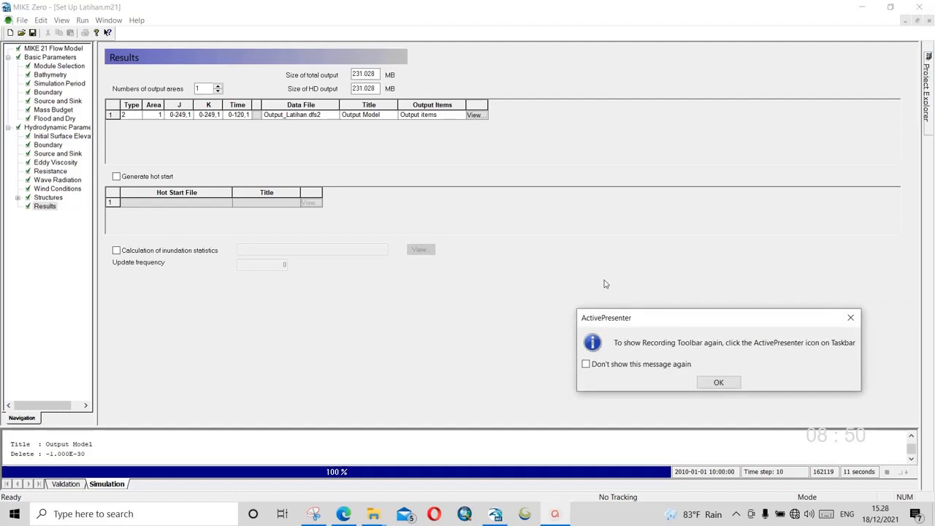
{"action": "left_click", "coordinate": [715, 382]}
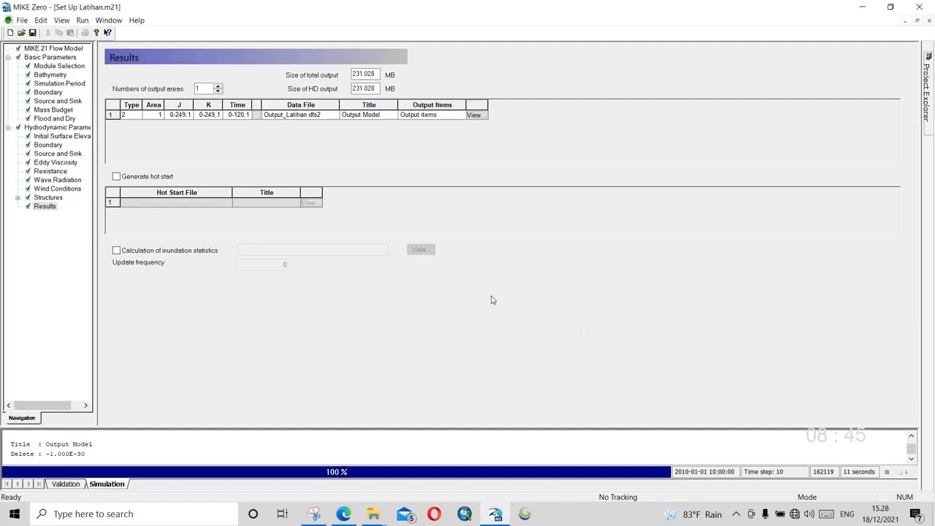
Step: Review the module, bathymetry, simulation period, flood and dry, boundary and eddy viscosity settings of the model
{"action": "left_click", "coordinate": [59, 67]}
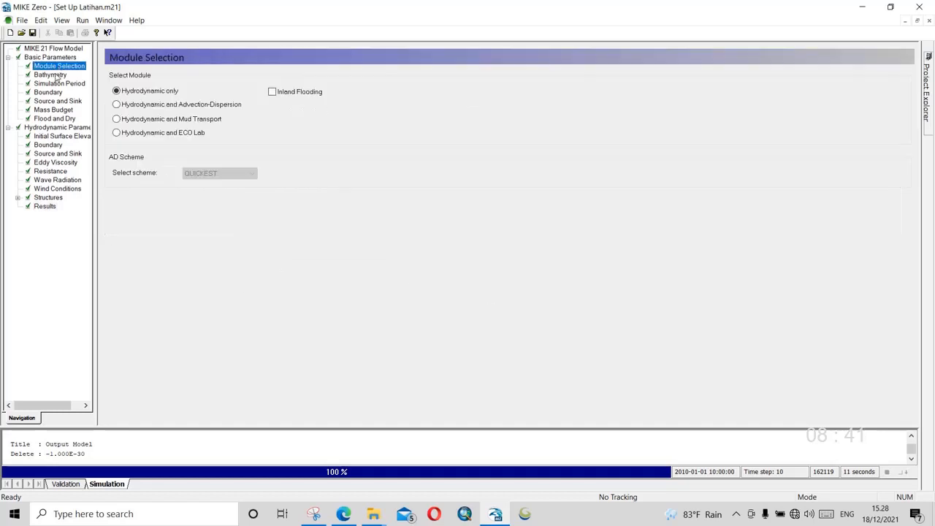
{"action": "left_click", "coordinate": [57, 74]}
{"action": "left_click", "coordinate": [55, 84]}
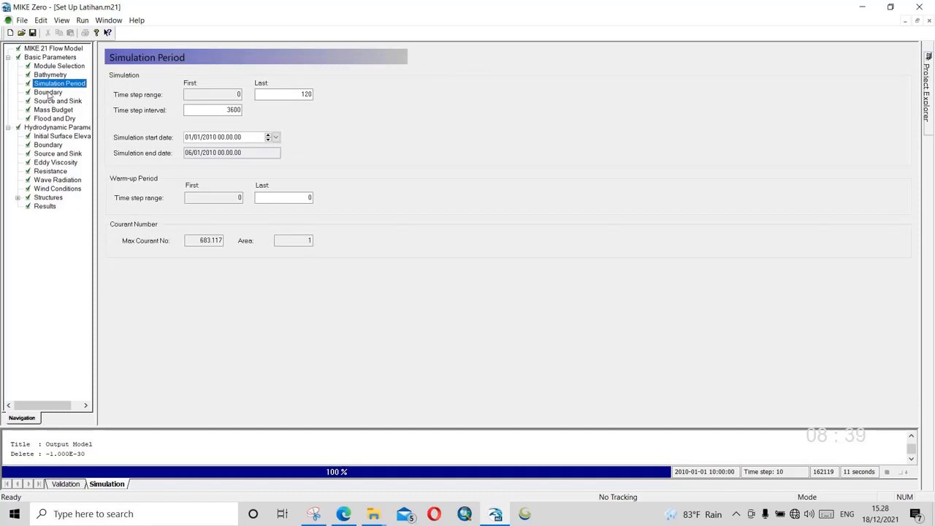
{"action": "left_click", "coordinate": [48, 92]}
{"action": "left_click", "coordinate": [53, 119]}
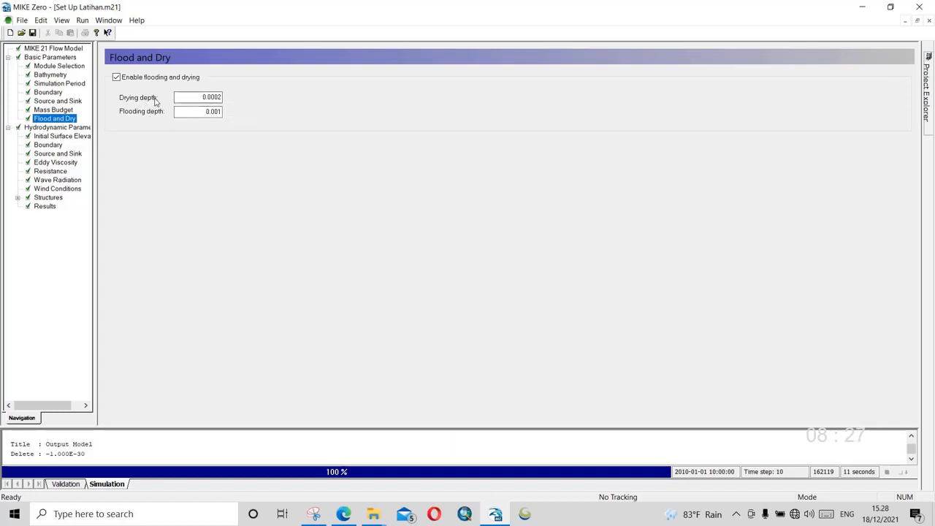
{"action": "left_click", "coordinate": [54, 146]}
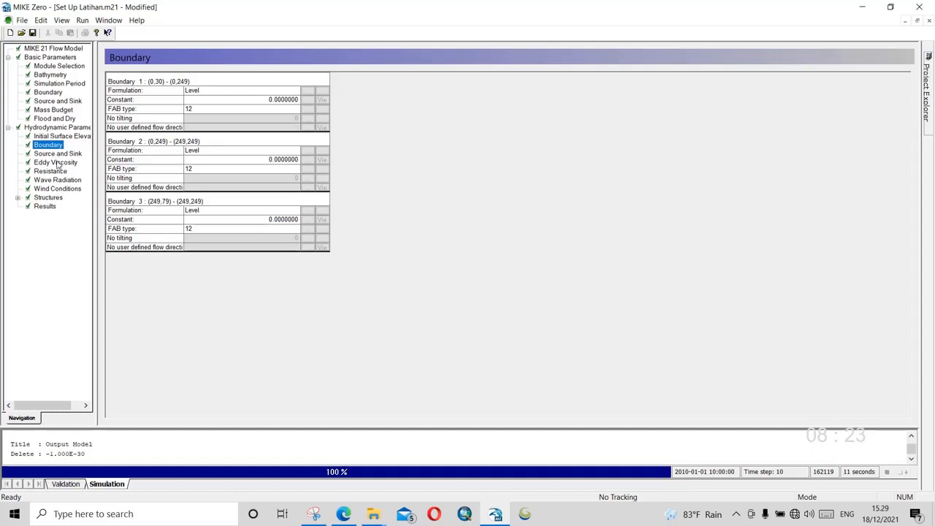
{"action": "left_click", "coordinate": [59, 163]}
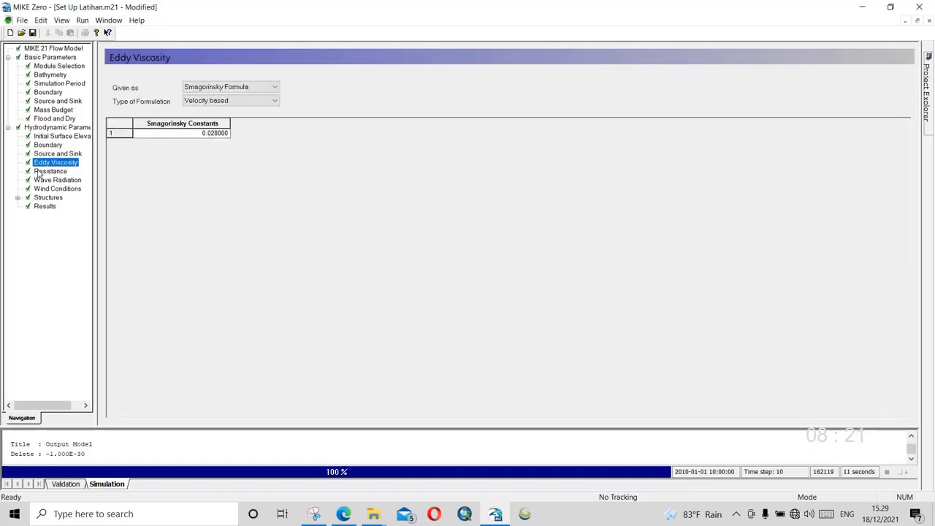
Step: Set the constant Manning number for the bed resistance to 10 and save the setup
{"action": "left_click", "coordinate": [48, 170]}
{"action": "left_click", "coordinate": [178, 127]}
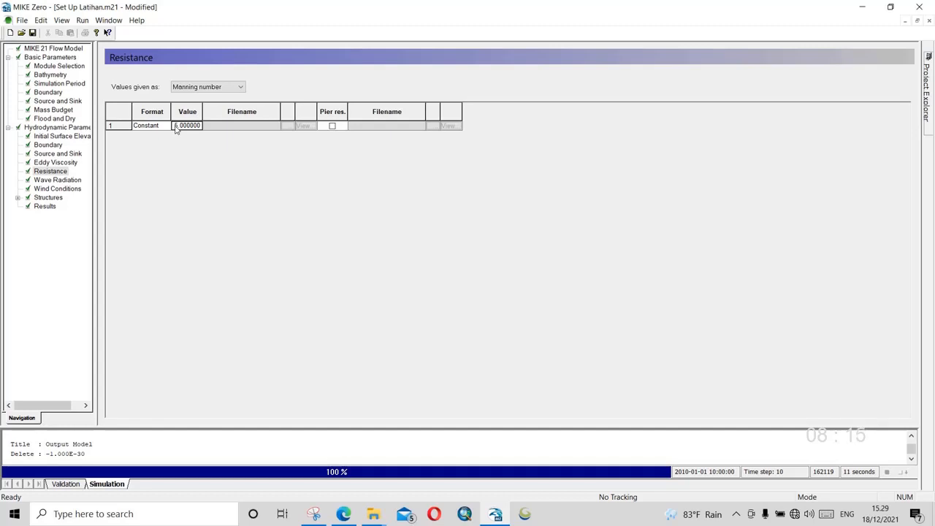
{"action": "type", "text": "5"}
{"action": "key", "text": "BackSpace"}
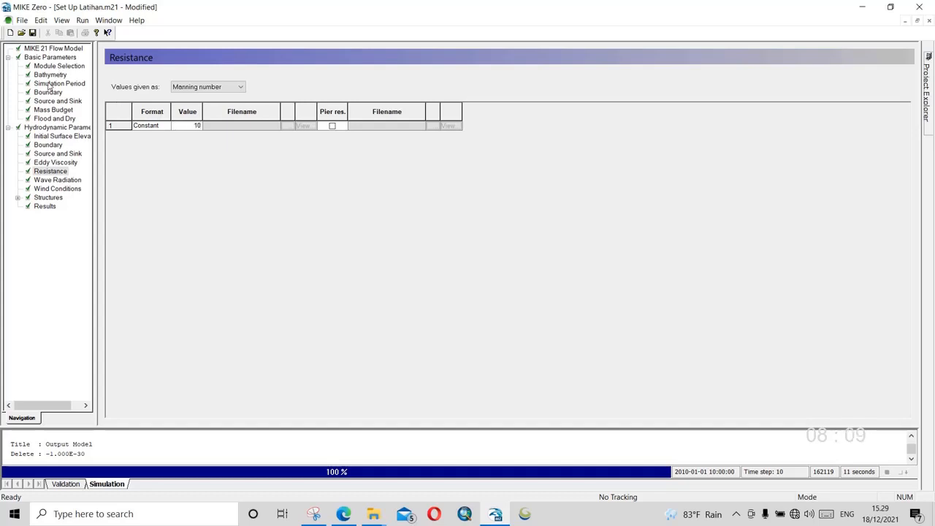
{"action": "left_click", "coordinate": [32, 32]}
Step: Run the simulation with the revised resistance, keeping the default launch settings
{"action": "left_click", "coordinate": [82, 19]}
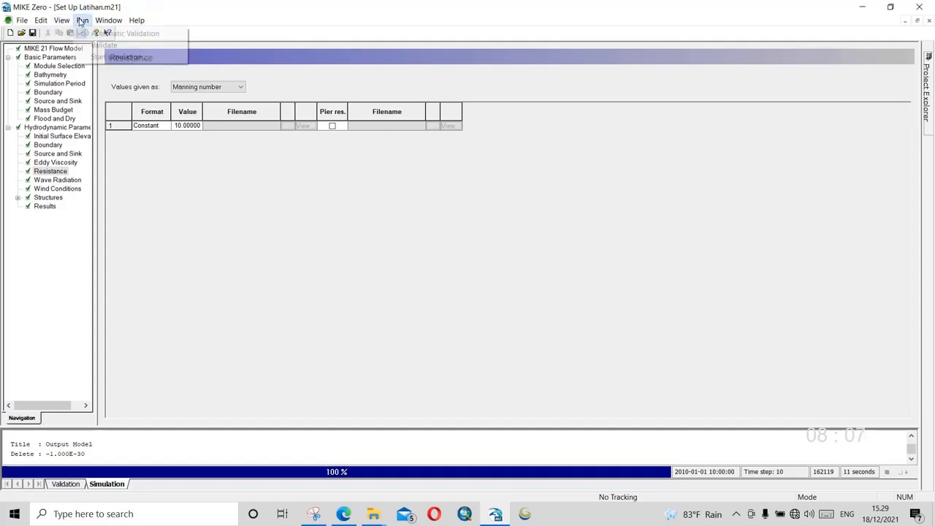
{"action": "left_click", "coordinate": [117, 57]}
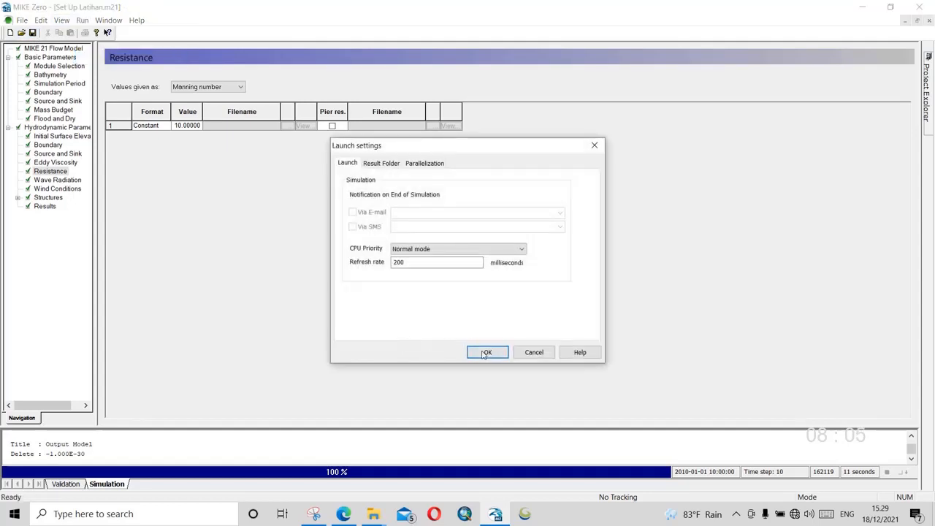
{"action": "left_click", "coordinate": [482, 352]}
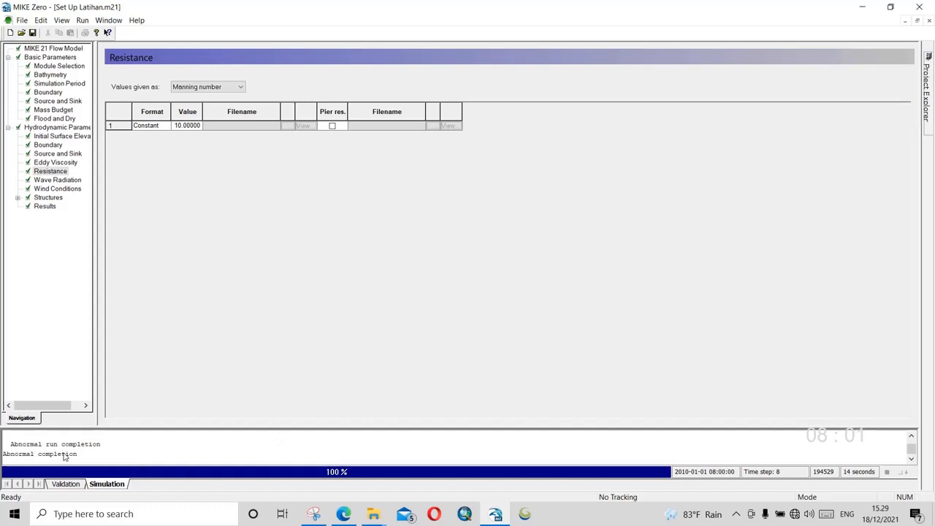
Step: Examine the output statistics in the simulation log, from the water depth to the current speed item
{"action": "scroll", "coordinate": [63, 458], "scroll_direction": "up", "scroll_amount": 2}
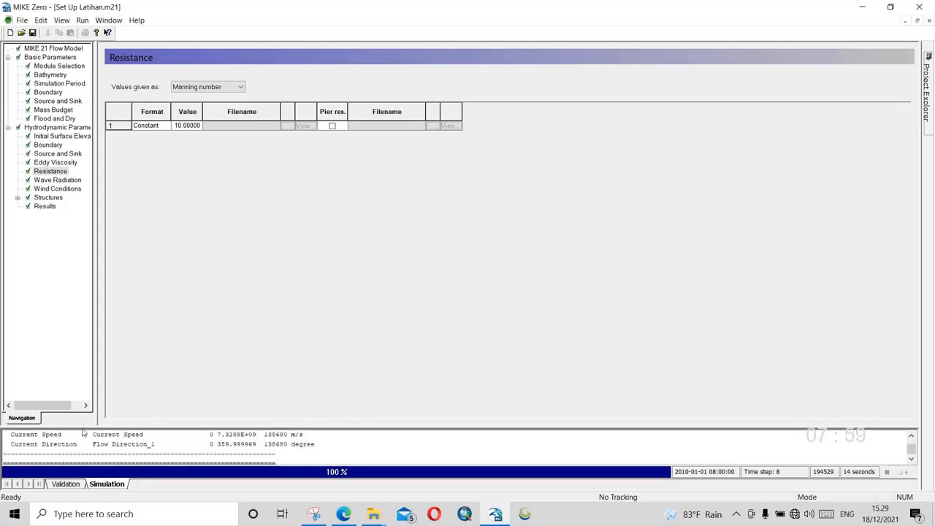
{"action": "scroll", "coordinate": [80, 437], "scroll_direction": "down", "scroll_amount": 2}
{"action": "scroll", "coordinate": [83, 443], "scroll_direction": "up", "scroll_amount": 4}
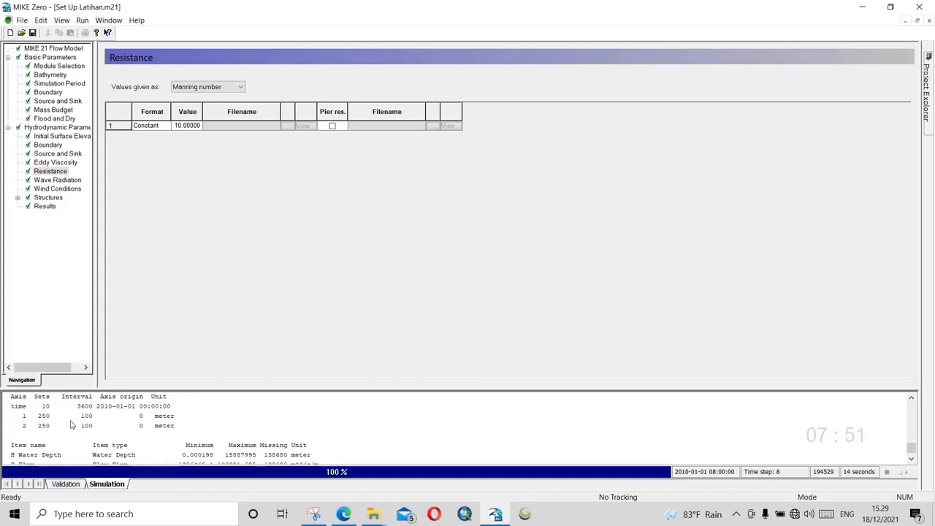
{"action": "scroll", "coordinate": [110, 432], "scroll_direction": "down", "scroll_amount": 2}
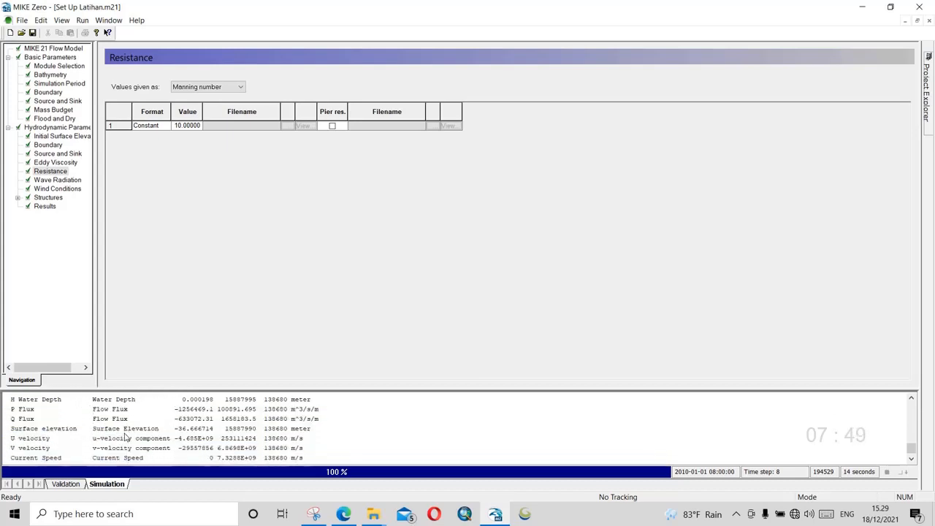
{"action": "scroll", "coordinate": [197, 438], "scroll_direction": "down", "scroll_amount": 2}
{"action": "scroll", "coordinate": [241, 446], "scroll_direction": "up", "scroll_amount": 3}
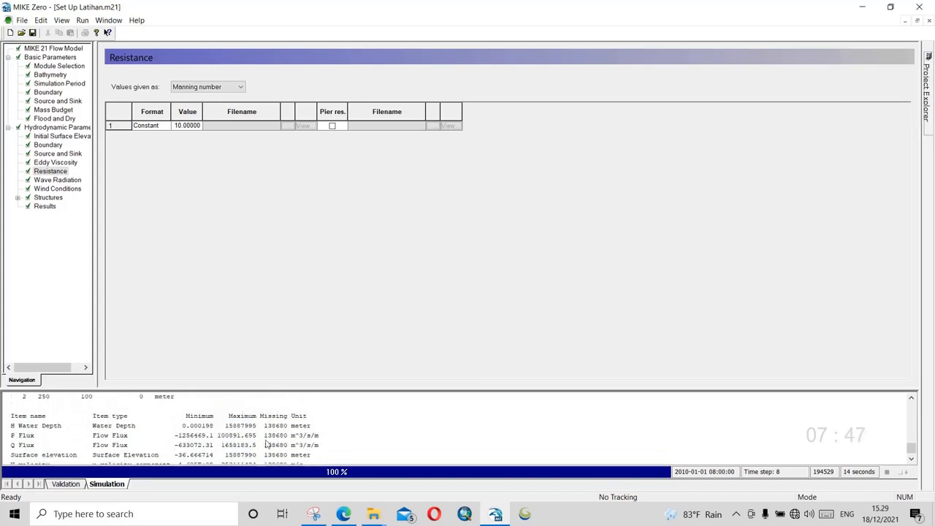
{"action": "scroll", "coordinate": [267, 442], "scroll_direction": "down", "scroll_amount": 2}
{"action": "scroll", "coordinate": [270, 447], "scroll_direction": "down", "scroll_amount": 1}
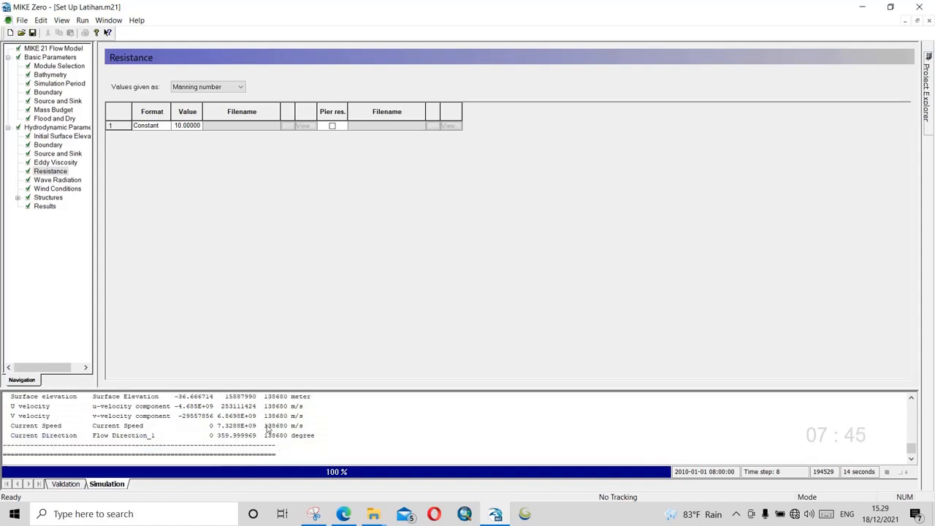
{"action": "left_click", "coordinate": [288, 425]}
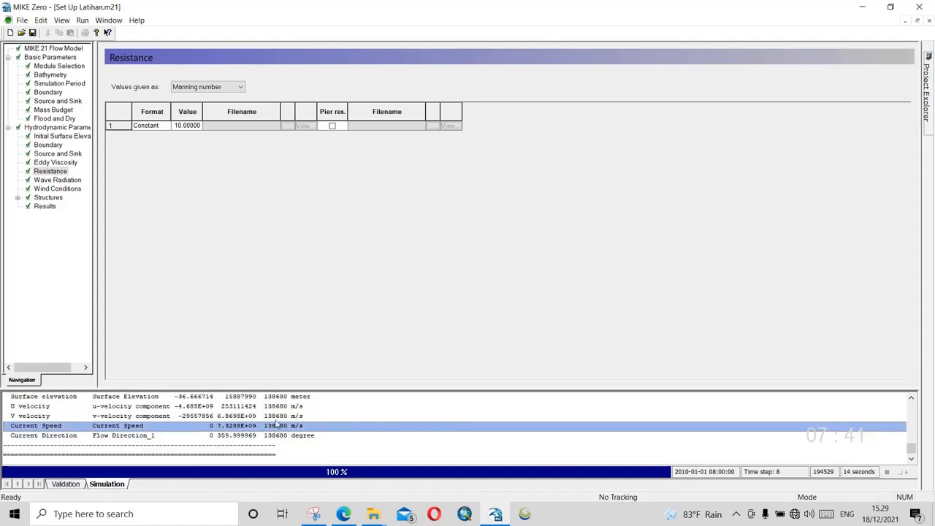
Step: Open the result file Output_Latihan.dfs2 from the model's results settings and display its Current Speed item
{"action": "left_click", "coordinate": [45, 207]}
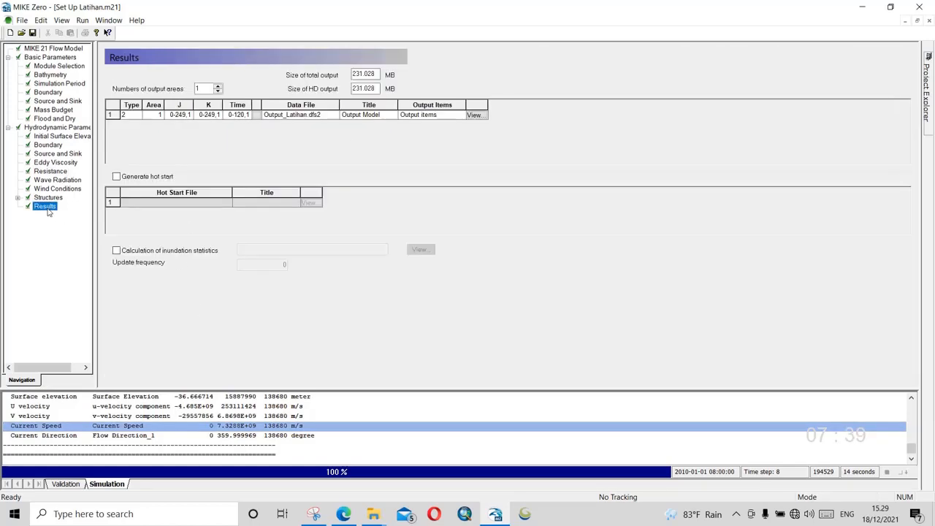
{"action": "left_click", "coordinate": [474, 115]}
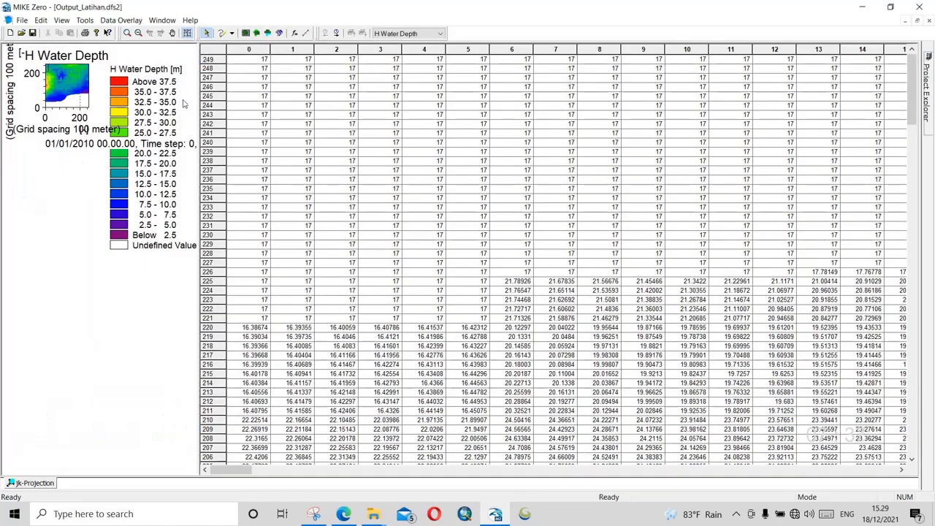
{"action": "left_click", "coordinate": [404, 34]}
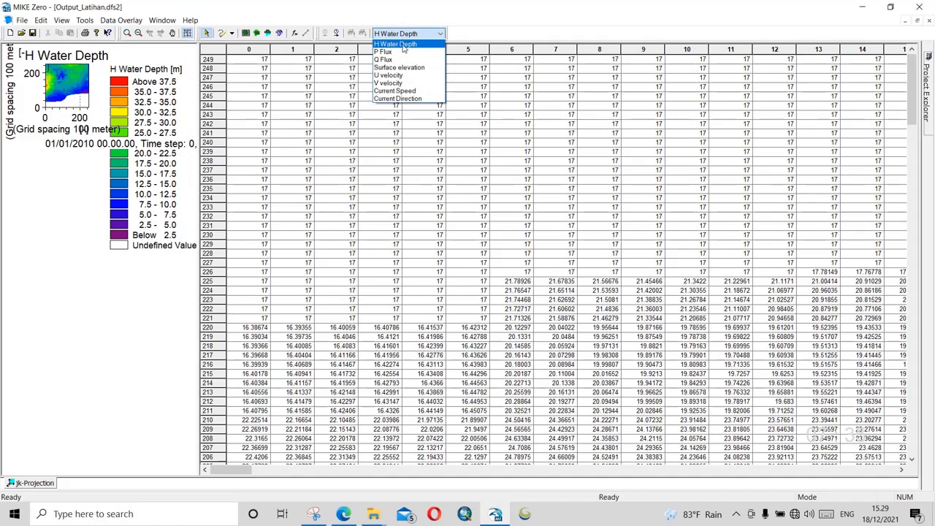
{"action": "left_click", "coordinate": [407, 91]}
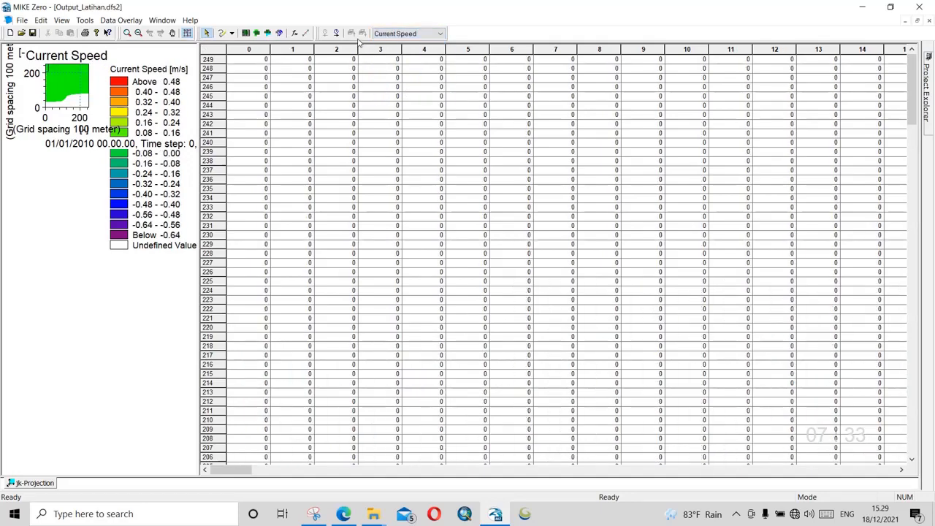
Step: Enlarge the current speed map, advance it through the time steps up to step 5, and close the result file
{"action": "left_click", "coordinate": [337, 34]}
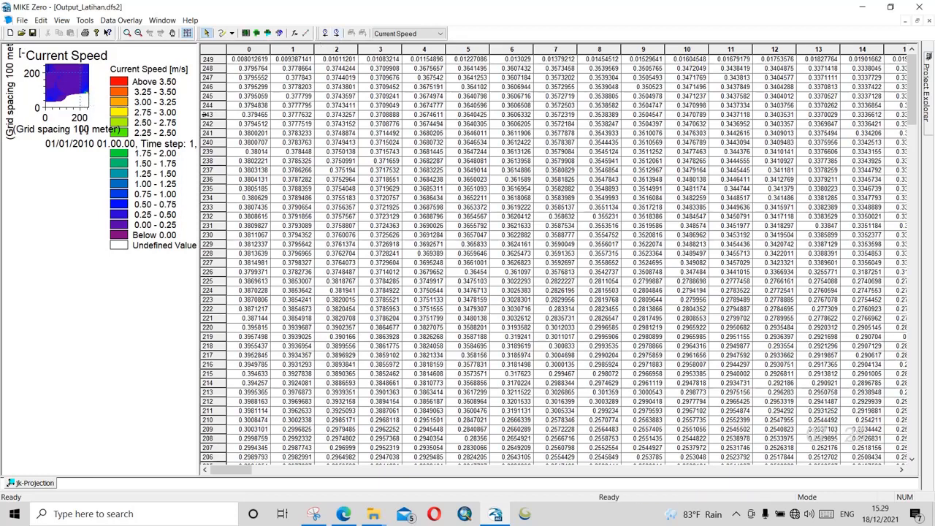
{"action": "left_click_drag", "start_coordinate": [199, 118], "coordinate": [402, 120]}
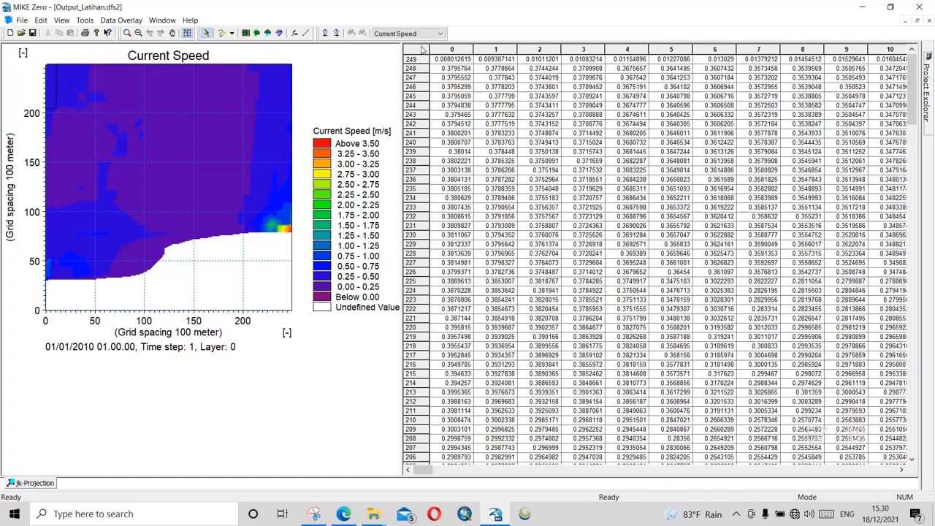
{"action": "left_click", "coordinate": [337, 34]}
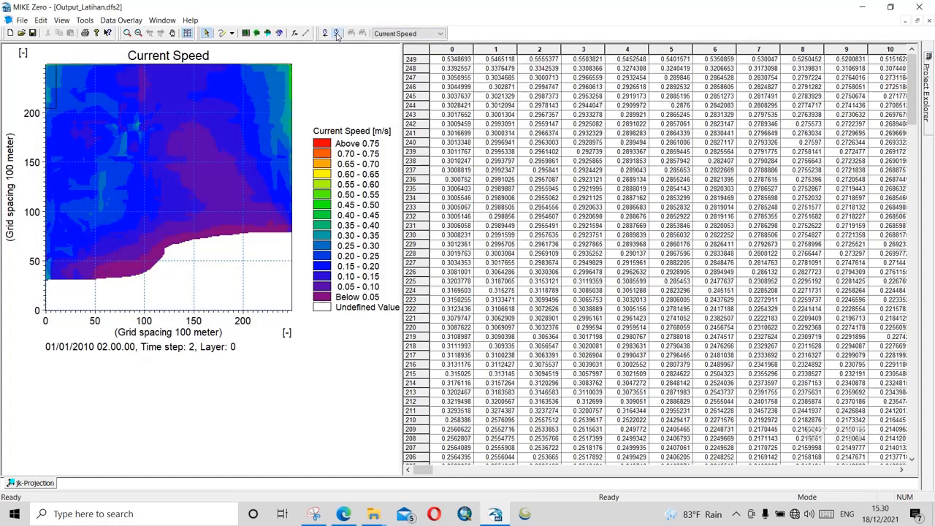
{"action": "left_click", "coordinate": [337, 34]}
{"action": "left_click", "coordinate": [337, 34]}
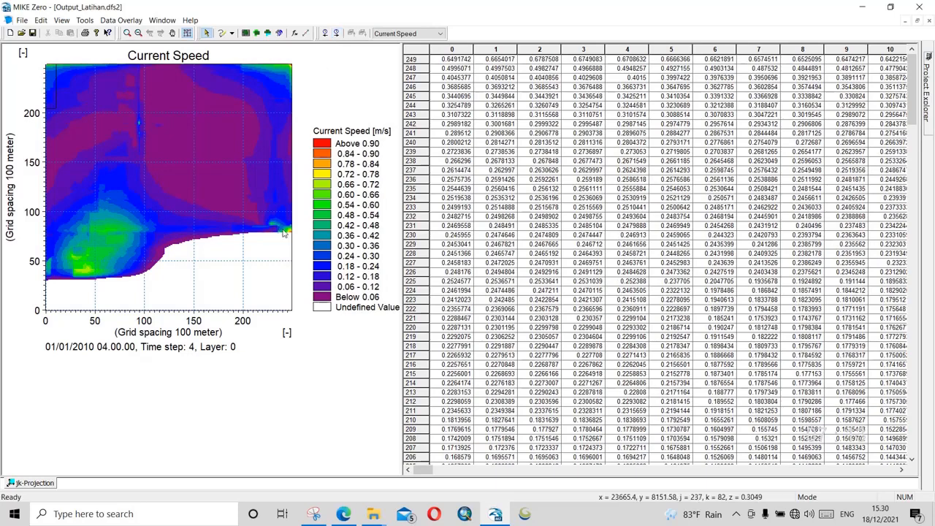
{"action": "left_click", "coordinate": [337, 34]}
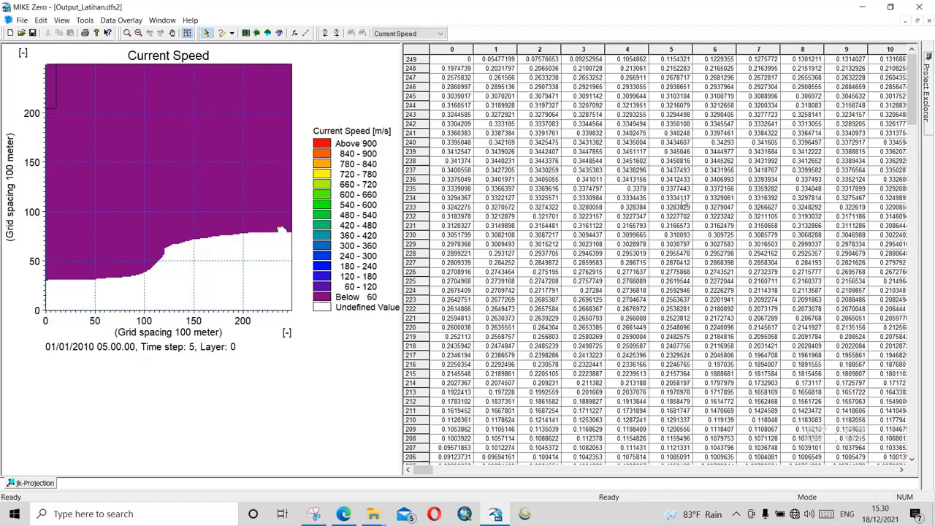
{"action": "left_click", "coordinate": [930, 22]}
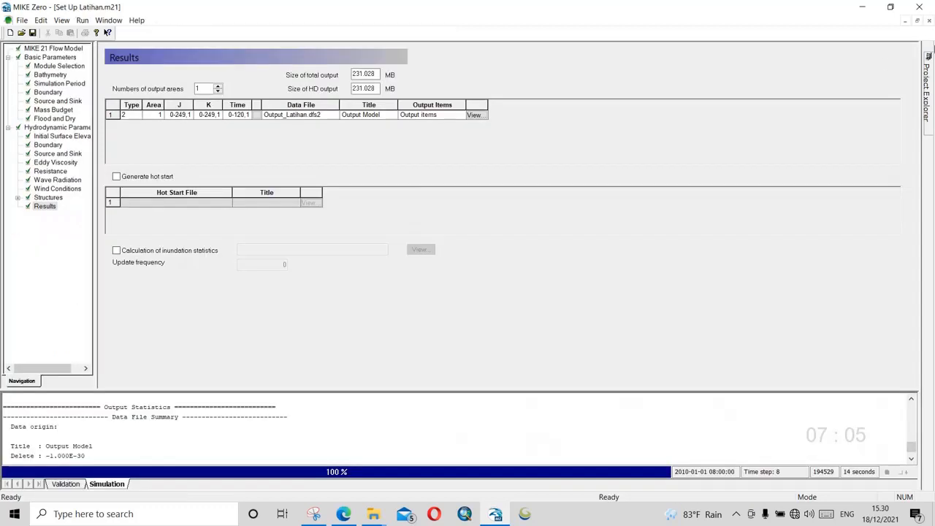
Step: Set the simulation's time step interval to 1800 and its last time step to 240
{"action": "left_click", "coordinate": [49, 76]}
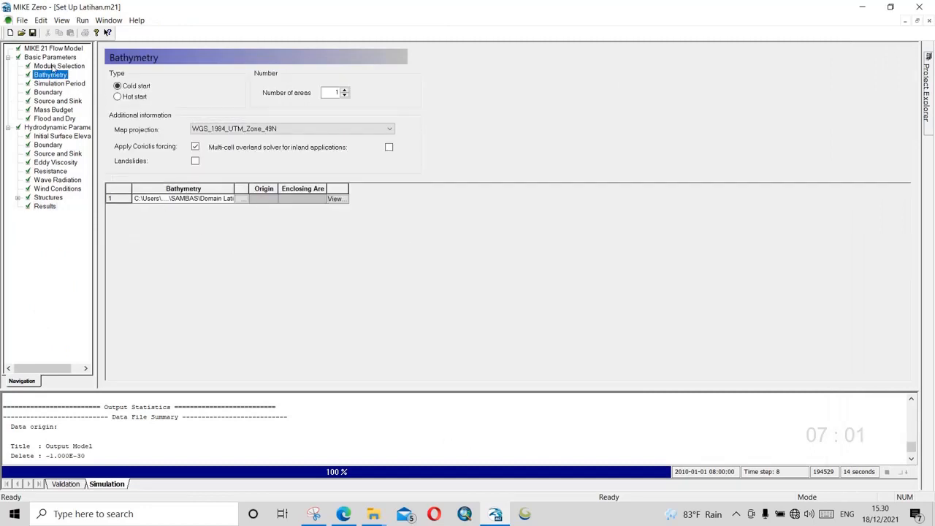
{"action": "left_click", "coordinate": [58, 83]}
{"action": "left_click_drag", "start_coordinate": [219, 109], "coordinate": [268, 109]}
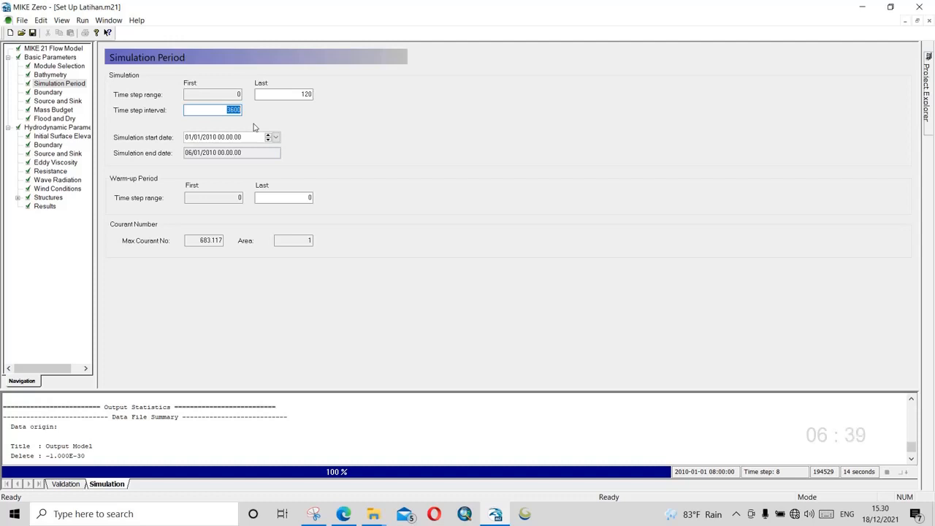
{"action": "type", "text": "18"}
{"action": "key", "text": "Return"}
{"action": "left_click_drag", "start_coordinate": [257, 95], "coordinate": [326, 103]}
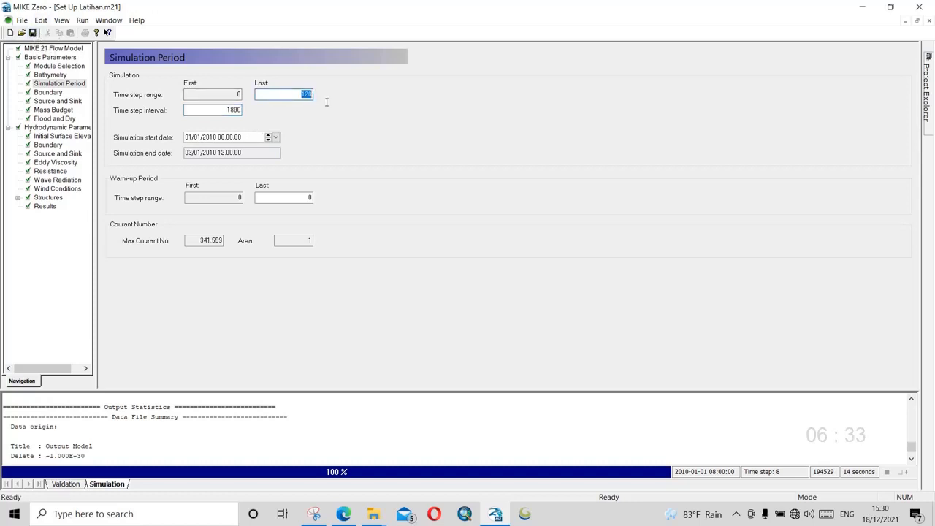
{"action": "type", "text": "4"}
{"action": "type", "text": "24"}
Step: Rerun the simulation with the new time step settings and check the output statistics in its log
{"action": "left_click", "coordinate": [82, 20]}
{"action": "left_click", "coordinate": [124, 57]}
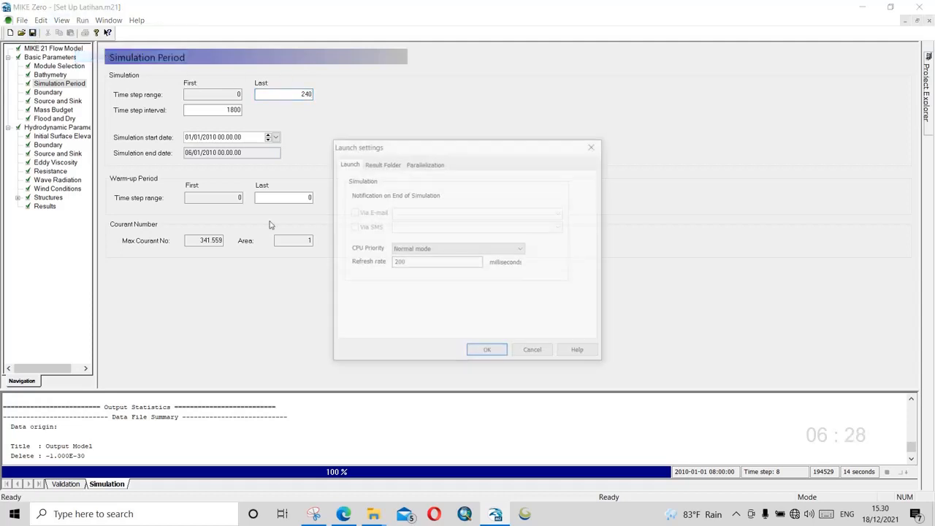
{"action": "left_click", "coordinate": [488, 352]}
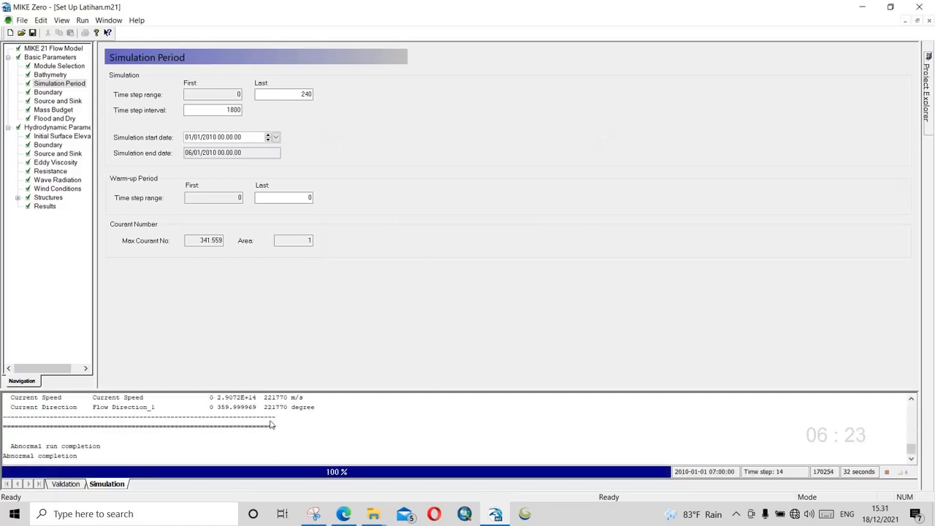
{"action": "scroll", "coordinate": [165, 433], "scroll_direction": "up", "scroll_amount": 1}
{"action": "scroll", "coordinate": [165, 433], "scroll_direction": "up", "scroll_amount": 5}
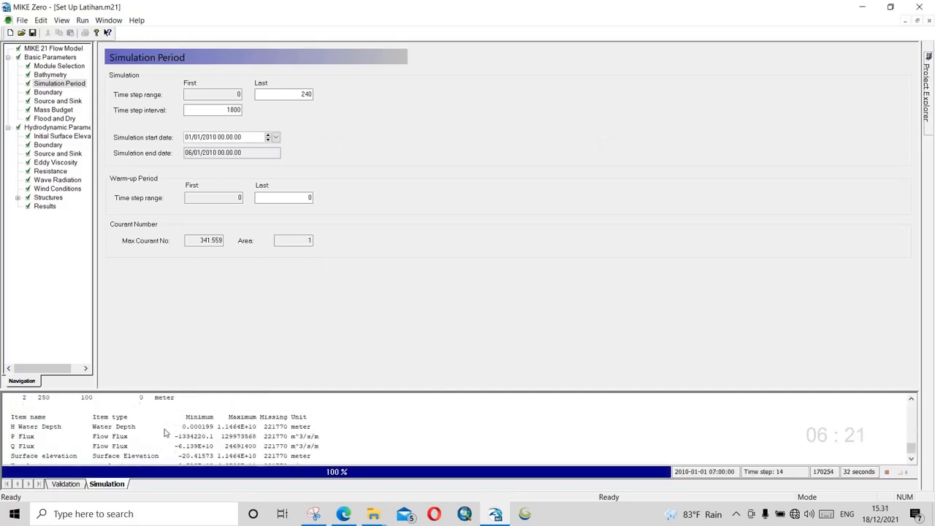
{"action": "scroll", "coordinate": [165, 434], "scroll_direction": "up", "scroll_amount": 3}
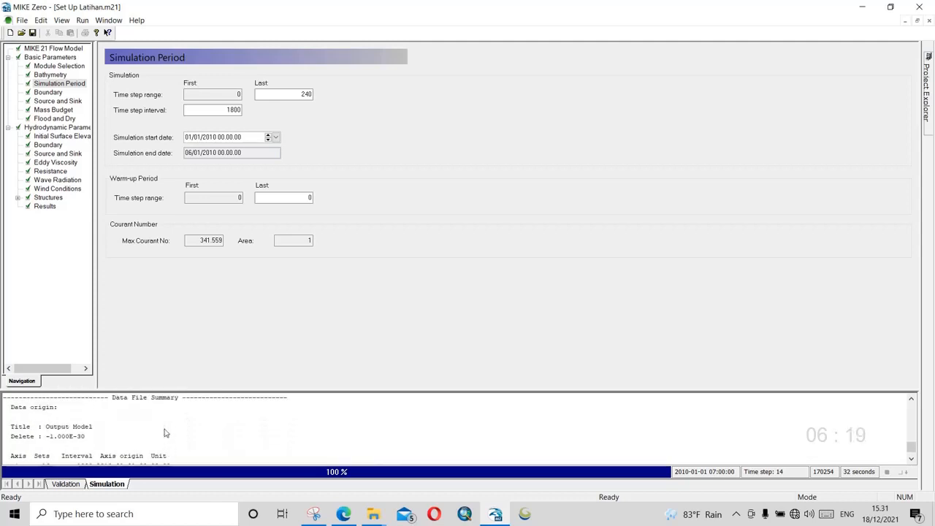
Step: Set the simulation's time step interval to 900 and rerun the simulation with the default launch settings
{"action": "scroll", "coordinate": [165, 433], "scroll_direction": "down", "scroll_amount": 10}
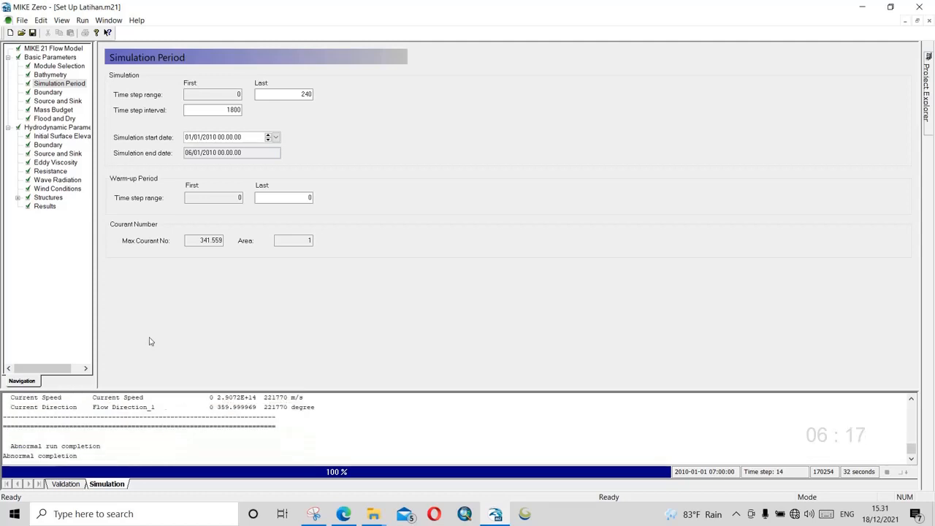
{"action": "left_click", "coordinate": [51, 75]}
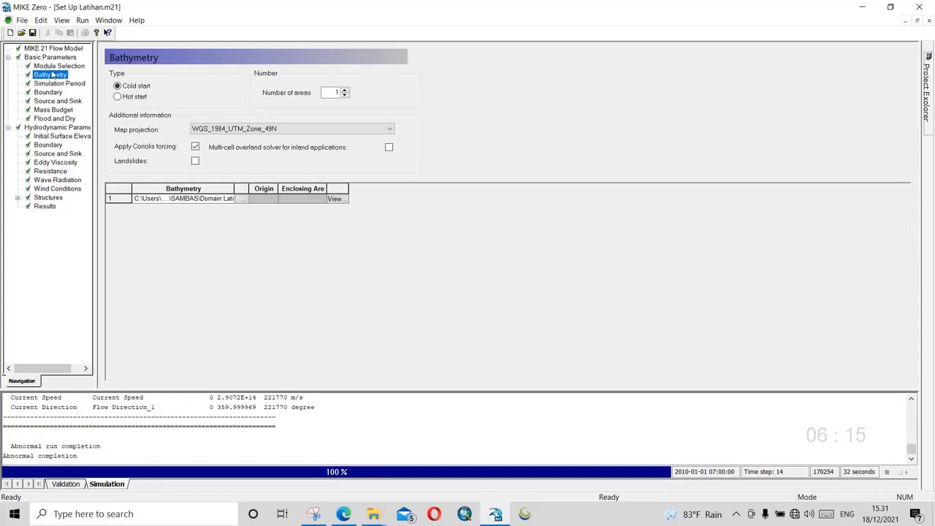
{"action": "left_click", "coordinate": [55, 83]}
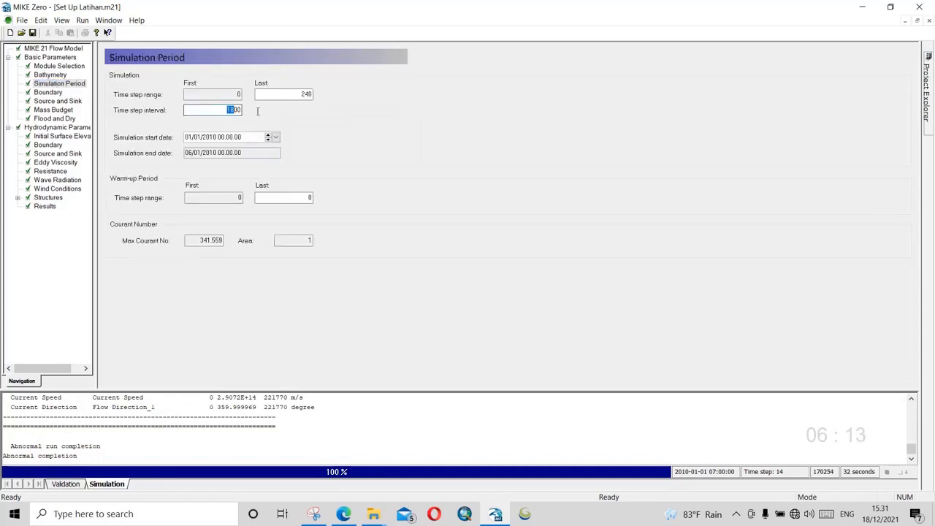
{"action": "left_click_drag", "start_coordinate": [216, 109], "coordinate": [278, 111]}
{"action": "type", "text": "900"}
{"action": "left_click", "coordinate": [83, 21]}
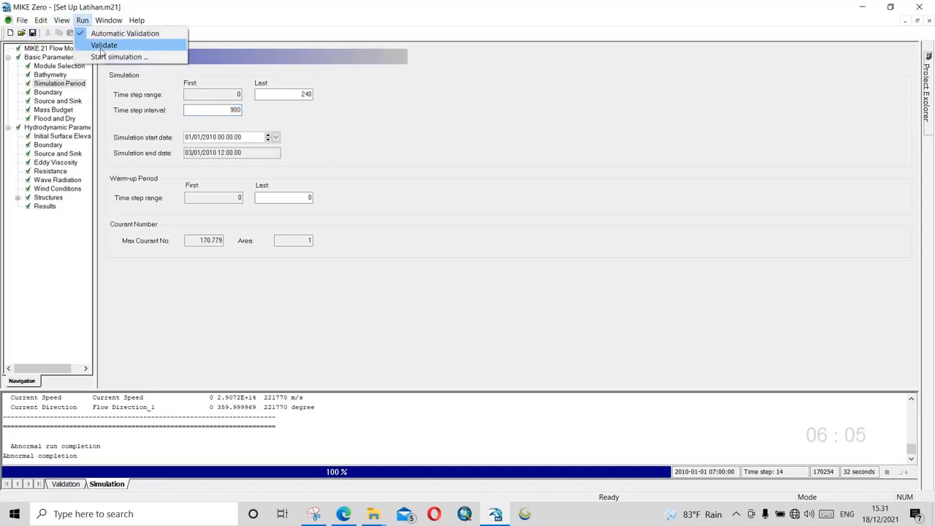
{"action": "left_click", "coordinate": [118, 57]}
{"action": "left_click", "coordinate": [486, 353]}
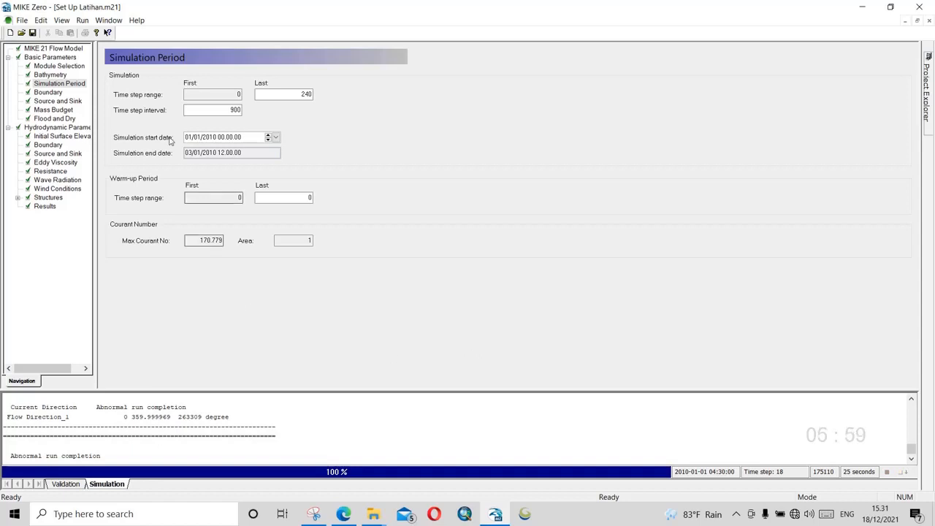
Step: Reduce the time step interval to 10 and run the simulation again
{"action": "left_click_drag", "start_coordinate": [187, 113], "coordinate": [241, 110]}
{"action": "type", "text": "10"}
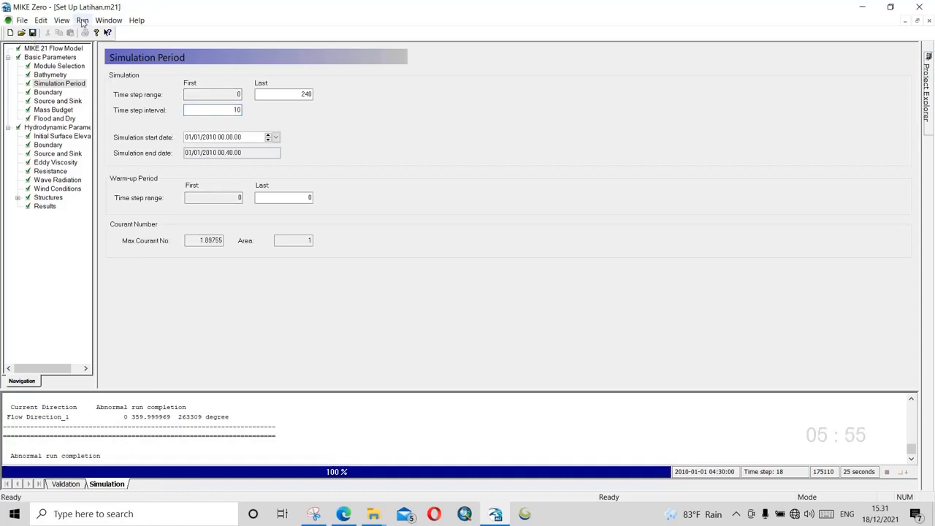
{"action": "left_click", "coordinate": [82, 21]}
{"action": "left_click", "coordinate": [114, 57]}
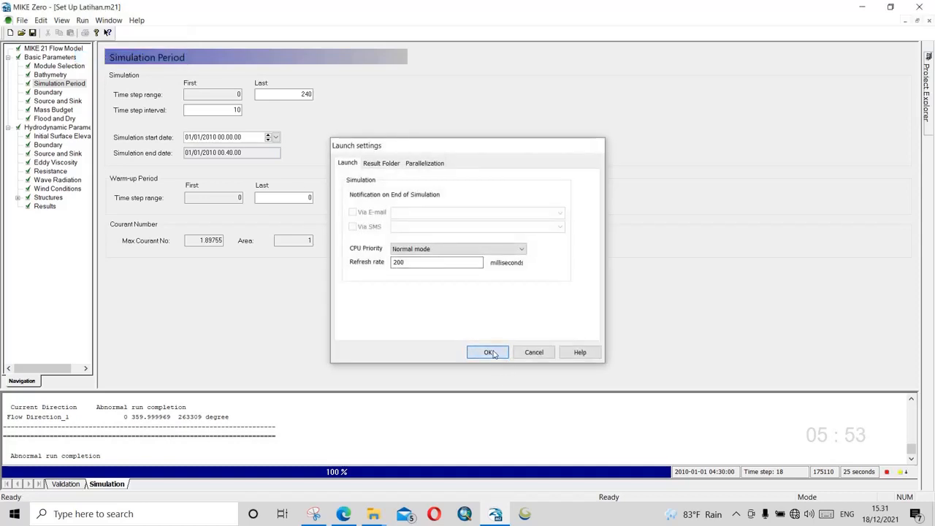
{"action": "left_click", "coordinate": [489, 352]}
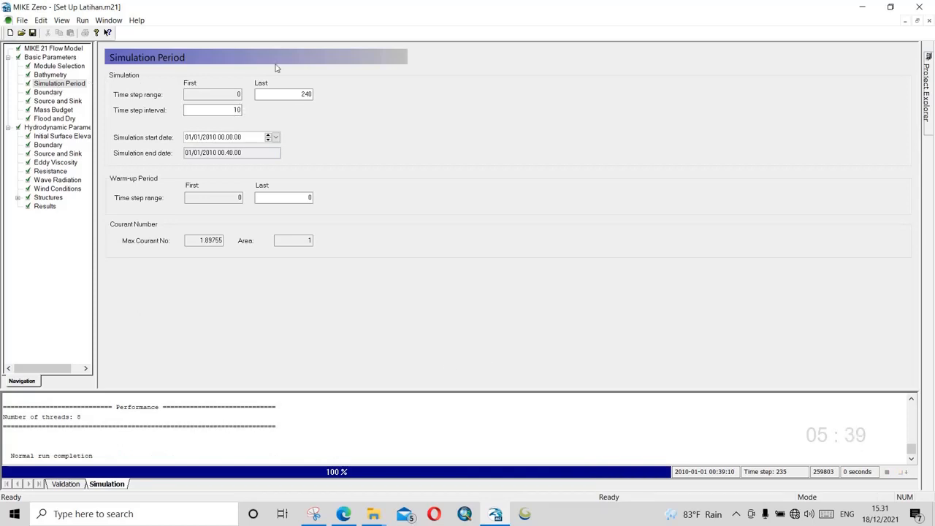
Step: Open the result file Output_Latihan.dfs2 from the results settings, enlarge its map, and display the Surface elevation item
{"action": "left_click", "coordinate": [44, 206]}
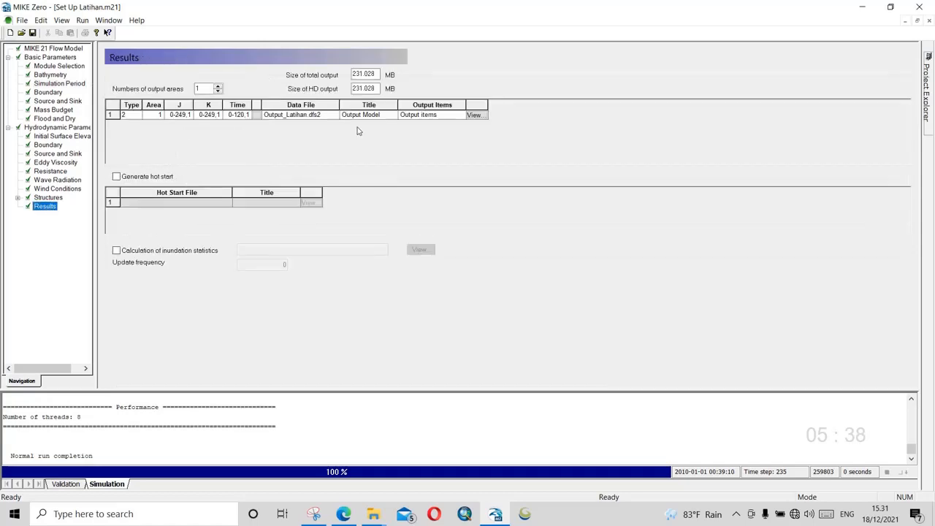
{"action": "left_click", "coordinate": [477, 116]}
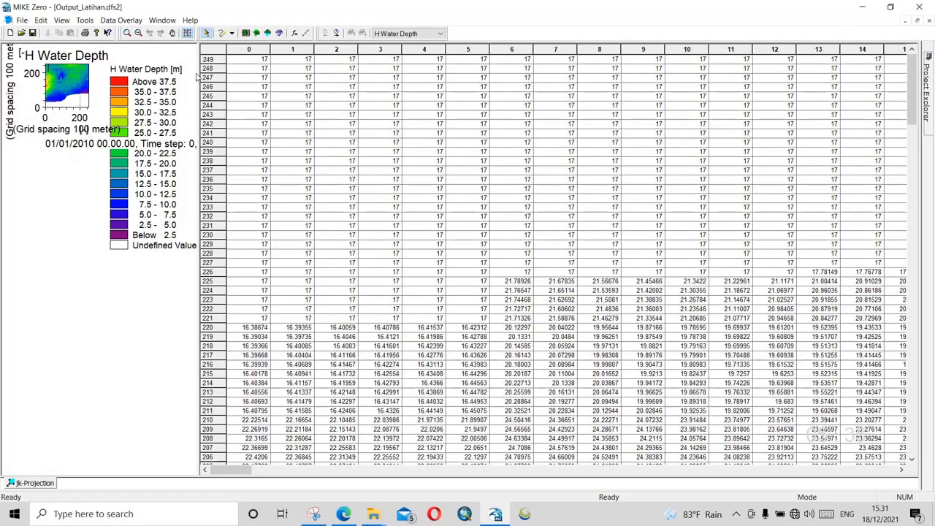
{"action": "left_click_drag", "start_coordinate": [199, 82], "coordinate": [509, 95]}
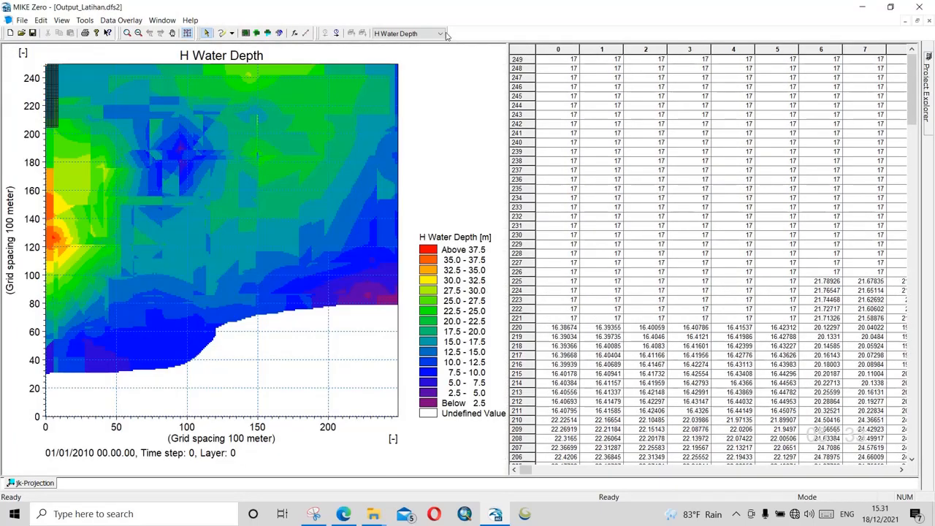
{"action": "left_click", "coordinate": [440, 33]}
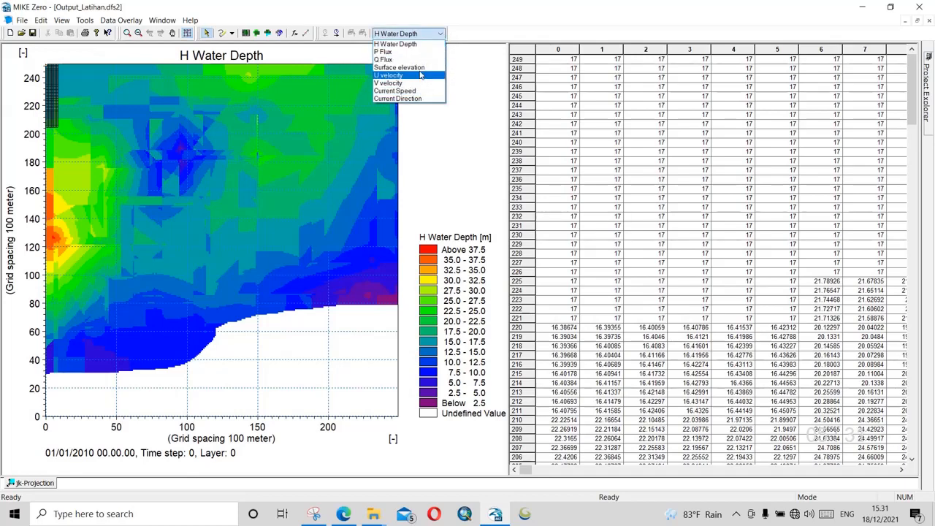
{"action": "left_click", "coordinate": [421, 67]}
Step: Advance the surface elevation map through the time steps up to step 120
{"action": "left_click", "coordinate": [337, 34]}
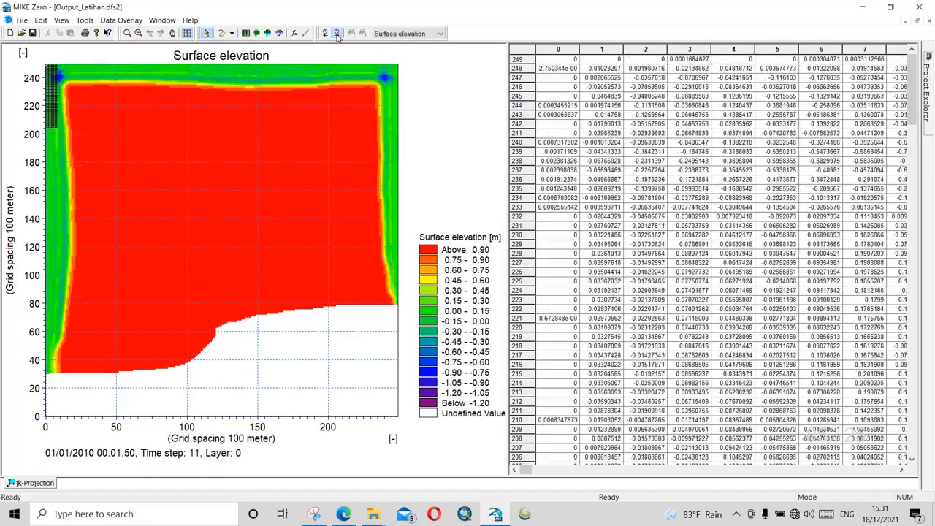
{"action": "left_click", "coordinate": [337, 35]}
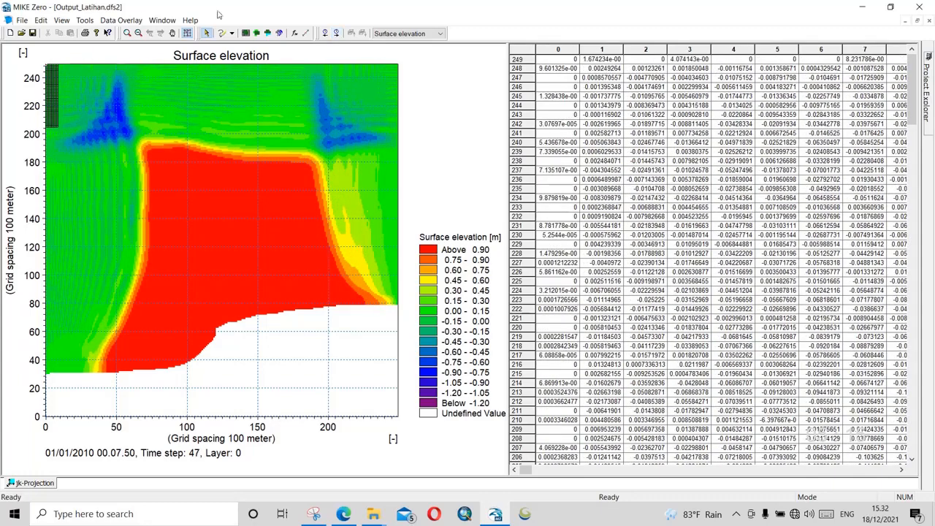
{"action": "left_click", "coordinate": [85, 20]}
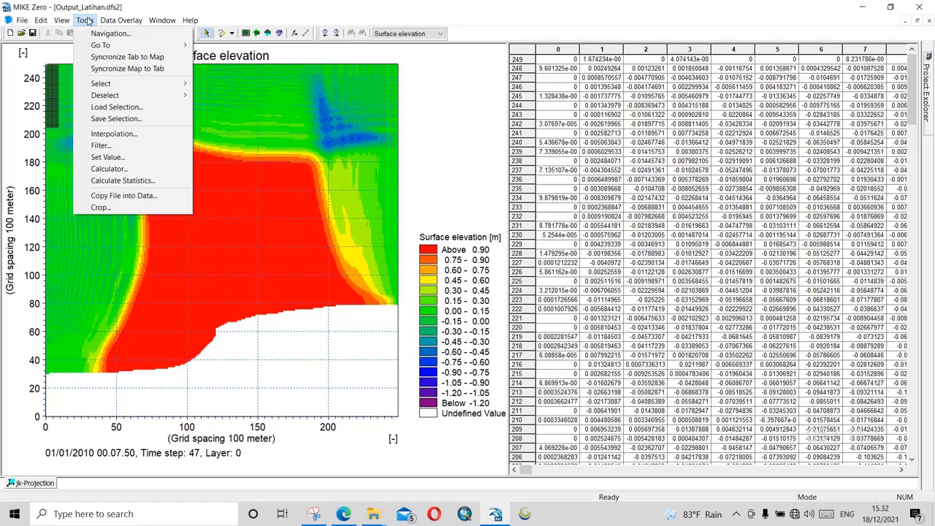
{"action": "mouse_move", "coordinate": [67, 24]}
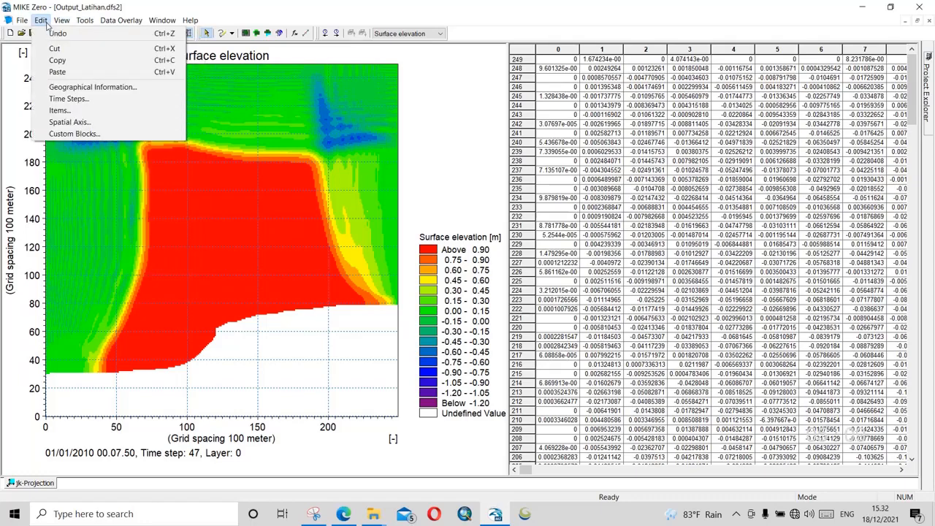
{"action": "left_click", "coordinate": [337, 35]}
{"action": "left_click", "coordinate": [337, 36]}
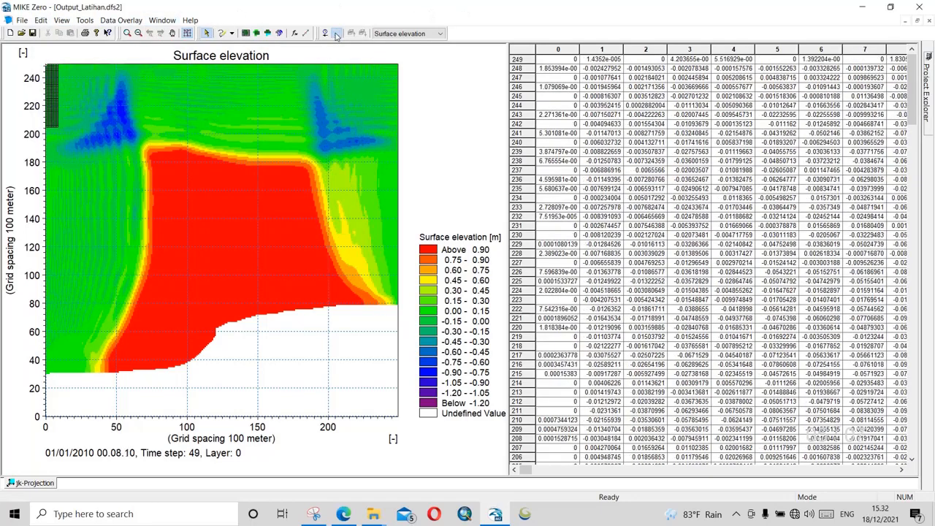
{"action": "left_click", "coordinate": [337, 36]}
{"action": "left_click", "coordinate": [337, 35]}
{"action": "left_click", "coordinate": [337, 35]}
{"action": "left_click", "coordinate": [336, 36]}
{"action": "left_click", "coordinate": [337, 35]}
{"action": "left_click", "coordinate": [337, 36]}
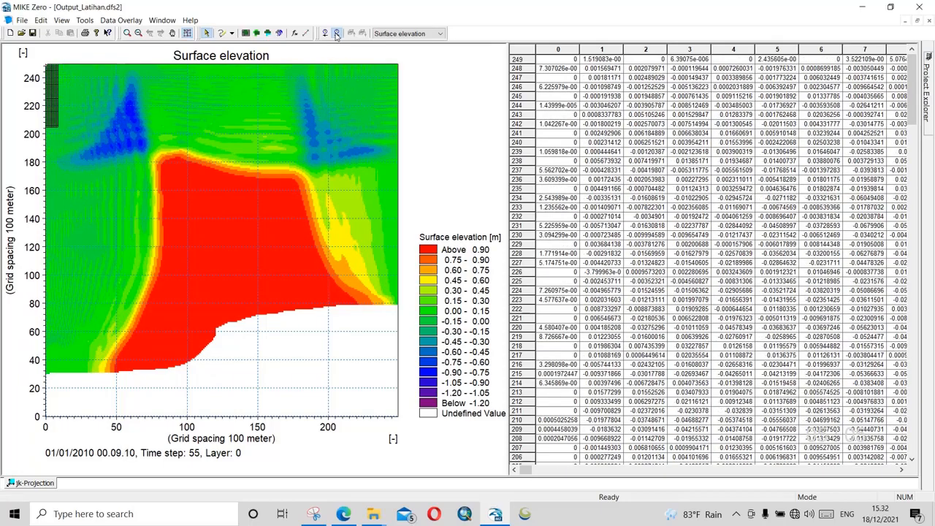
{"action": "left_click", "coordinate": [337, 36]}
{"action": "left_click", "coordinate": [337, 36]}
{"action": "left_click", "coordinate": [337, 36]}
{"action": "left_click", "coordinate": [336, 35]}
{"action": "left_click", "coordinate": [337, 36]}
{"action": "left_click", "coordinate": [337, 35]}
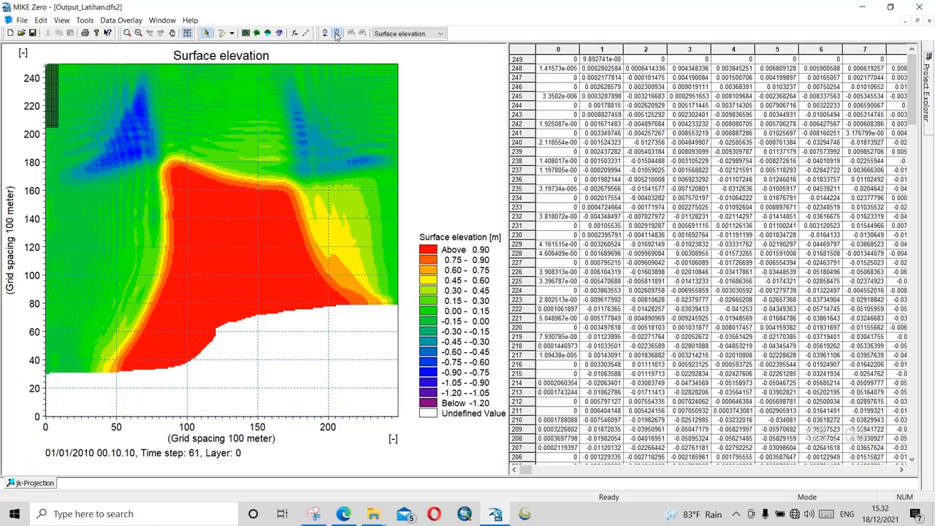
{"action": "left_click", "coordinate": [337, 35]}
{"action": "left_click", "coordinate": [337, 36]}
{"action": "left_click", "coordinate": [337, 36]}
{"action": "left_click", "coordinate": [337, 36]}
{"action": "left_click", "coordinate": [337, 36]}
{"action": "left_click", "coordinate": [336, 36]}
{"action": "left_click", "coordinate": [337, 36]}
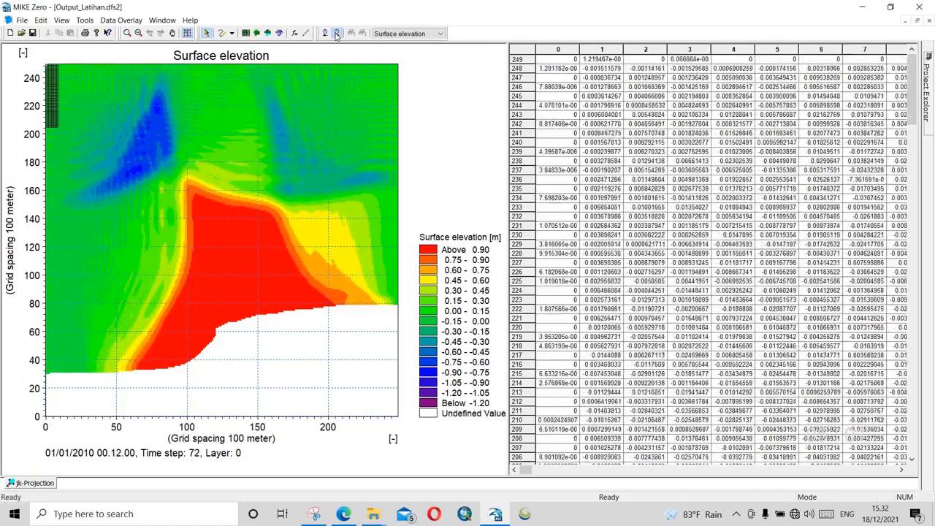
{"action": "left_click", "coordinate": [337, 36]}
{"action": "left_click", "coordinate": [337, 36]}
{"action": "left_click", "coordinate": [337, 35]}
{"action": "left_click", "coordinate": [337, 36]}
{"action": "left_click", "coordinate": [337, 35]}
{"action": "left_click", "coordinate": [337, 36]}
{"action": "left_click", "coordinate": [337, 35]}
{"action": "left_click", "coordinate": [337, 36]}
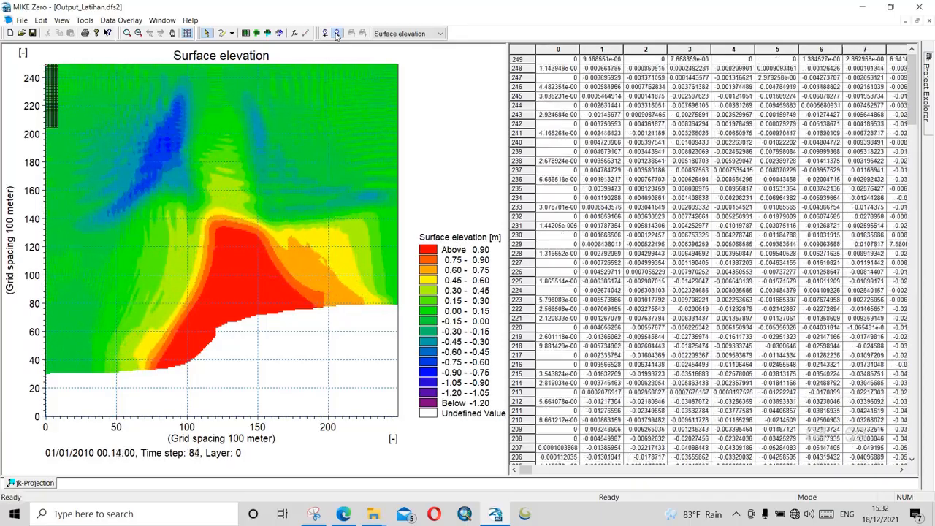
{"action": "left_click", "coordinate": [337, 36]}
{"action": "left_click", "coordinate": [337, 36]}
{"action": "left_click", "coordinate": [336, 36]}
{"action": "left_click", "coordinate": [337, 35]}
{"action": "left_click", "coordinate": [337, 36]}
{"action": "left_click", "coordinate": [337, 35]}
{"action": "left_click", "coordinate": [336, 35]}
{"action": "left_click", "coordinate": [336, 36]}
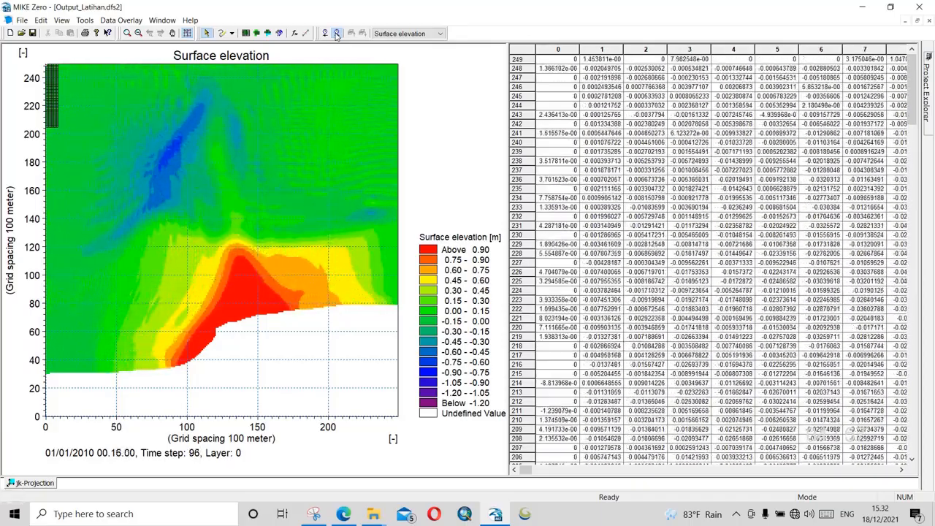
{"action": "left_click", "coordinate": [336, 36]}
{"action": "left_click", "coordinate": [337, 36]}
{"action": "left_click", "coordinate": [337, 36]}
{"action": "left_click", "coordinate": [337, 36]}
{"action": "left_click", "coordinate": [336, 36]}
{"action": "left_click", "coordinate": [337, 36]}
{"action": "left_click", "coordinate": [337, 36]}
{"action": "left_click", "coordinate": [337, 36]}
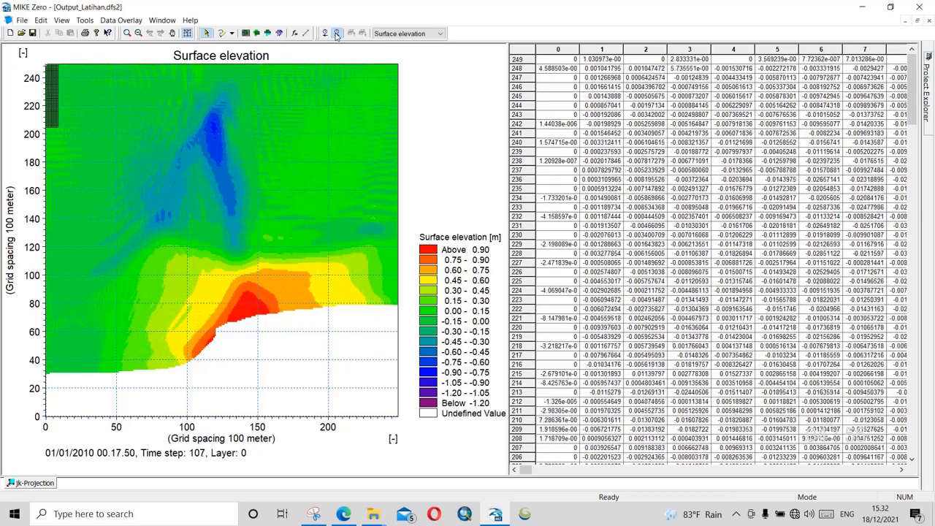
{"action": "left_click", "coordinate": [337, 36]}
{"action": "left_click", "coordinate": [337, 35]}
{"action": "left_click", "coordinate": [337, 36]}
{"action": "left_click", "coordinate": [337, 36]}
{"action": "left_click", "coordinate": [337, 36]}
{"action": "left_click", "coordinate": [336, 36]}
{"action": "left_click", "coordinate": [337, 36]}
{"action": "left_click", "coordinate": [336, 36]}
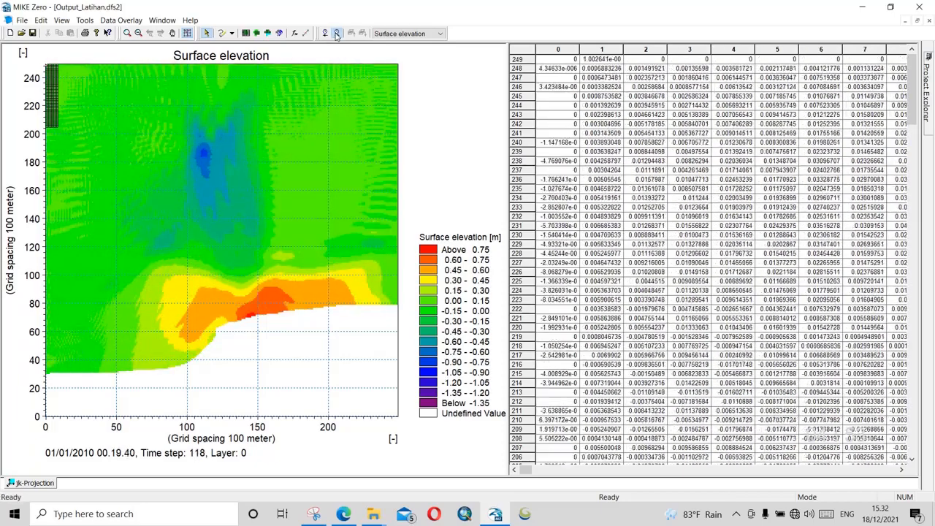
{"action": "left_click", "coordinate": [337, 36]}
{"action": "left_click", "coordinate": [336, 36]}
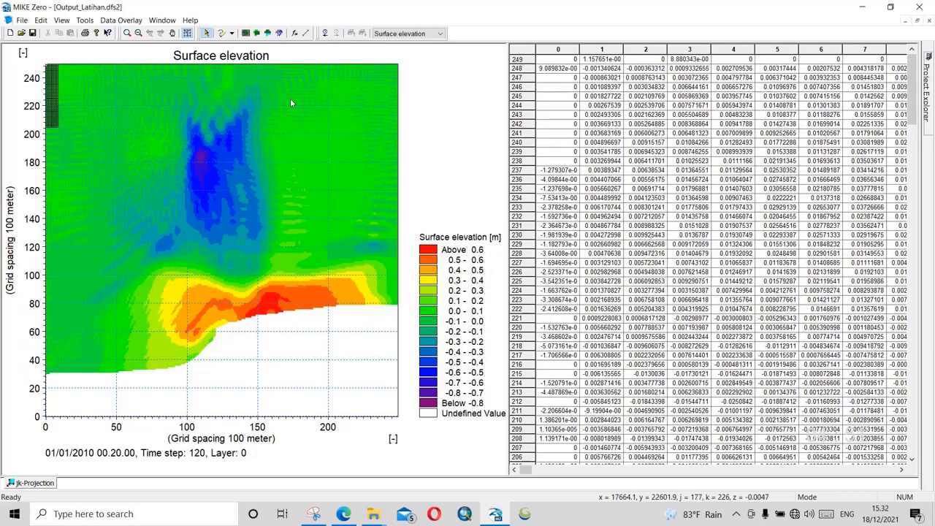
Step: Check the map's display options and data overlay layer settings without changing them, and close the result file
{"action": "right_click", "coordinate": [261, 117]}
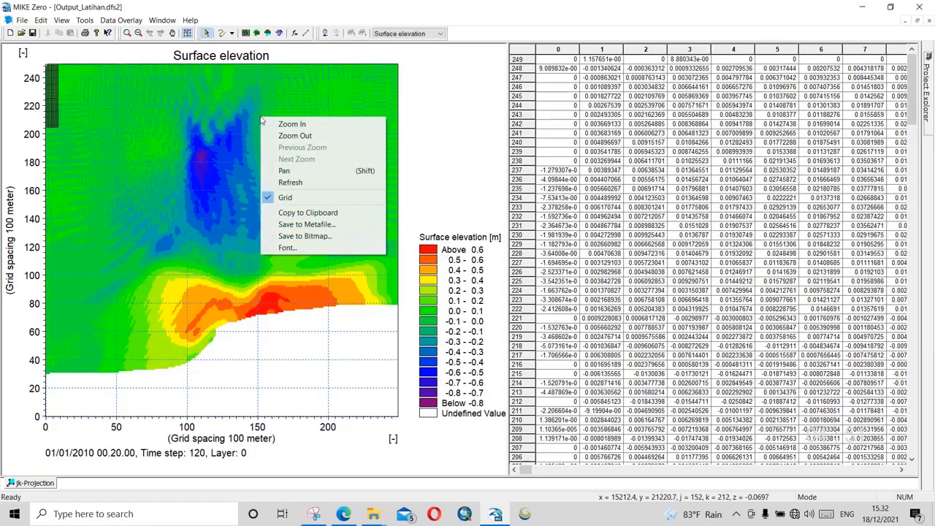
{"action": "left_click", "coordinate": [445, 92]}
{"action": "left_click", "coordinate": [120, 20]}
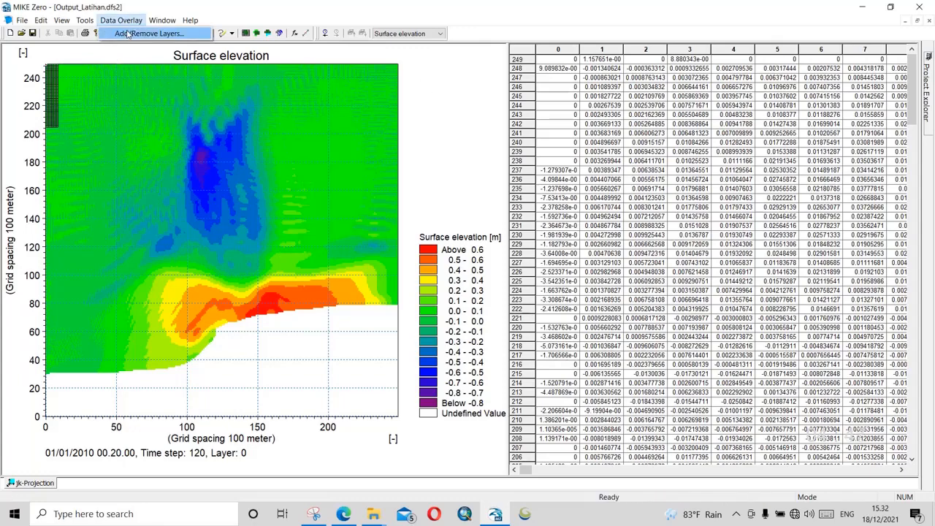
{"action": "left_click", "coordinate": [128, 34]}
{"action": "left_click", "coordinate": [640, 140]}
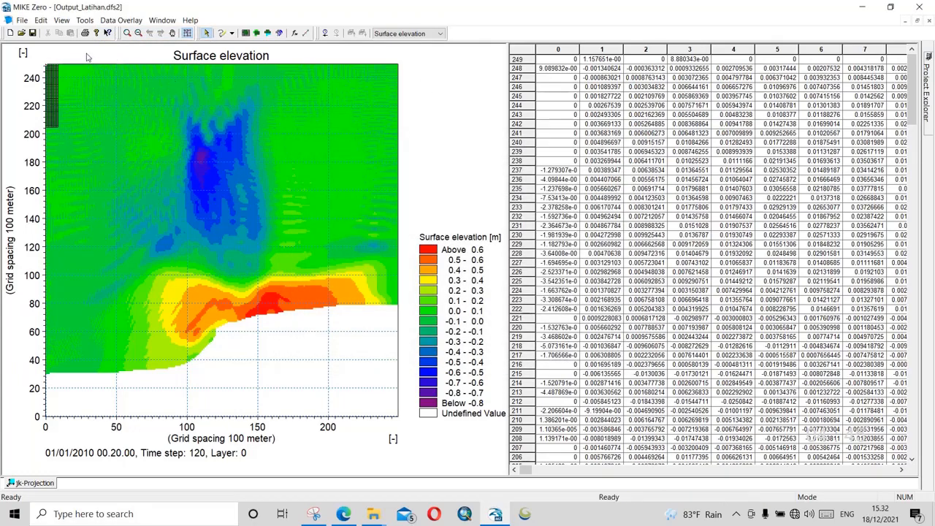
{"action": "left_click", "coordinate": [85, 21]}
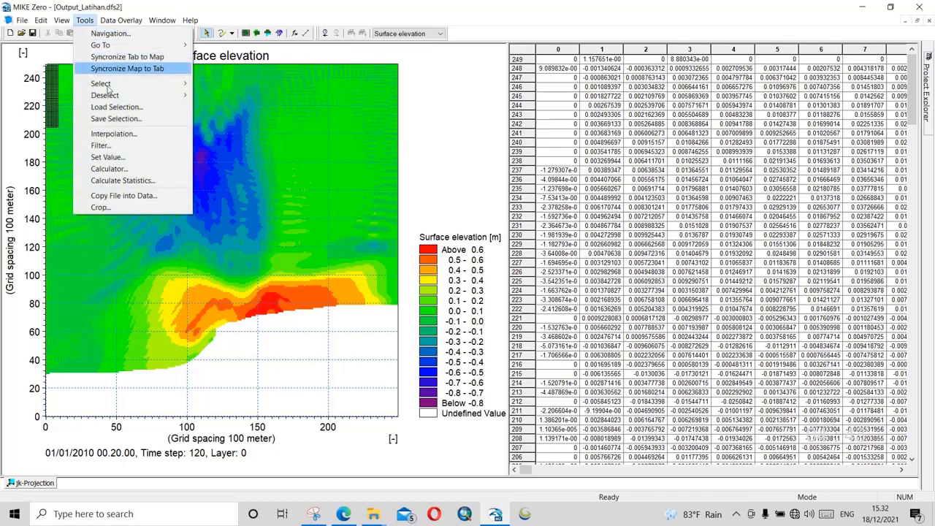
{"action": "left_click", "coordinate": [436, 117]}
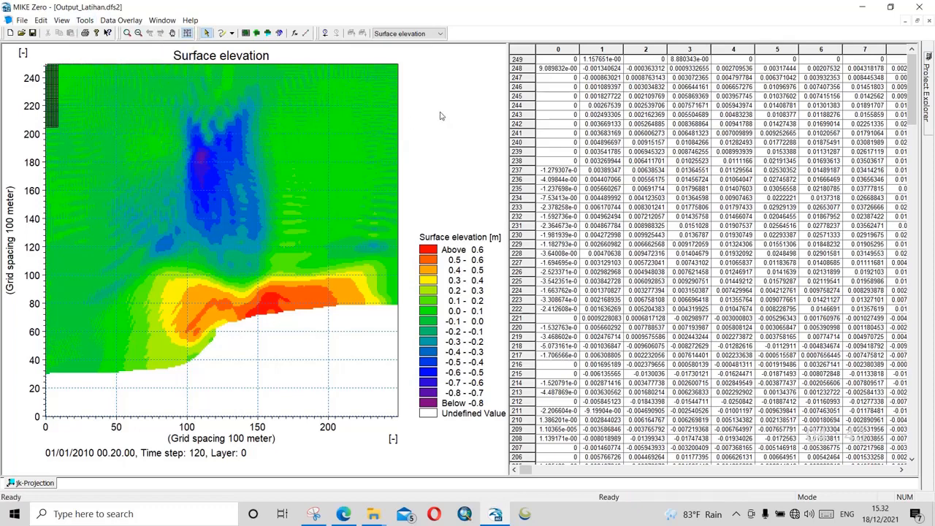
{"action": "left_click", "coordinate": [930, 21]}
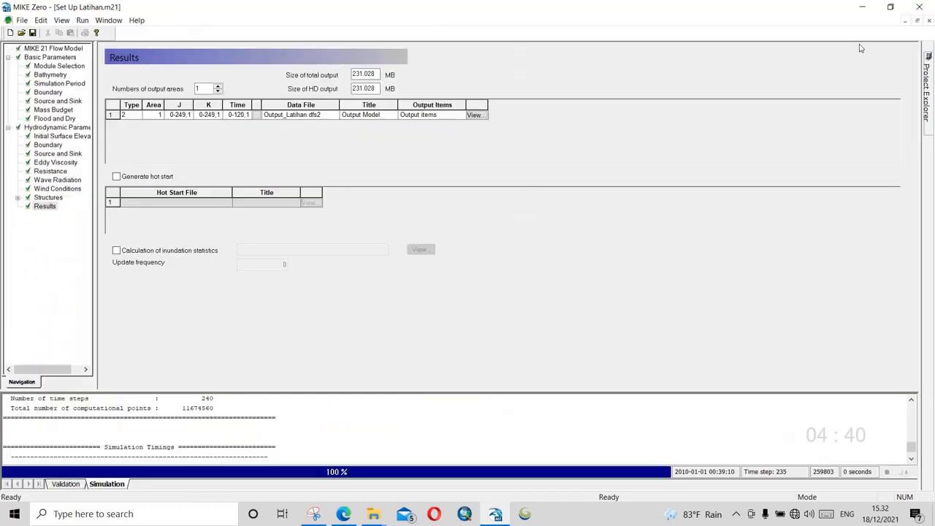
Step: Set the time step interval in the simulation period settings to 30 and rerun the simulation
{"action": "left_click", "coordinate": [45, 83]}
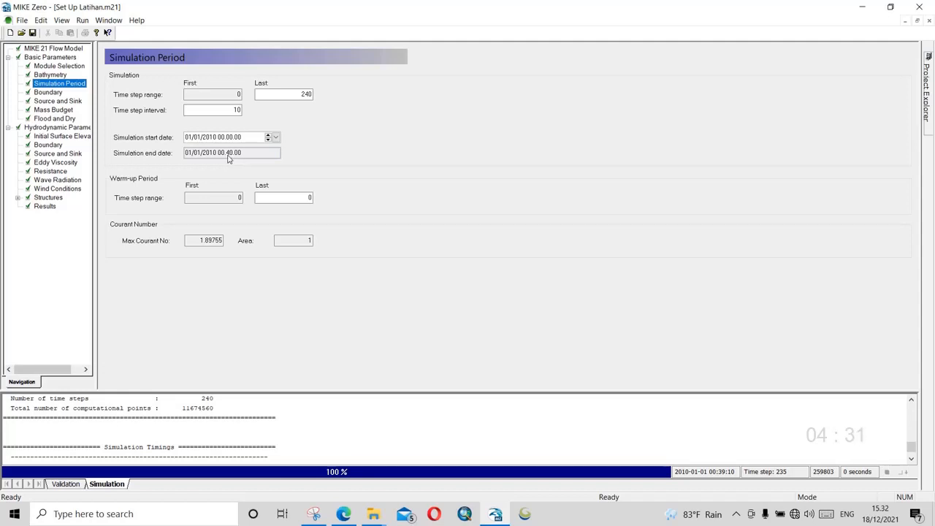
{"action": "left_click", "coordinate": [237, 110]}
{"action": "double_click", "coordinate": [236, 109]}
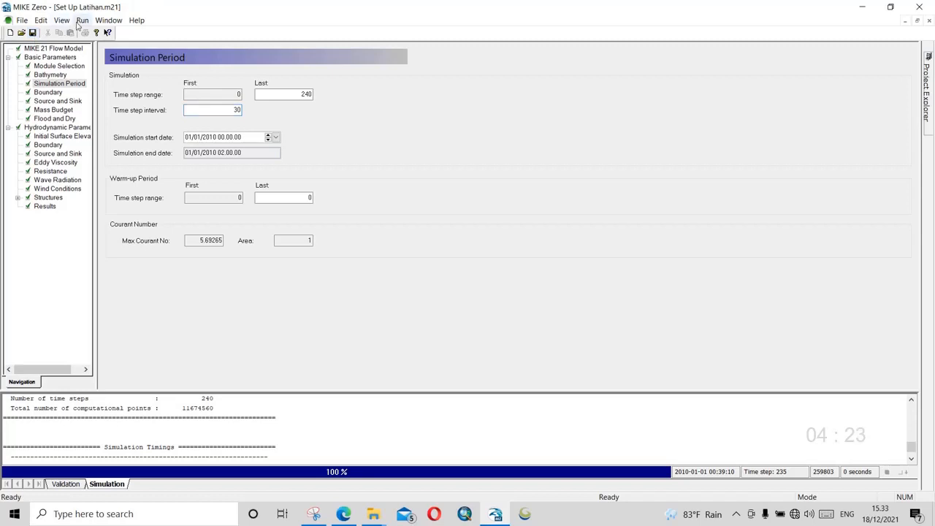
{"action": "left_click", "coordinate": [83, 20]}
{"action": "left_click", "coordinate": [117, 57]}
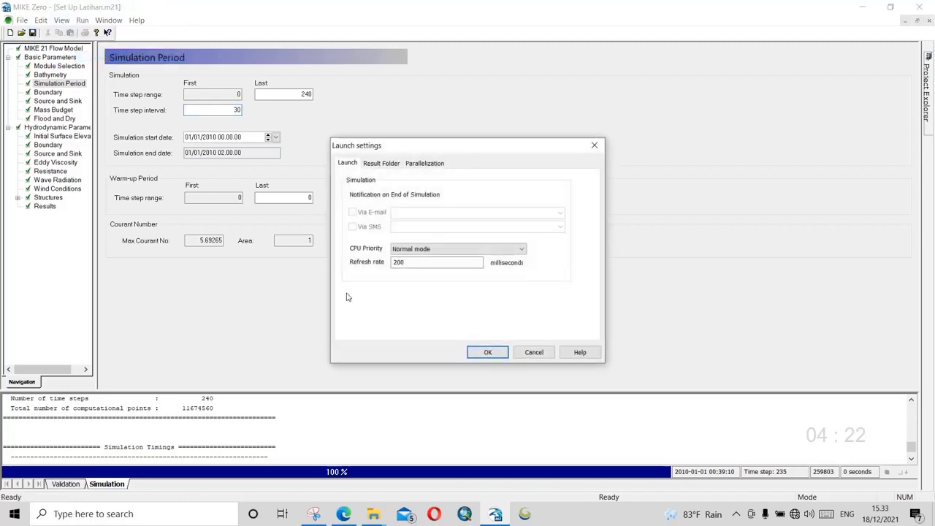
{"action": "left_click", "coordinate": [503, 357]}
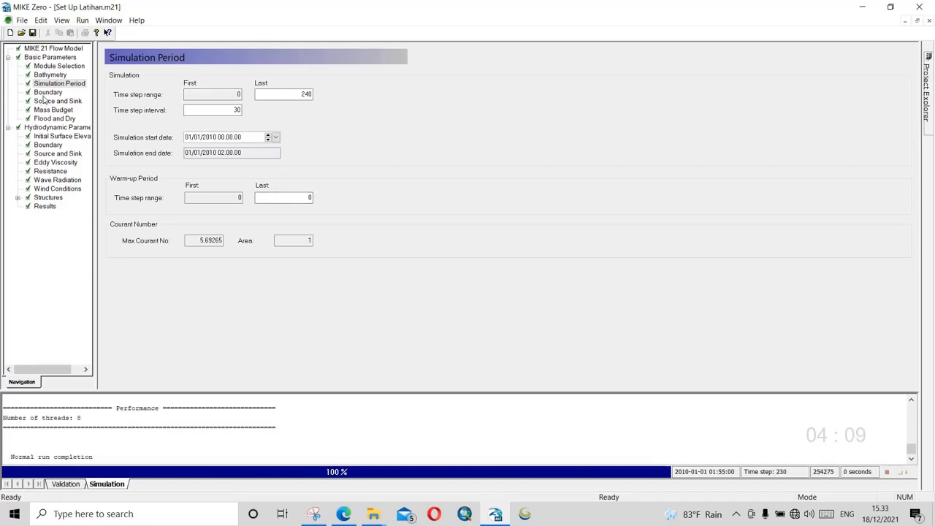
Step: Set the drying depth to 0.2 and the flooding depth to 0.3 in the Flood and Dry settings
{"action": "left_click", "coordinate": [45, 93]}
{"action": "left_click", "coordinate": [54, 119]}
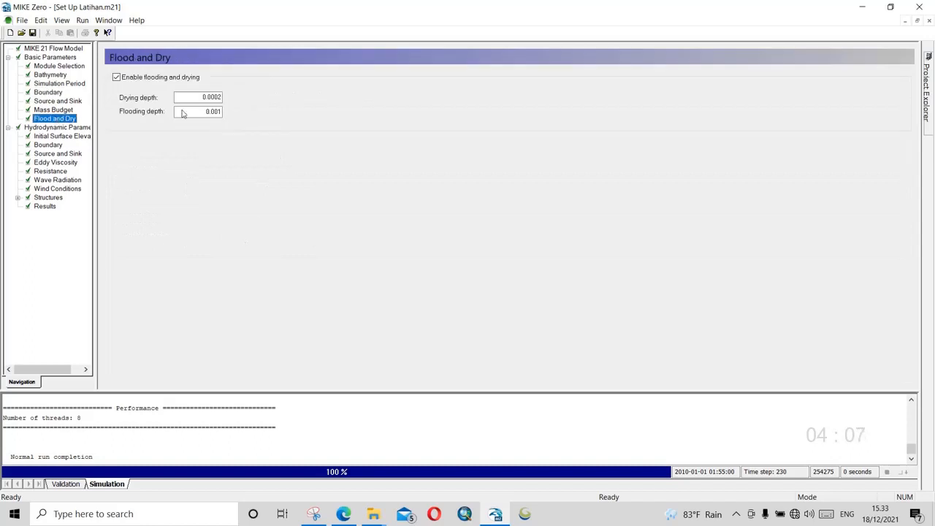
{"action": "left_click_drag", "start_coordinate": [209, 97], "coordinate": [225, 97]}
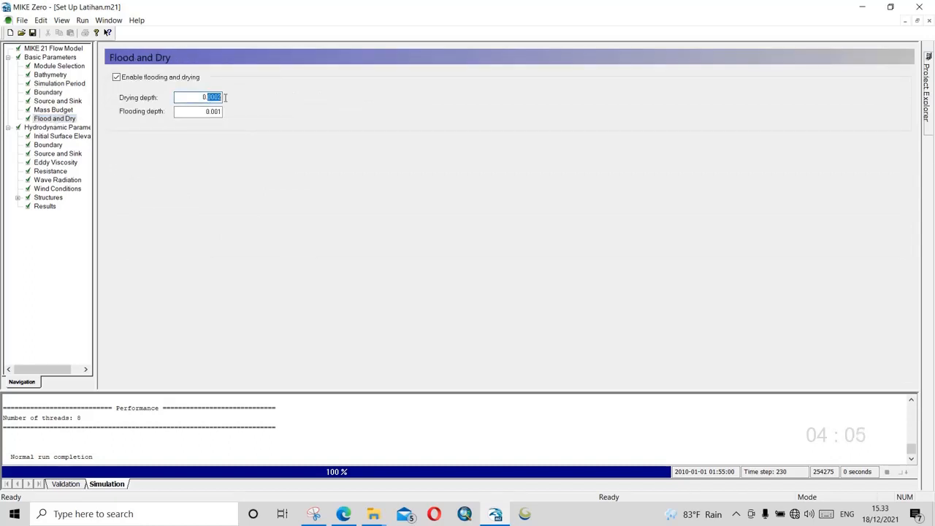
{"action": "type", "text": "2"}
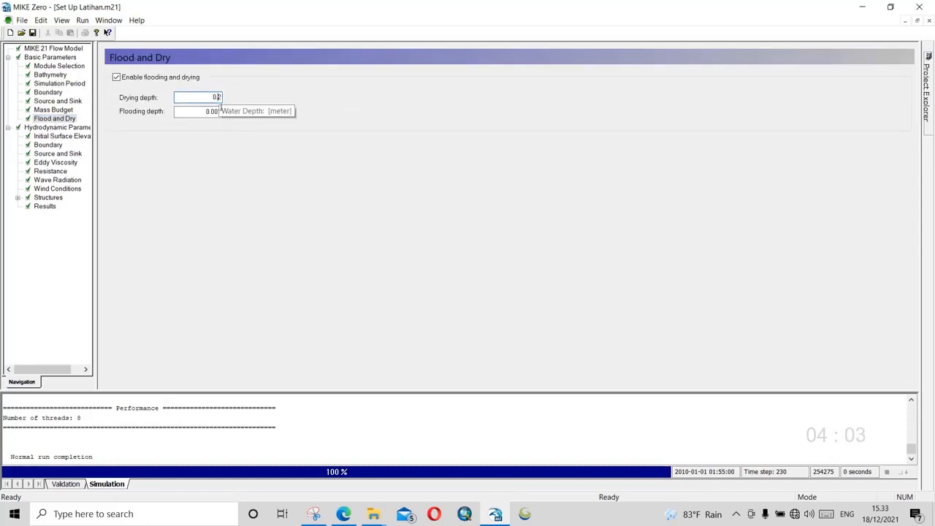
{"action": "left_click", "coordinate": [213, 112]}
{"action": "left_click_drag", "start_coordinate": [213, 113], "coordinate": [226, 114]}
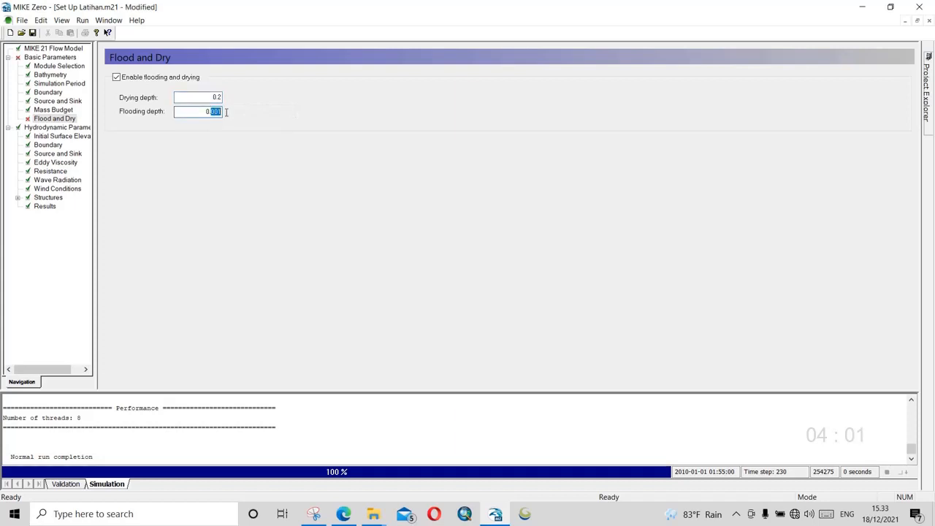
{"action": "type", "text": "3"}
Step: Set the constant Manning number to 32 in the hydrodynamic Resistance settings
{"action": "left_click", "coordinate": [50, 144]}
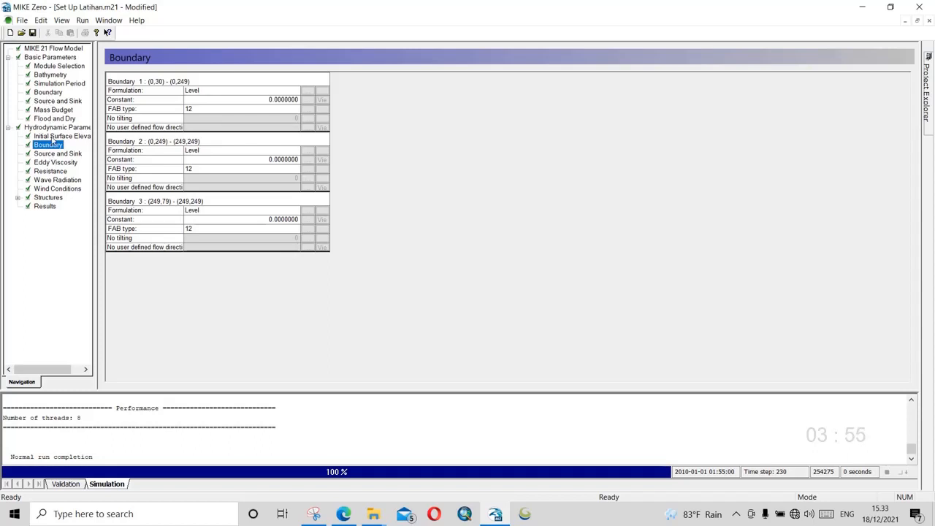
{"action": "left_click", "coordinate": [53, 163]}
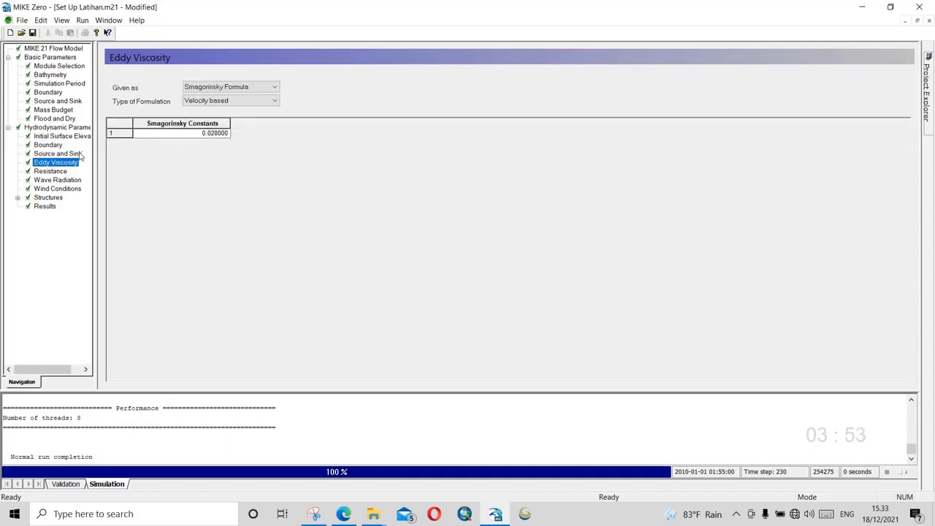
{"action": "left_click", "coordinate": [61, 172]}
{"action": "left_click", "coordinate": [176, 129]}
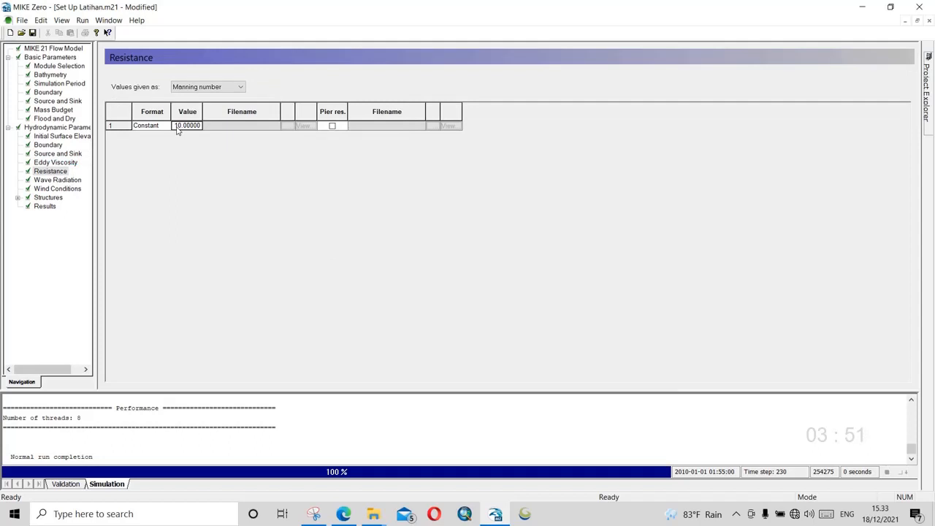
{"action": "type", "text": "32"}
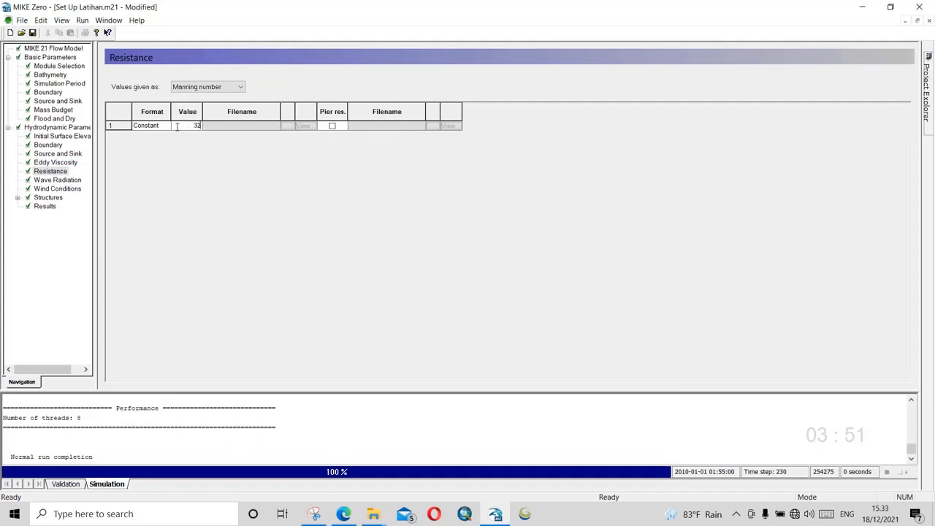
Step: Save the flow model setup and rerun the simulation
{"action": "left_click", "coordinate": [33, 33]}
{"action": "left_click", "coordinate": [82, 19]}
{"action": "left_click", "coordinate": [107, 57]}
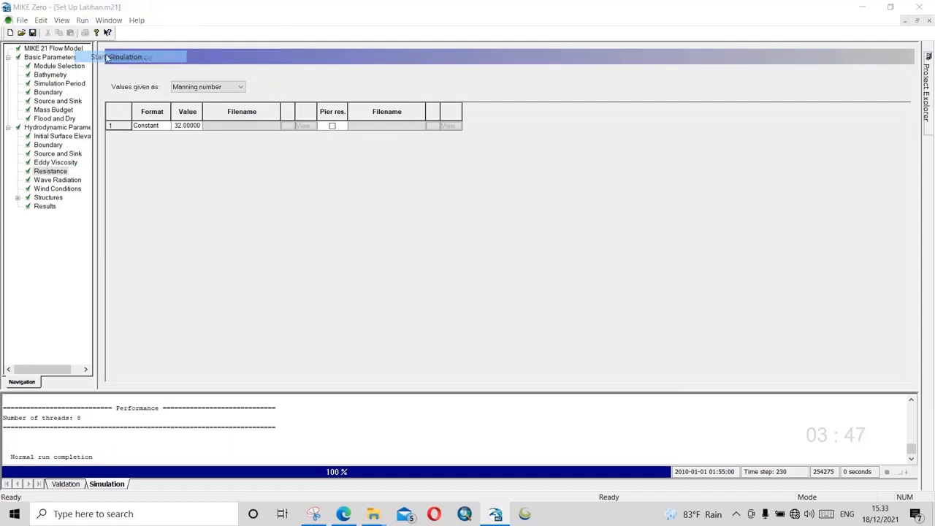
{"action": "left_click", "coordinate": [484, 351]}
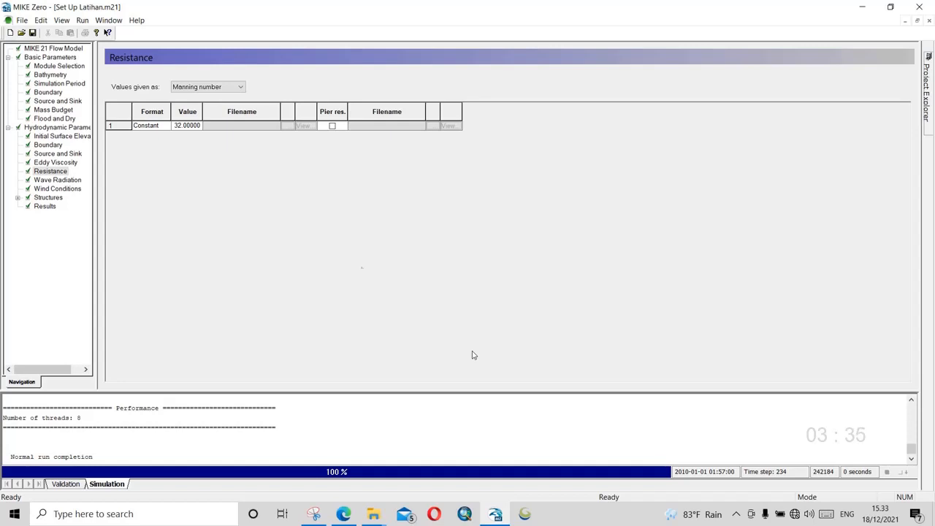
Step: Open the result file Output_Latihan.dfs2 from the results settings, enlarge its map, and display the Current Speed item
{"action": "left_click", "coordinate": [46, 84]}
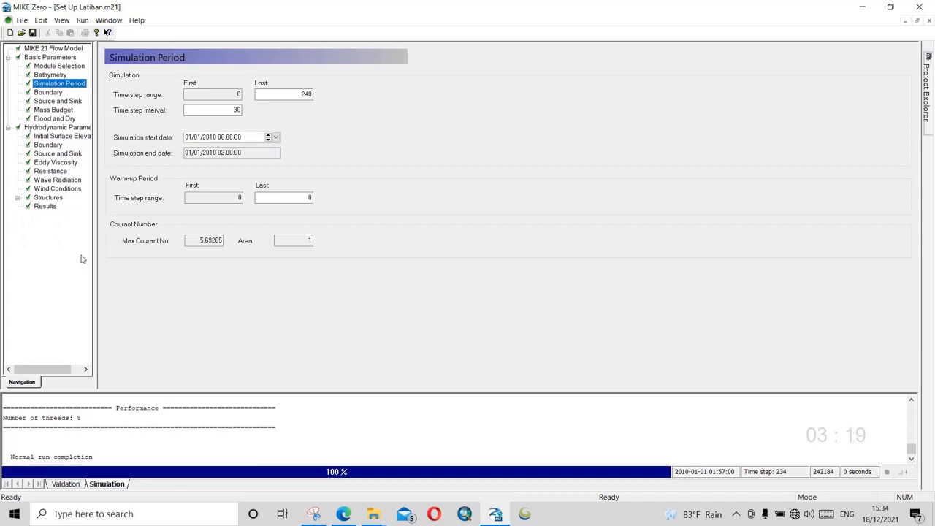
{"action": "left_click", "coordinate": [46, 206]}
{"action": "left_click", "coordinate": [471, 116]}
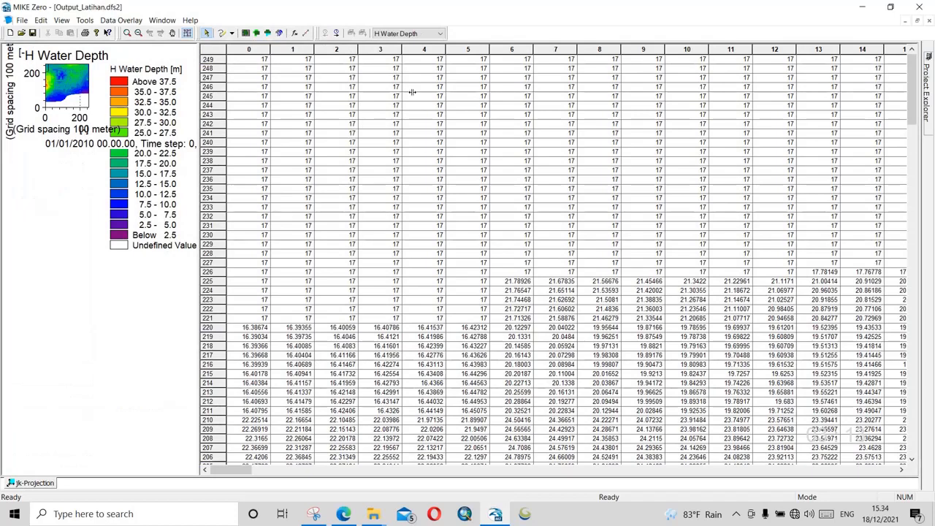
{"action": "left_click_drag", "start_coordinate": [412, 92], "coordinate": [513, 73]}
{"action": "left_click", "coordinate": [441, 34]}
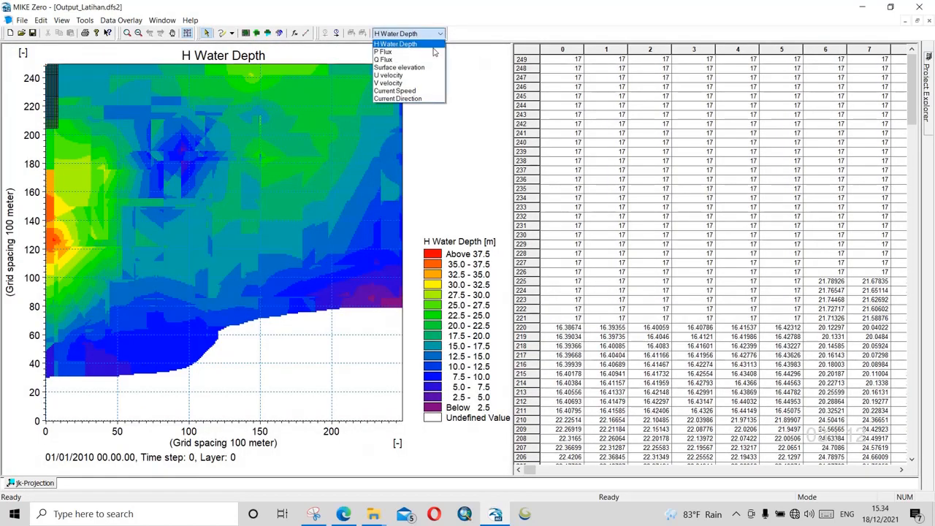
{"action": "left_click", "coordinate": [423, 90]}
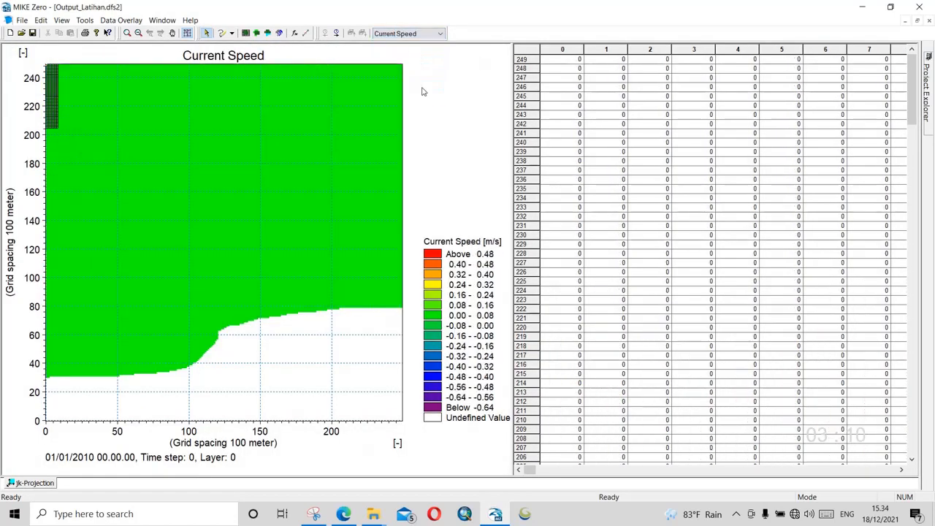
Step: Advance the current speed map through the time steps up to step 91
{"action": "left_click", "coordinate": [336, 35]}
{"action": "left_click", "coordinate": [336, 34]}
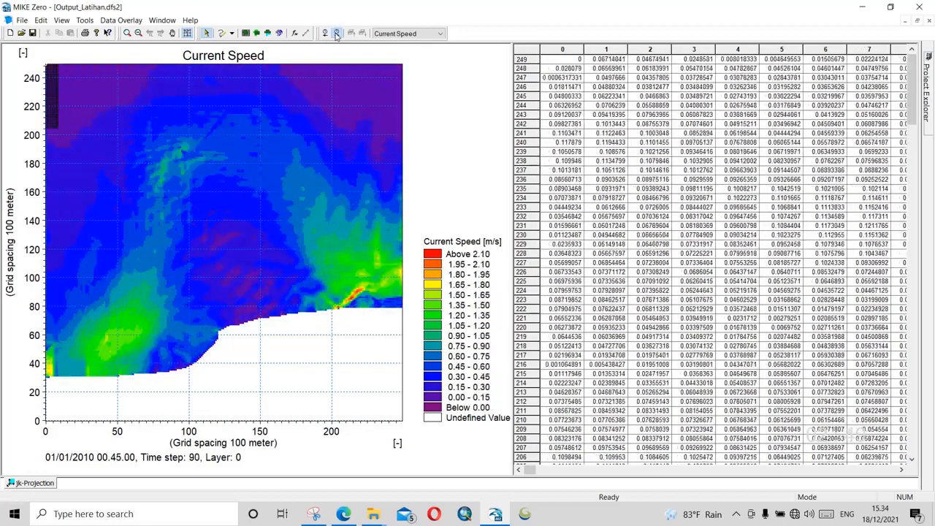
{"action": "left_click", "coordinate": [336, 34]}
{"action": "right_click", "coordinate": [176, 158]}
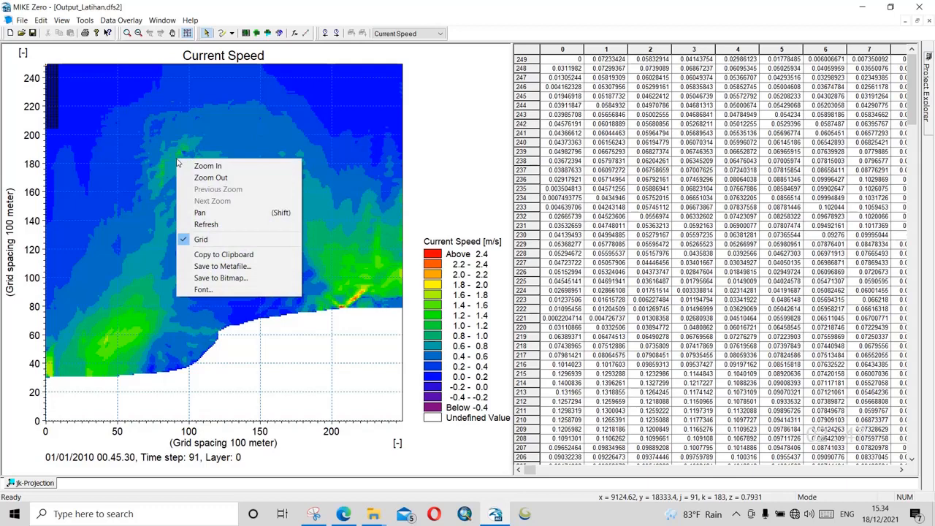
{"action": "left_click", "coordinate": [212, 82]}
{"action": "left_click", "coordinate": [162, 21]}
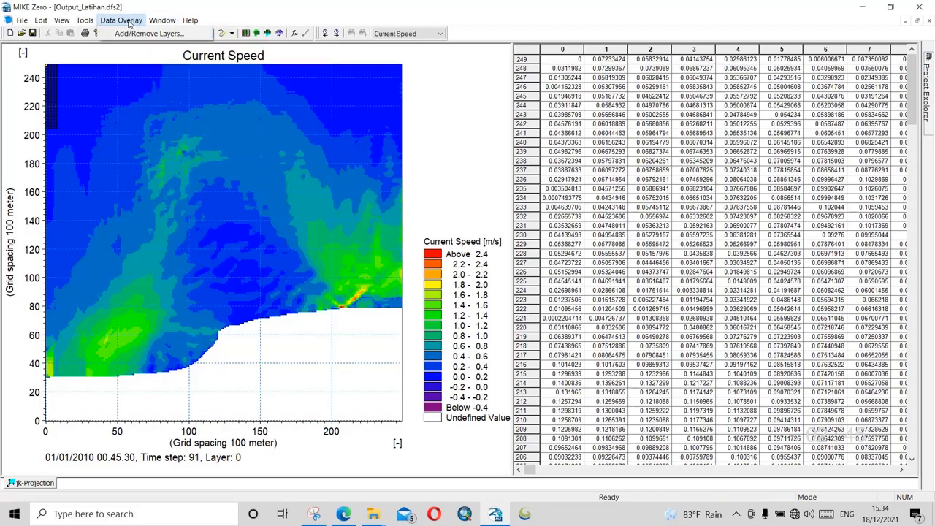
{"action": "left_click", "coordinate": [128, 21]}
{"action": "left_click", "coordinate": [84, 22]}
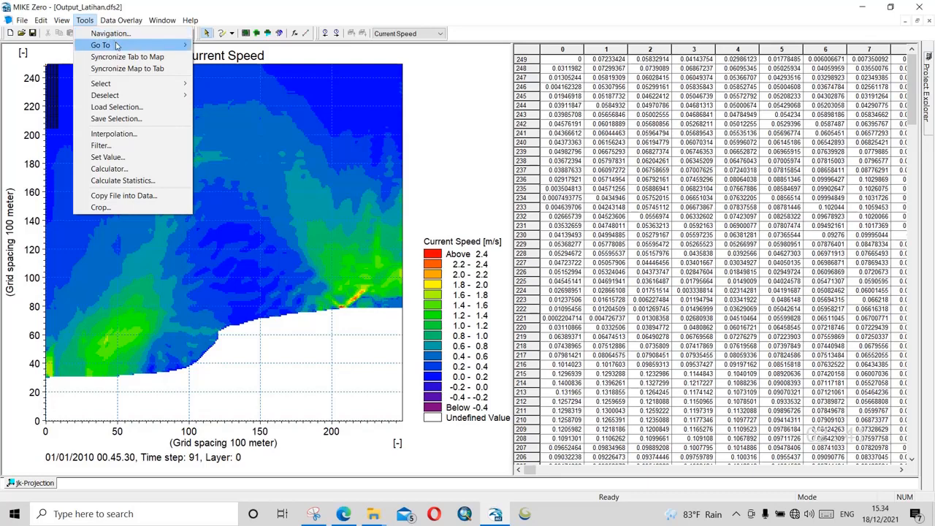
{"action": "mouse_move", "coordinate": [116, 46]}
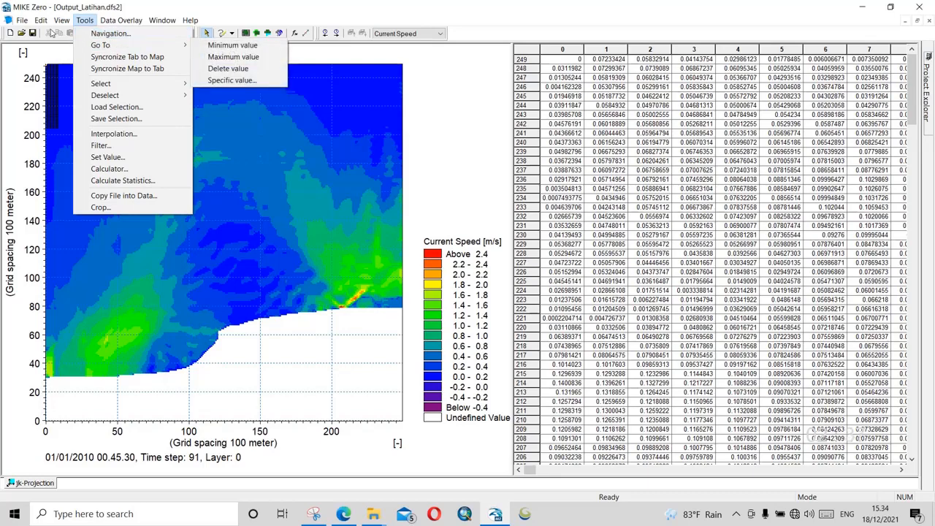
{"action": "mouse_move", "coordinate": [65, 22]}
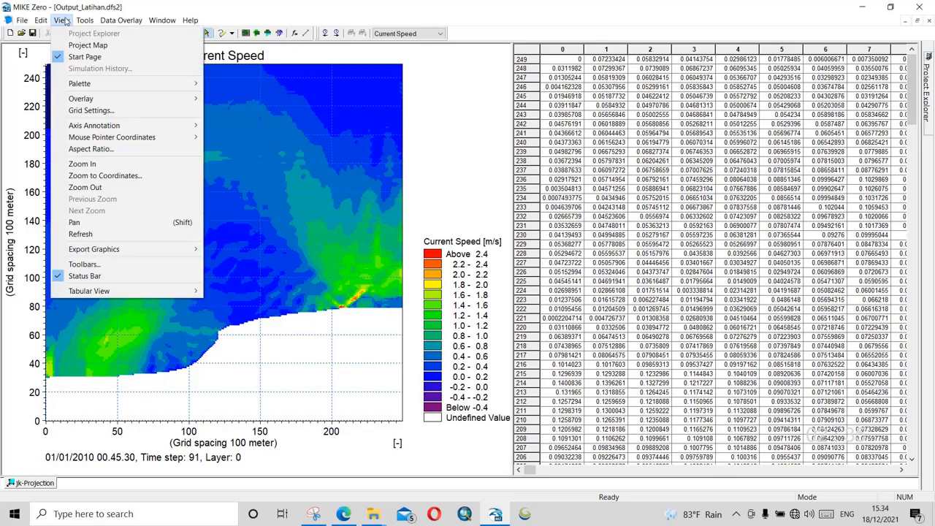
{"action": "mouse_move", "coordinate": [172, 101]}
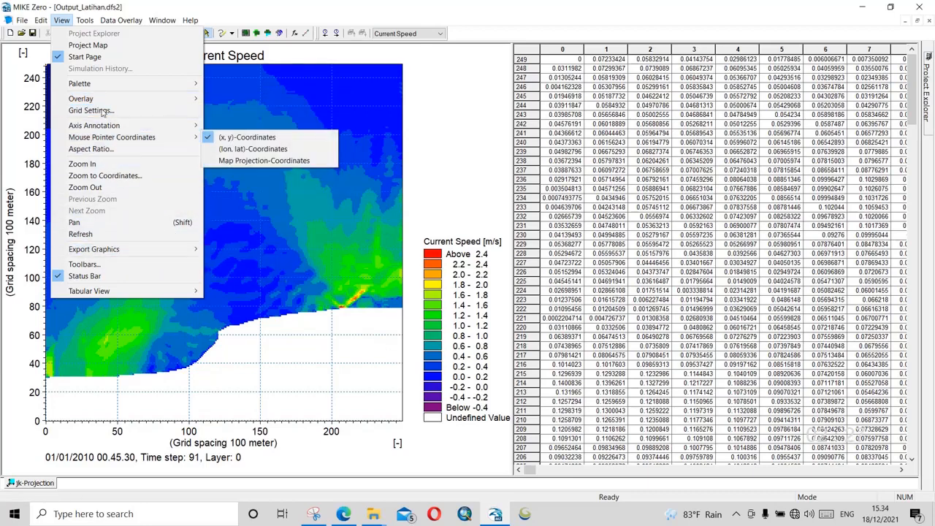
{"action": "left_click", "coordinate": [453, 107]}
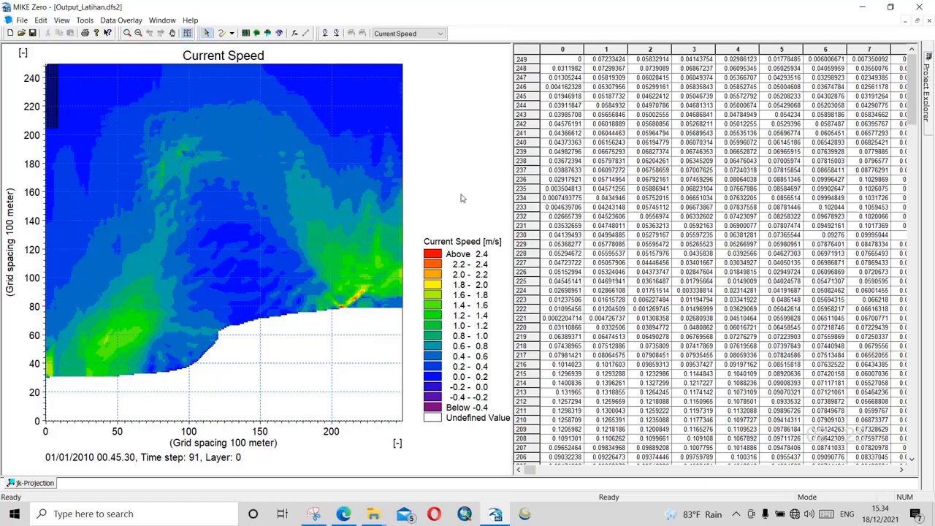
{"action": "left_click_drag", "start_coordinate": [531, 470], "coordinate": [518, 488]}
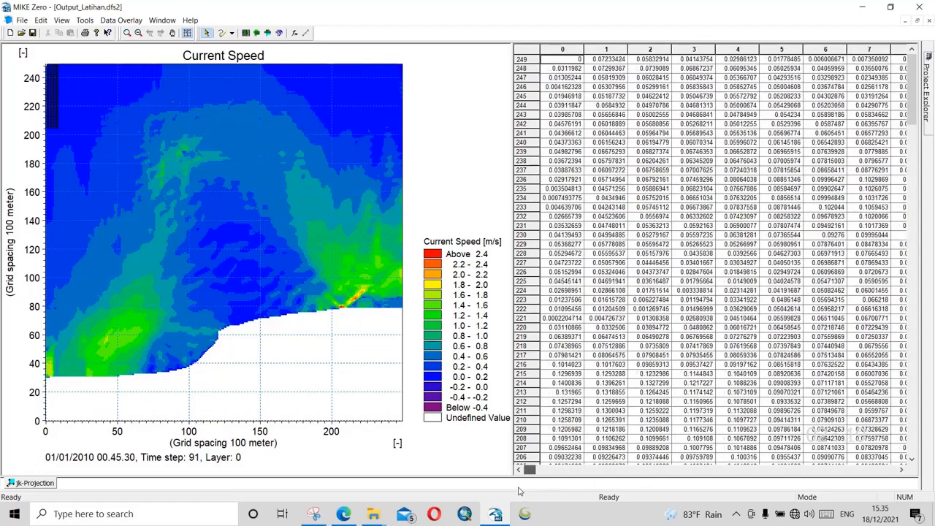
{"action": "left_click_drag", "start_coordinate": [508, 454], "coordinate": [504, 450]}
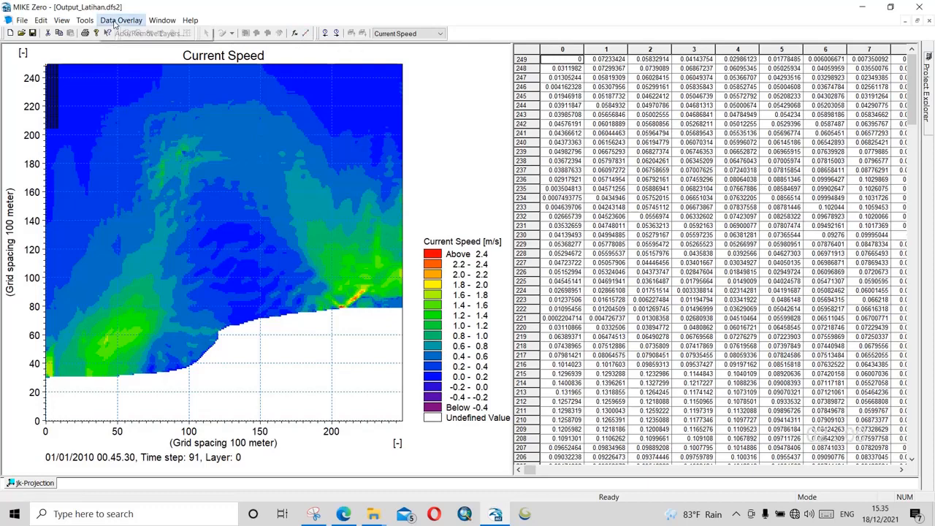
{"action": "left_click", "coordinate": [85, 21]}
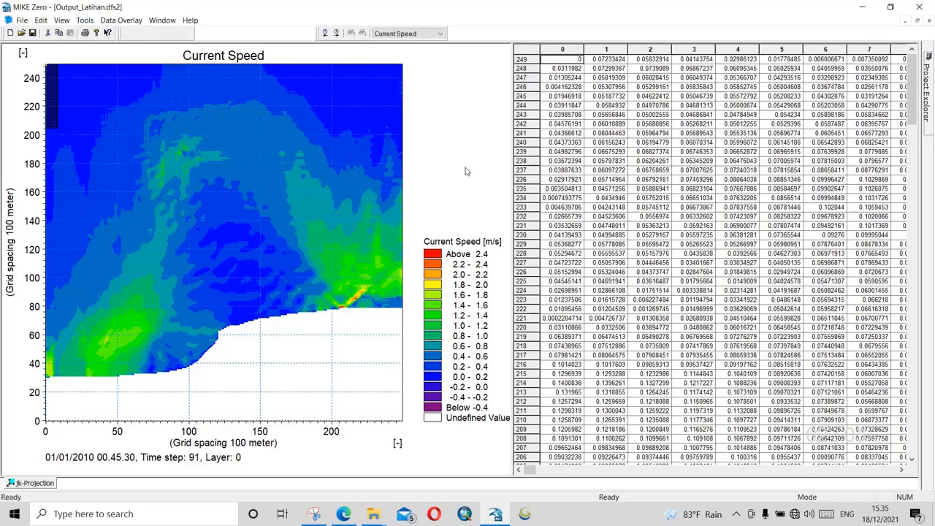
{"action": "left_click", "coordinate": [466, 171]}
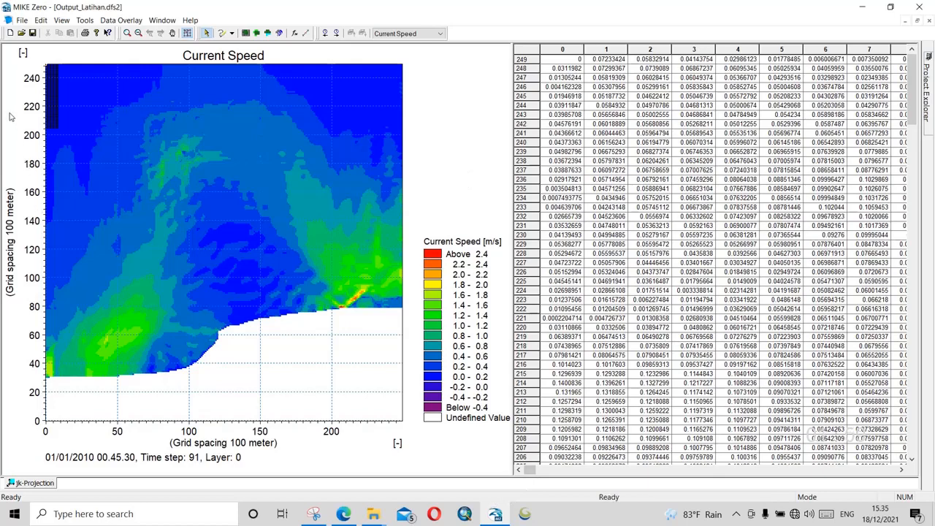
{"action": "left_click", "coordinate": [10, 33]}
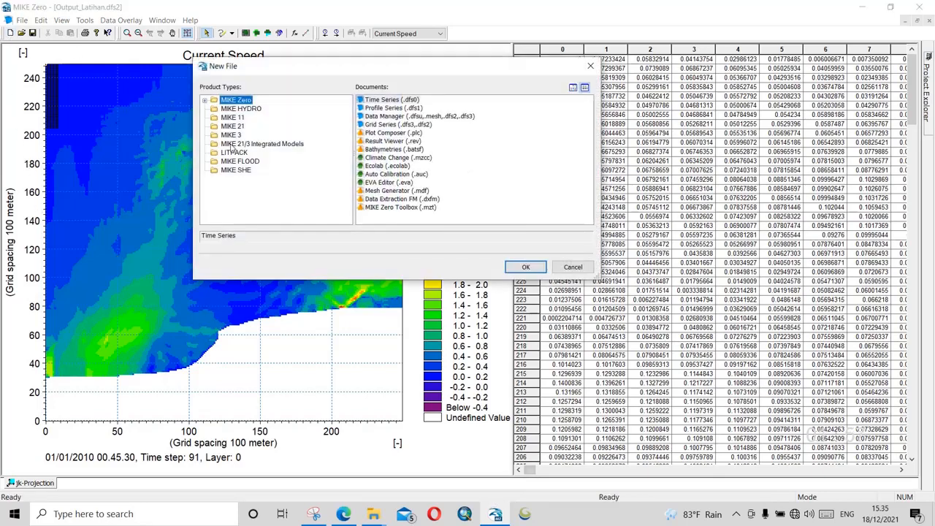
{"action": "left_click", "coordinate": [378, 135]}
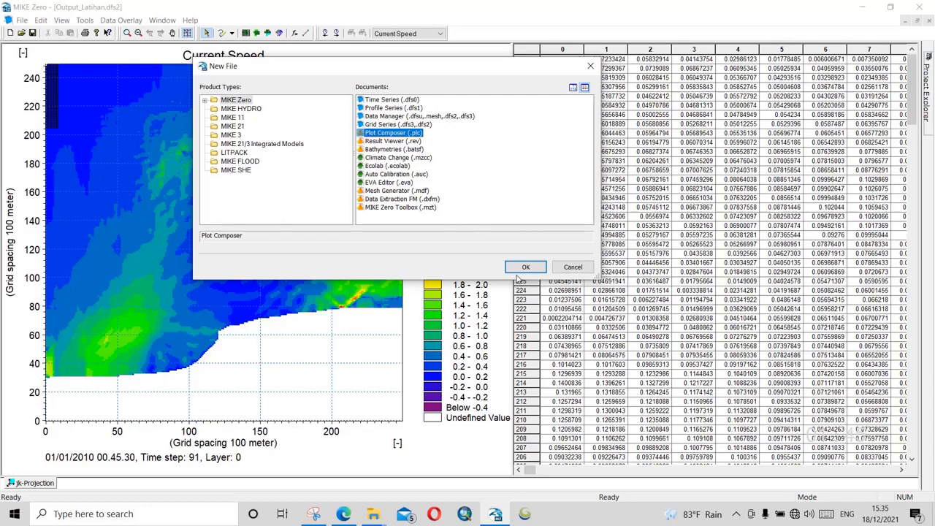
{"action": "left_click", "coordinate": [573, 267]}
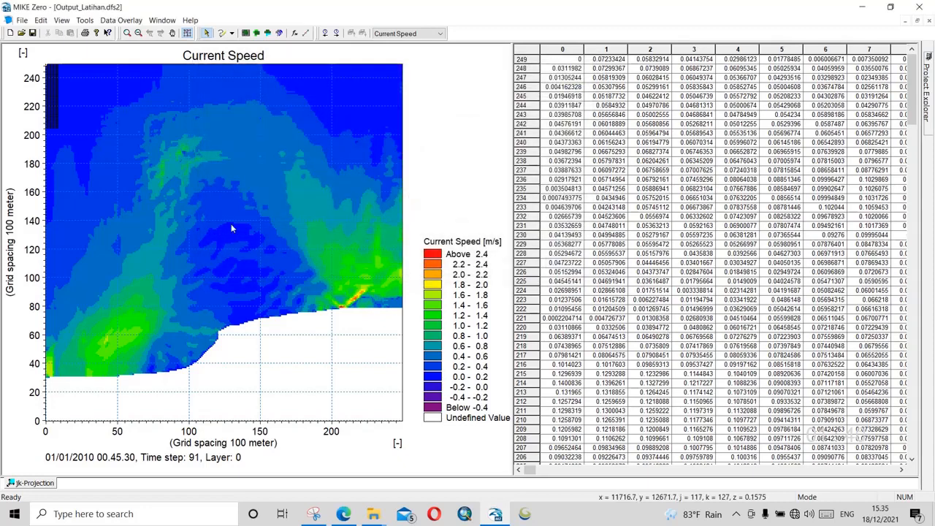
Step: Close the result file and review the flow model's module selection, source and sink, and boundary settings
{"action": "left_click", "coordinate": [929, 21]}
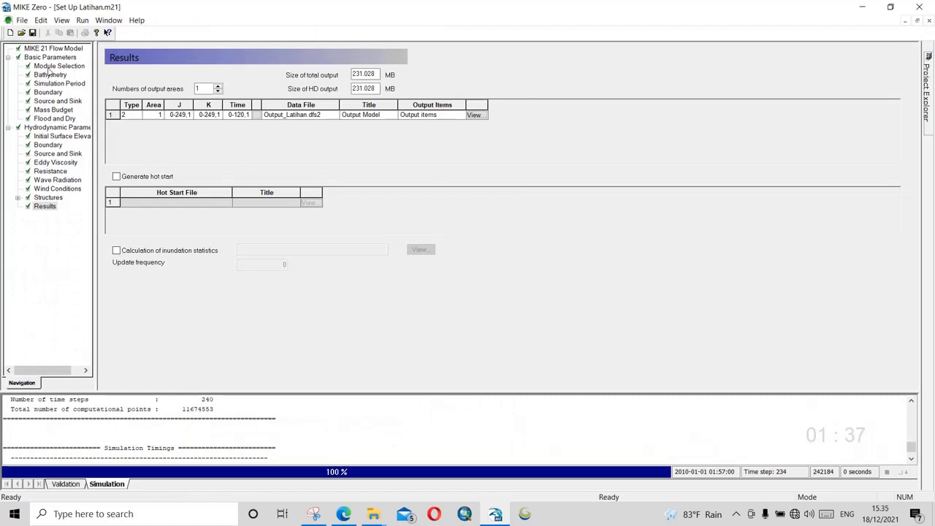
{"action": "left_click", "coordinate": [49, 68]}
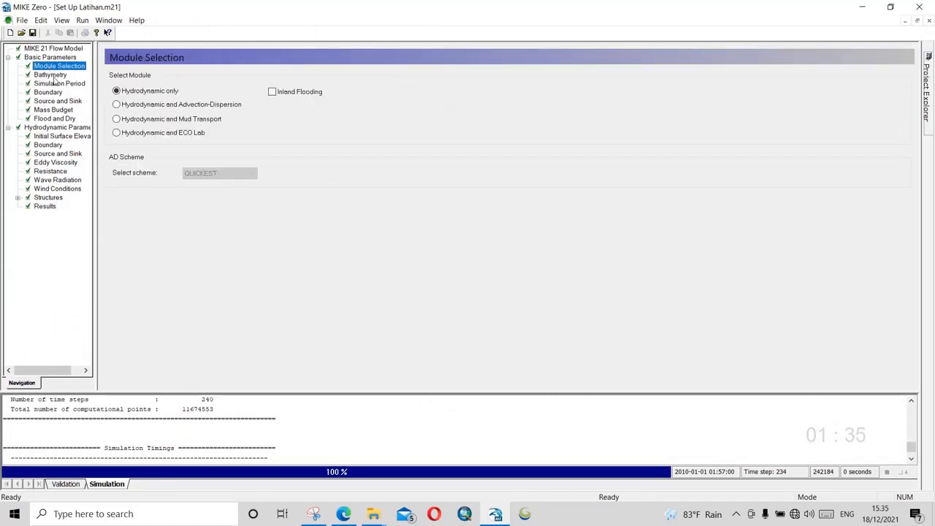
{"action": "left_click", "coordinate": [48, 145]}
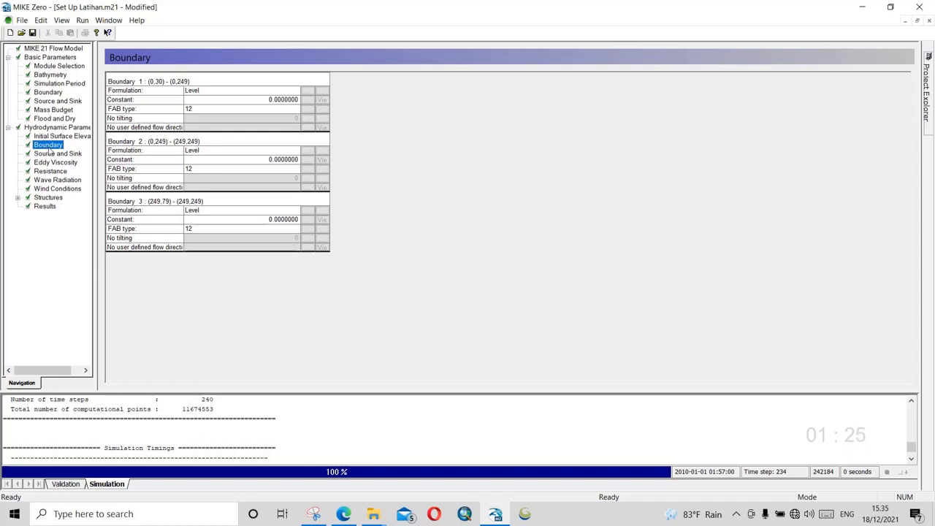
{"action": "left_click", "coordinate": [308, 103]}
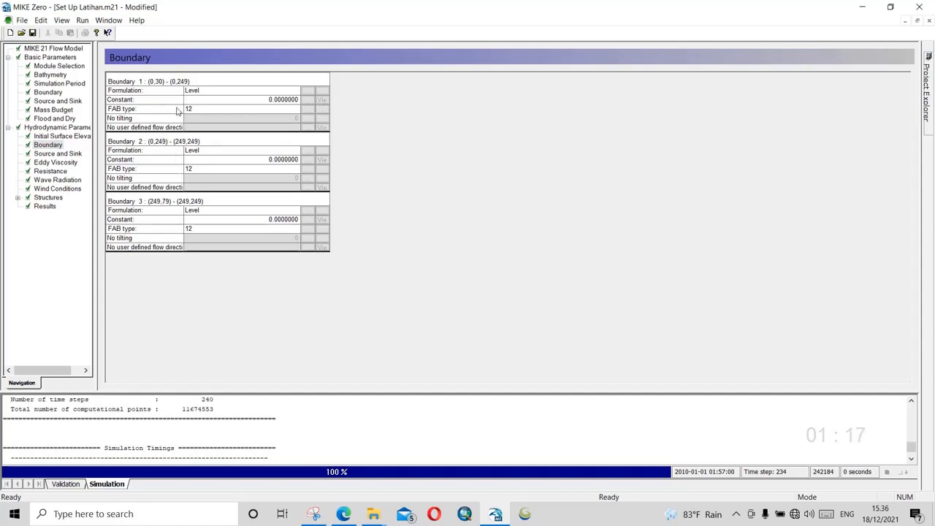
{"action": "left_click", "coordinate": [57, 154]}
{"action": "left_click", "coordinate": [49, 145]}
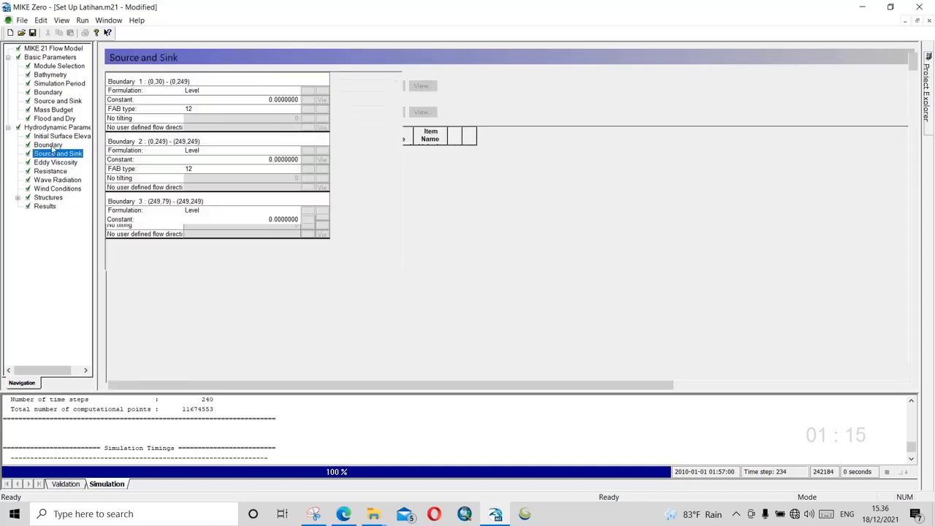
{"action": "left_click", "coordinate": [49, 93]}
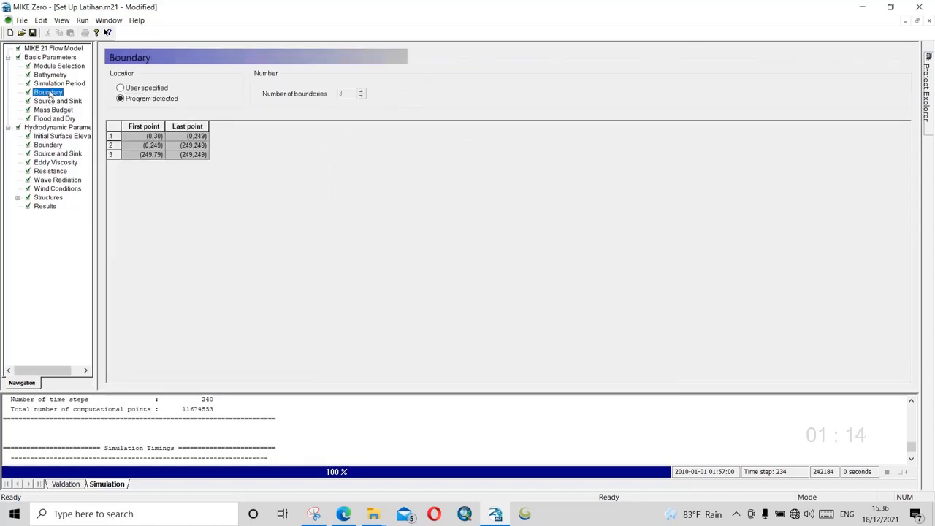
Step: In the hydrodynamic boundary settings, change boundary 1 to a Type 1 data file and assign 00Boundary Barat.dfs1, checking its constraints info
{"action": "left_click", "coordinate": [49, 145]}
{"action": "left_click", "coordinate": [295, 101]}
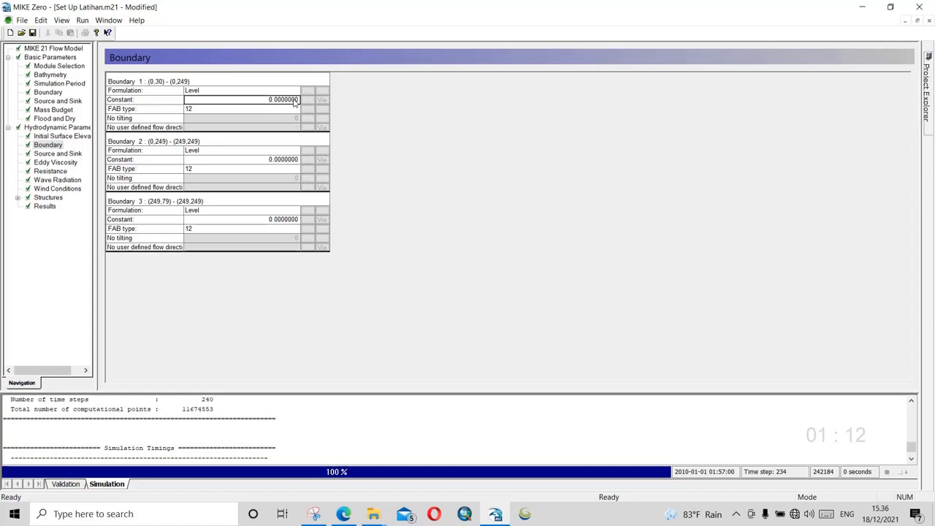
{"action": "left_click", "coordinate": [150, 101]}
{"action": "left_click", "coordinate": [146, 134]}
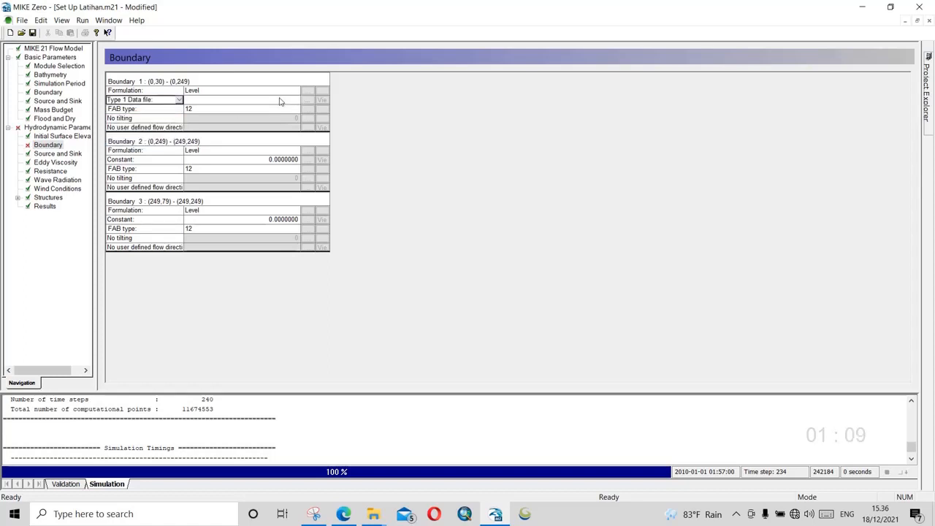
{"action": "left_click", "coordinate": [307, 100]}
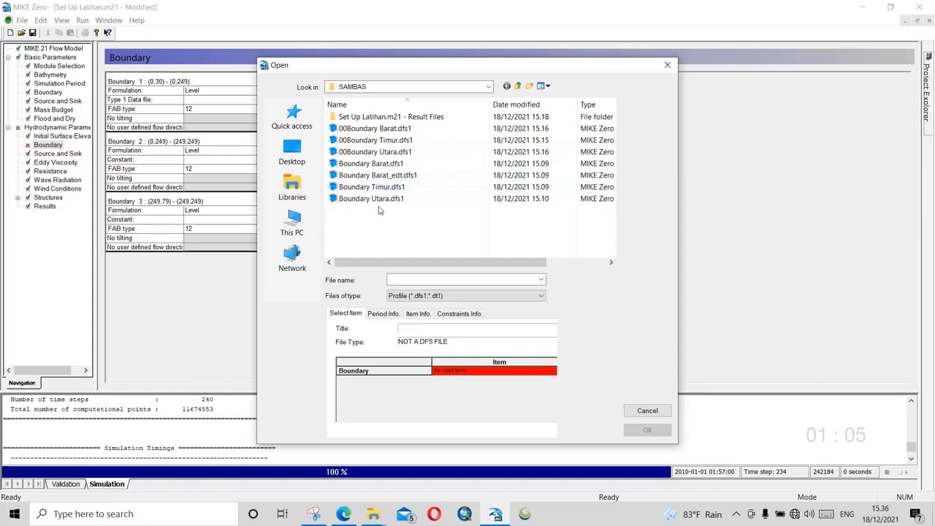
{"action": "left_click", "coordinate": [372, 128]}
{"action": "left_click", "coordinate": [447, 313]}
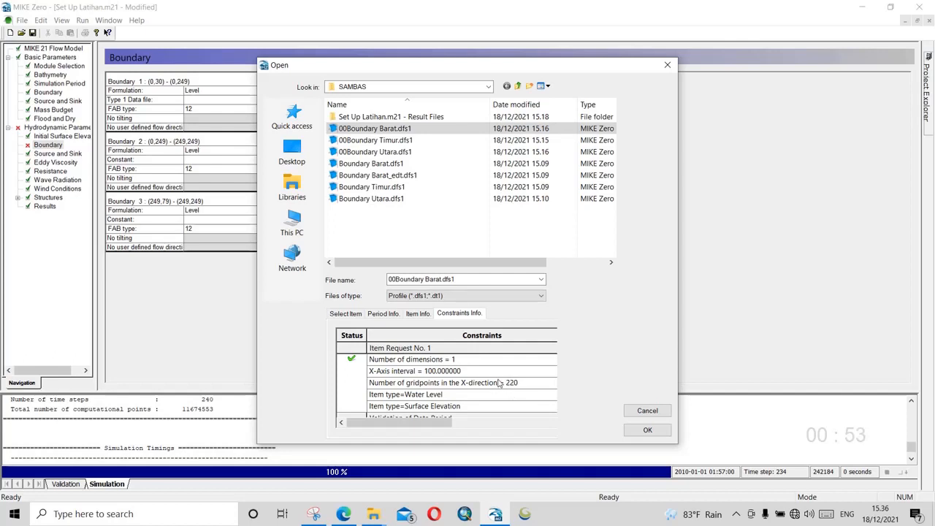
{"action": "left_click", "coordinate": [647, 429]}
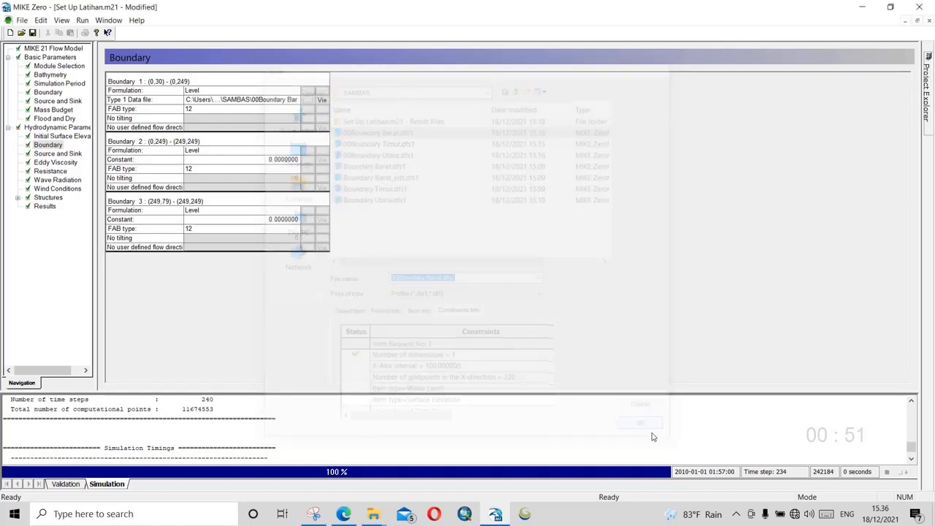
Step: Change hydrodynamic boundary 2 from a constant to a Type 1 data file and assign 00Boundary Utara.dfs1 to it
{"action": "left_click", "coordinate": [149, 159]}
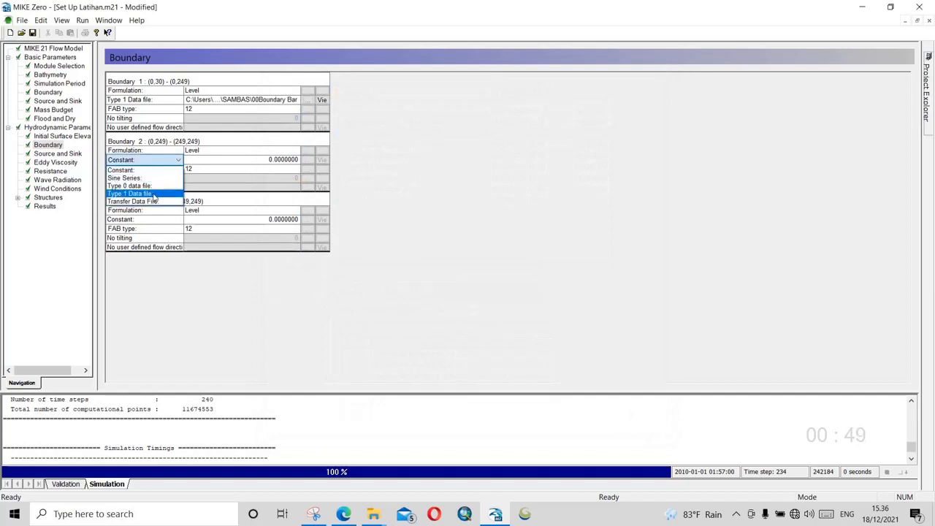
{"action": "left_click", "coordinate": [150, 193]}
{"action": "left_click", "coordinate": [311, 161]}
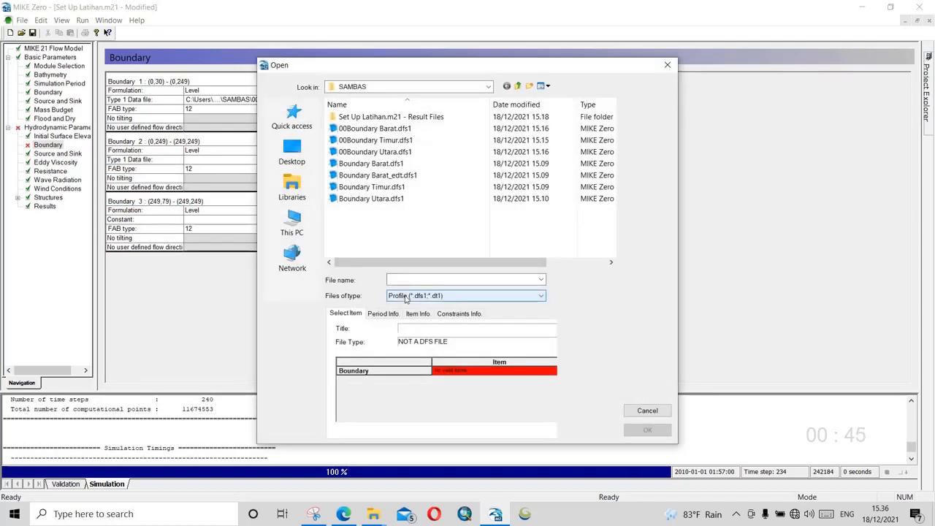
{"action": "left_click", "coordinate": [376, 152]}
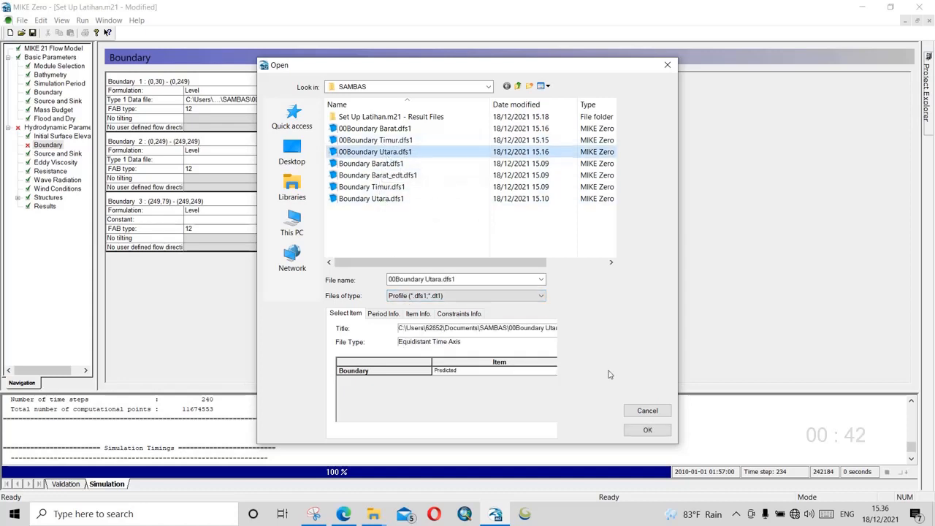
{"action": "left_click", "coordinate": [647, 429]}
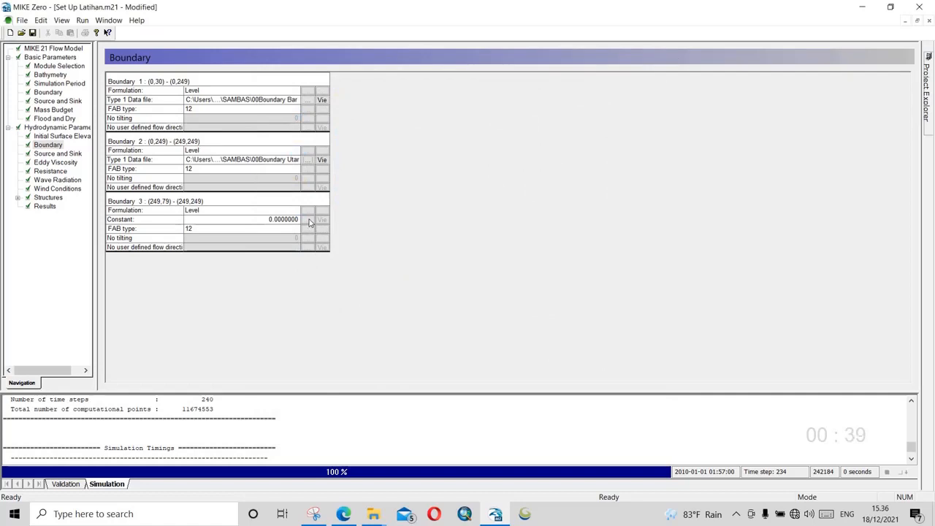
Step: Change hydrodynamic boundary 3 to a Type 1 data file using 00Boundary Timur.dfs1, and save the flow model setup
{"action": "left_click", "coordinate": [174, 221]}
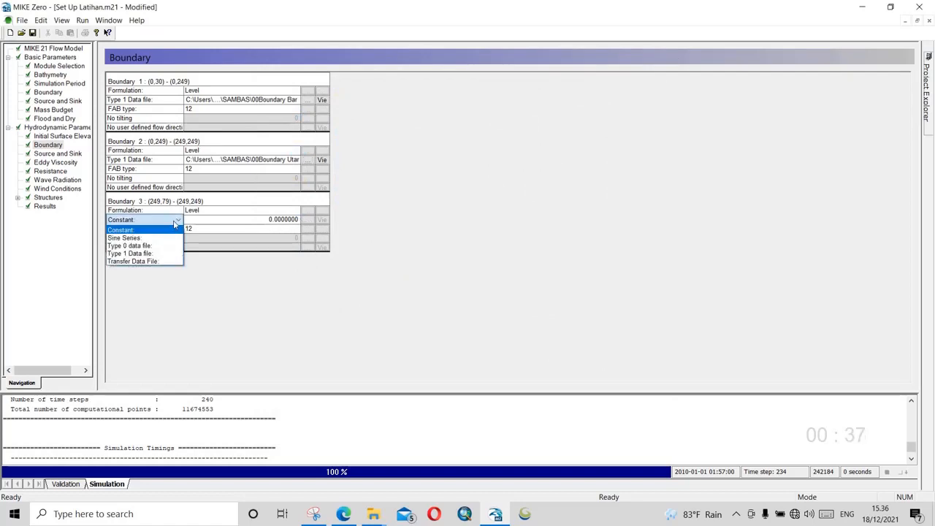
{"action": "left_click", "coordinate": [150, 253]}
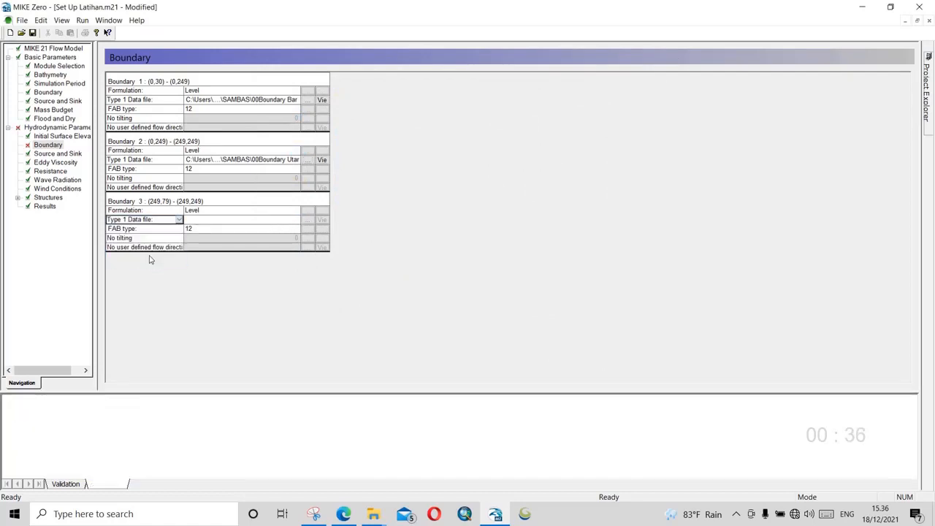
{"action": "left_click", "coordinate": [308, 219]}
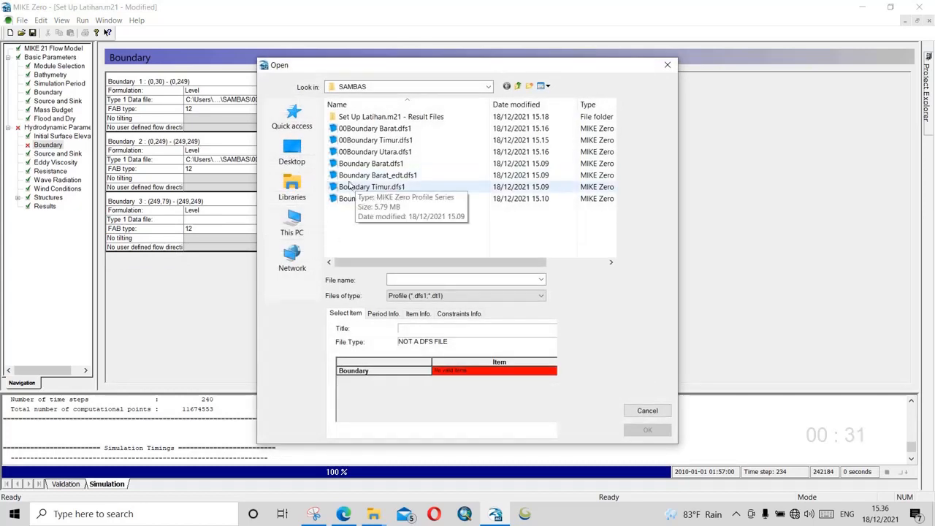
{"action": "left_click", "coordinate": [375, 140]}
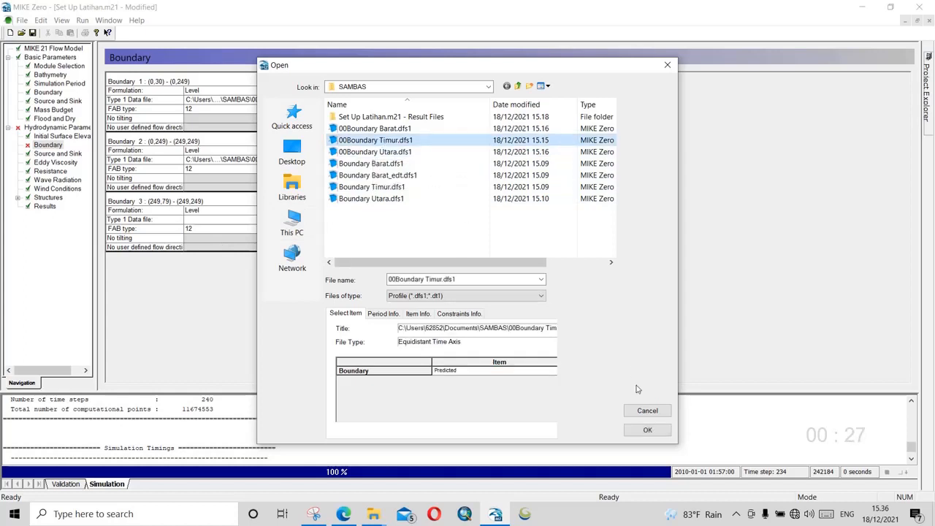
{"action": "left_click", "coordinate": [648, 429]}
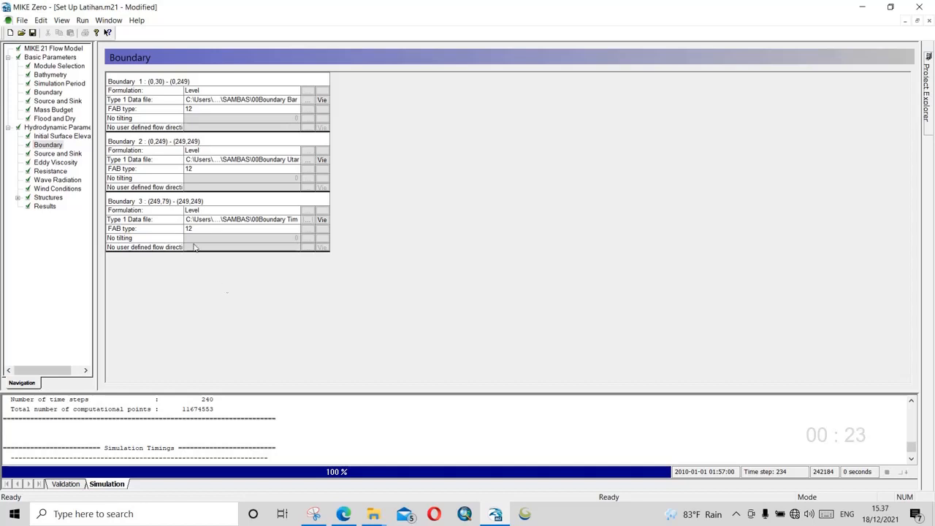
{"action": "left_click", "coordinate": [32, 32]}
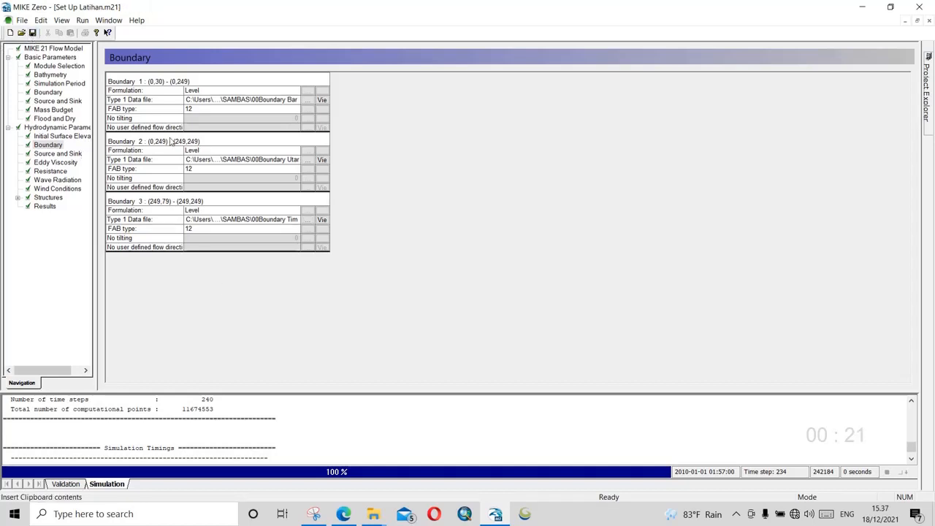